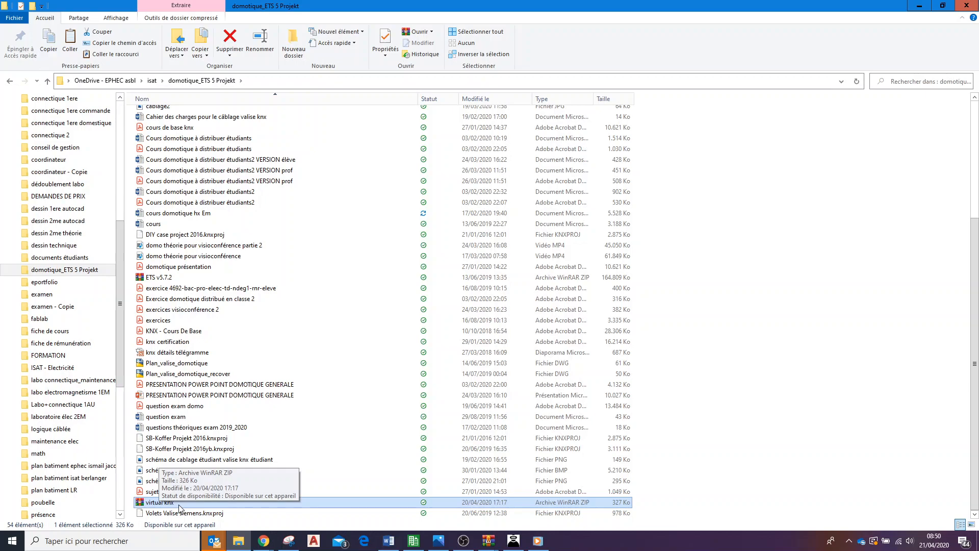
Step: Open the "virtual knx" archive and launch KNX Virtual.exe from its KV-20191118 folder
double_click(148, 504)
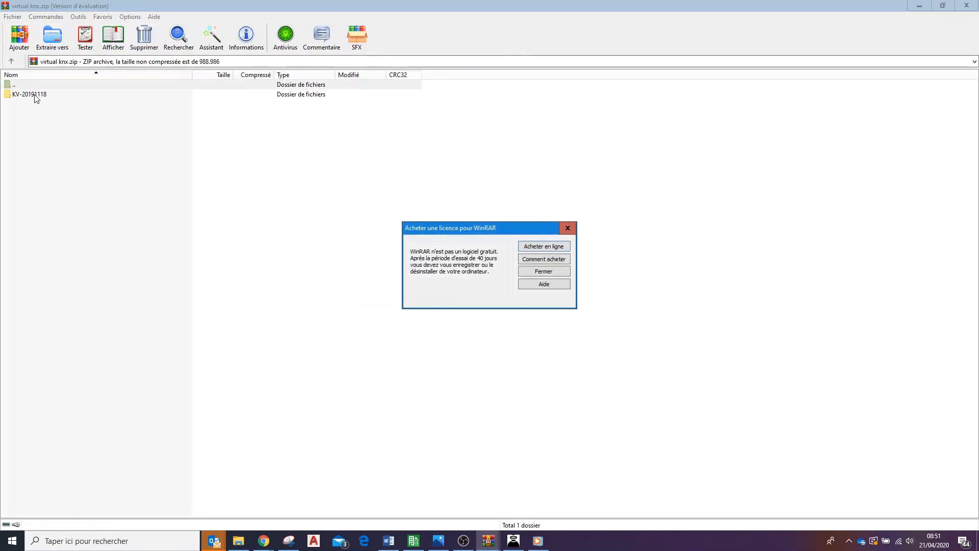
left_click(552, 272)
double_click(20, 94)
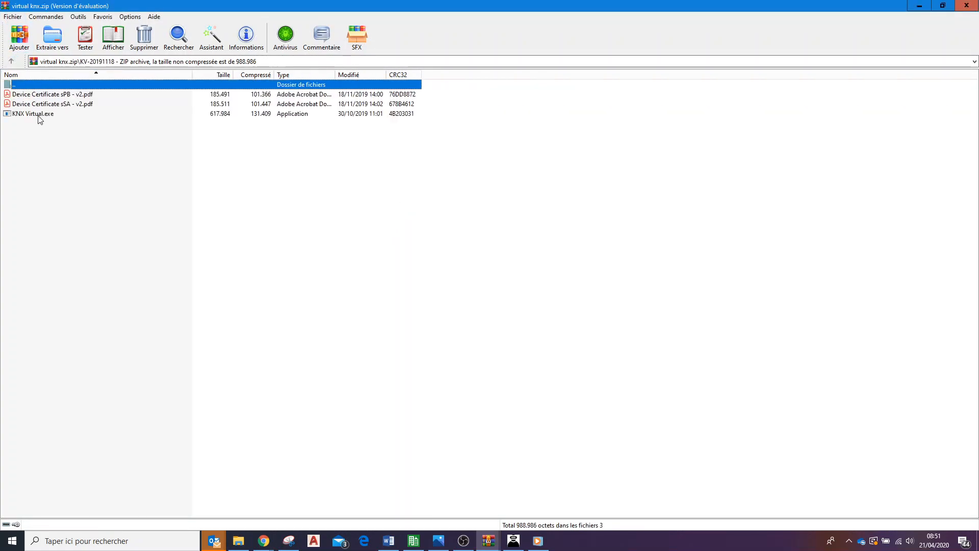
double_click(39, 115)
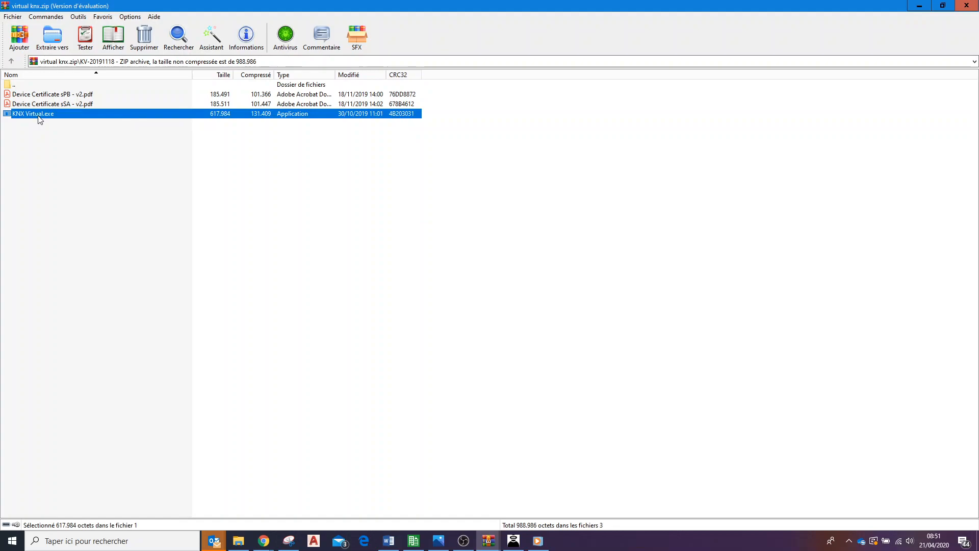
left_click_drag(286, 104, 241, 49)
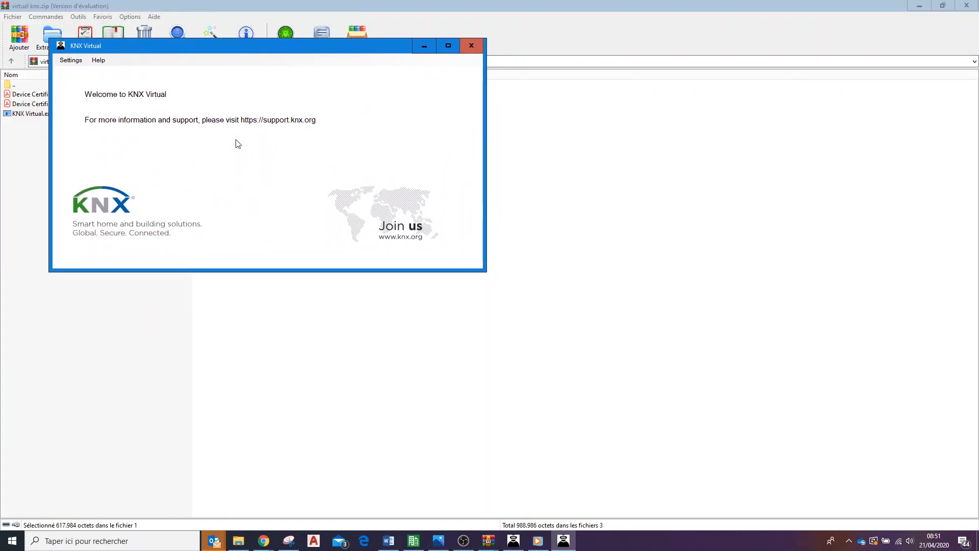
left_click(416, 543)
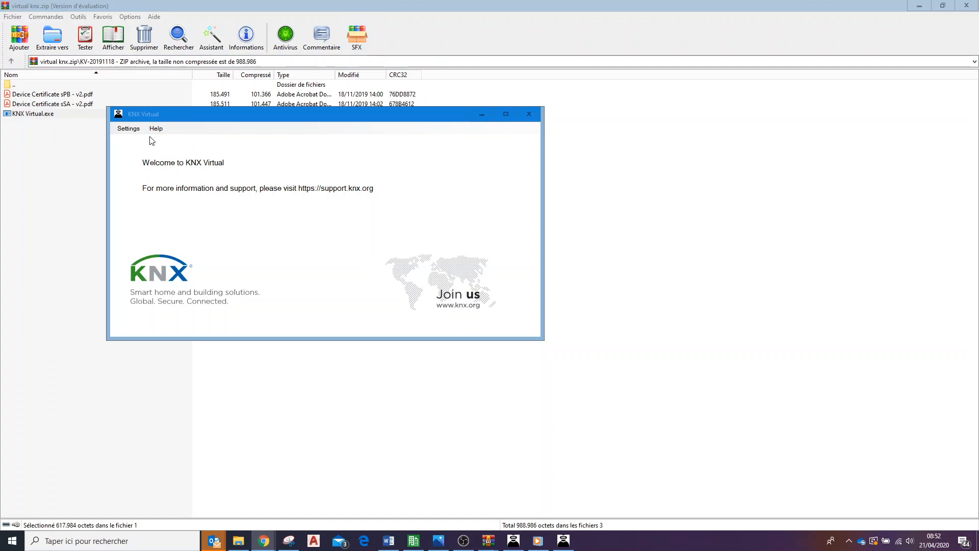
Step: Accept the default KNX Virtual interface settings and allow the program through the Windows firewall on public networks
left_click(130, 128)
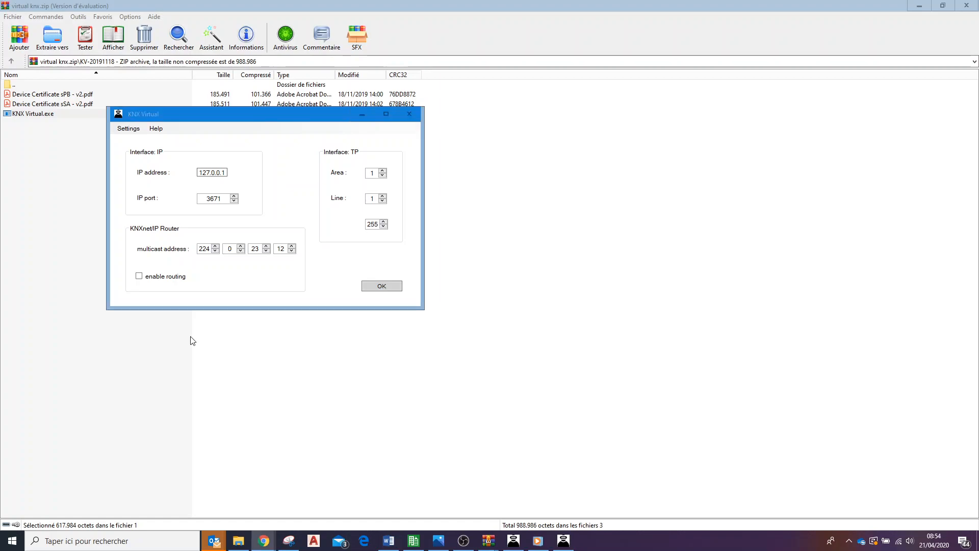
left_click(382, 286)
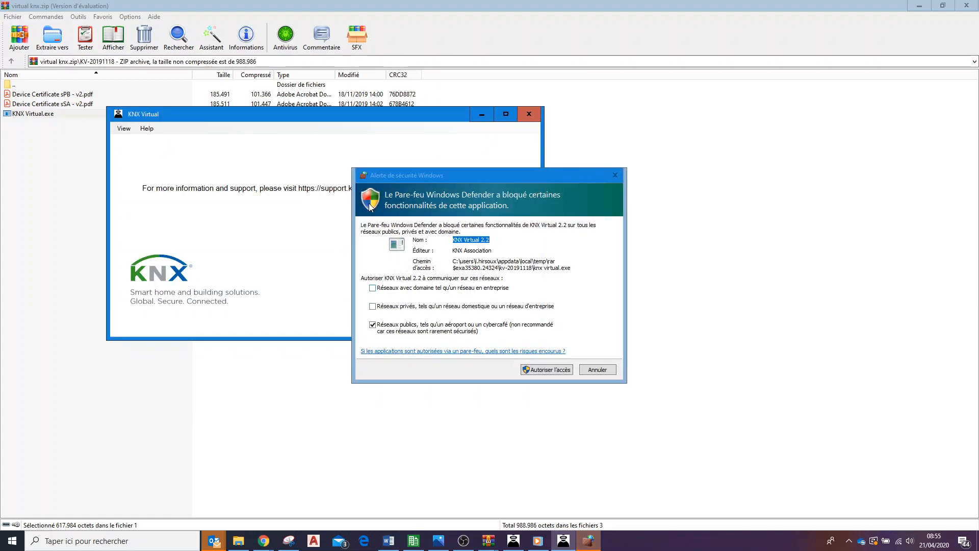
left_click(538, 369)
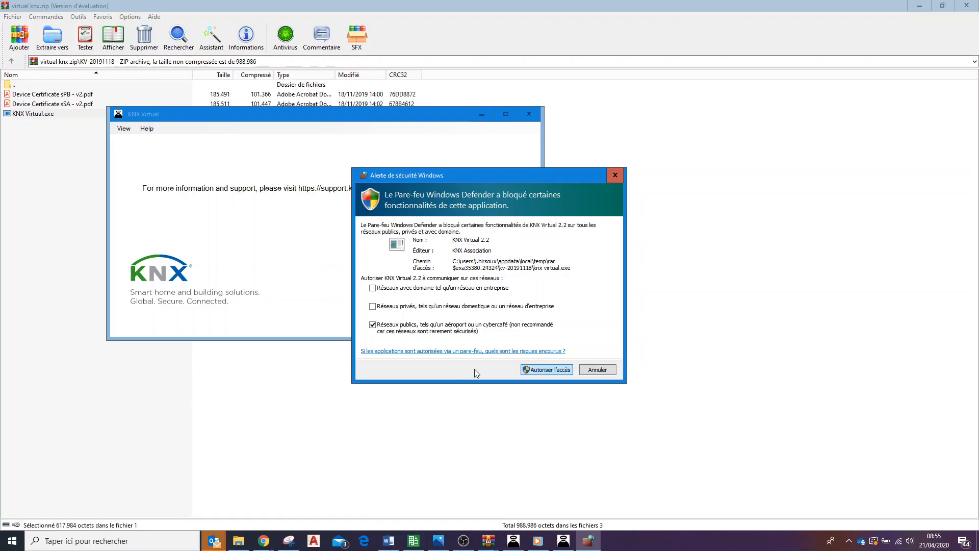
left_click(560, 368)
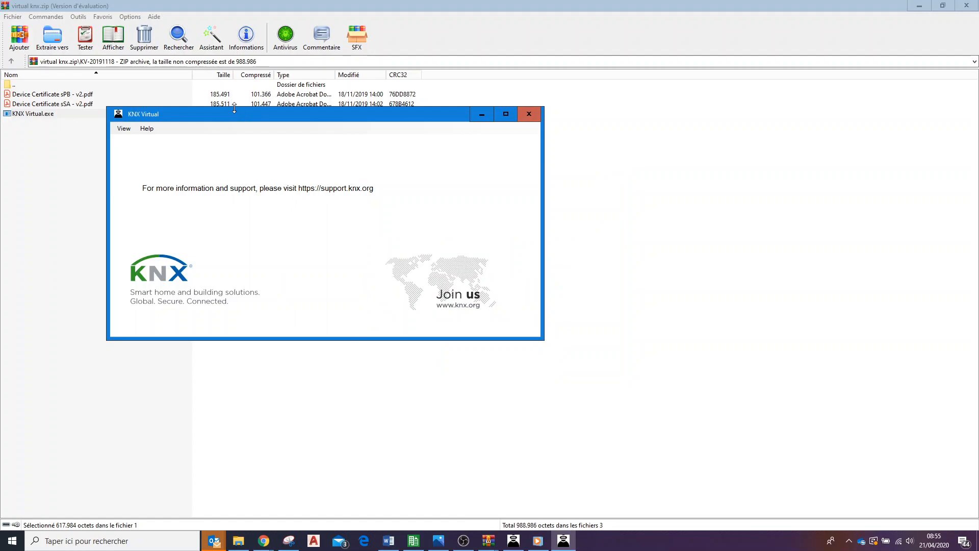
Step: Display the Devices view in KNX Virtual to examine the simulated devices and their addresses
left_click(123, 129)
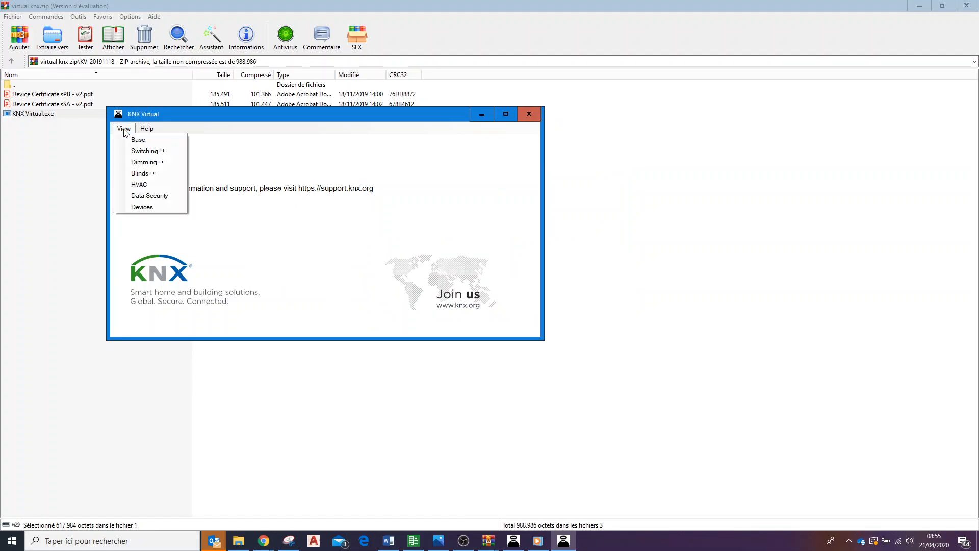
left_click(142, 207)
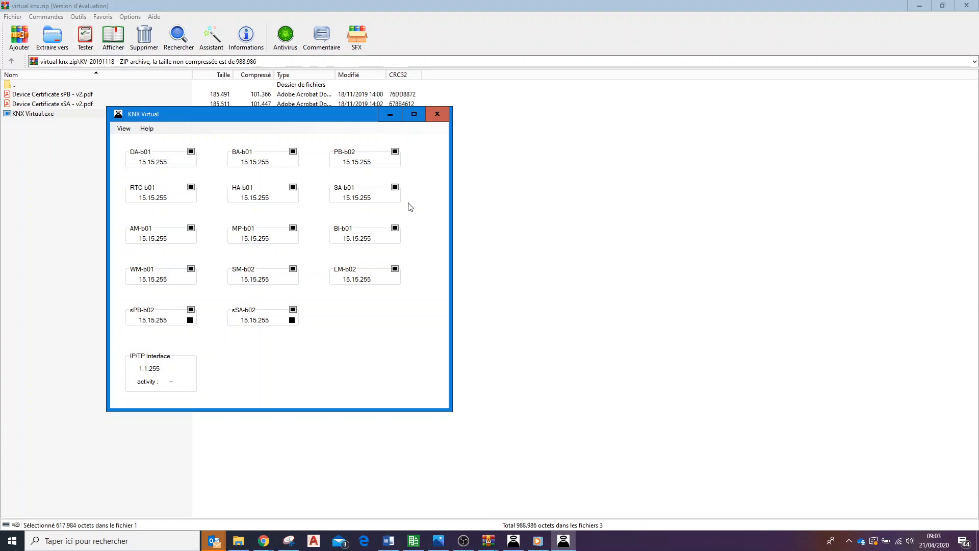
key("alt+Tab")
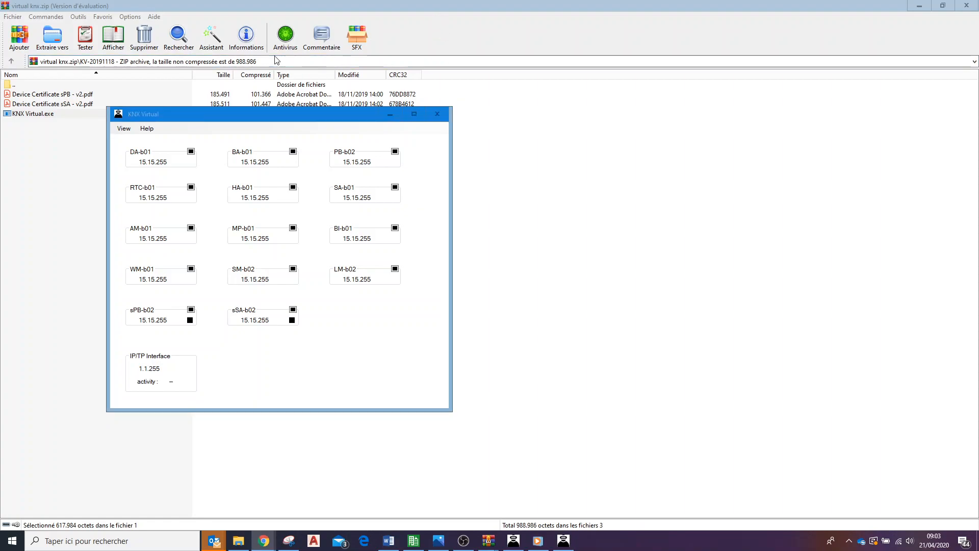
Step: Switch KNX Virtual to the Base view with its push buttons, lamps, dimmable lamps and blinds
left_click(125, 130)
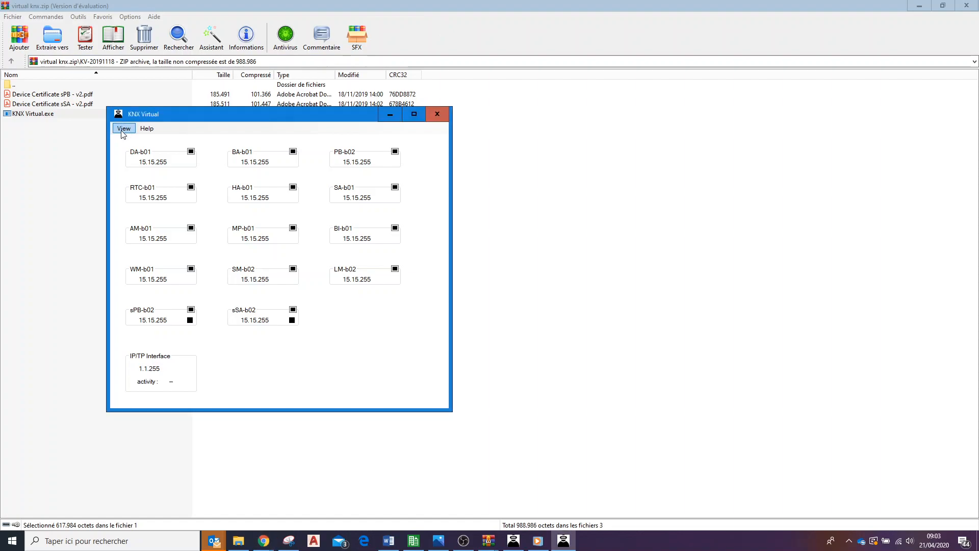
left_click(123, 131)
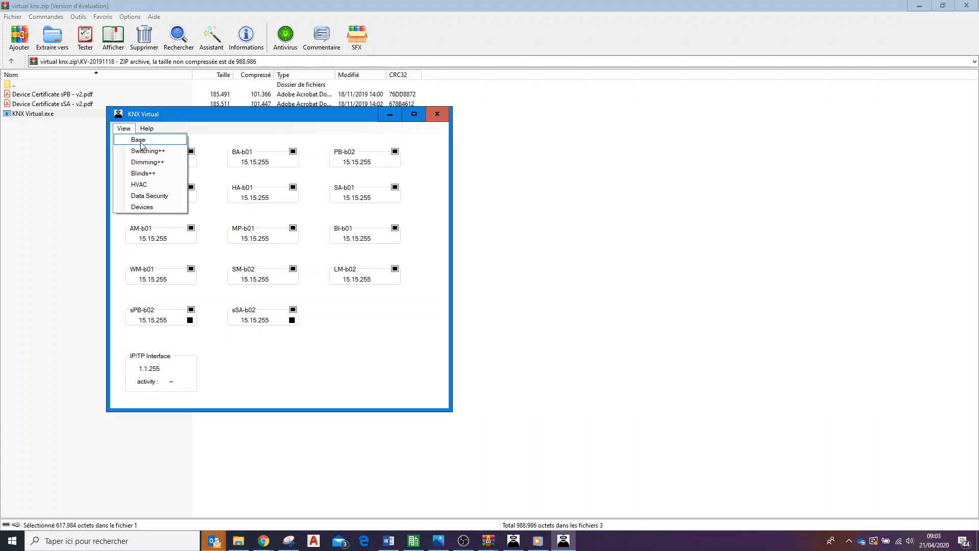
left_click(138, 141)
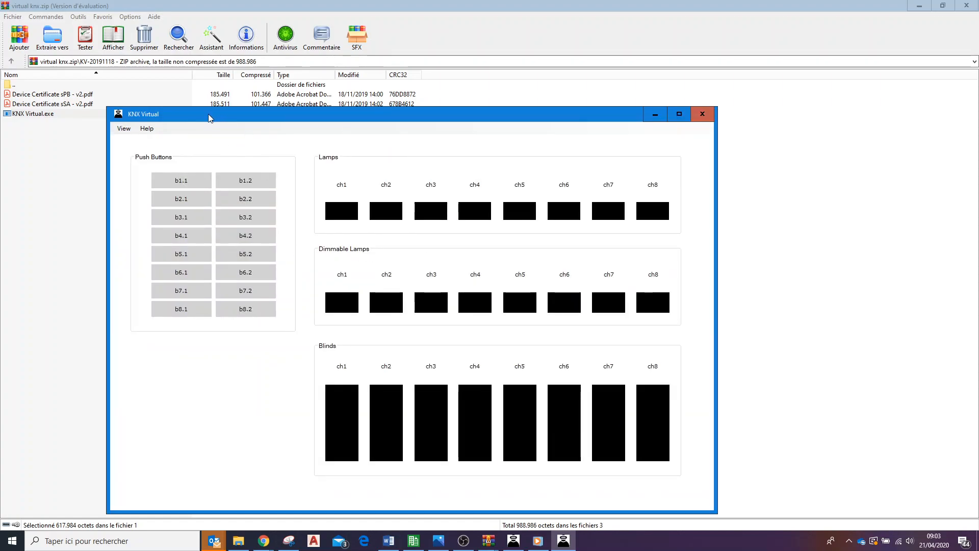
left_click_drag(228, 114, 215, 82)
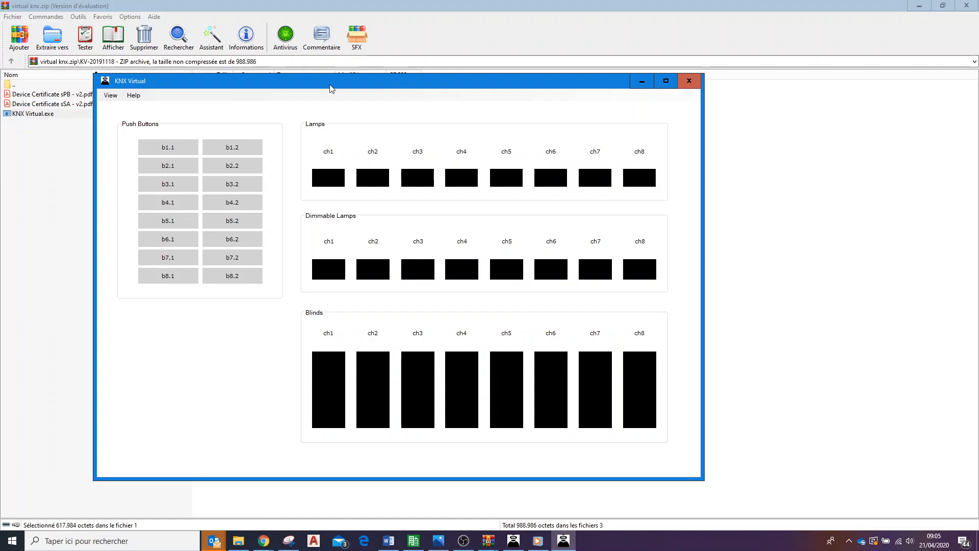
Step: Examine the Switching++ view with its lamps, detectors, alarm module and binary inputs, and return to the Base view
left_click(111, 95)
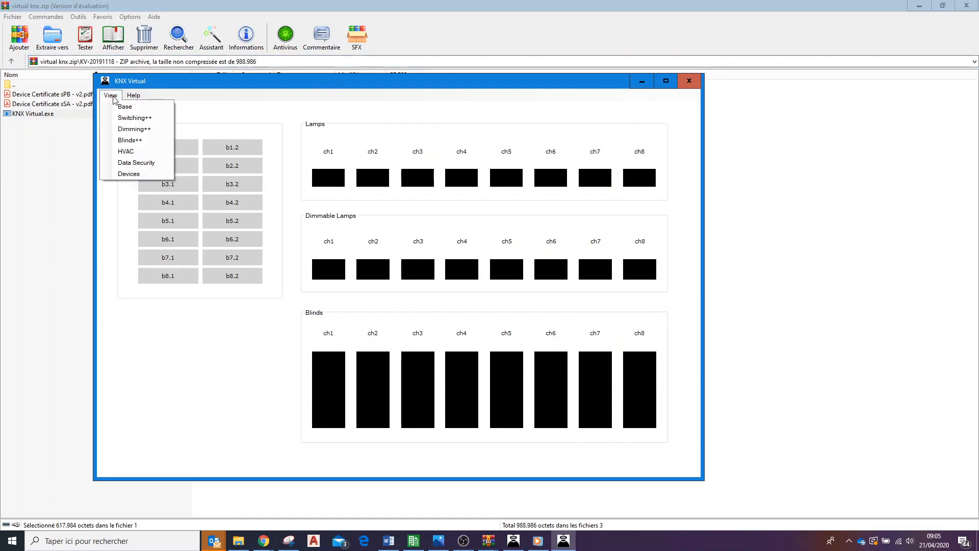
left_click(128, 119)
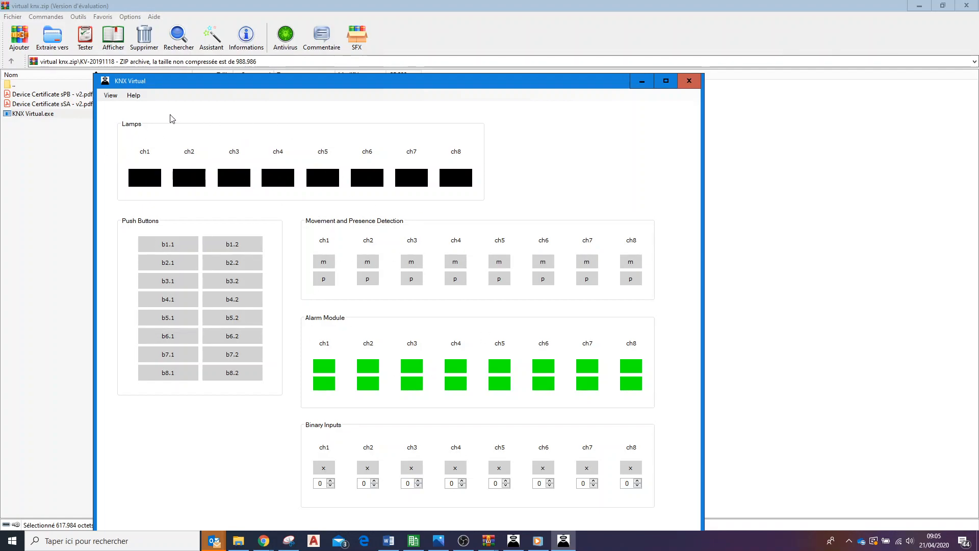
left_click(110, 95)
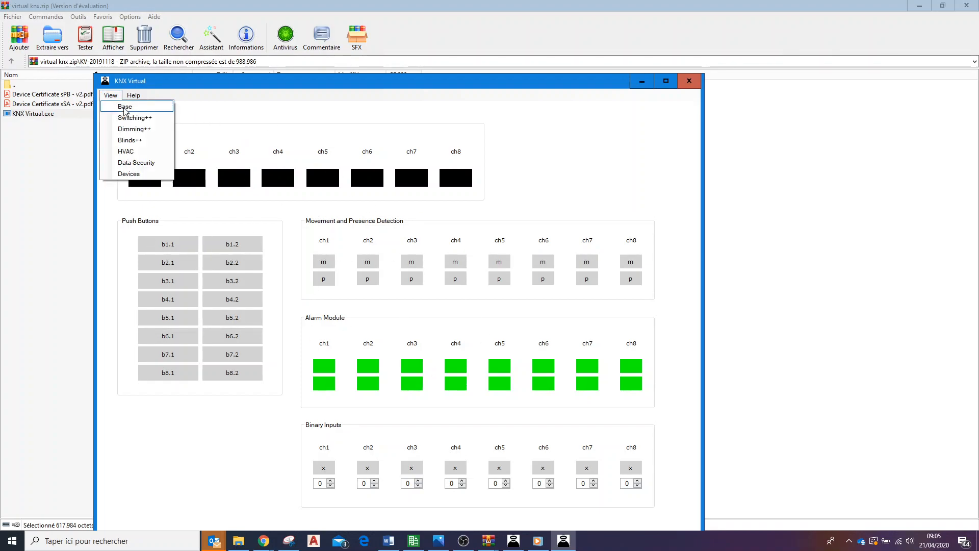
left_click(124, 108)
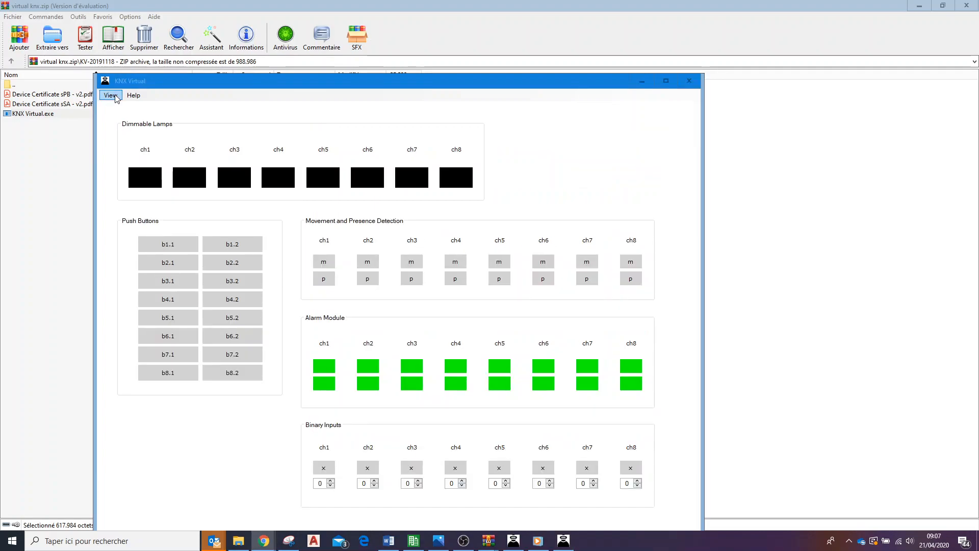
Step: Examine the Dimming++ view with its dimmable lamps and detection channels, and go back to the Base view
left_click(111, 95)
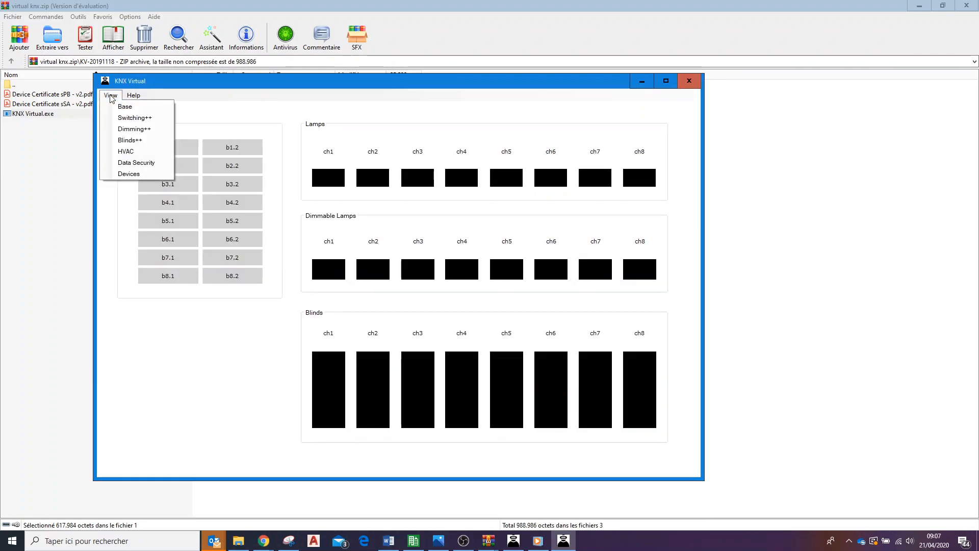
left_click(123, 132)
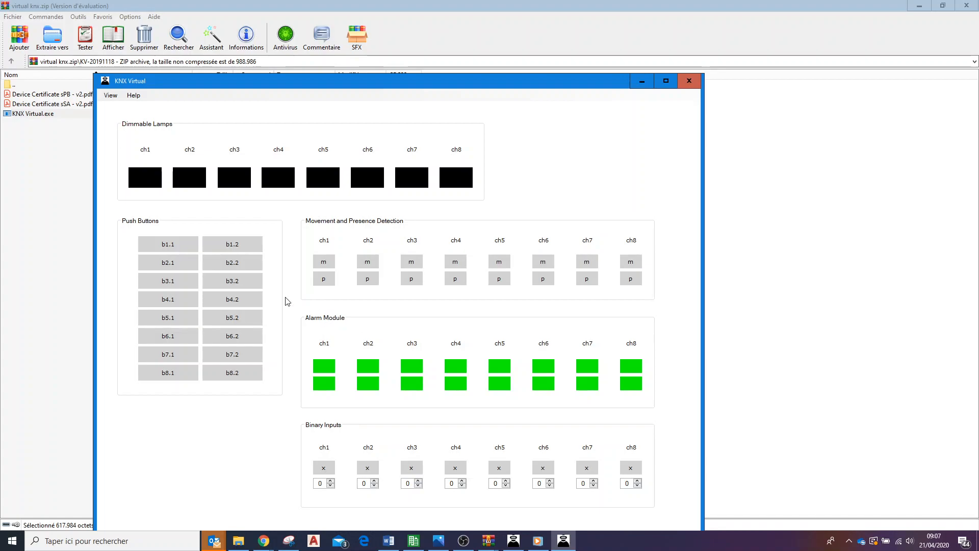
left_click(110, 96)
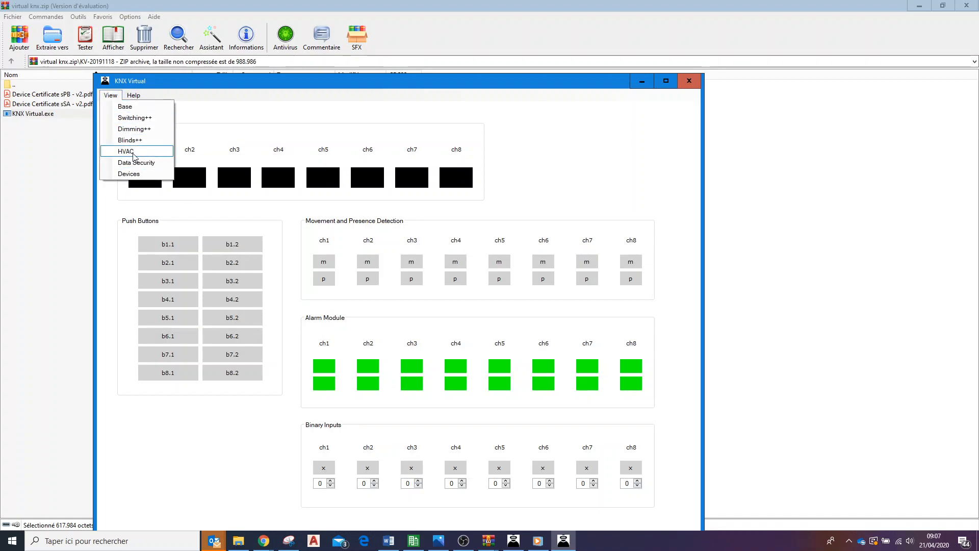
left_click(180, 110)
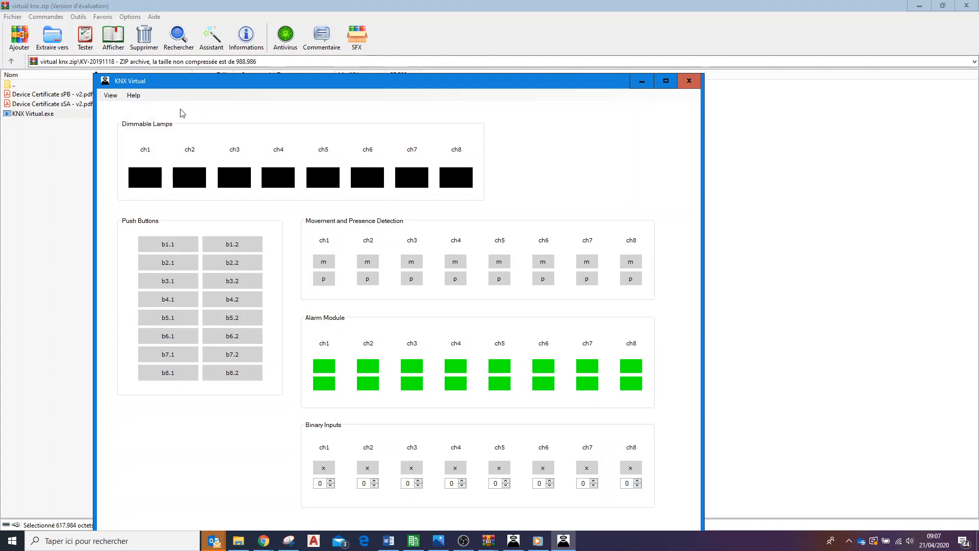
left_click(111, 95)
left_click(112, 97)
left_click(111, 96)
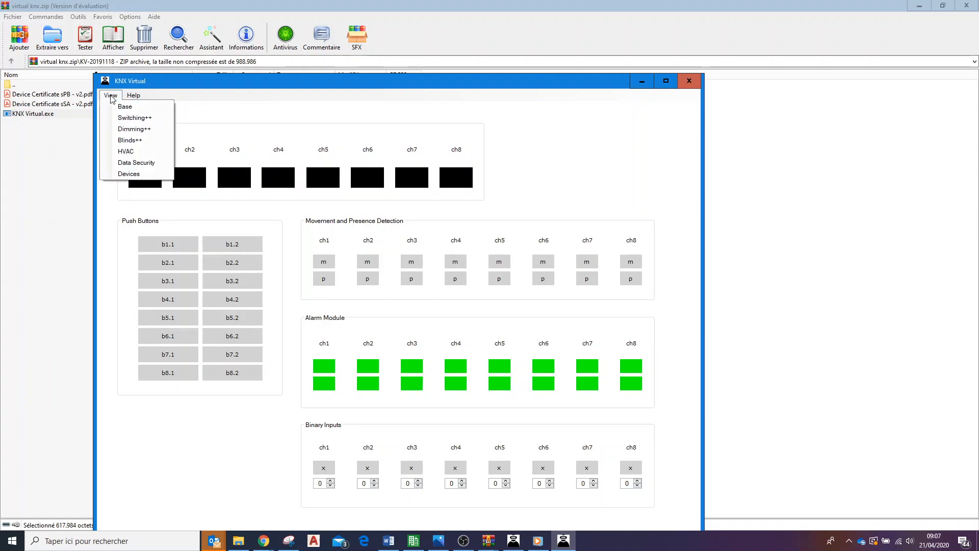
left_click(121, 107)
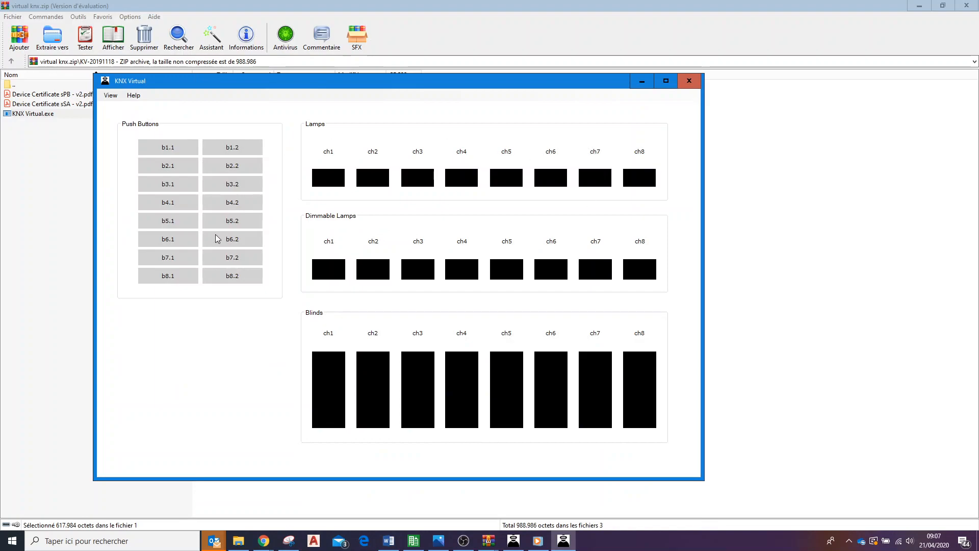
Step: Recheck the device addresses in the Devices view and restore the Base view
left_click(111, 95)
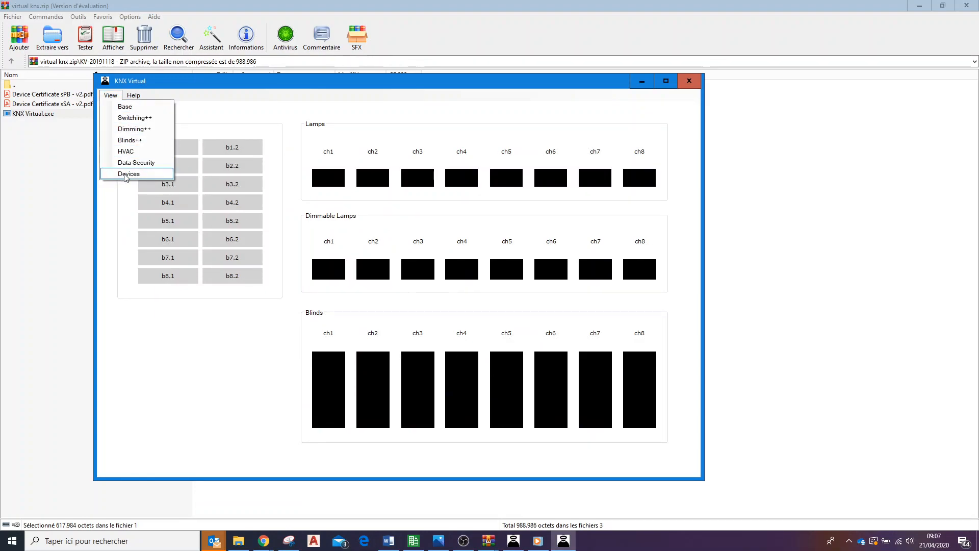
left_click(125, 176)
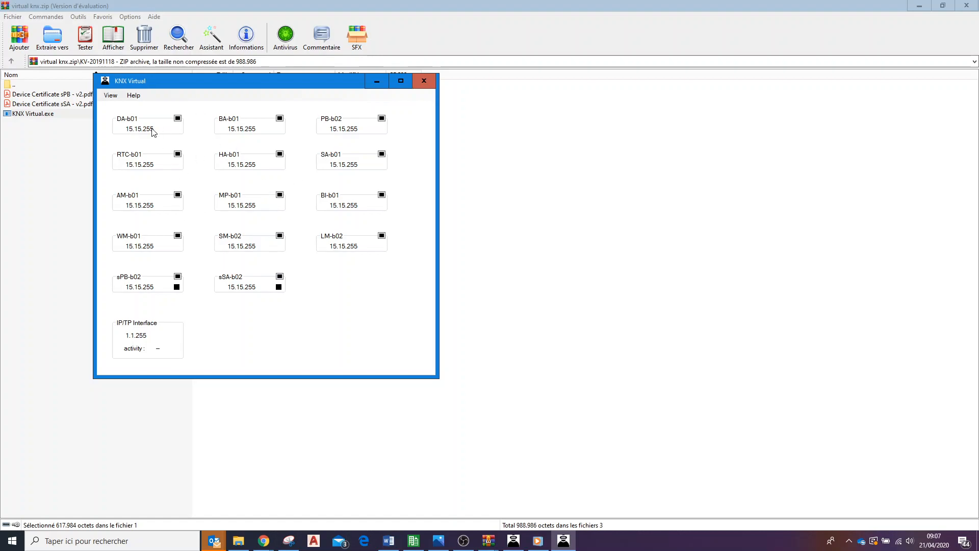
left_click(111, 96)
left_click(116, 109)
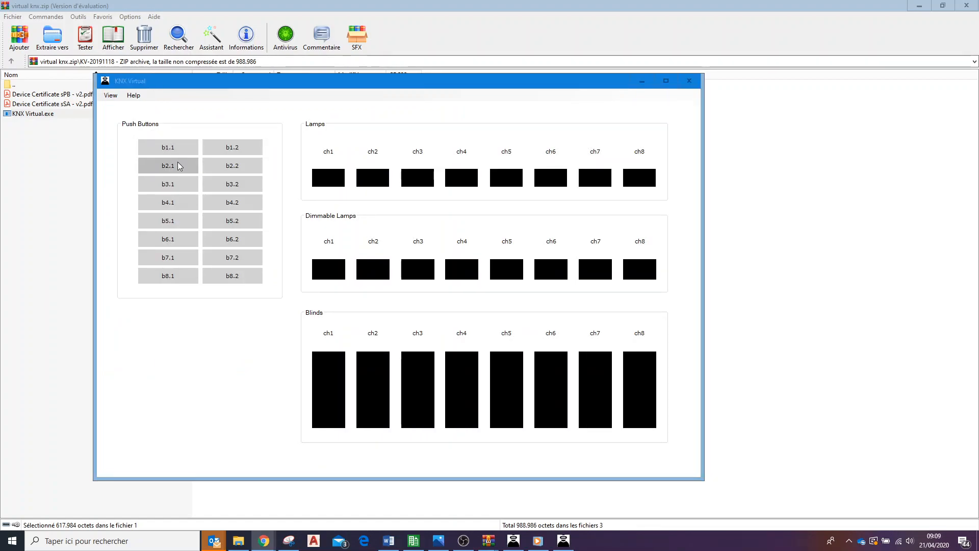
Step: Switch to ETS5 and create a project named "virtual knx" with an IP backbone, TP line 1.1 and three-level group addresses
left_click(414, 542)
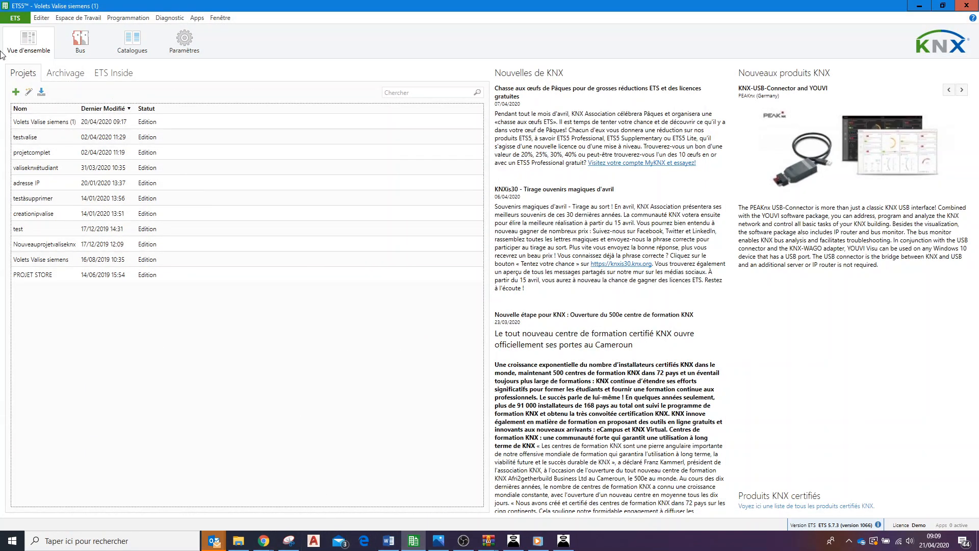
left_click(15, 93)
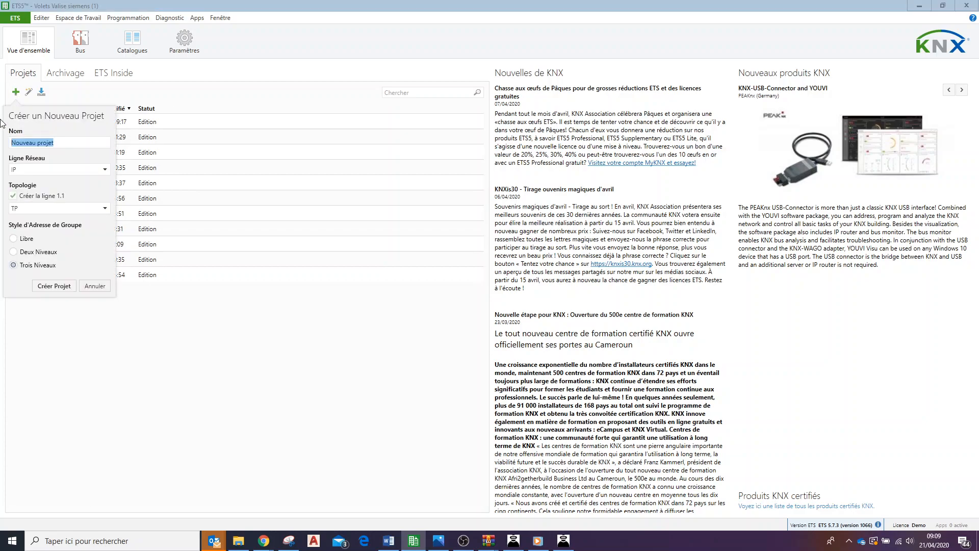
type("virtual knx")
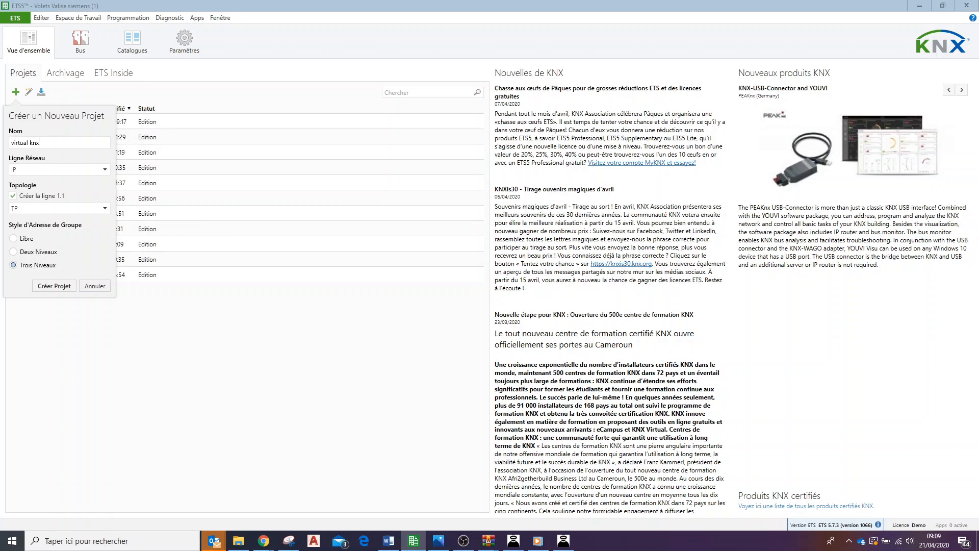
left_click(60, 286)
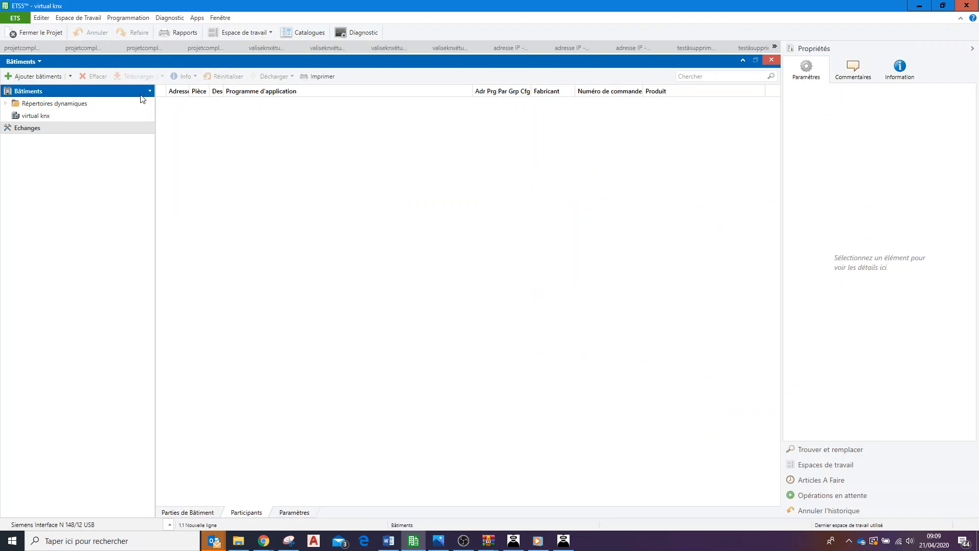
Step: Open the product catalogue in the virtual knx project and bring KNX Virtual to the front to consult its device list
left_click(304, 34)
left_click(304, 33)
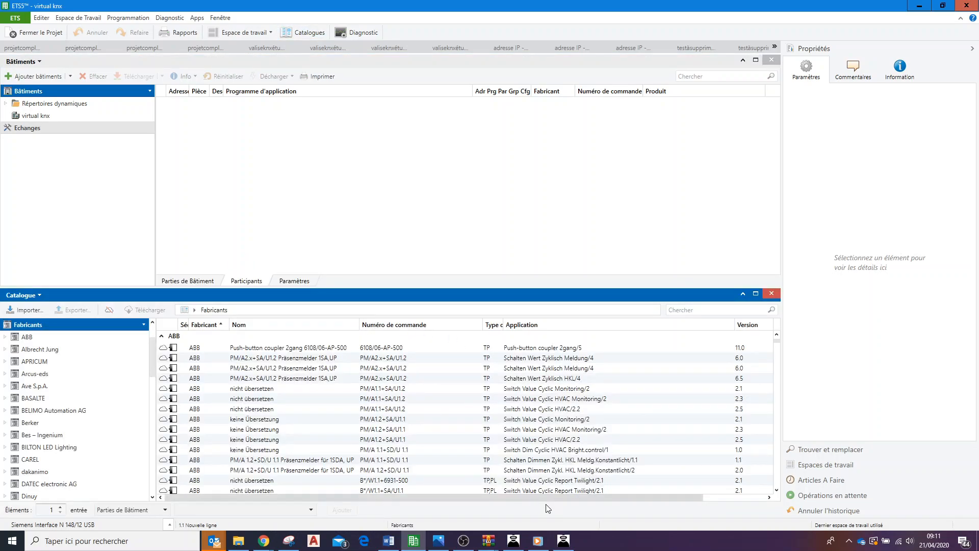
left_click(562, 542)
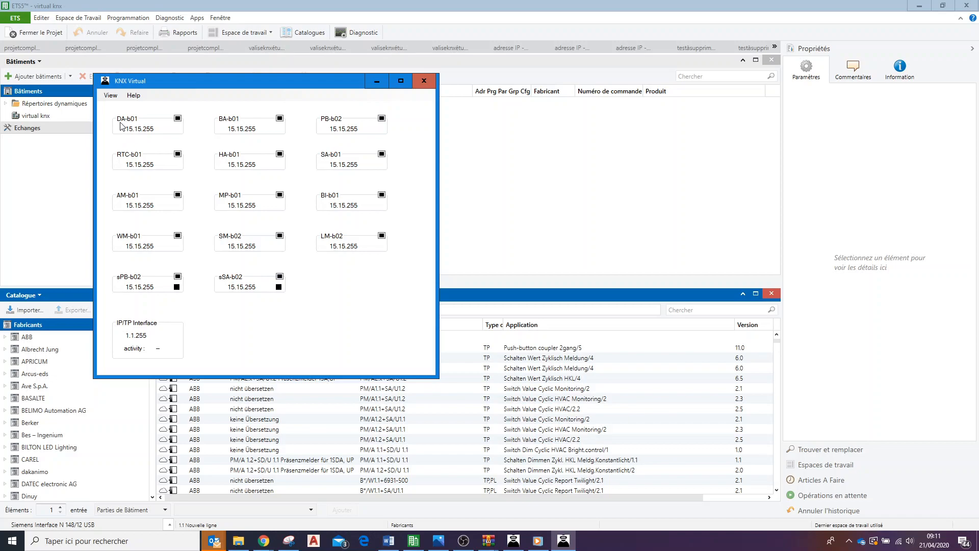
Step: Return to ETS5, search the product catalogue for DA-b01 and select the KNX Association dimming device
left_click(376, 81)
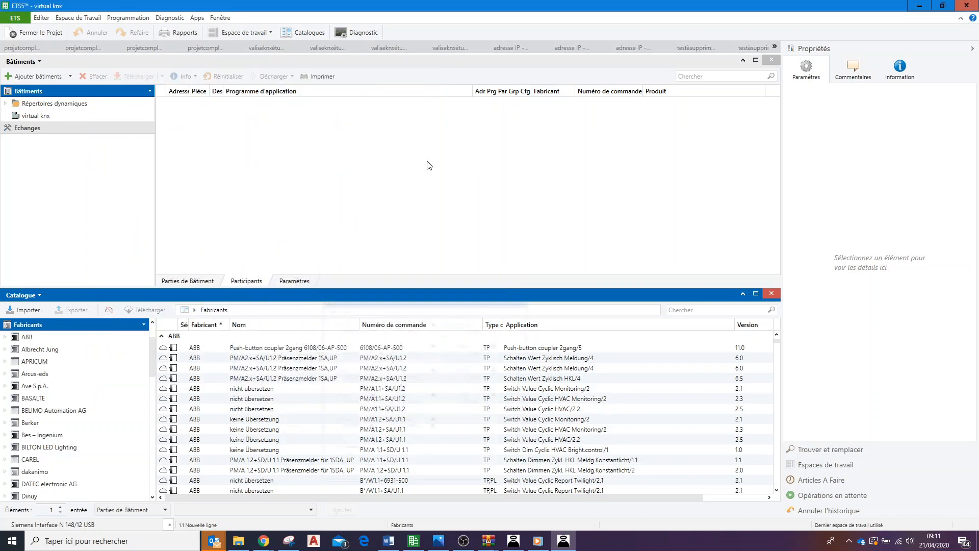
left_click(685, 311)
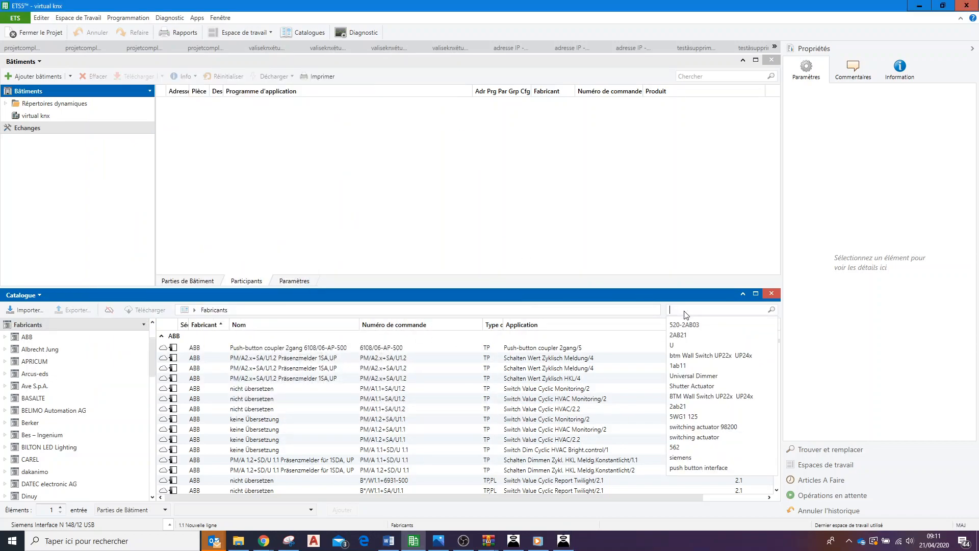
type("DA-b01")
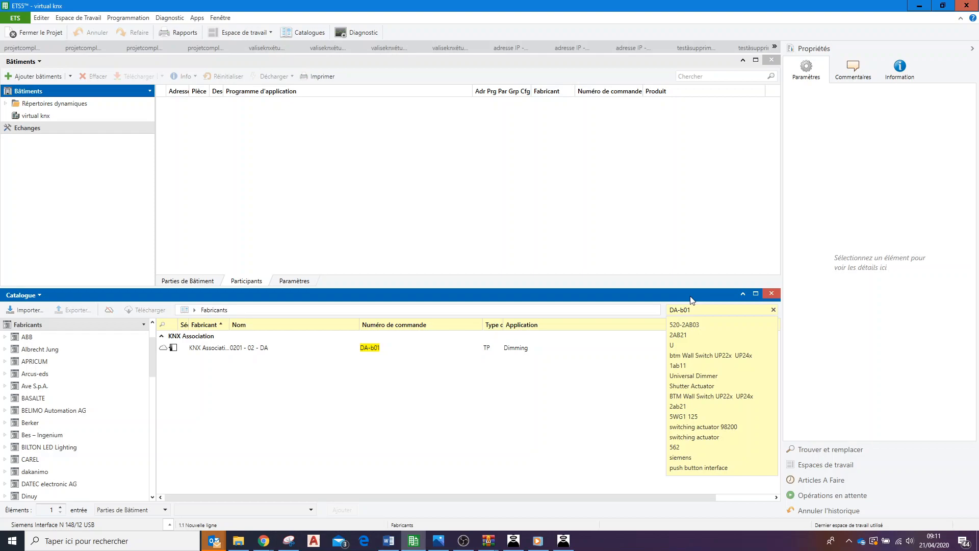
left_click(220, 347)
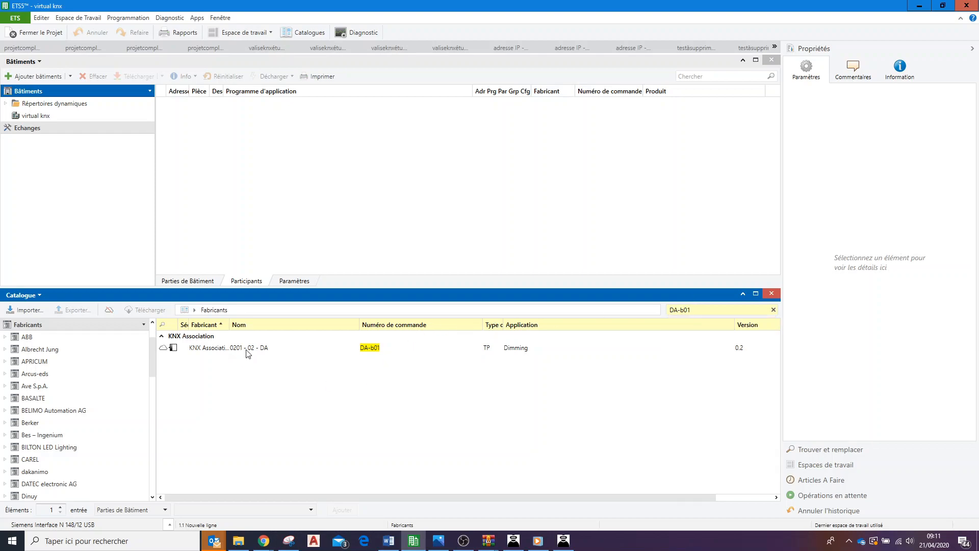
left_click(247, 350)
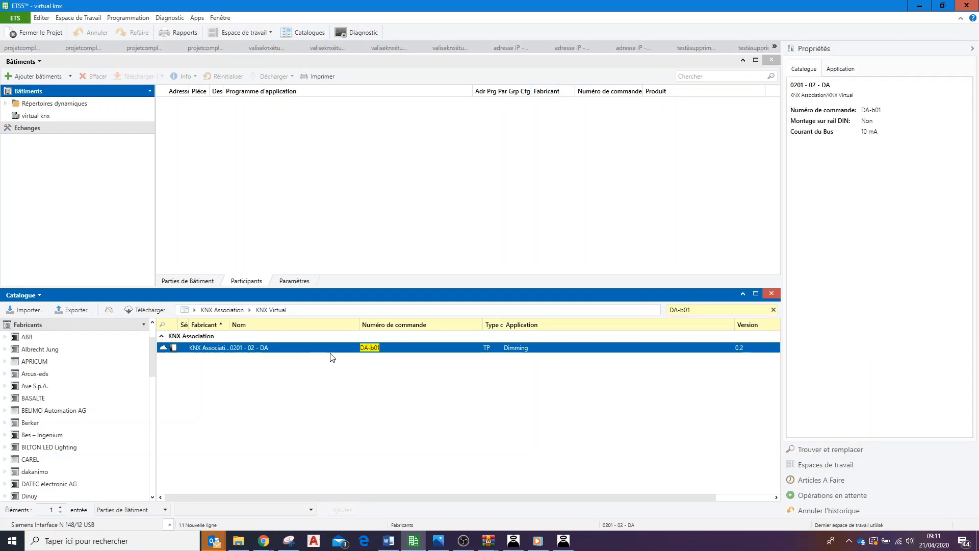
right_click(219, 350)
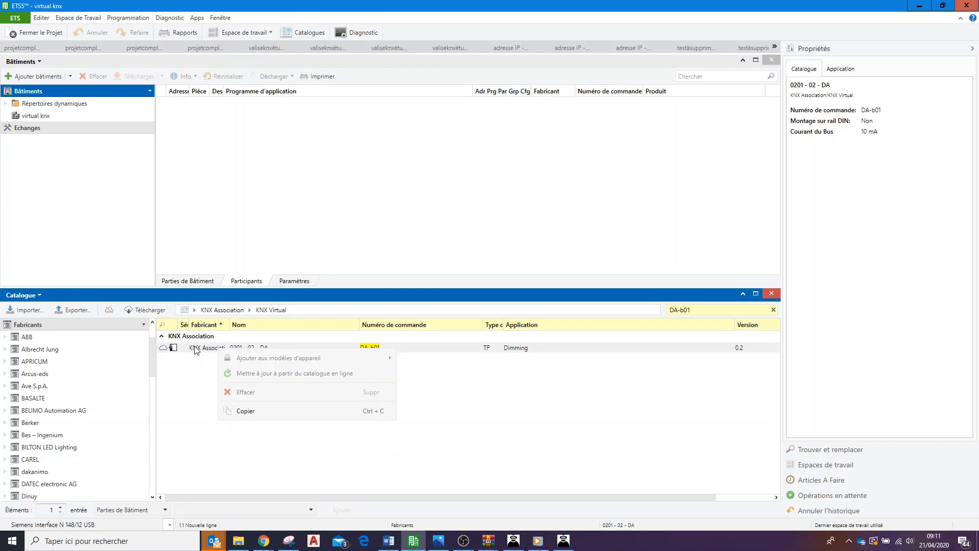
left_click(211, 350)
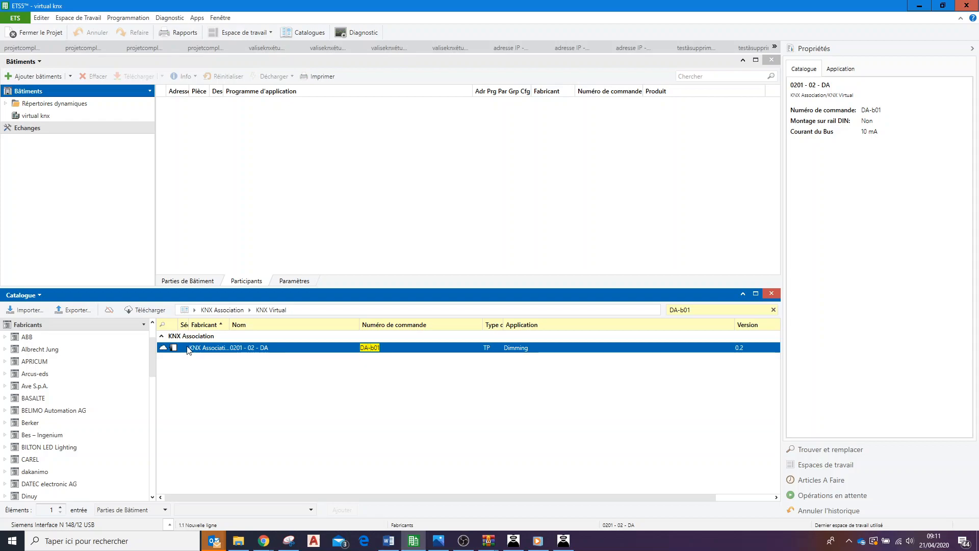
Step: Open a new Topology panel in the project workspace
left_click(272, 33)
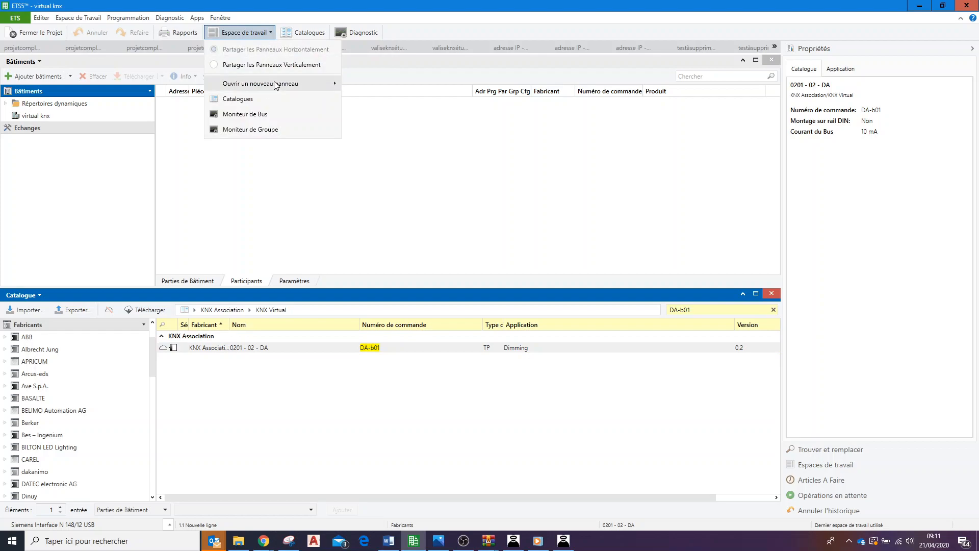
mouse_move(276, 84)
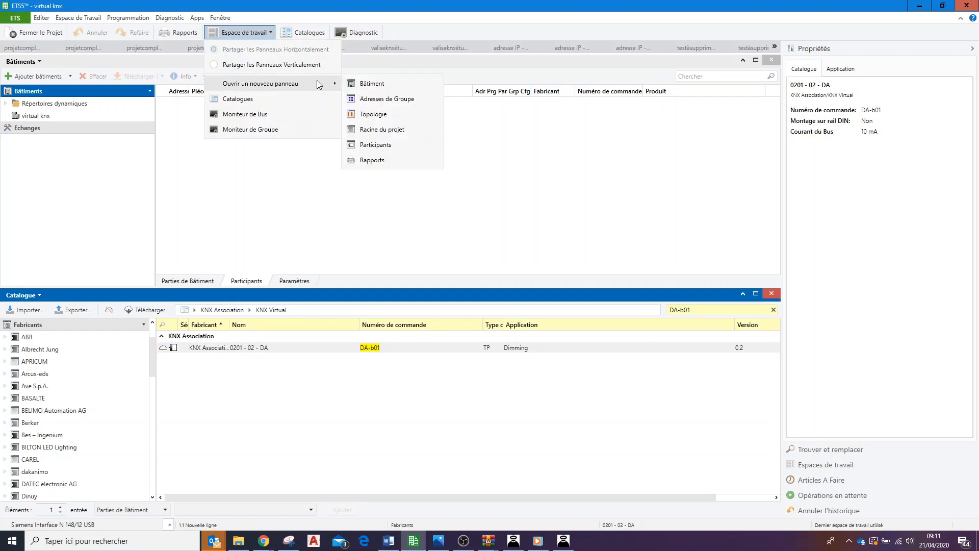
left_click(370, 117)
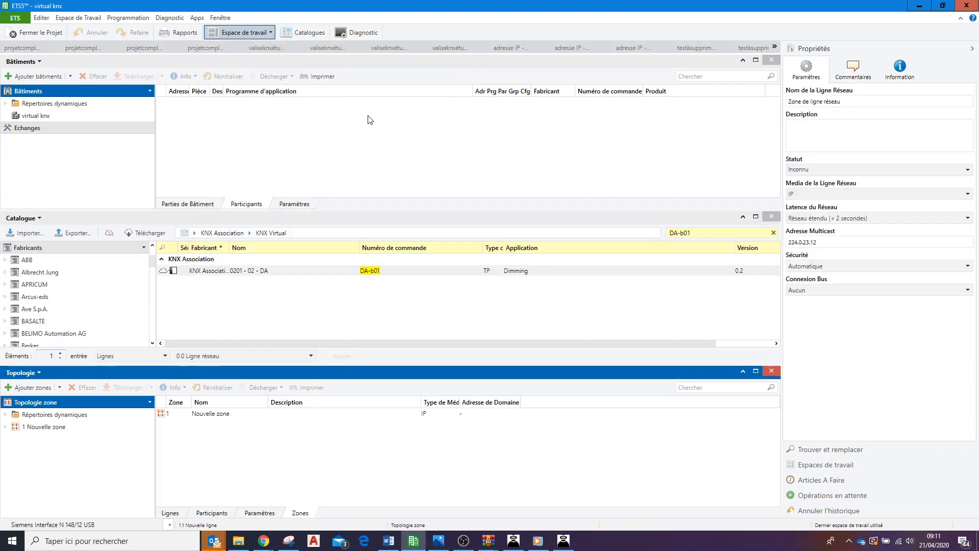
Step: Add the DA-b01 dimming actuator from the catalogue to line 1.1 of zone 1 and display its group objects
left_click(172, 272)
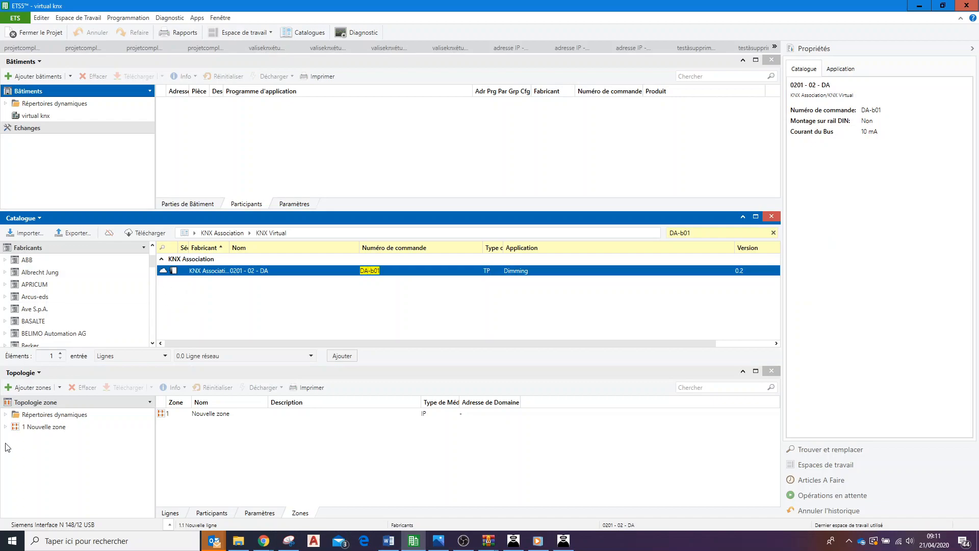
left_click(6, 427)
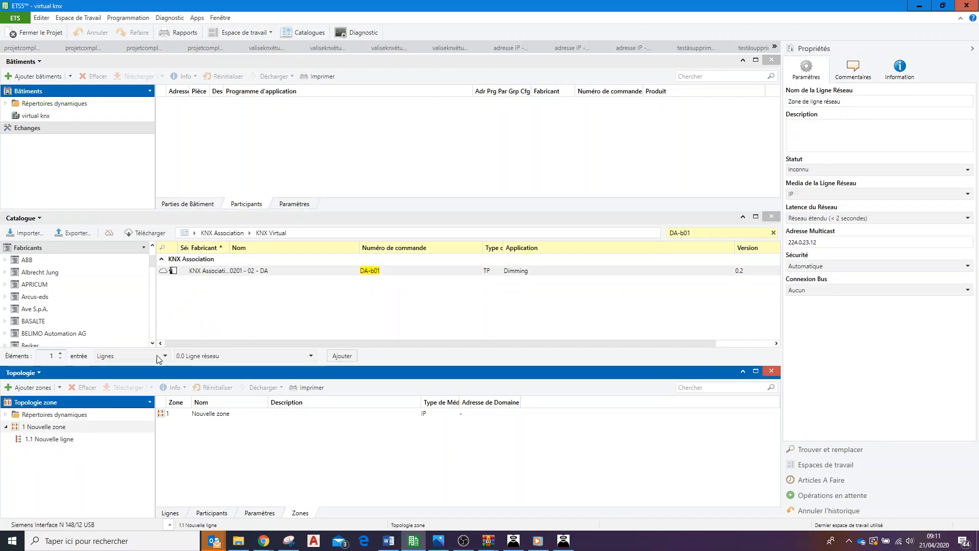
left_click_drag(174, 271, 56, 444)
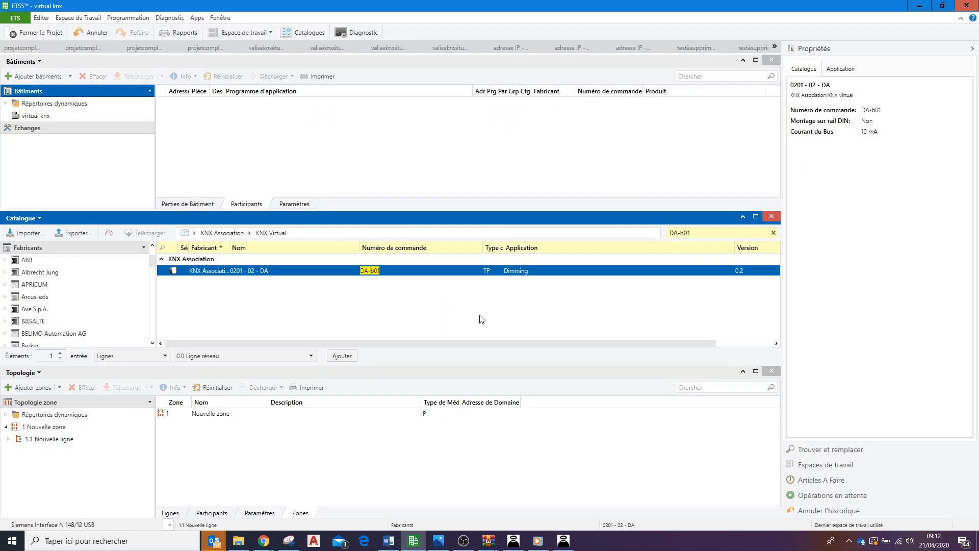
left_click(12, 443)
left_click(65, 453)
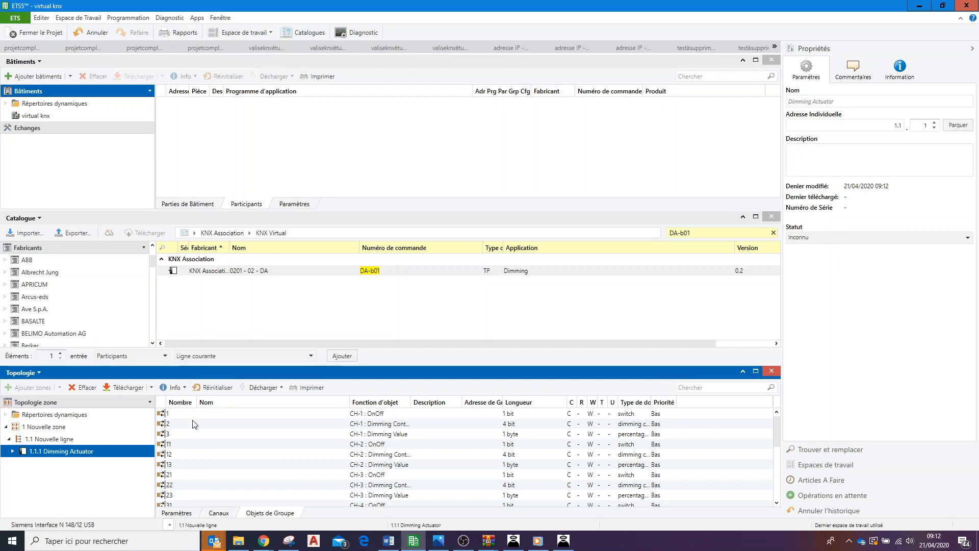
Step: Consult the device list in KNX Virtual for the push-button reference and search the ETS5 catalogue for pb-b02
left_click(564, 541)
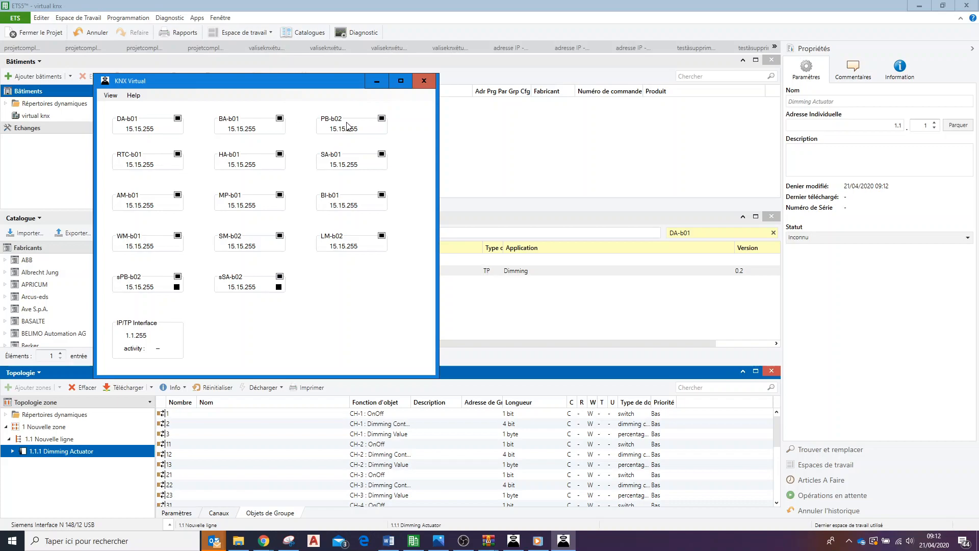
left_click(377, 81)
left_click(734, 232)
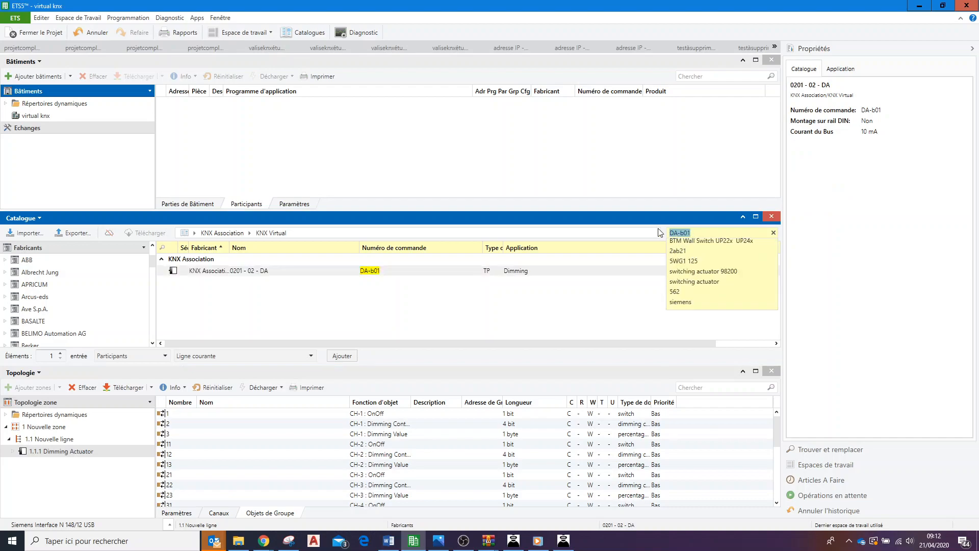
type("Pb")
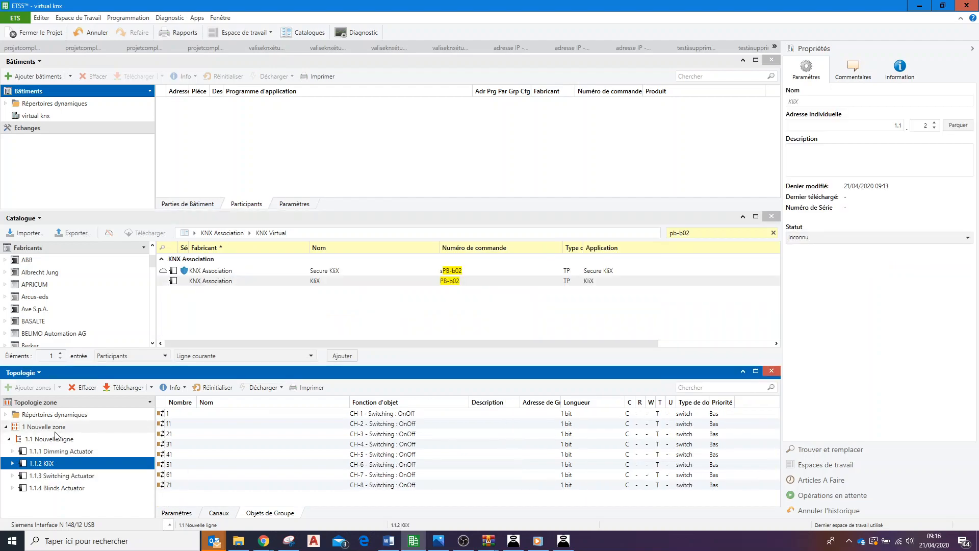
Step: Review the group objects of the Dimming Actuator, KliX, Switching Actuator and Blinds Actuator on line 1.1
left_click(132, 452)
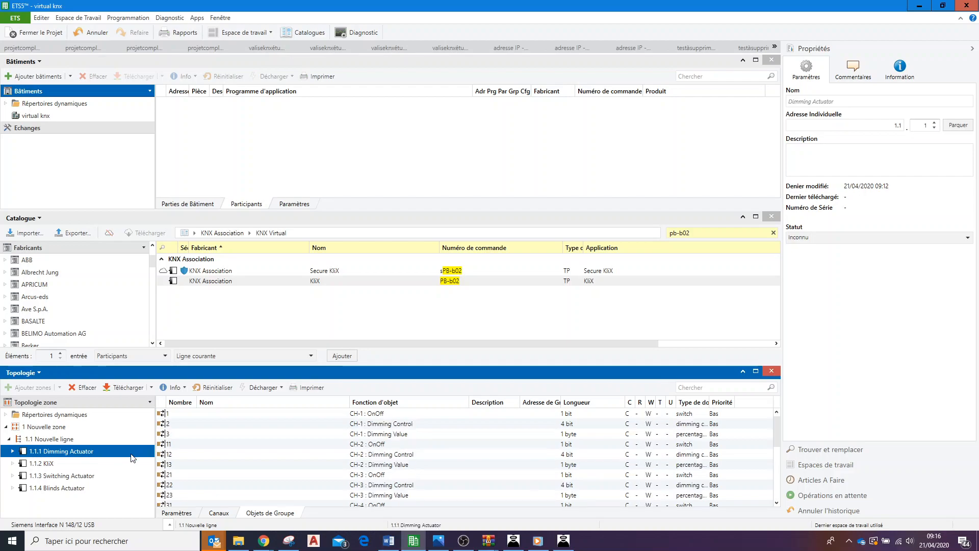
left_click(102, 464)
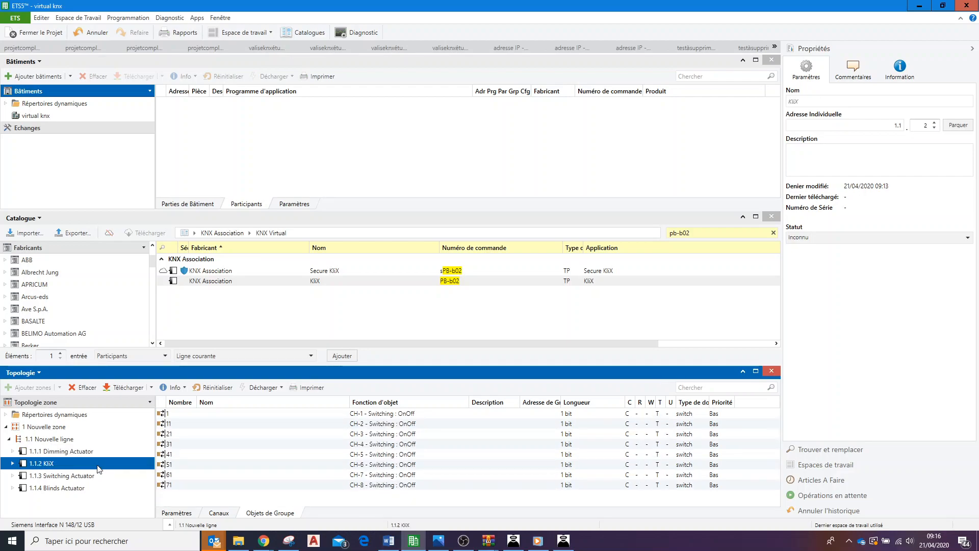
left_click(106, 475)
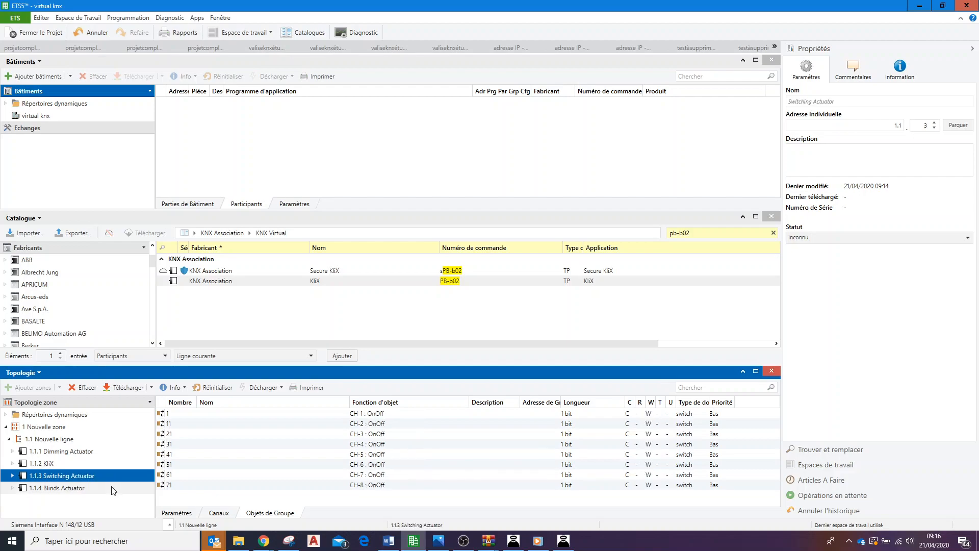
left_click(113, 488)
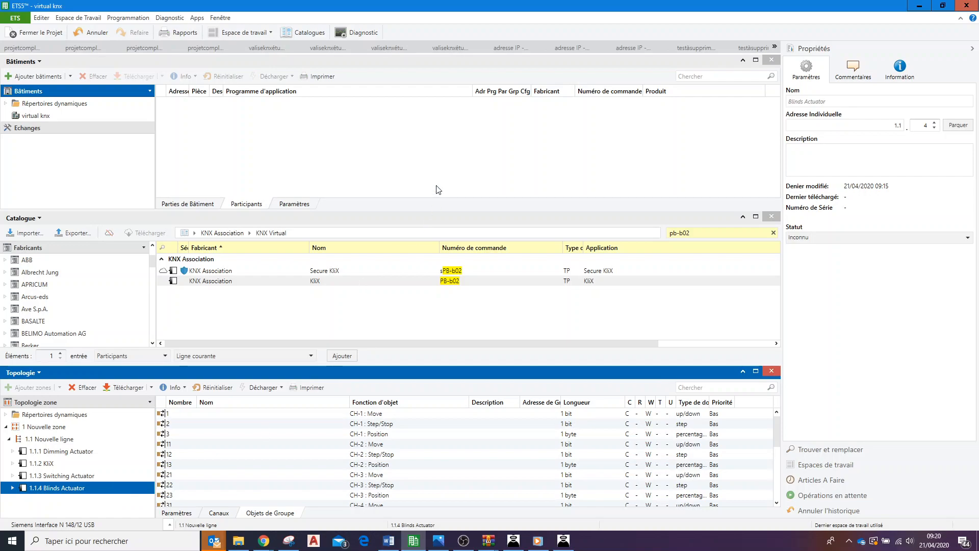
left_click(28, 92)
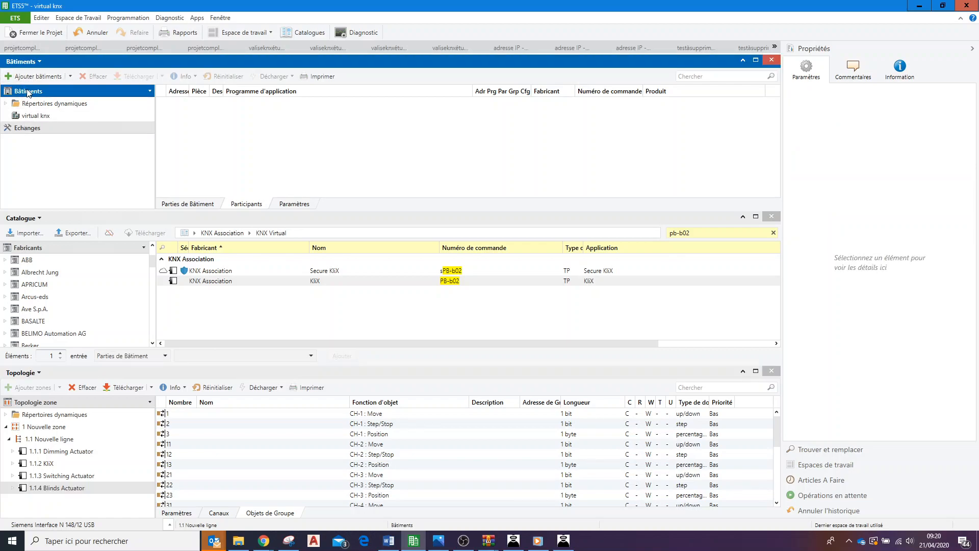
right_click(28, 93)
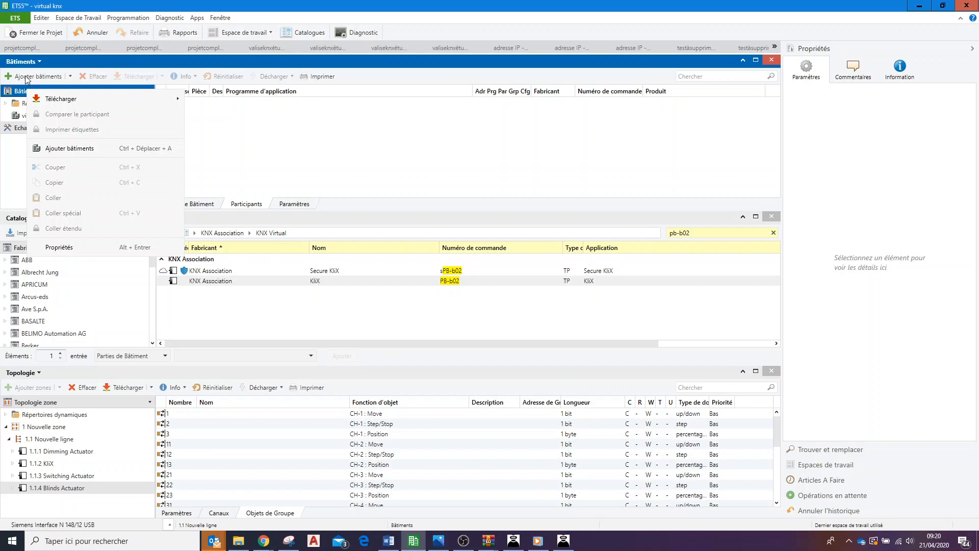
left_click(70, 79)
left_click(594, 316)
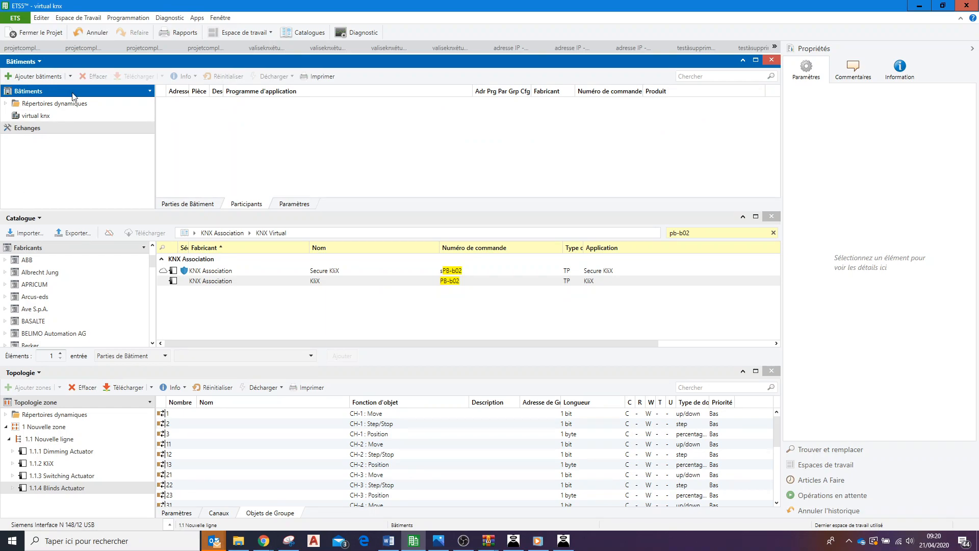
Step: Add one floor named "rdz" to the virtual knx building
left_click(53, 116)
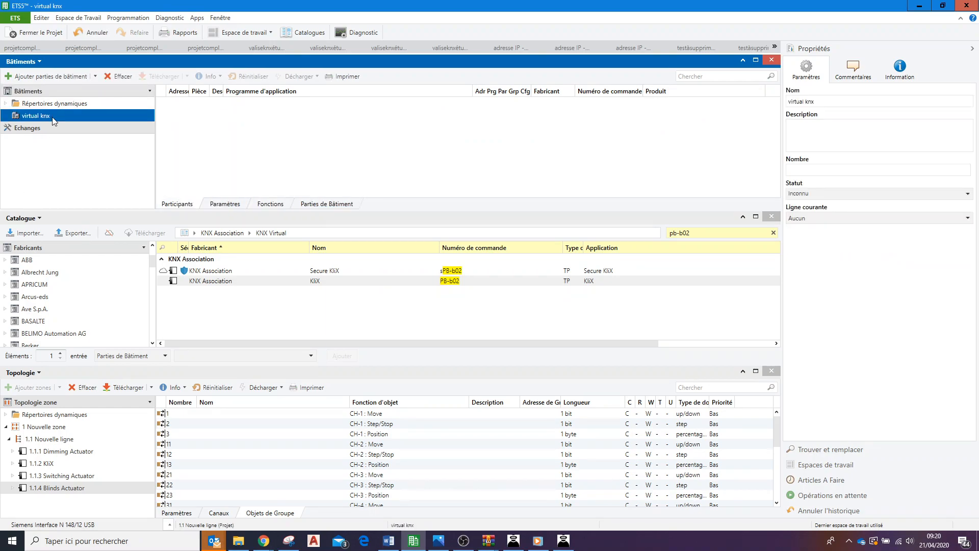
left_click(74, 77)
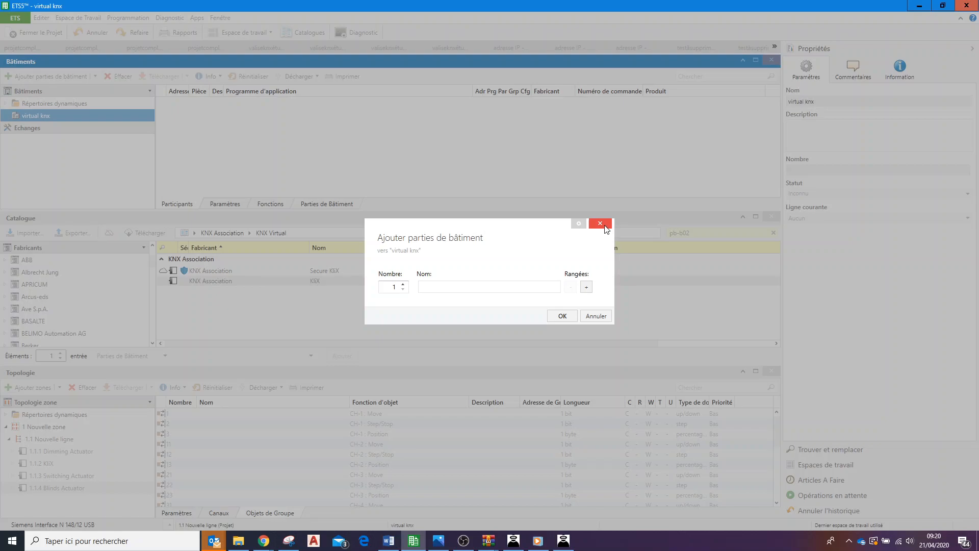
key("Escape")
left_click(95, 76)
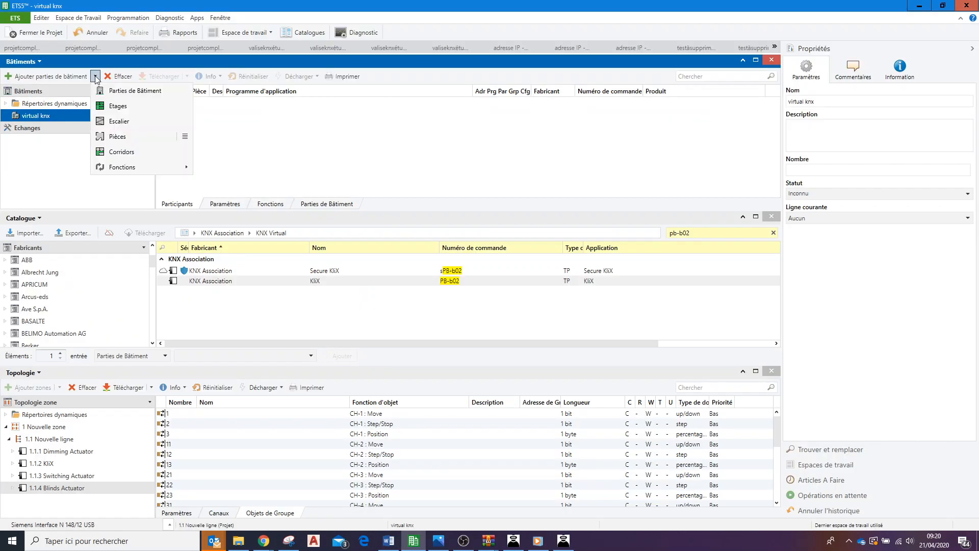
key("Escape")
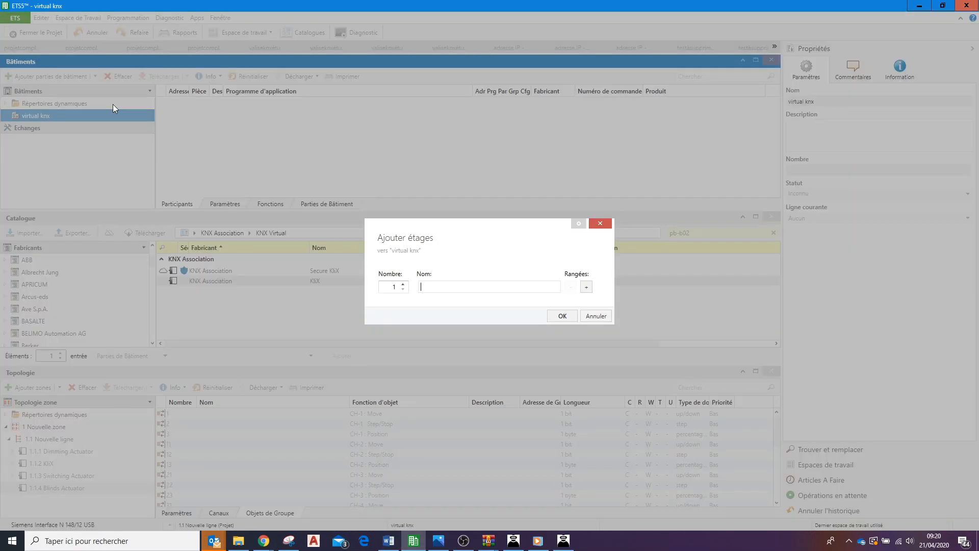
type("rdz")
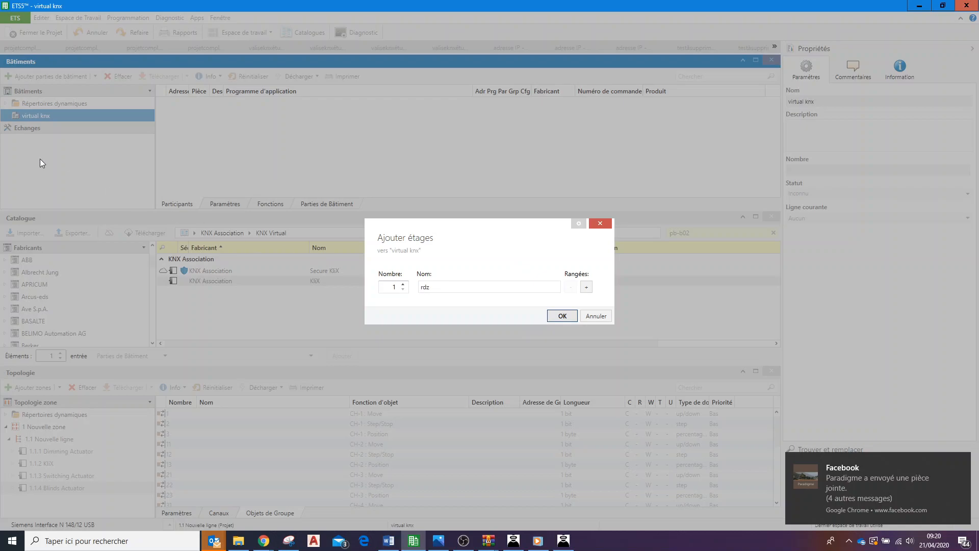
key("Return")
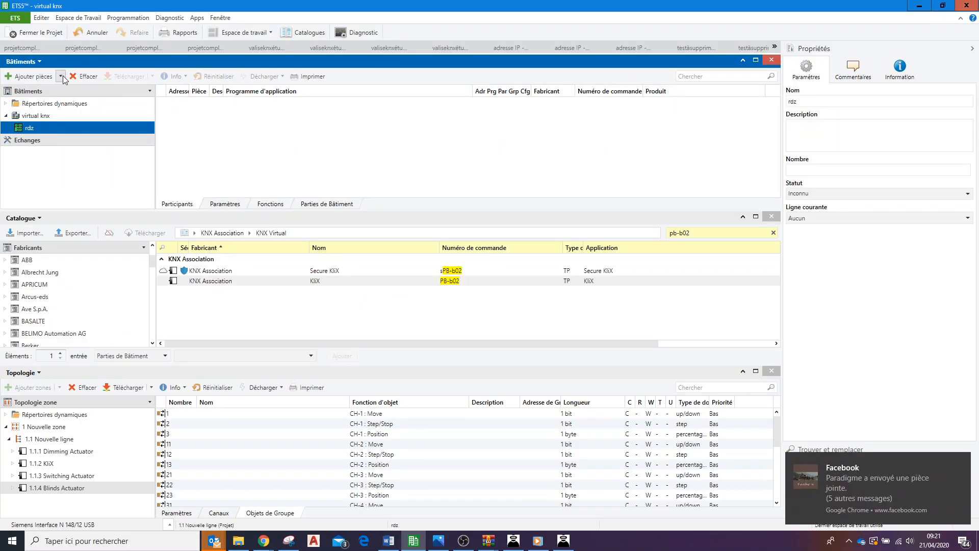
Step: Add one room named "pièce24" to the rdz floor
left_click(63, 76)
left_click(94, 93)
type("pièce")
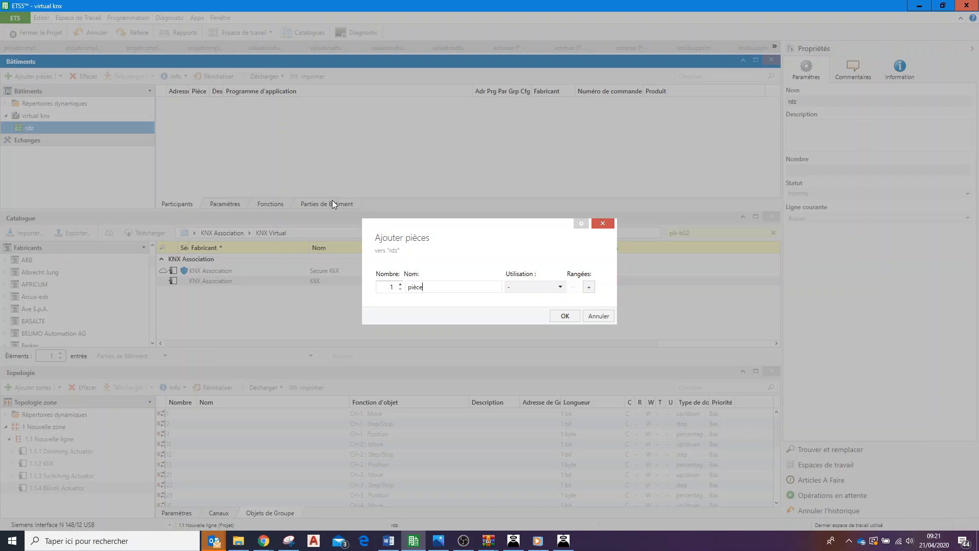
type("24")
left_click(564, 316)
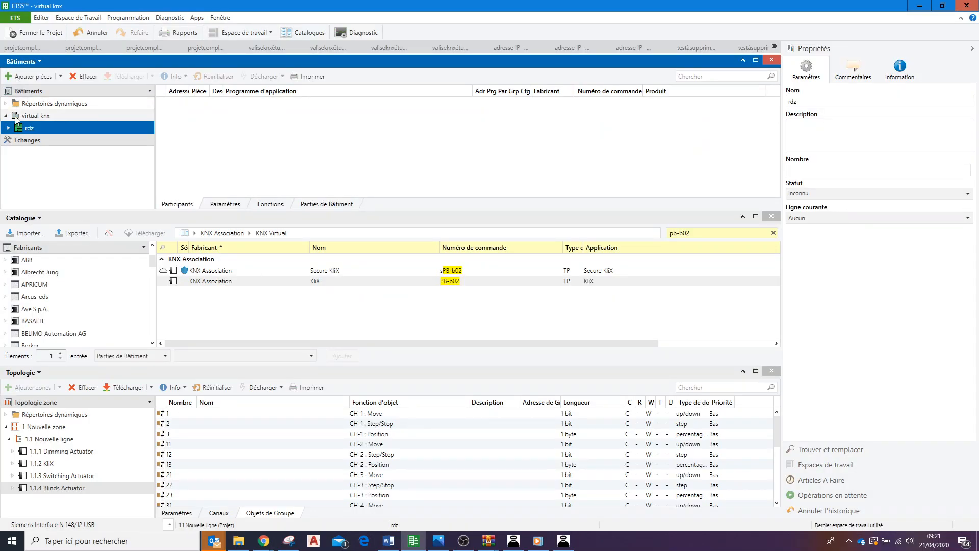
Step: Assign the Switching Actuator 1.1.3 and the KliX push-button 1.1.2 from line 1.1 to the room pièce24
left_click(23, 140)
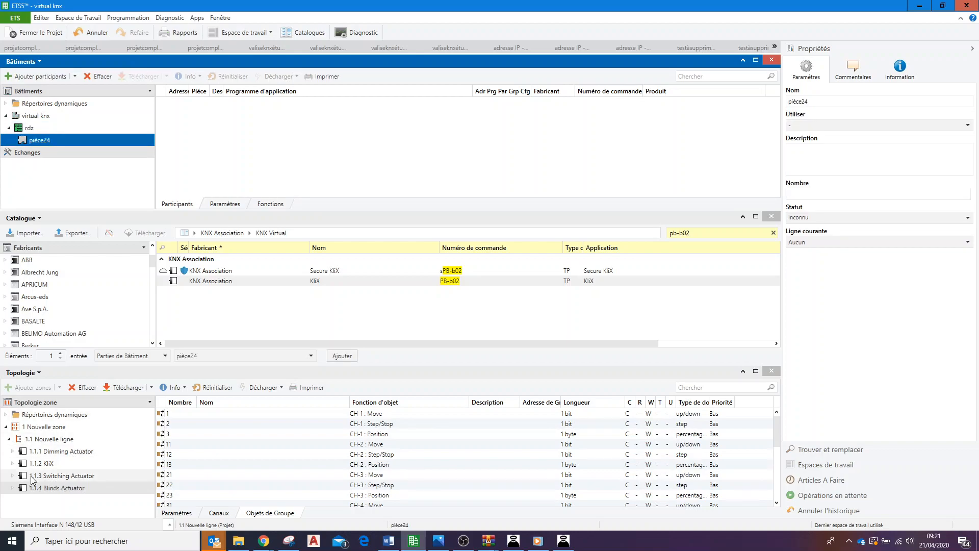
left_click_drag(27, 484, 39, 142)
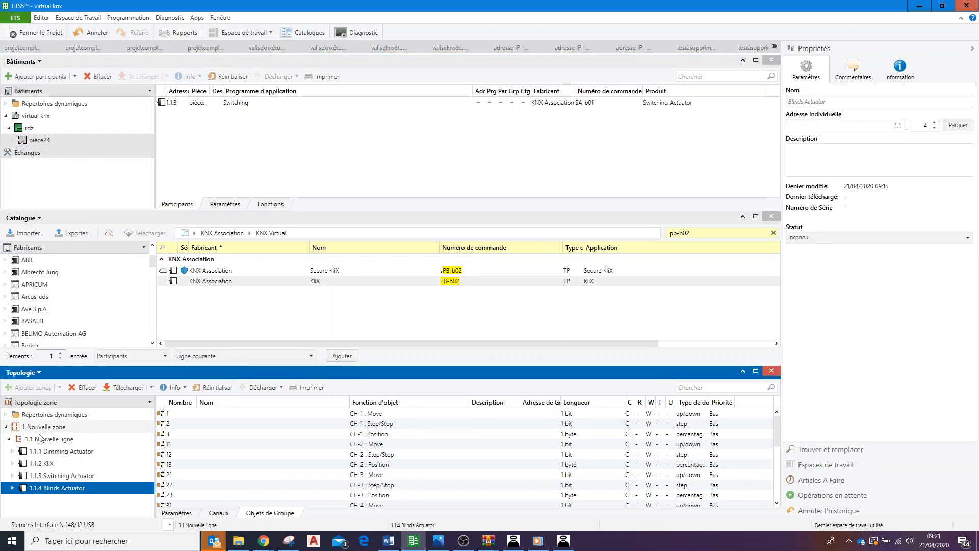
left_click(45, 463)
left_click_drag(25, 464, 38, 142)
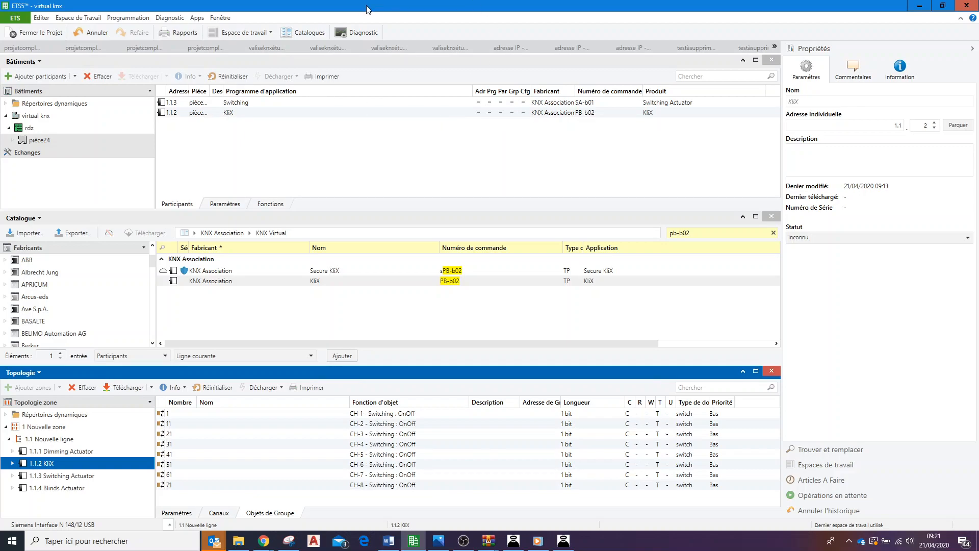
Step: Open a new group addresses panel in the workspace
left_click(271, 35)
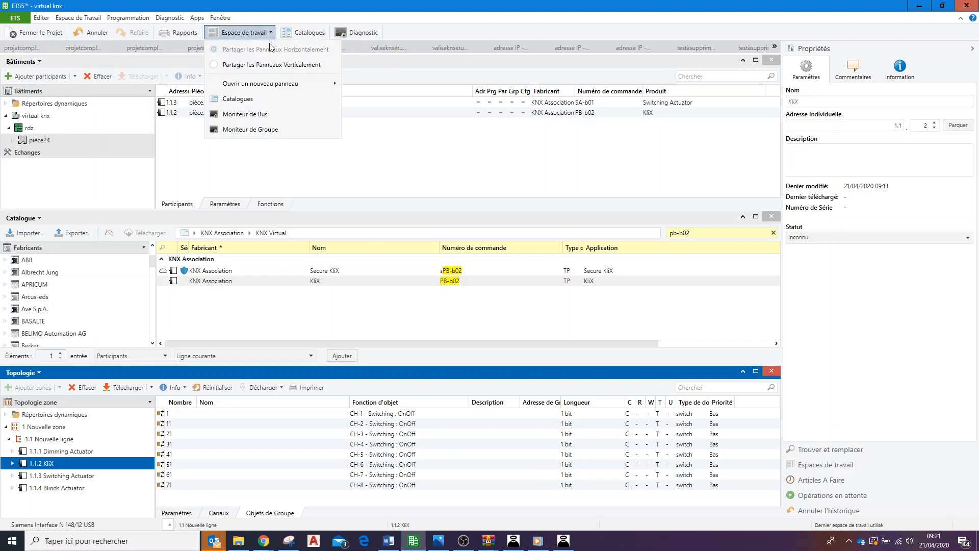
mouse_move(282, 81)
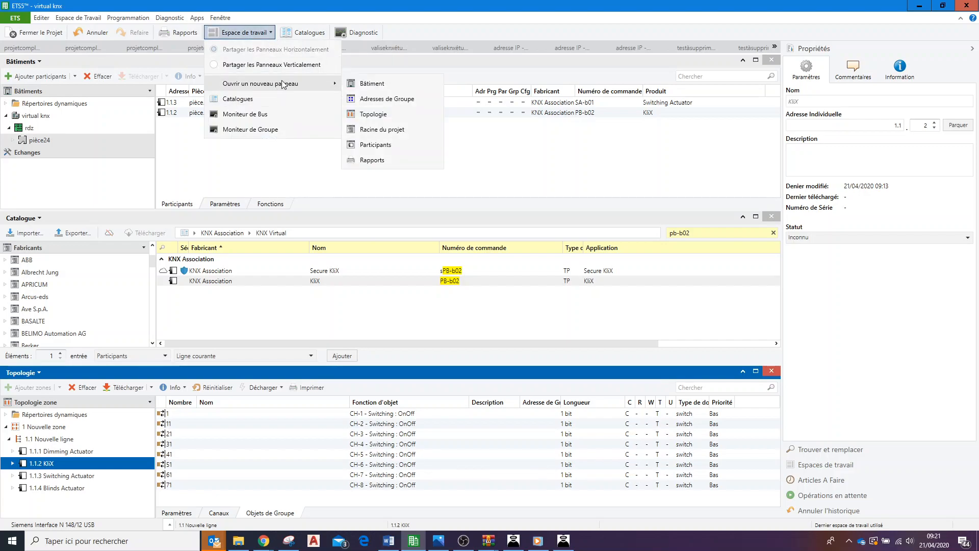
left_click(389, 100)
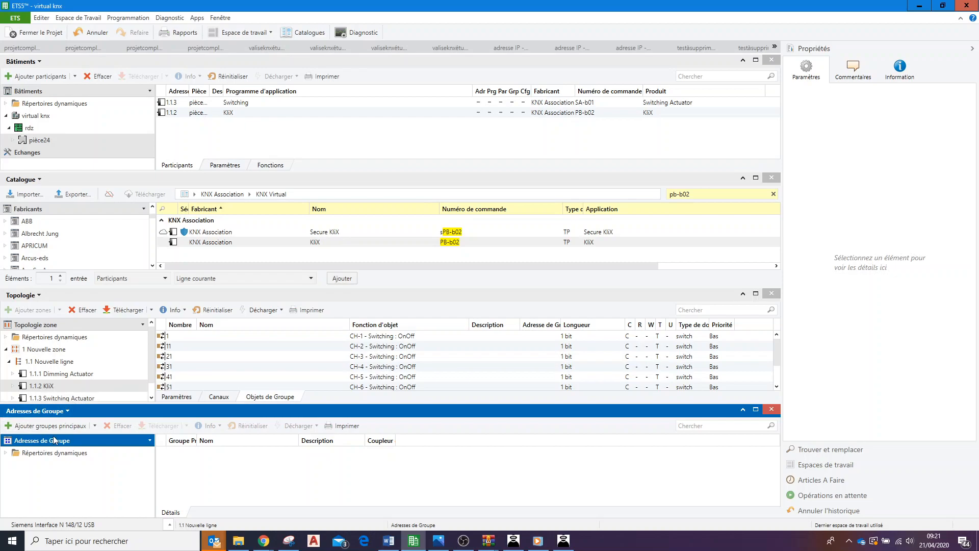
Step: Create one main group named "lampes" containing one middle group named "on/off"
left_click(80, 426)
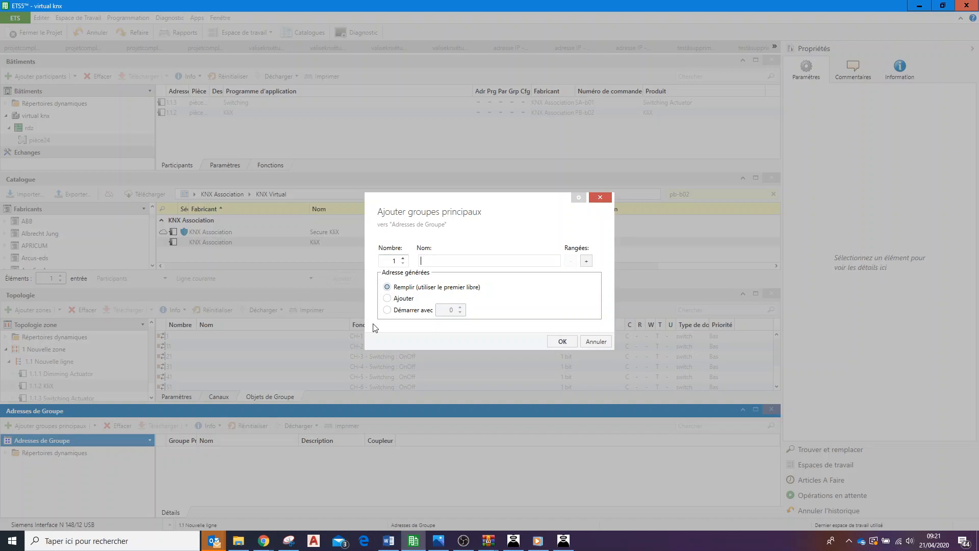
type("mpes")
left_click(563, 342)
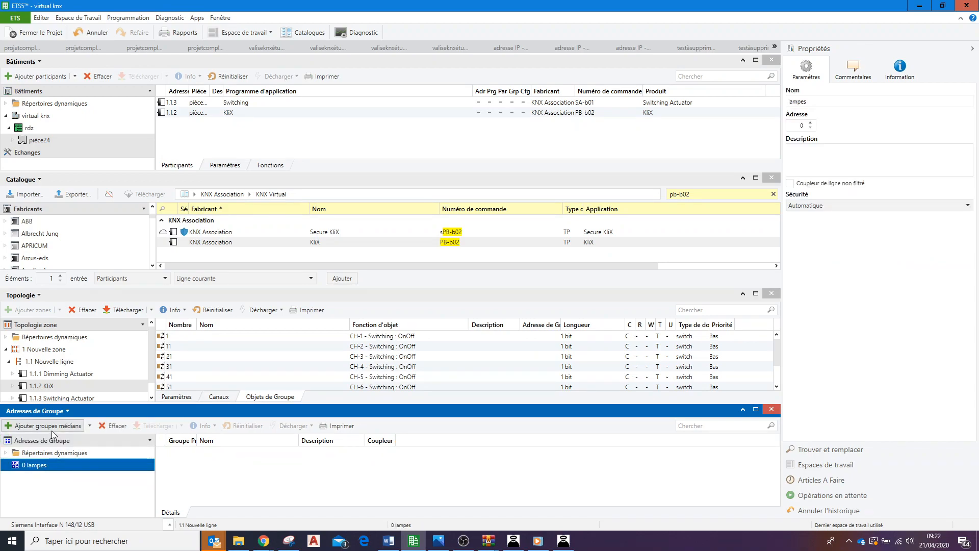
left_click(51, 427)
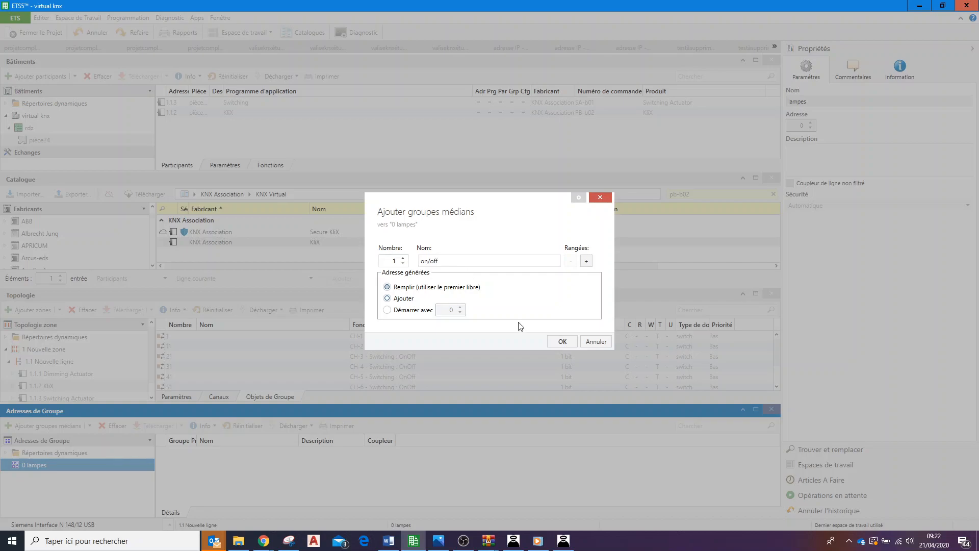
left_click(561, 341)
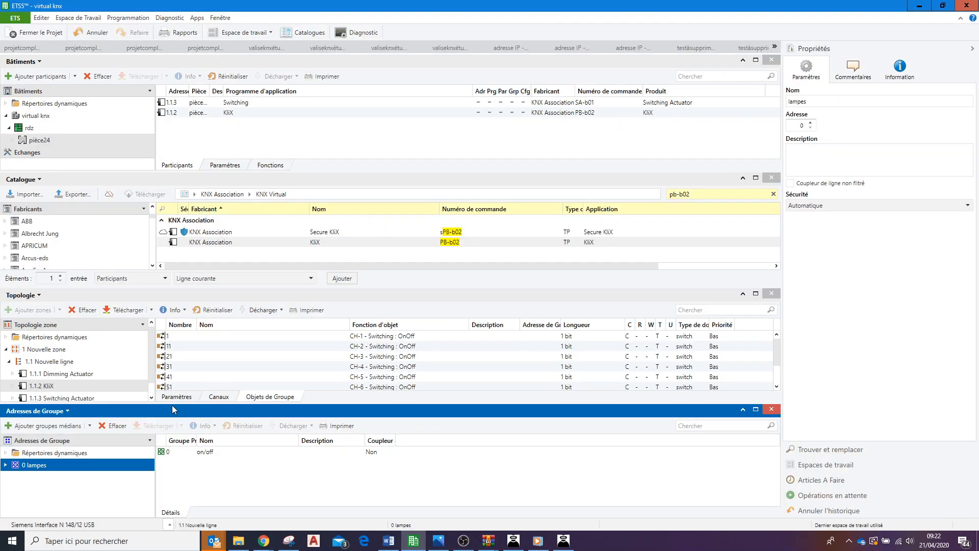
Step: Add one group address named "rdz" to the on/off middle group, using the first free address
left_click(5, 467)
left_click(42, 479)
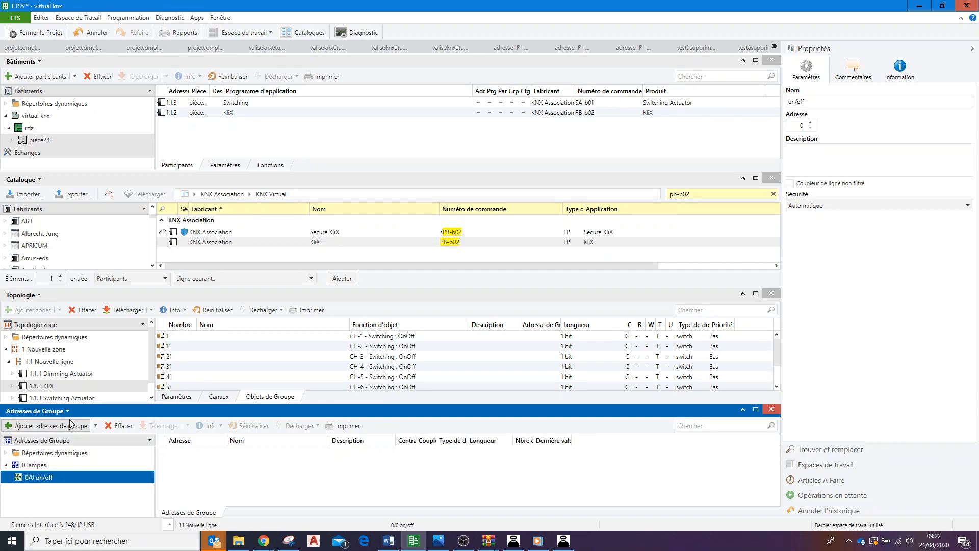
left_click(73, 427)
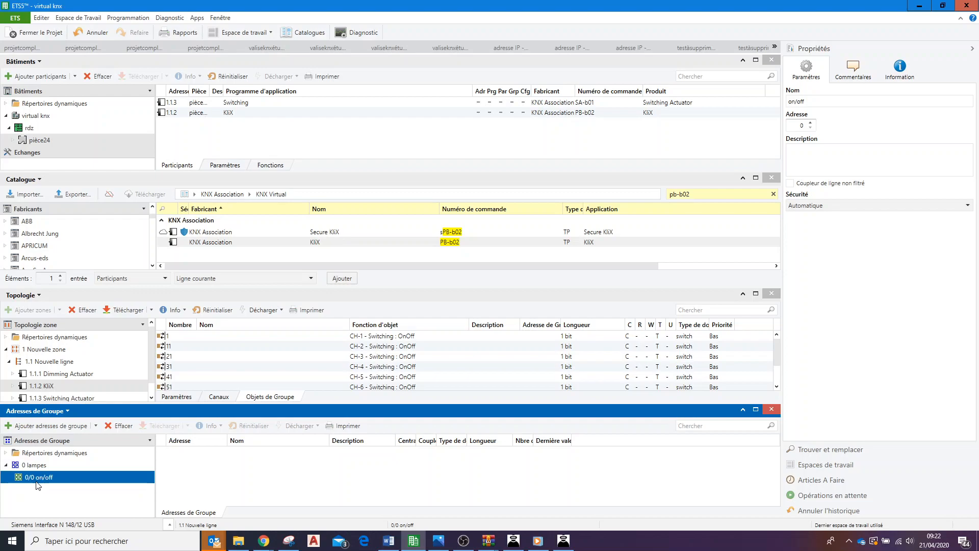
left_click(95, 427)
left_click(131, 436)
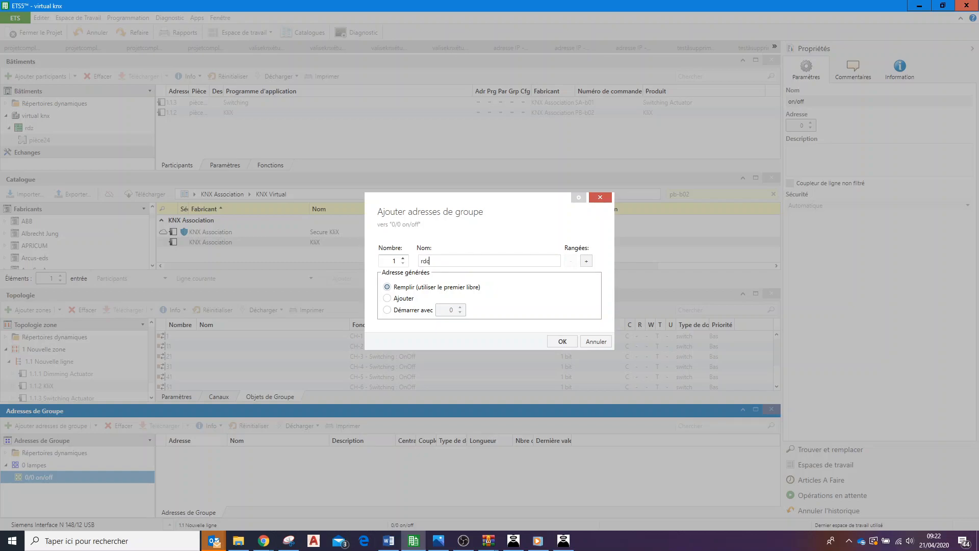
left_click(561, 341)
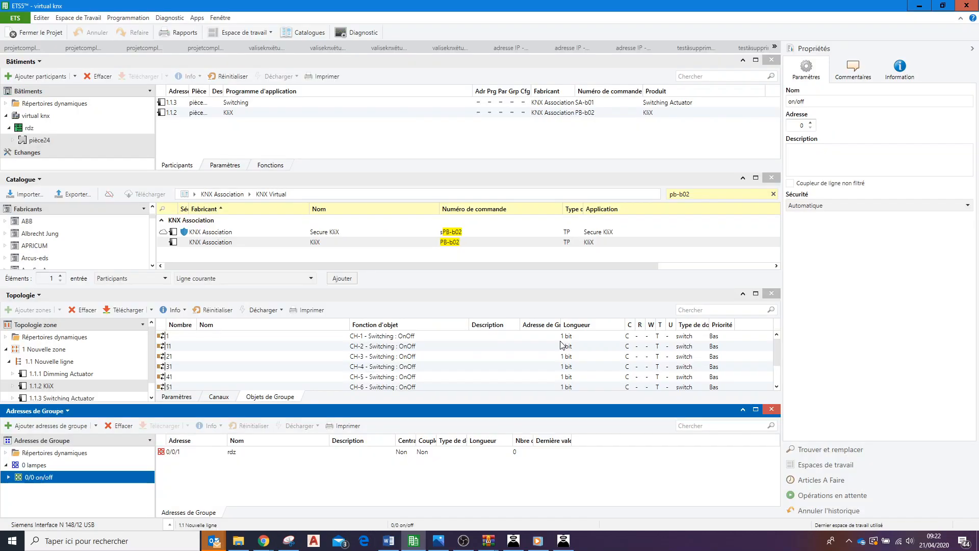
Step: Link the CH-1 Switching OnOff object of the KliX push-button 1.1.2 to the rdz group address
left_click(8, 477)
left_click(38, 491)
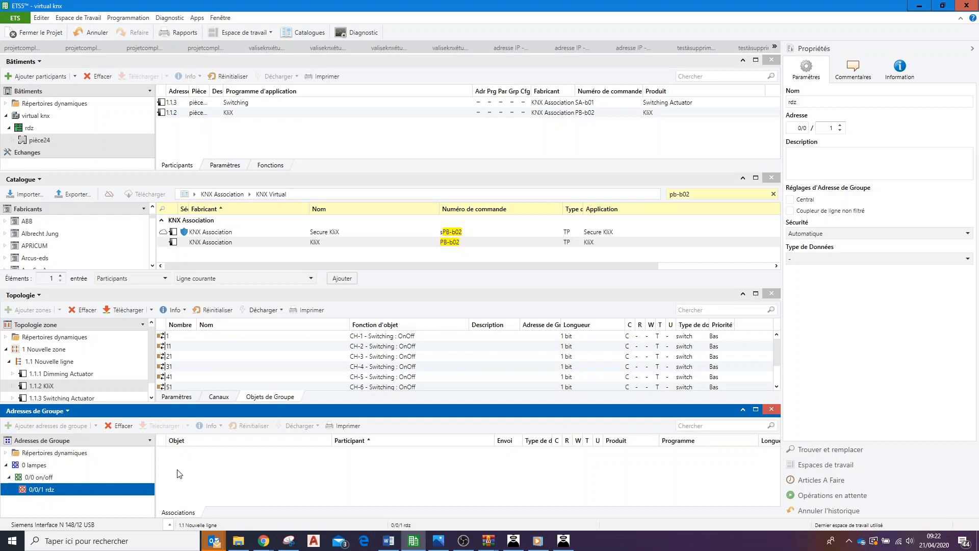
left_click(41, 388)
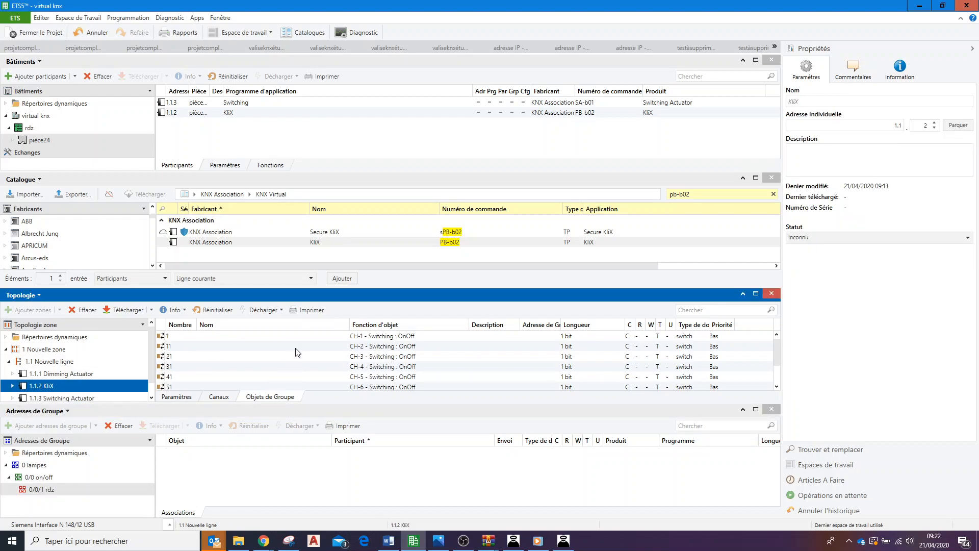
left_click(379, 336)
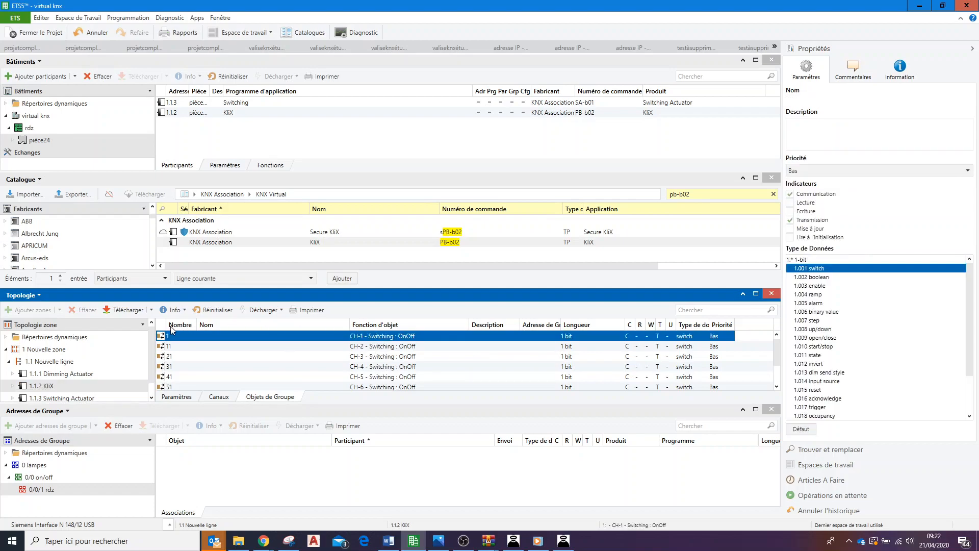
left_click_drag(171, 339, 189, 466)
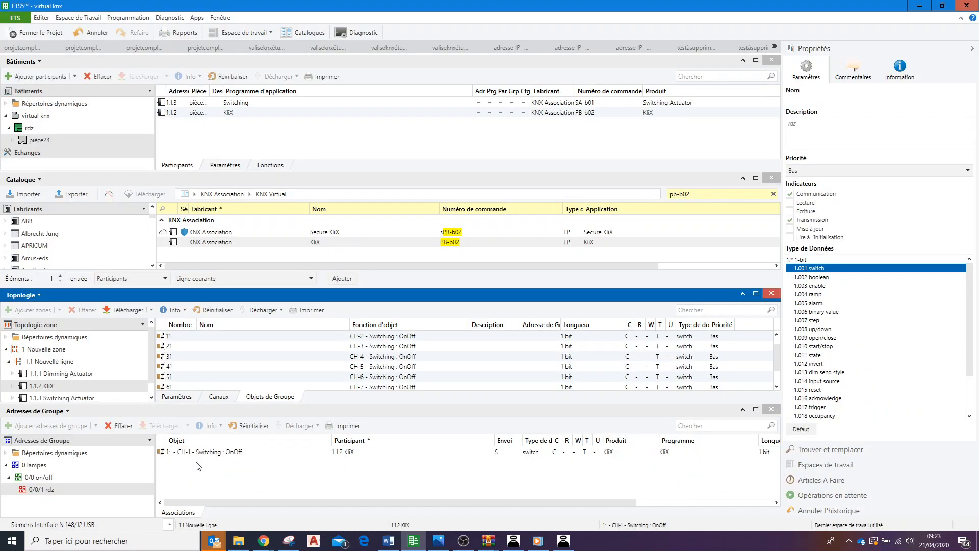
Step: Link the CH-1 OnOff object of the Switching Actuator 1.1.3 to the rdz group address
left_click(81, 398)
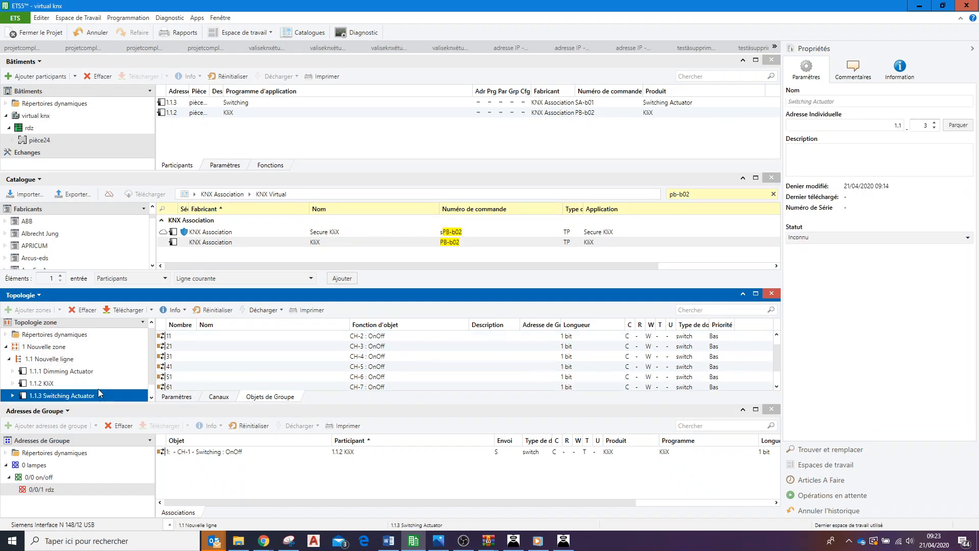
left_click_drag(779, 359, 780, 347)
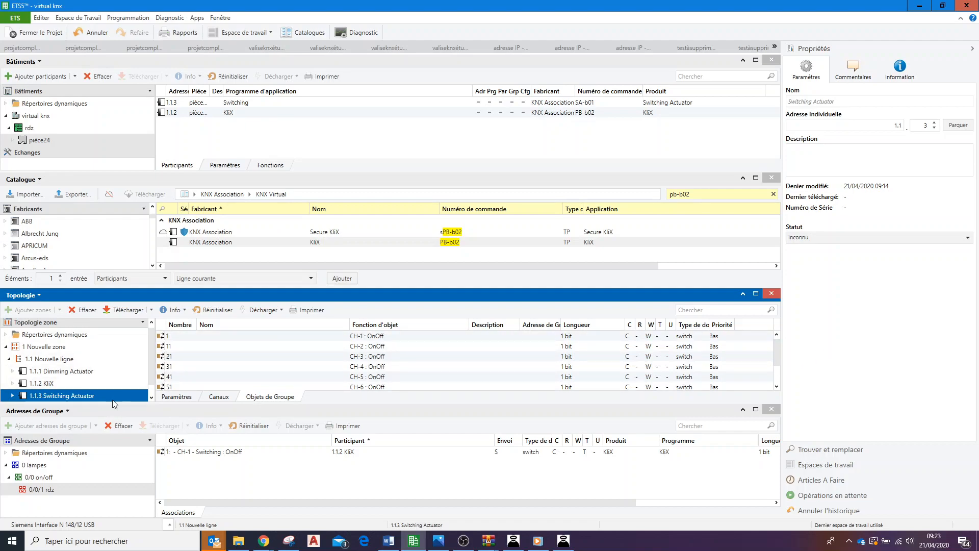
left_click(151, 398)
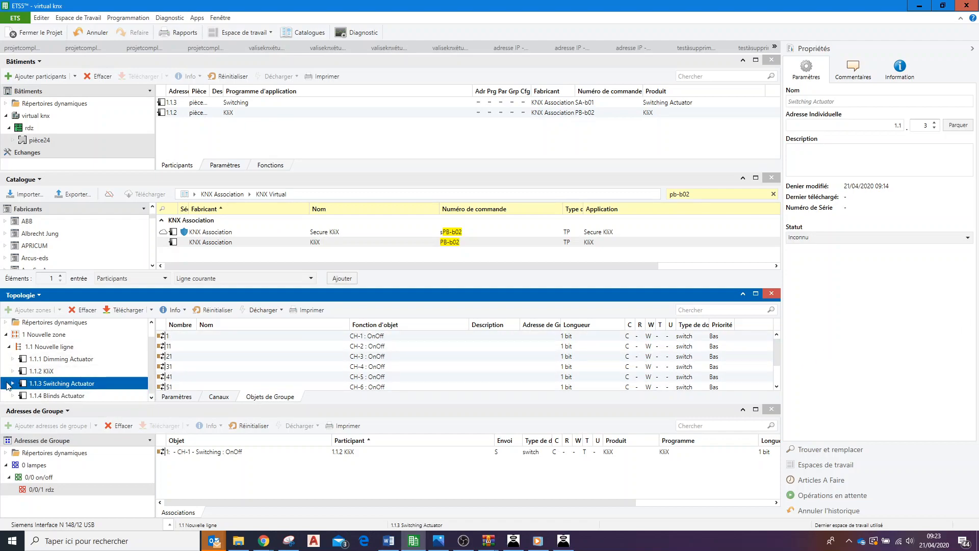
left_click(10, 384)
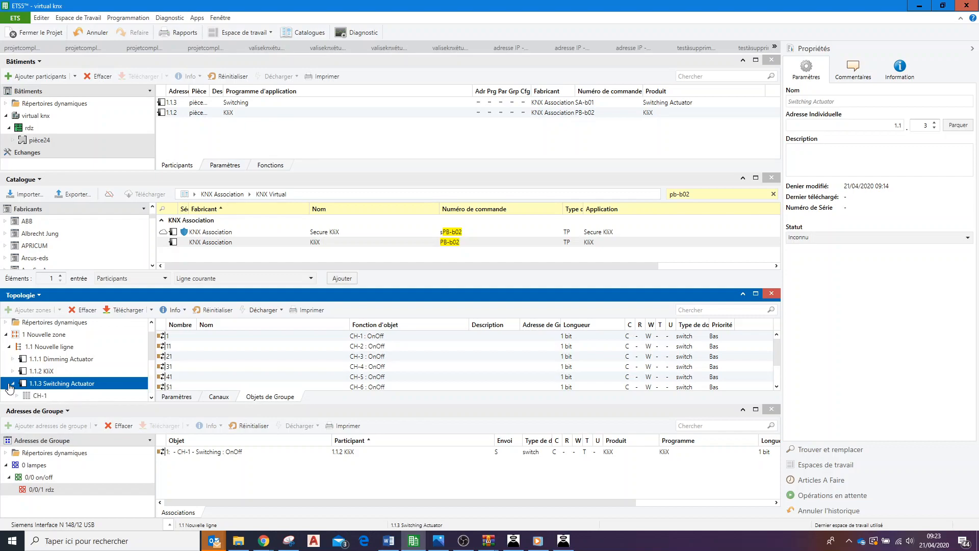
left_click(38, 396)
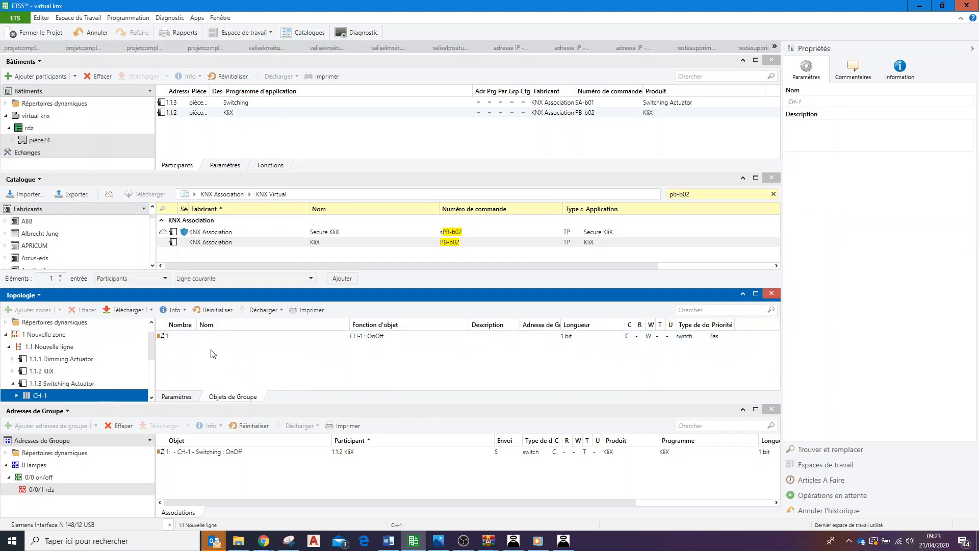
left_click_drag(169, 340, 176, 470)
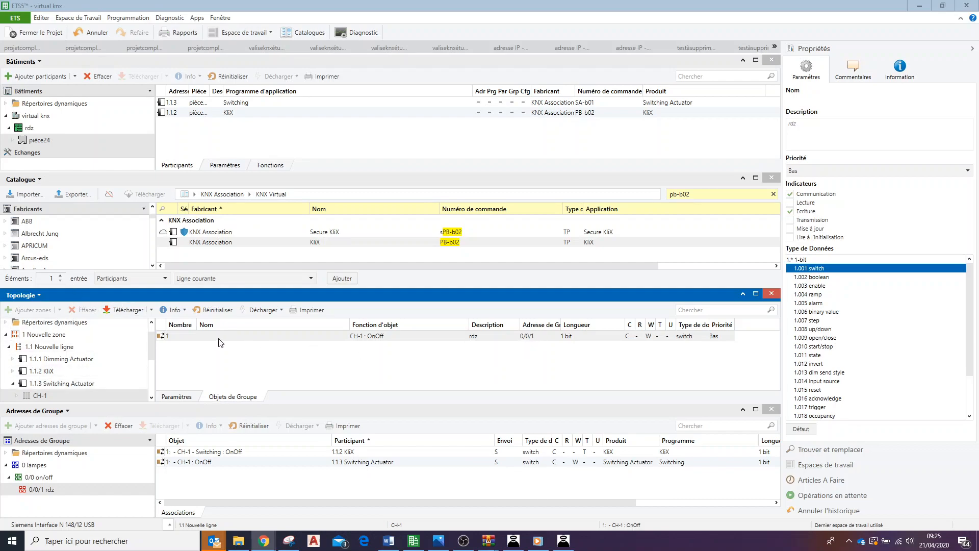
Step: Check the group address assignments on the group objects of KliX 1.1.2 and Switching Actuator 1.1.3
left_click(67, 376)
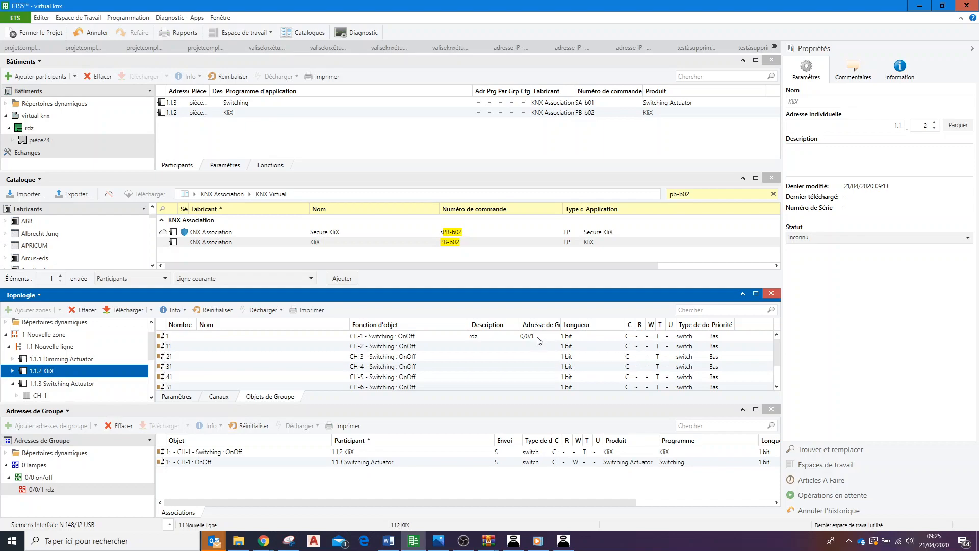
left_click(9, 349)
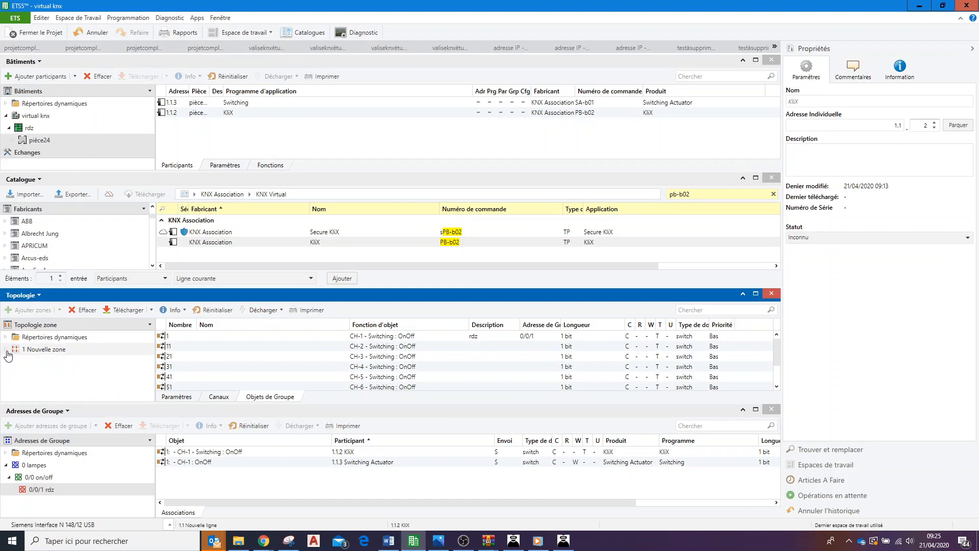
left_click(12, 362)
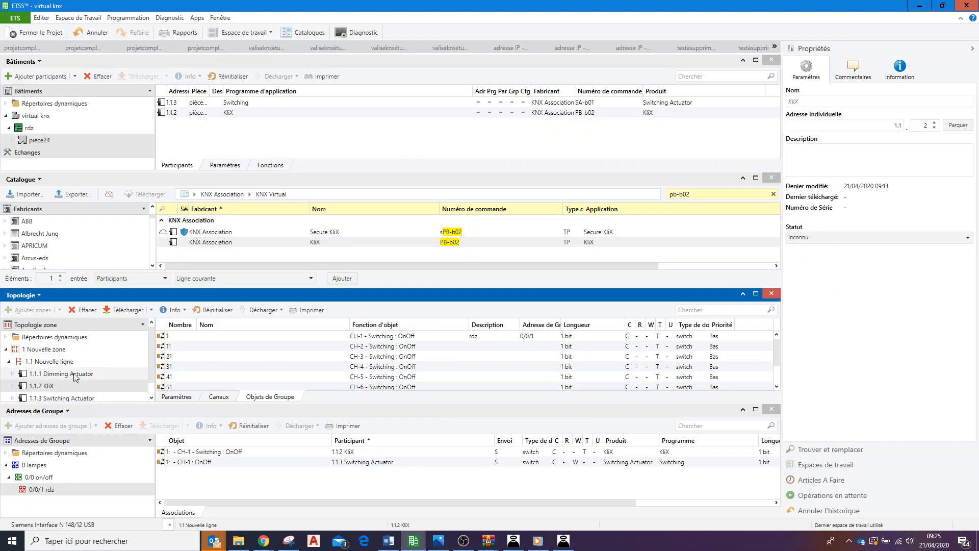
left_click(62, 388)
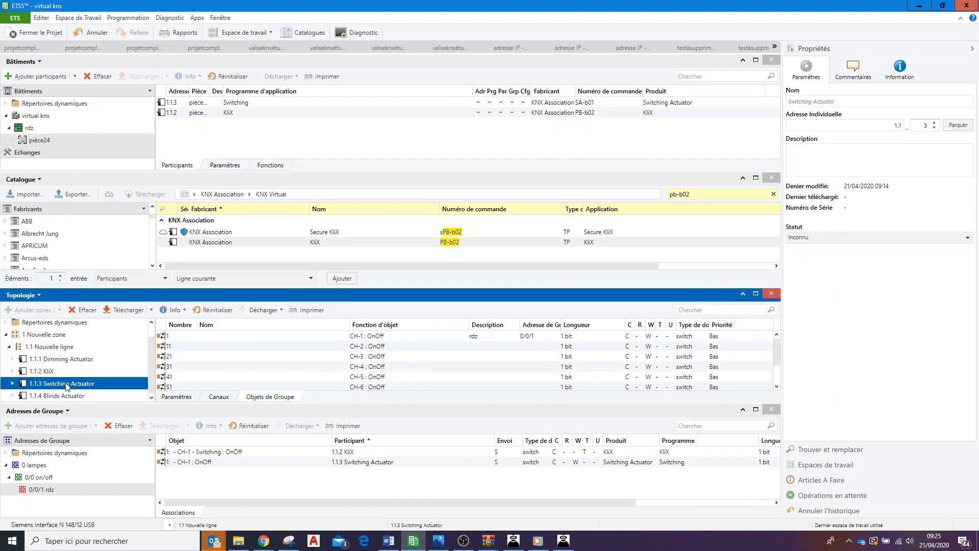
right_click(67, 387)
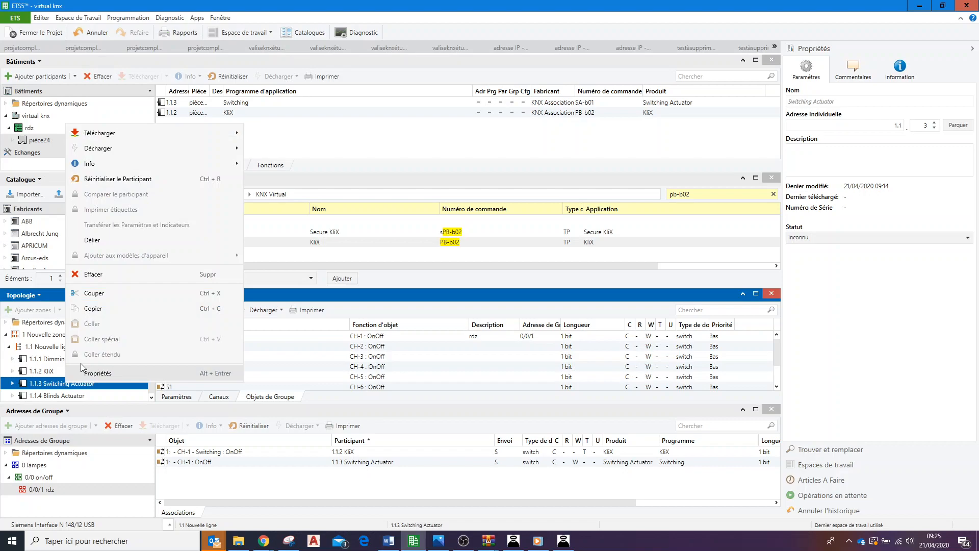
left_click(51, 388)
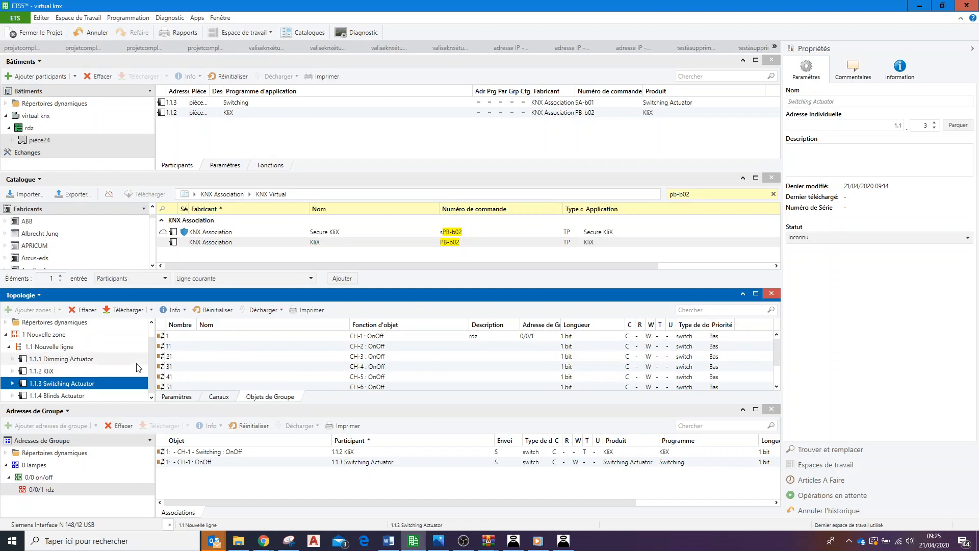
right_click(79, 387)
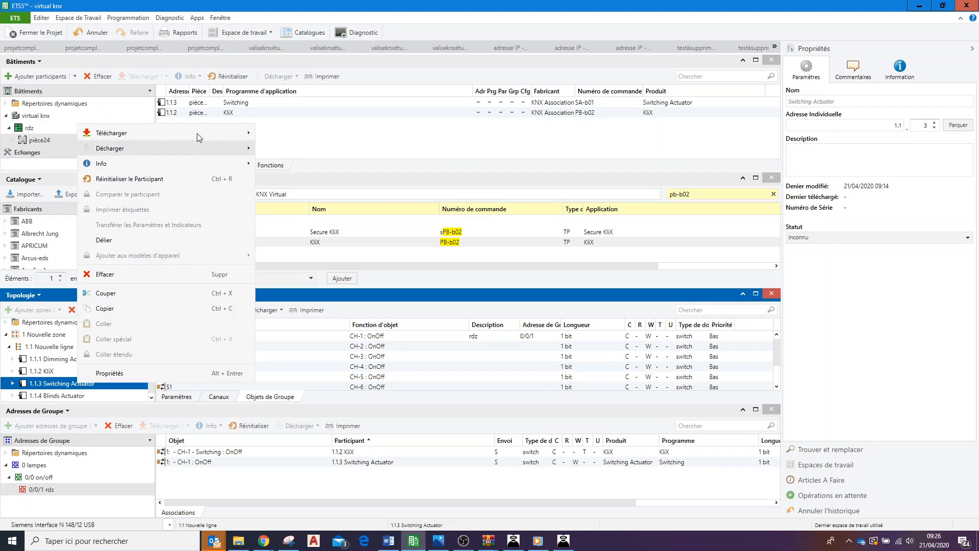
mouse_move(199, 137)
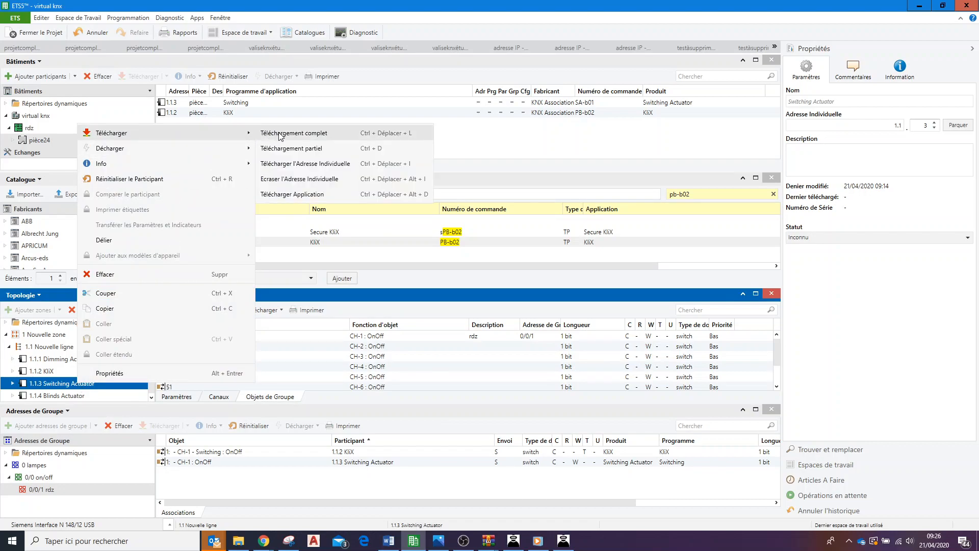
left_click(130, 373)
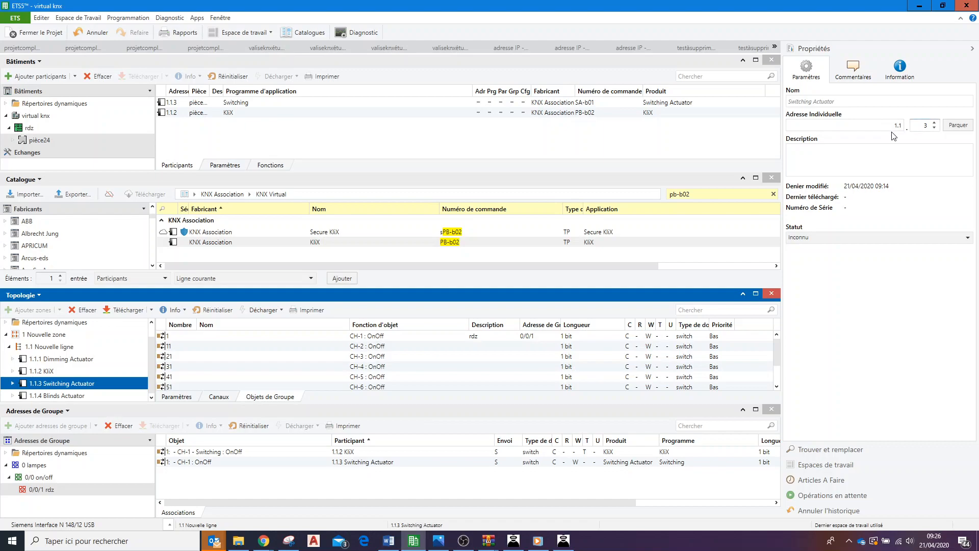
Step: Try a complete download to the Switching Actuator 1.1.3
right_click(71, 386)
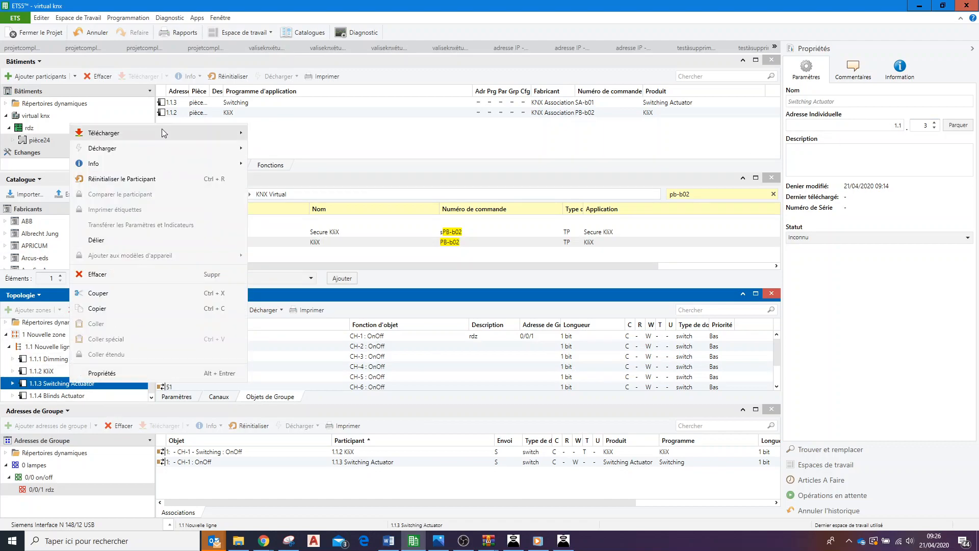
mouse_move(161, 130)
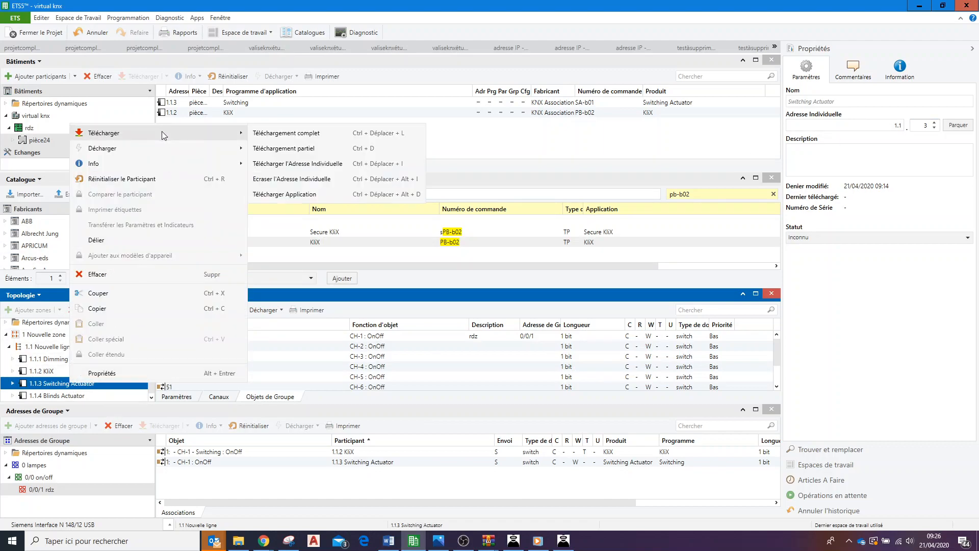
left_click(292, 134)
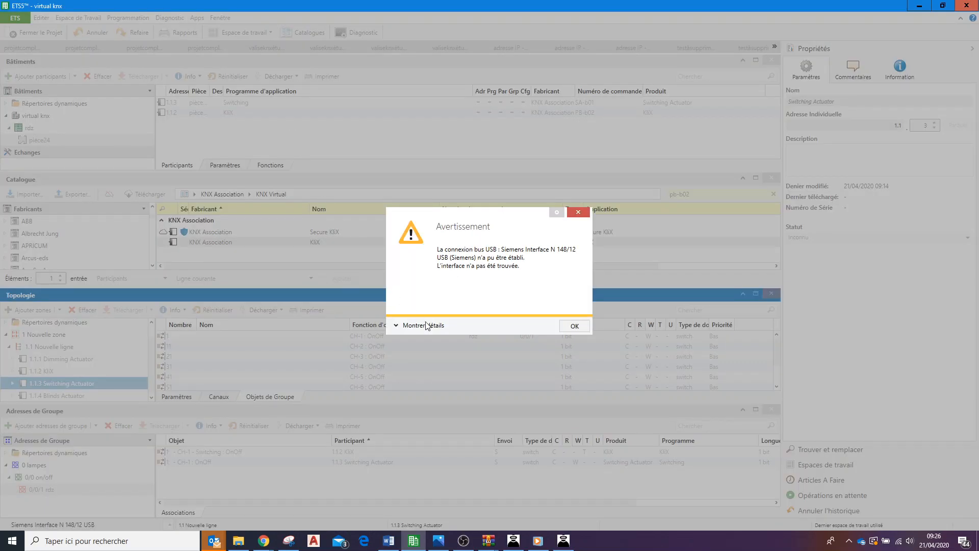
left_click(574, 326)
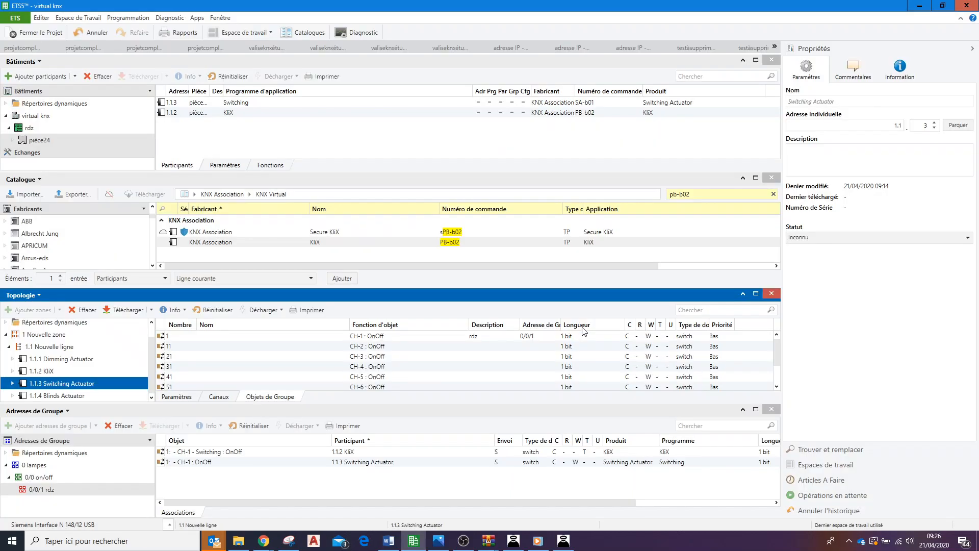
left_click(310, 462)
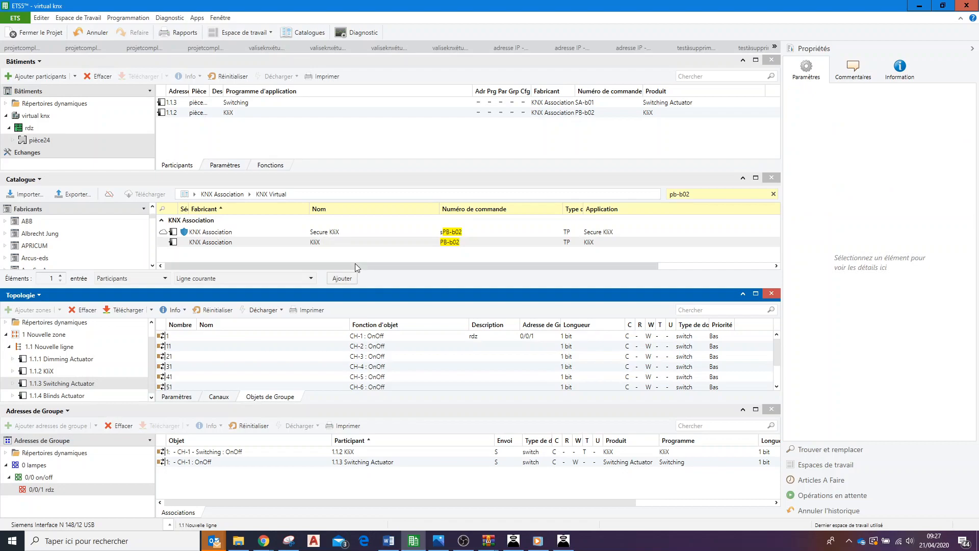
Step: Test the connection to the 1.1.0 KNX Virtual interface found on the bus
left_click(16, 19)
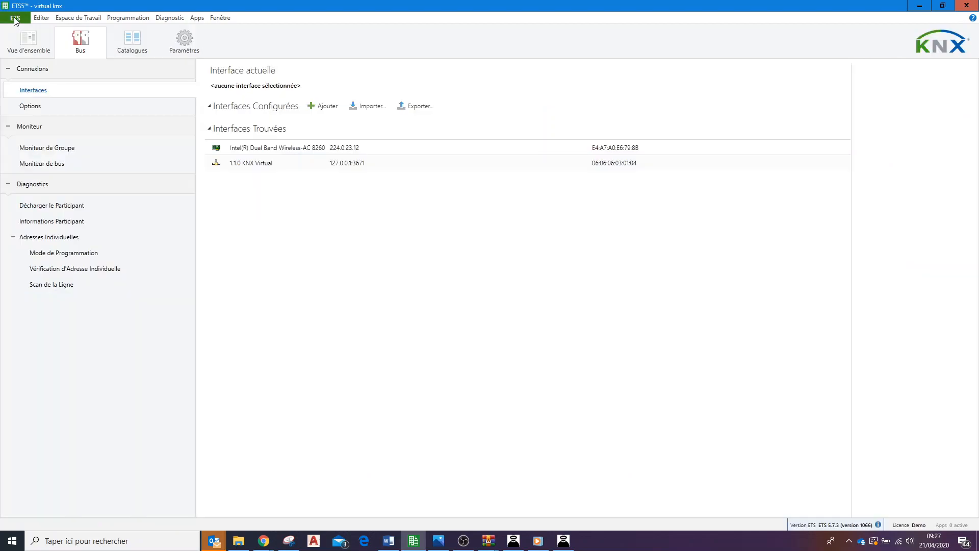
left_click(28, 38)
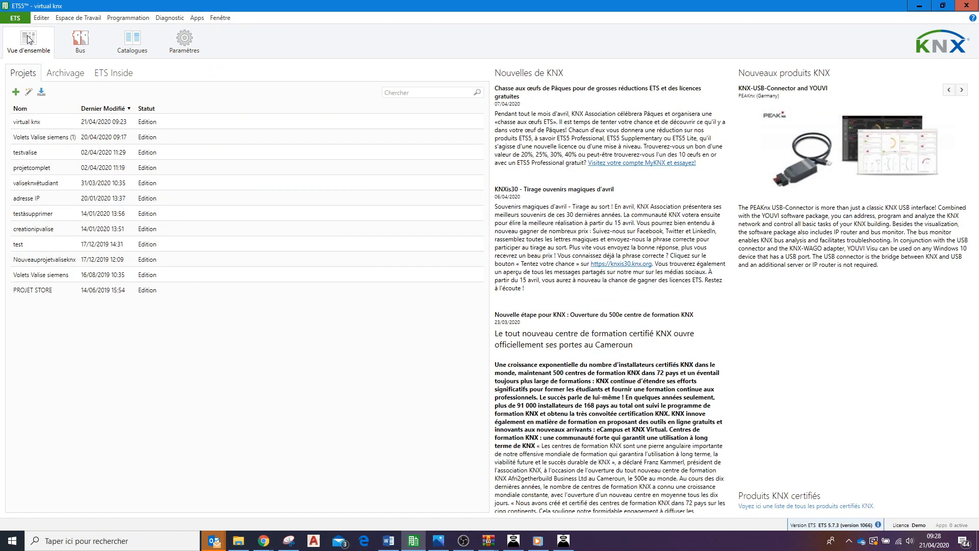
left_click(81, 49)
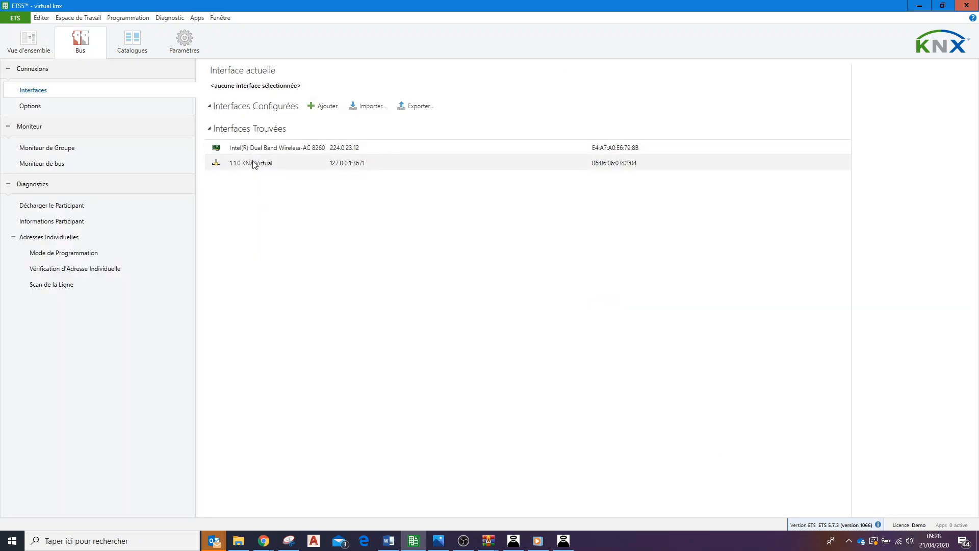
left_click(299, 168)
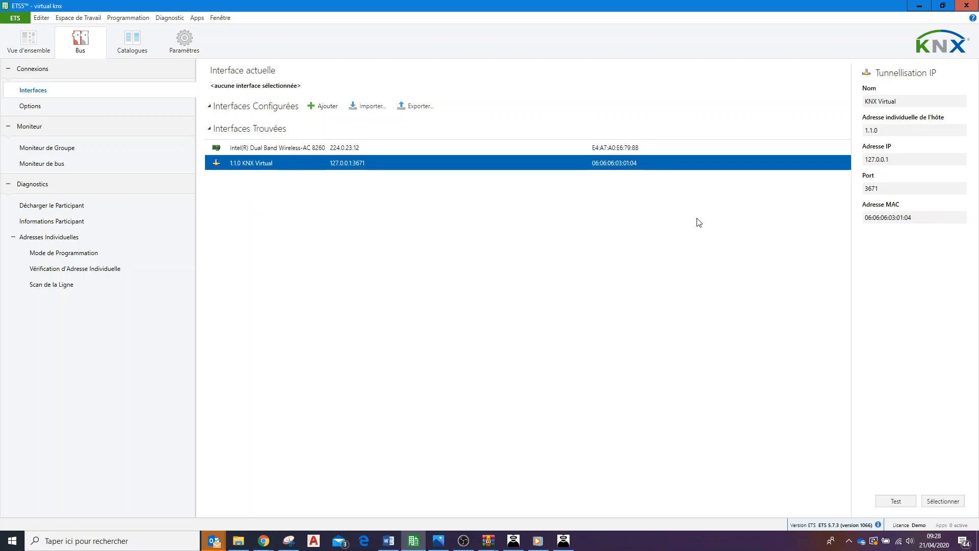
left_click(897, 503)
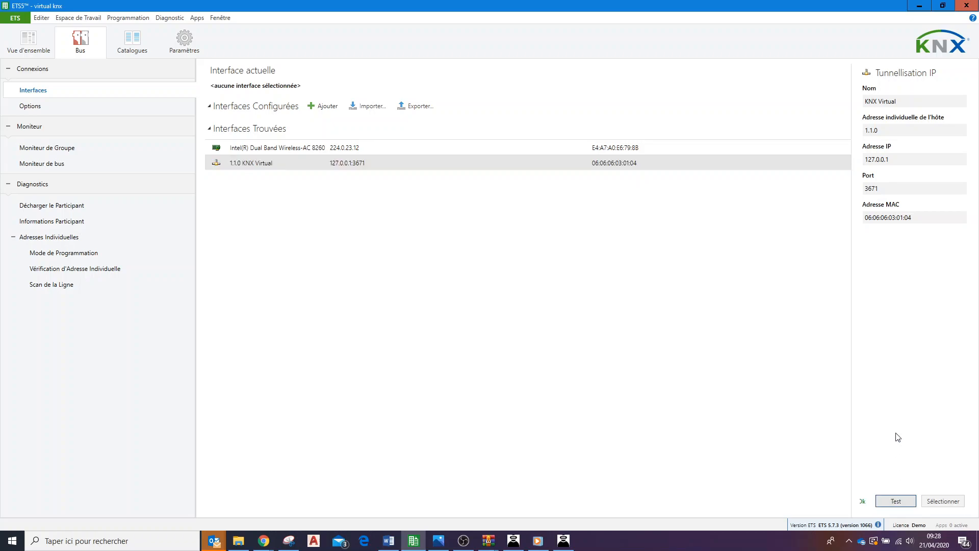
Step: Try the complete download to the Switching Actuator 1.1.3 again and dismiss the warning
left_click(16, 18)
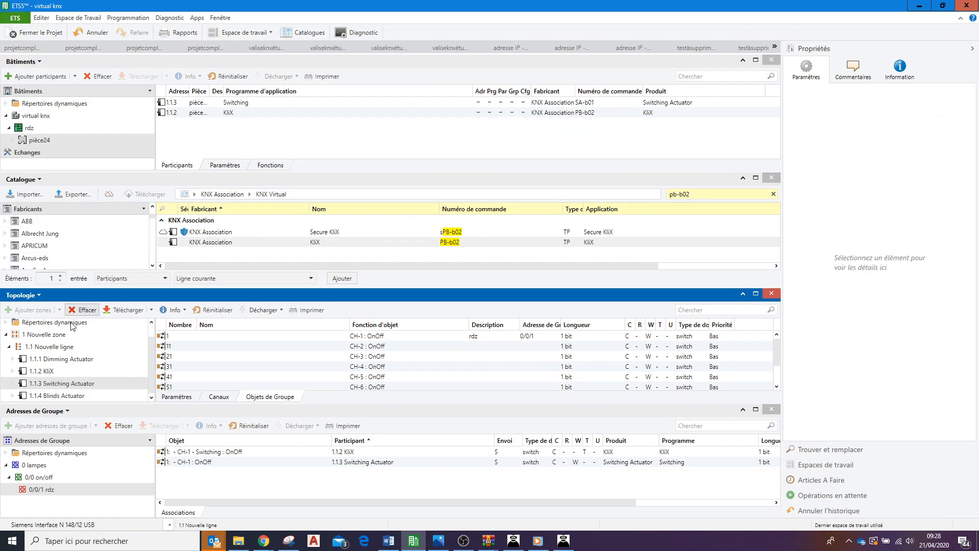
right_click(56, 386)
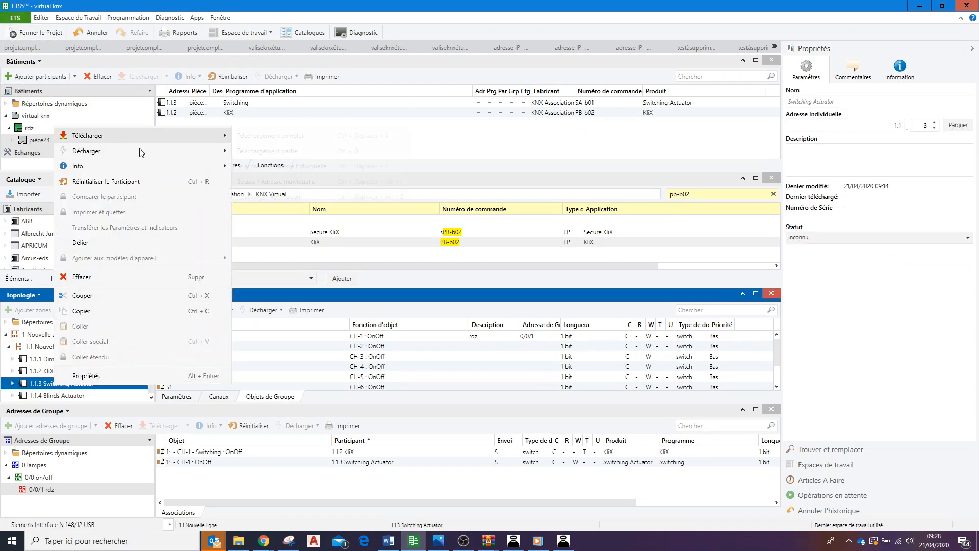
mouse_move(138, 136)
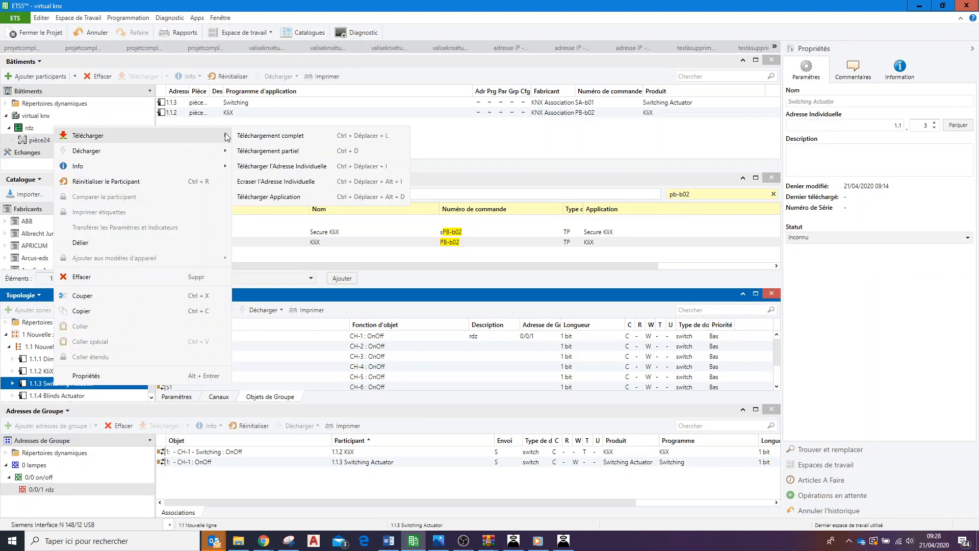
left_click(270, 137)
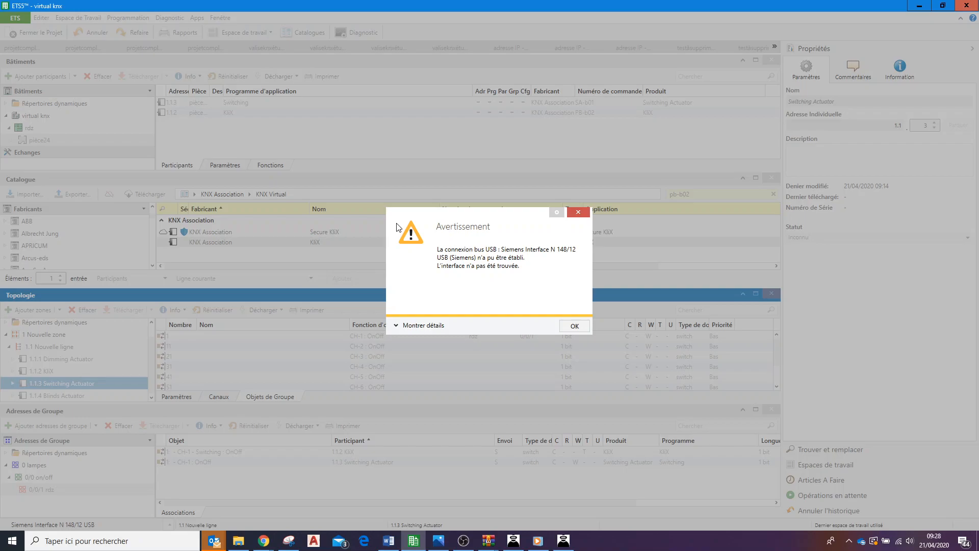
left_click(575, 327)
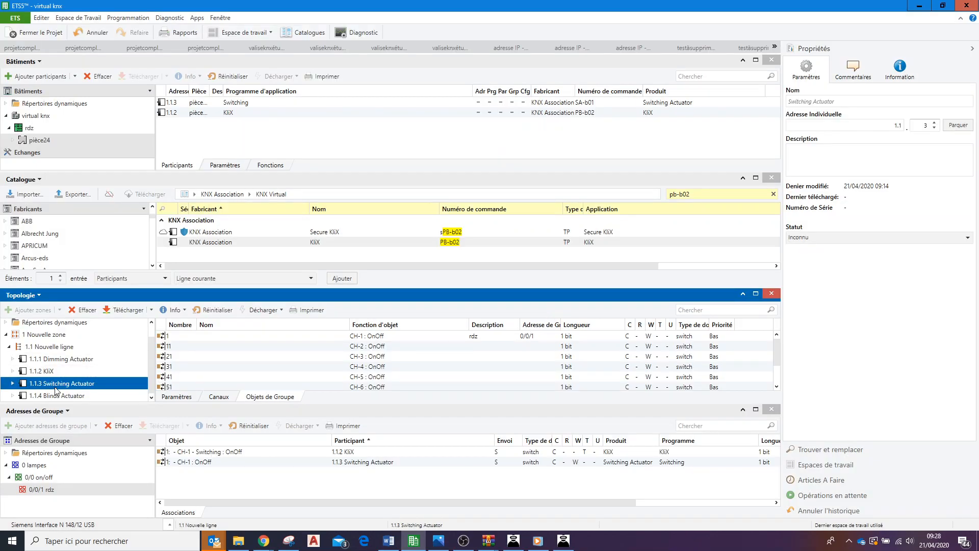
Step: Make 1.1.0 KNX Virtual the current bus interface and return to the project
left_click(12, 19)
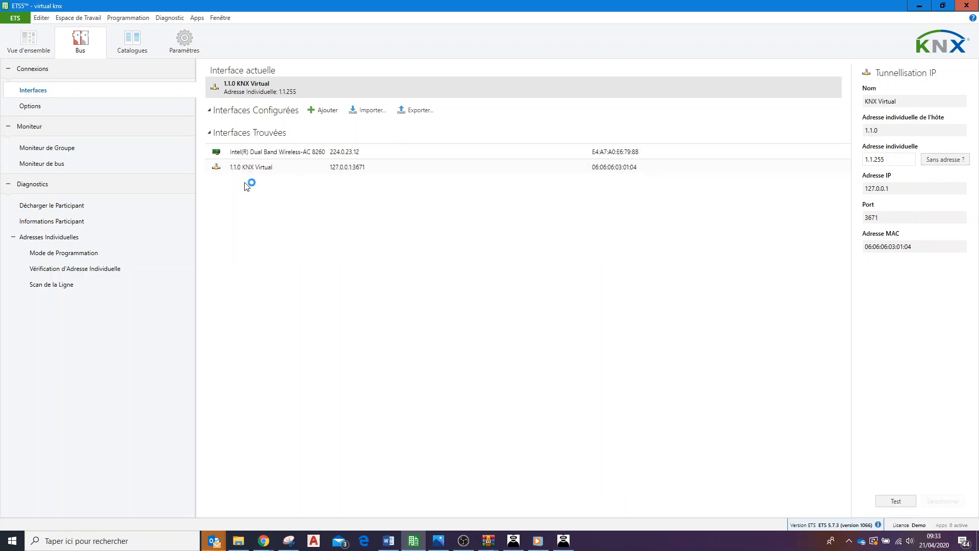
left_click(267, 88)
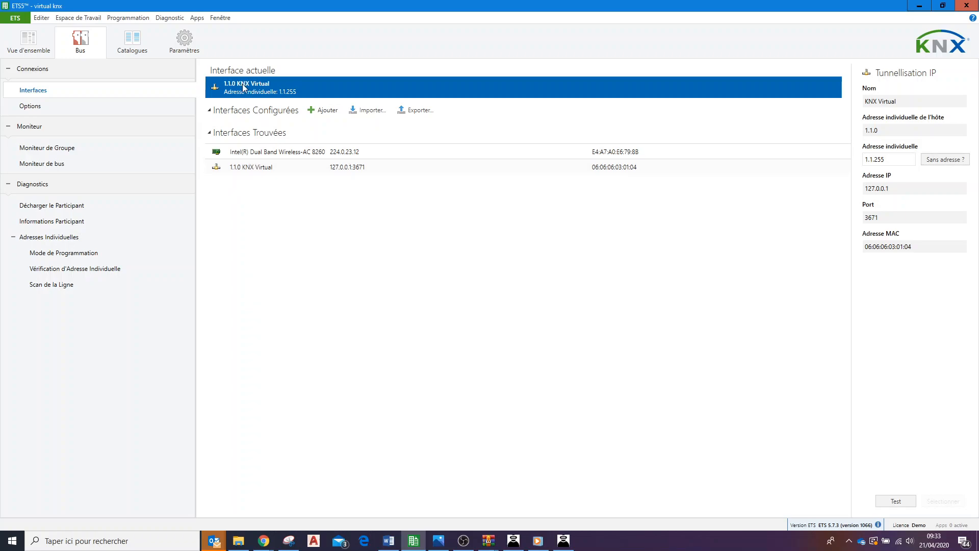
left_click(16, 20)
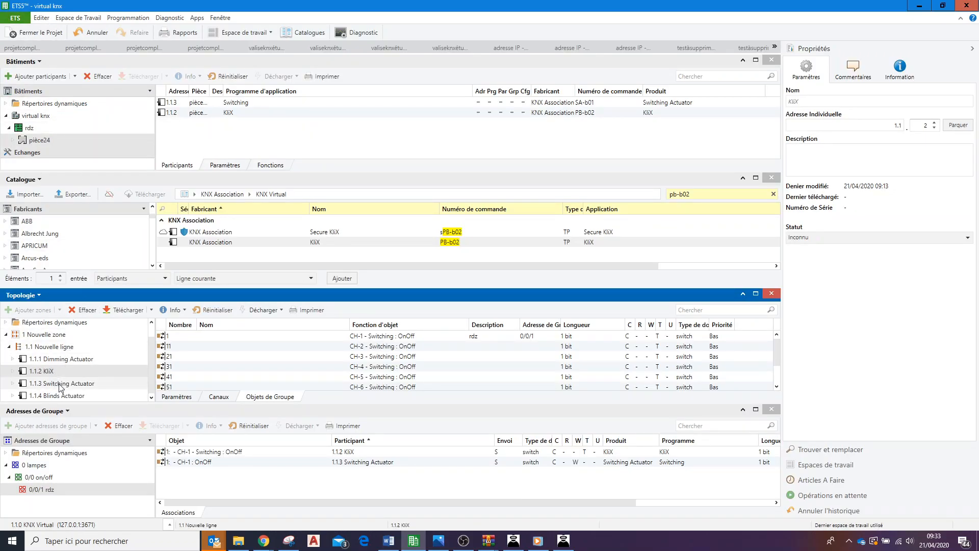
Step: Start a complete download to the Switching Actuator 1.1.3 through the KNX Virtual interface
left_click(35, 382)
right_click(56, 386)
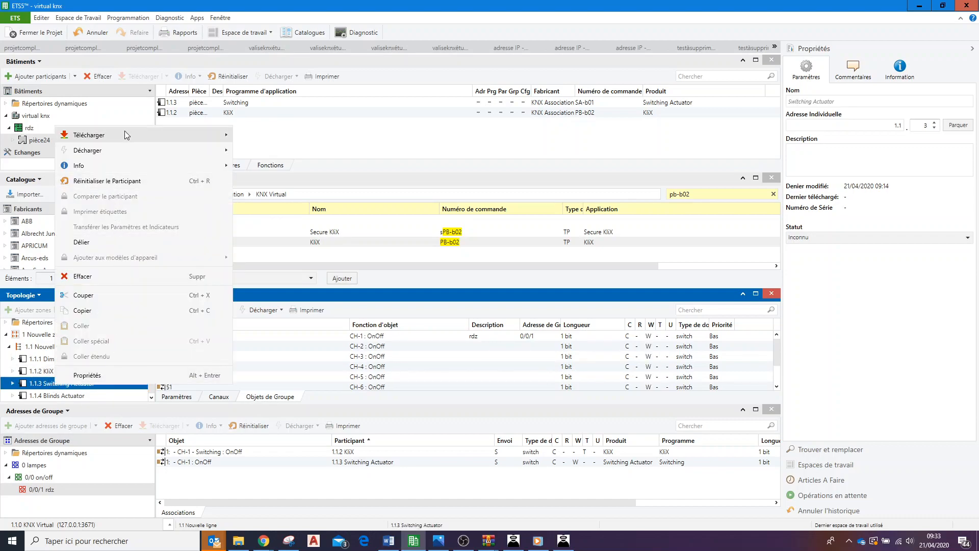
mouse_move(128, 131)
left_click(272, 136)
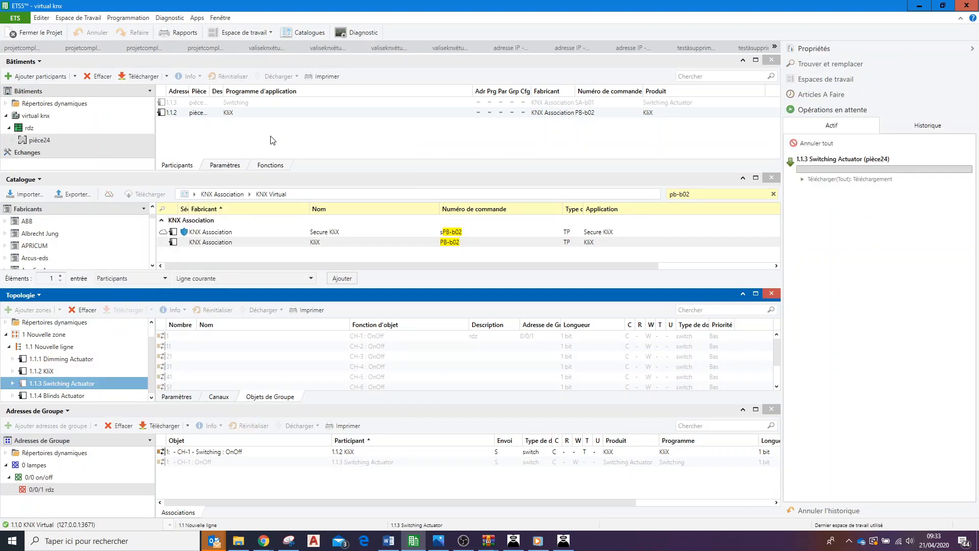
Step: Switch to KNX Virtual, activate programming on SA-b01 in the Devices view, and return to the Switching Actuator entry in ETS5
mouse_move(858, 164)
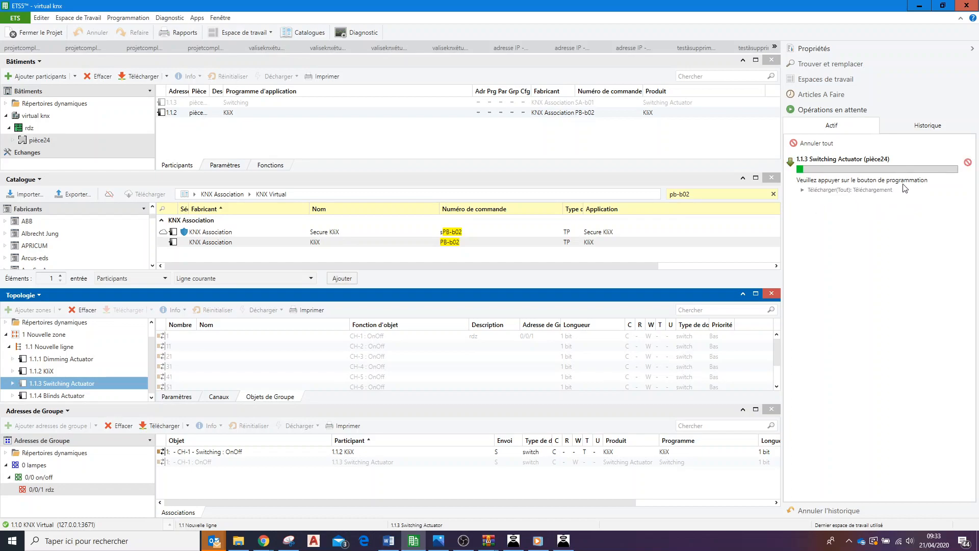
left_click(563, 542)
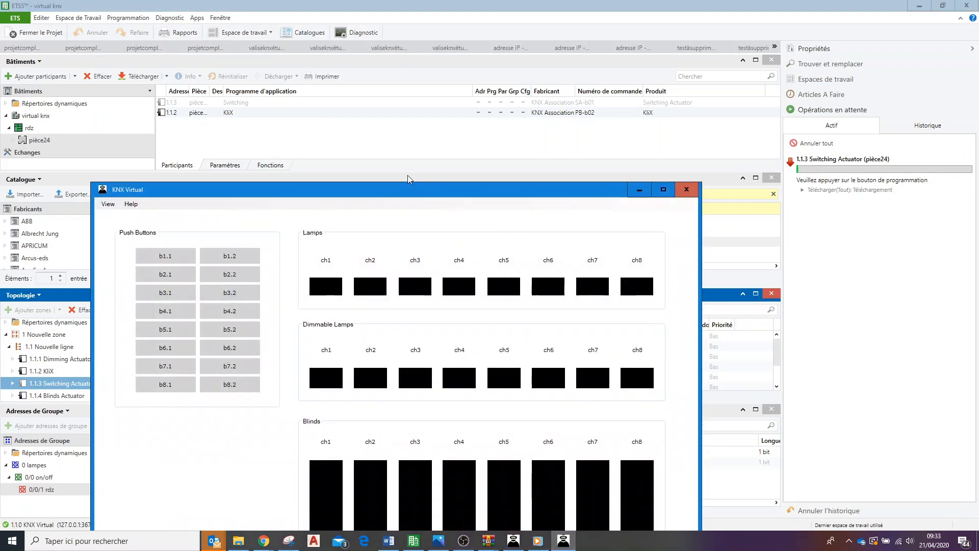
left_click_drag(405, 191, 358, 50)
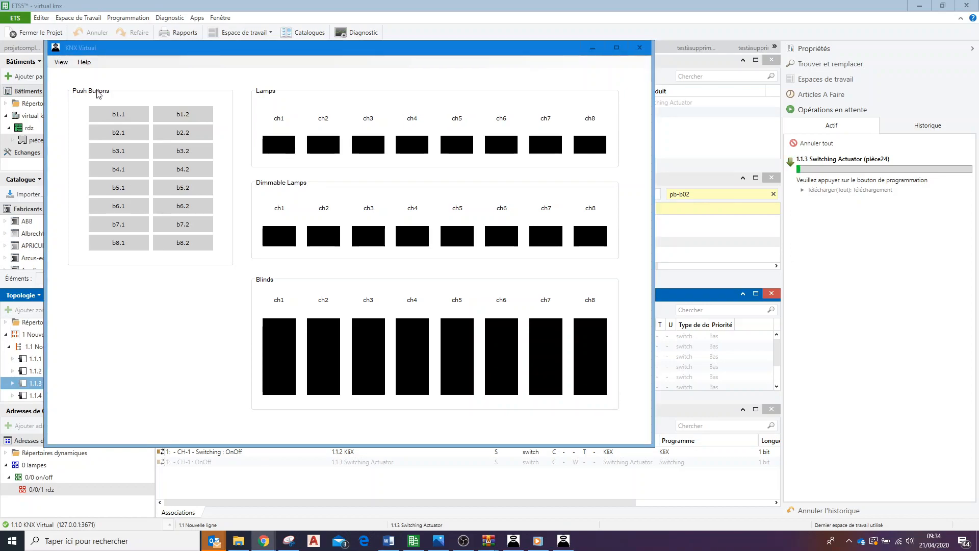
left_click(63, 64)
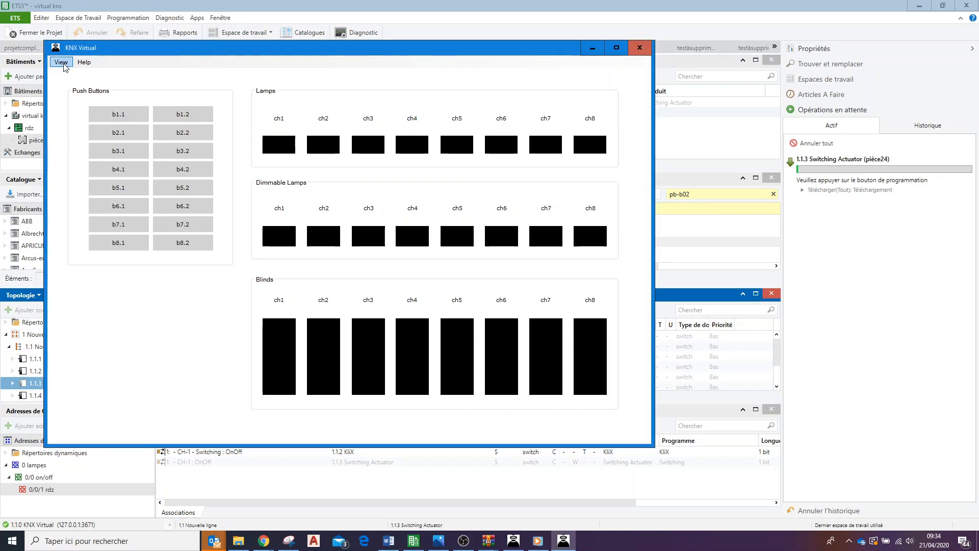
left_click(64, 65)
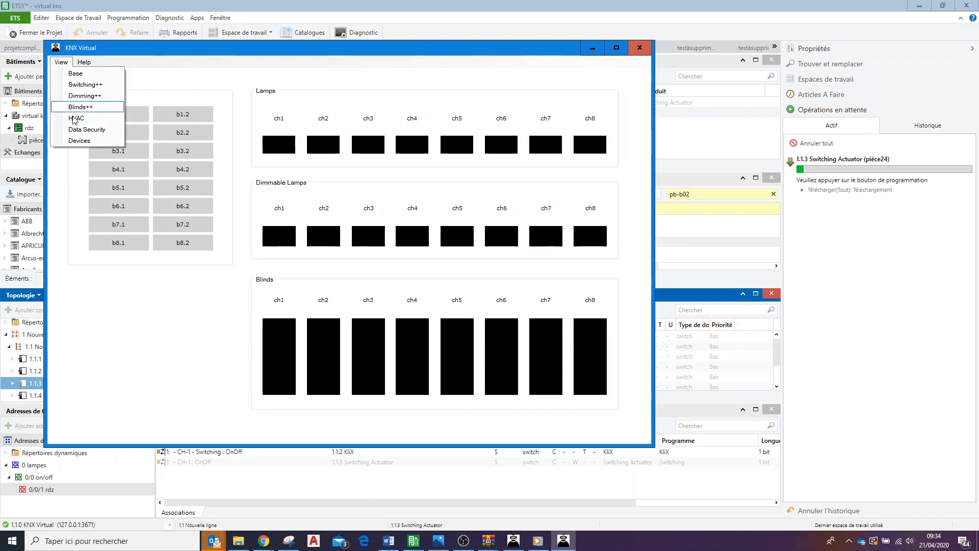
left_click(79, 141)
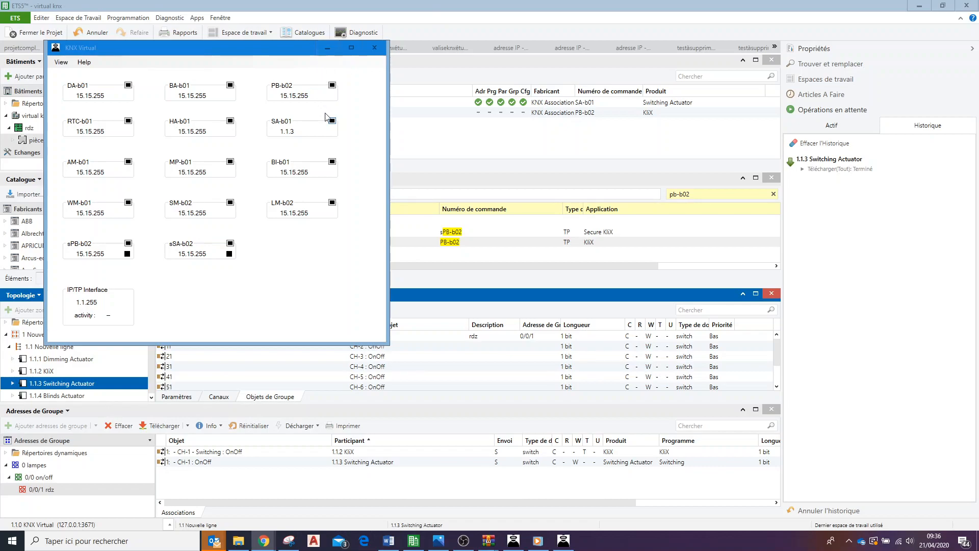
left_click(320, 47)
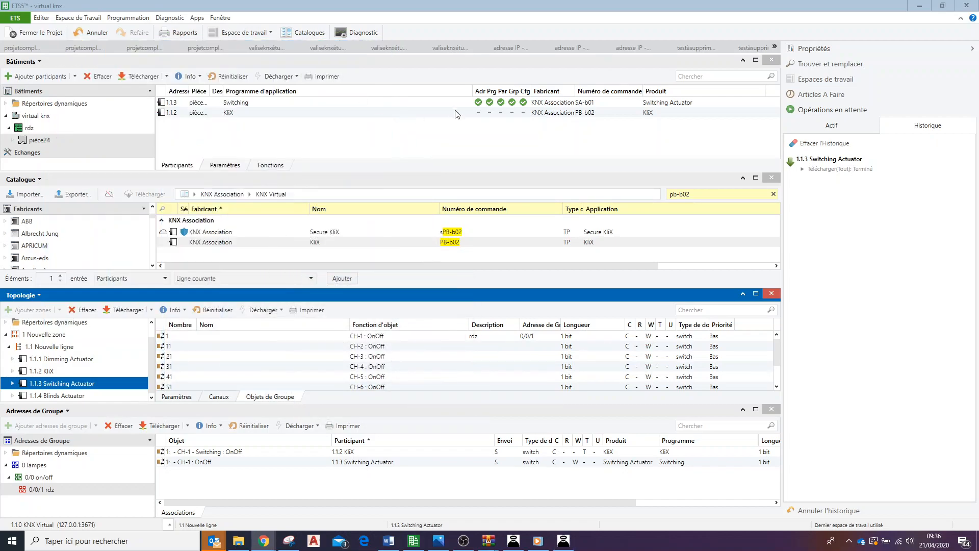
left_click(265, 103)
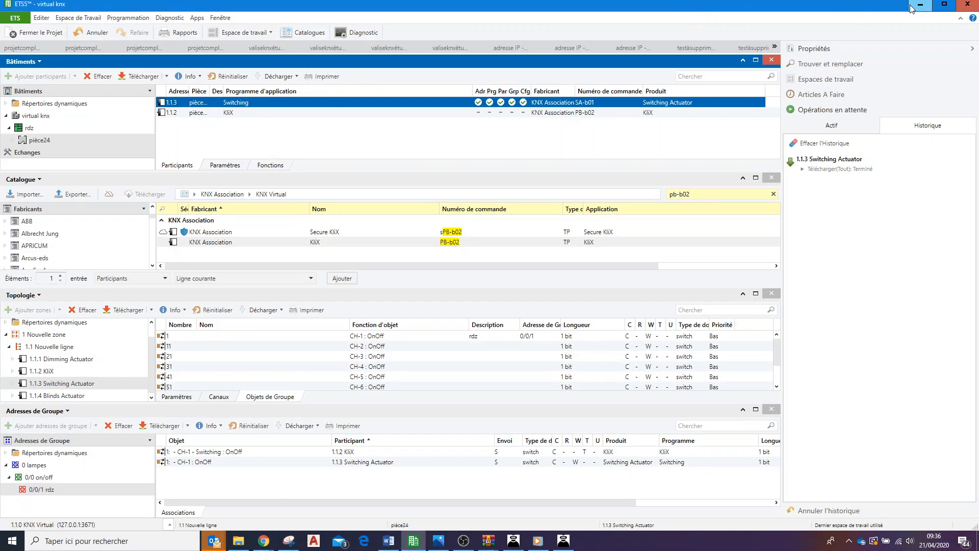
double_click(888, 7)
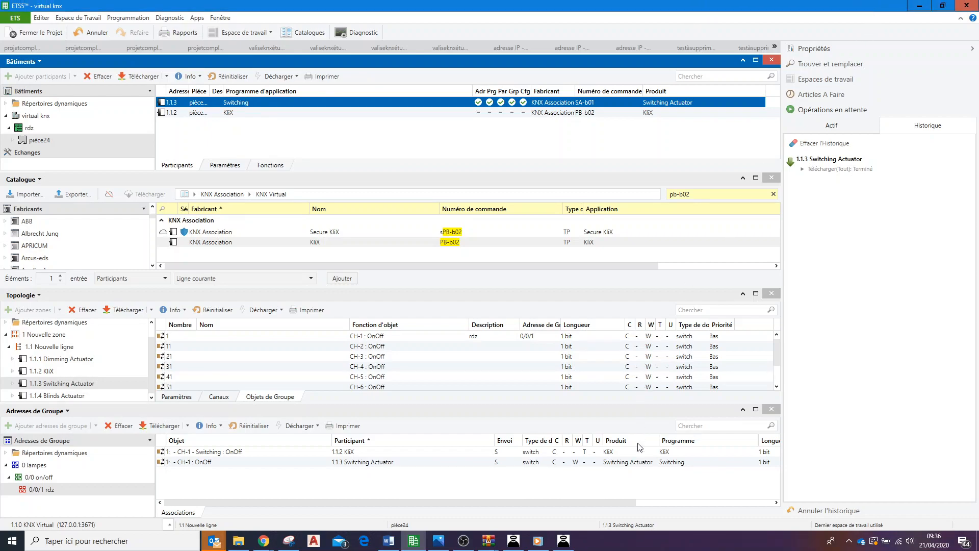
left_click(942, 6)
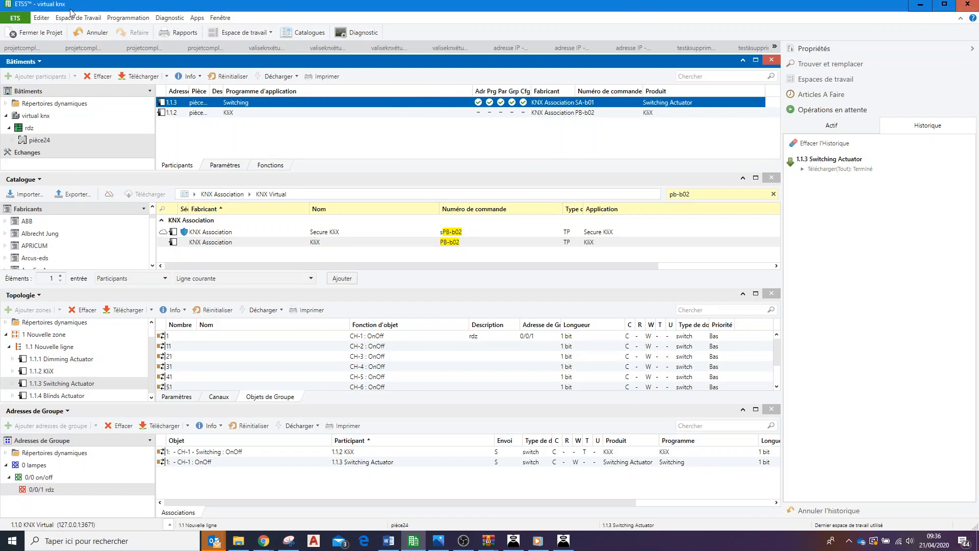
left_click(944, 4)
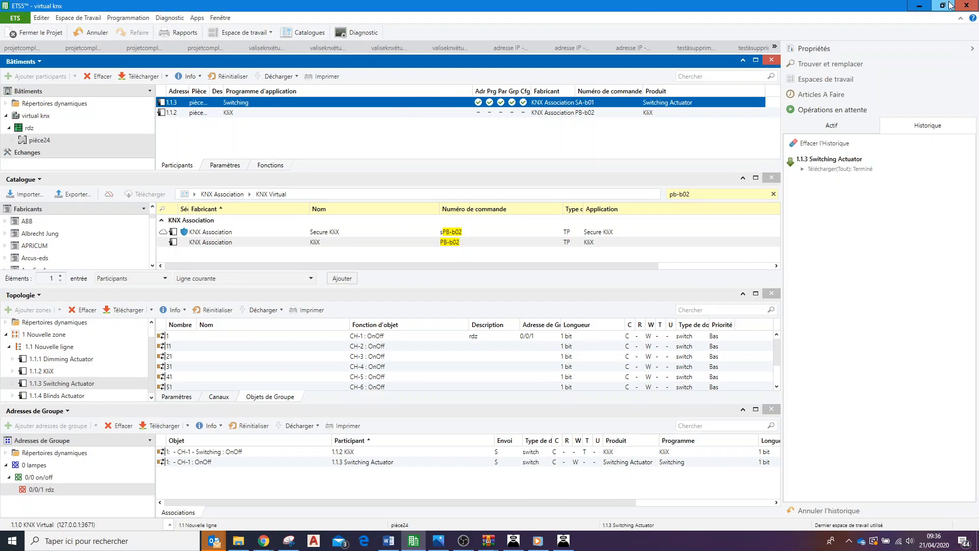
left_click_drag(852, 7, 740, 65)
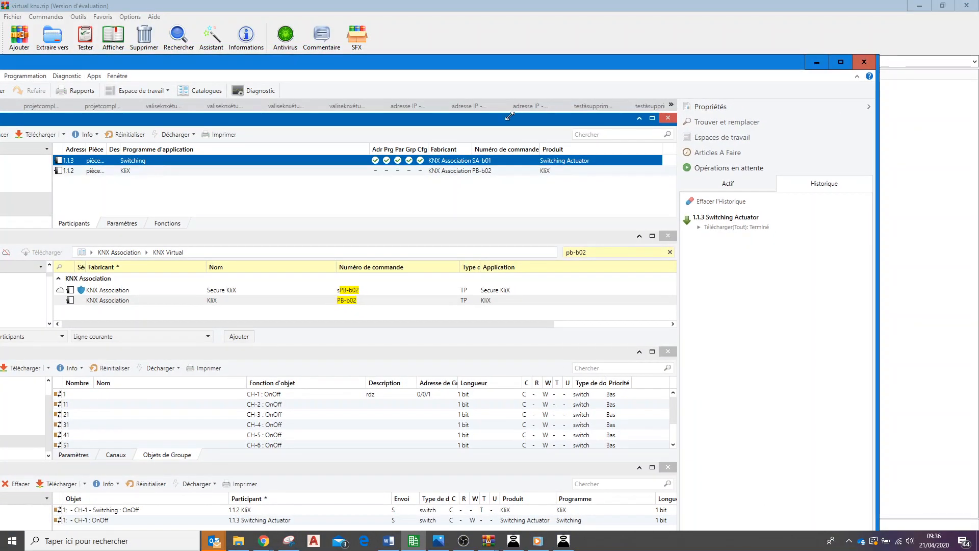
left_click_drag(871, 54, 504, 100)
left_click_drag(437, 111, 876, 7)
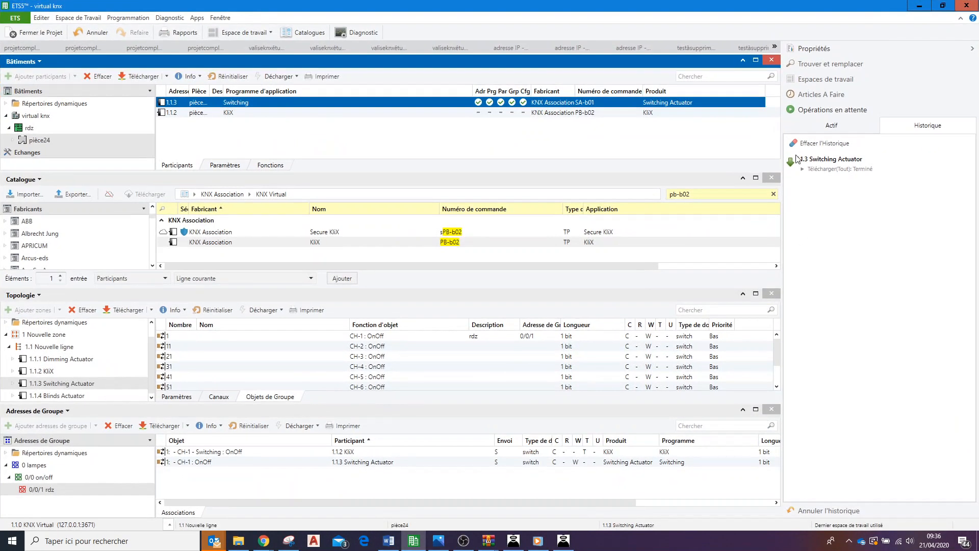
Step: Arrange the ETS5 and KNX Virtual windows side by side, with KNX Virtual showing its Base view
left_click(944, 6)
left_click_drag(410, 105, 872, 95)
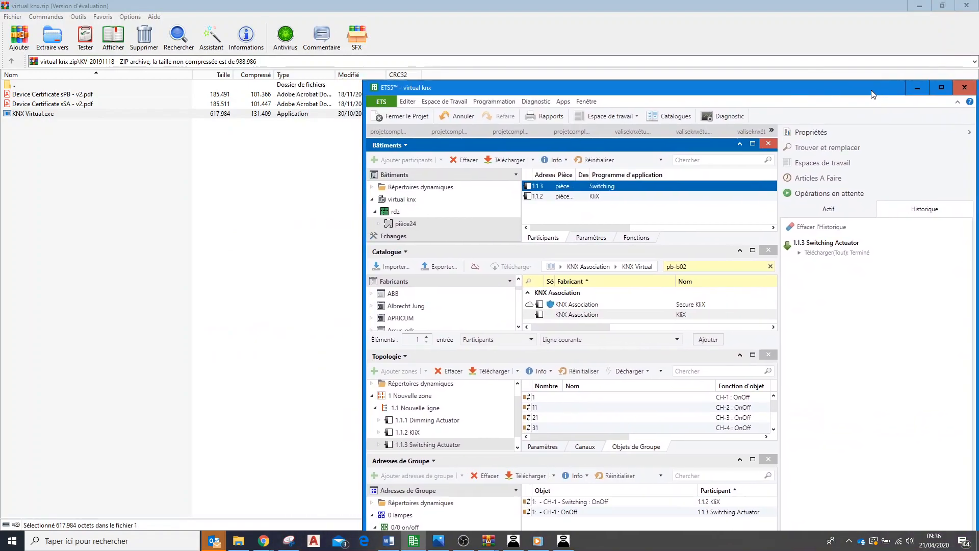
left_click(563, 541)
left_click_drag(244, 49, 202, 81)
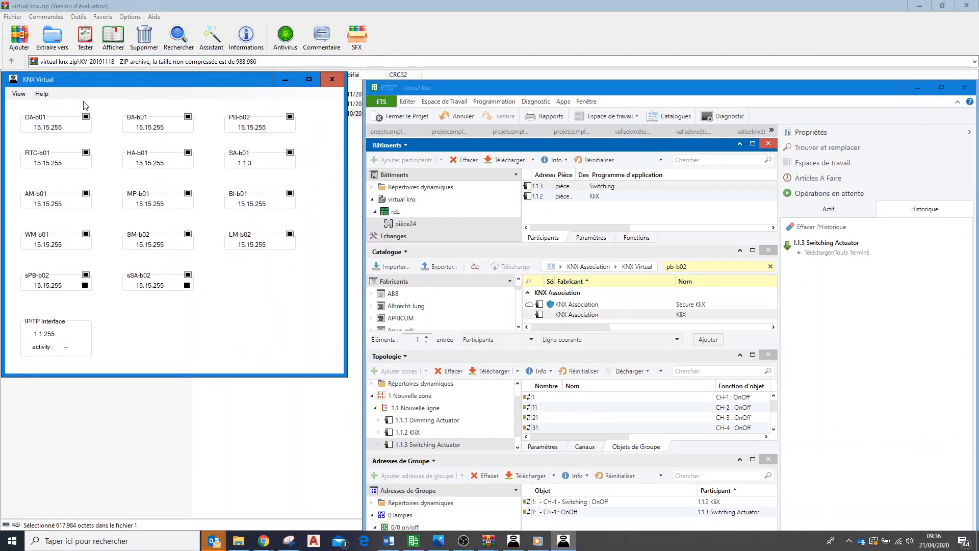
left_click(18, 94)
left_click(20, 105)
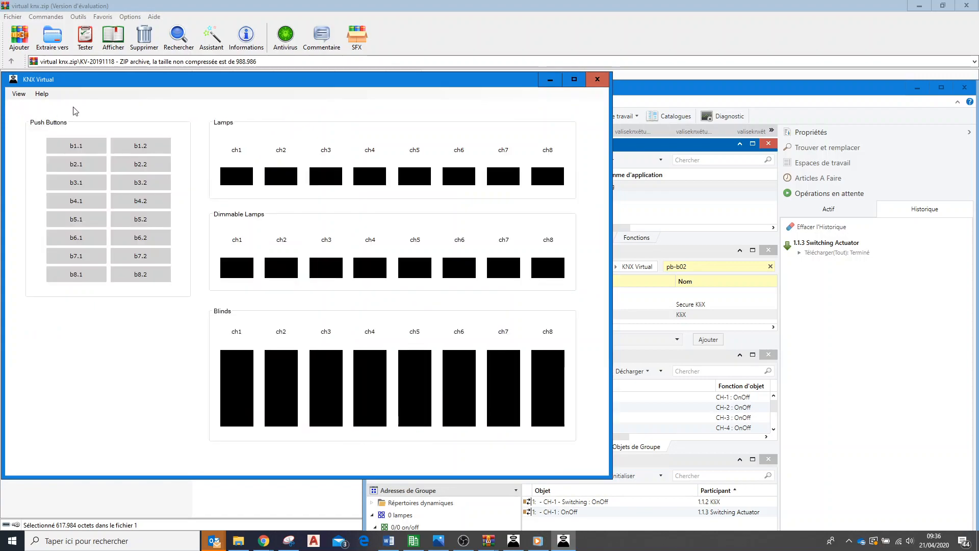
left_click_drag(610, 134, 370, 134)
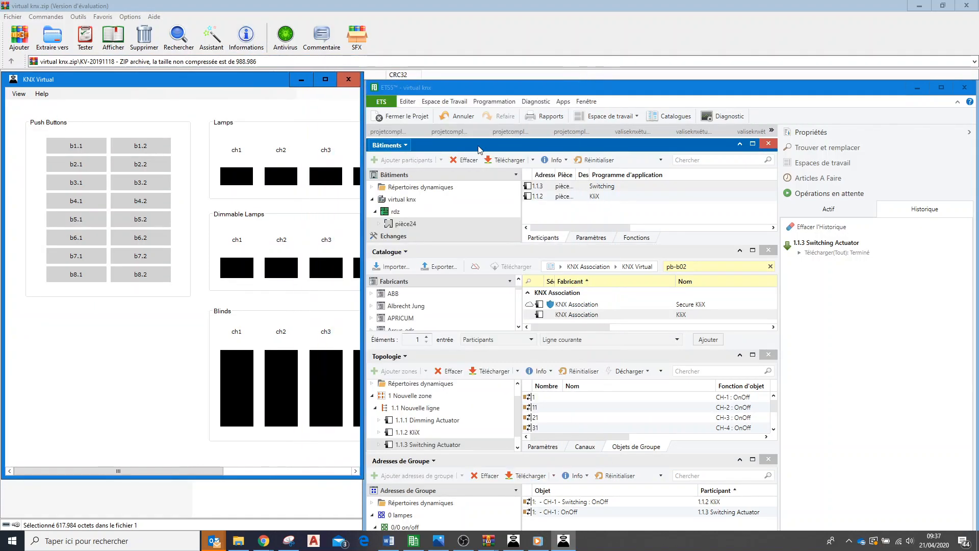
Step: Open the ETS5 group monitor in an enlarged diagnostics view and enter 7 as the group address
left_click(730, 119)
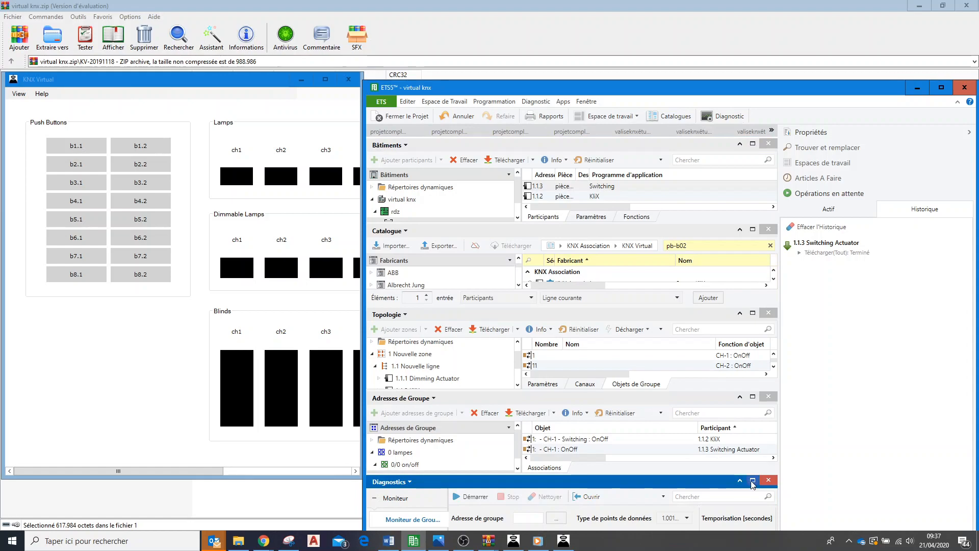
left_click(752, 481)
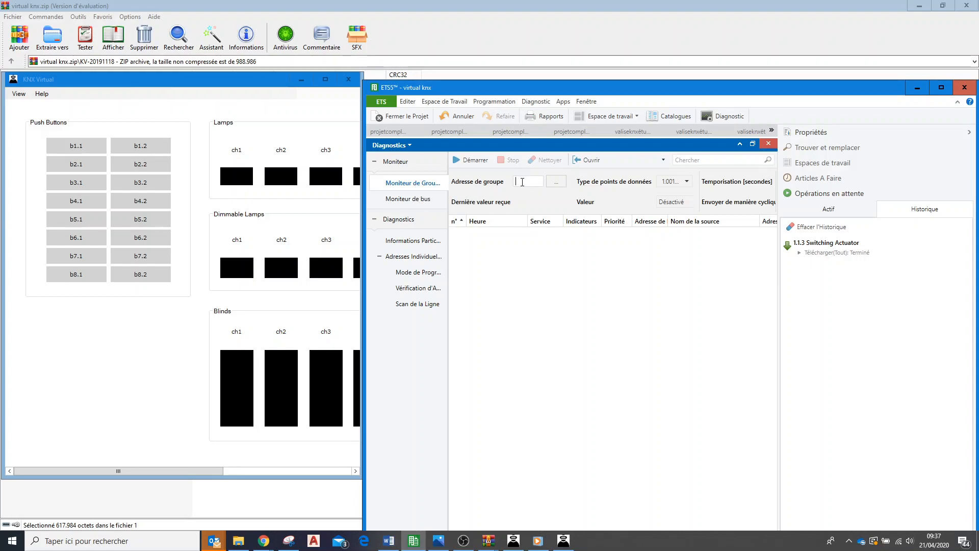
type("7")
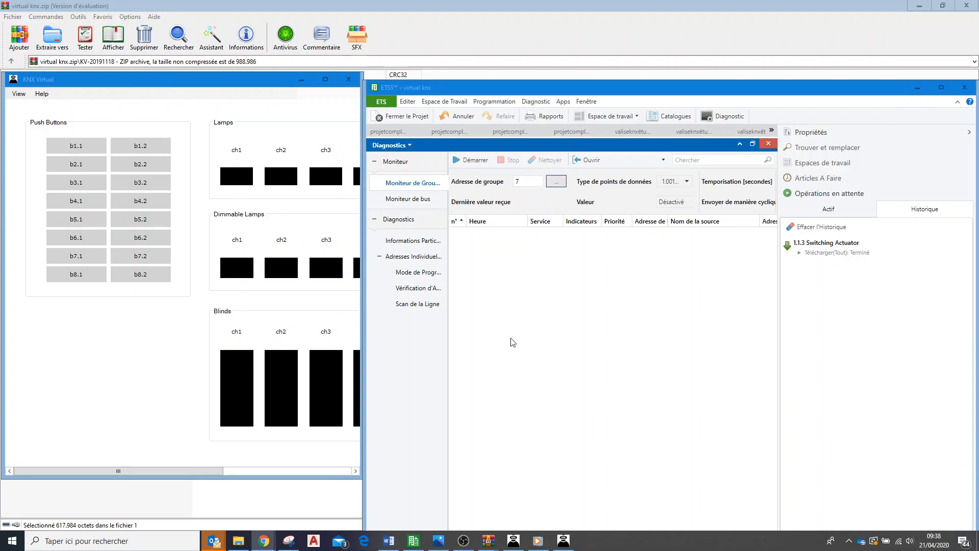
Step: Assign the existing group address 0/0/1 (rdz) to the group monitor
left_click(557, 185)
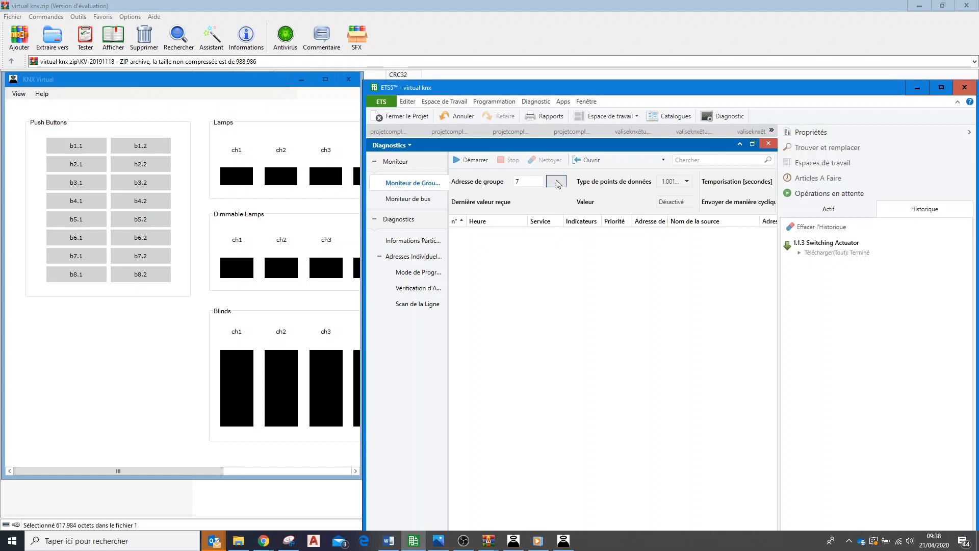
left_click(558, 184)
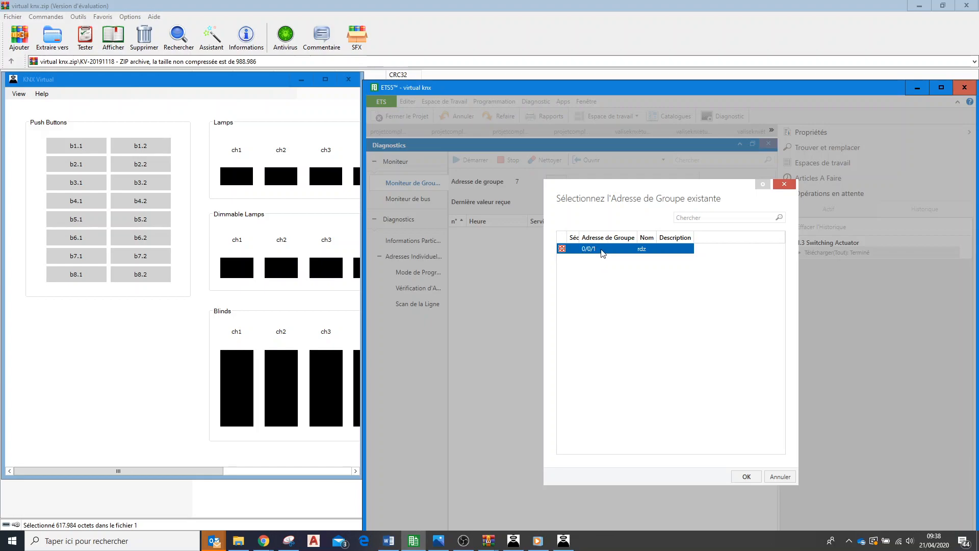
left_click(754, 482)
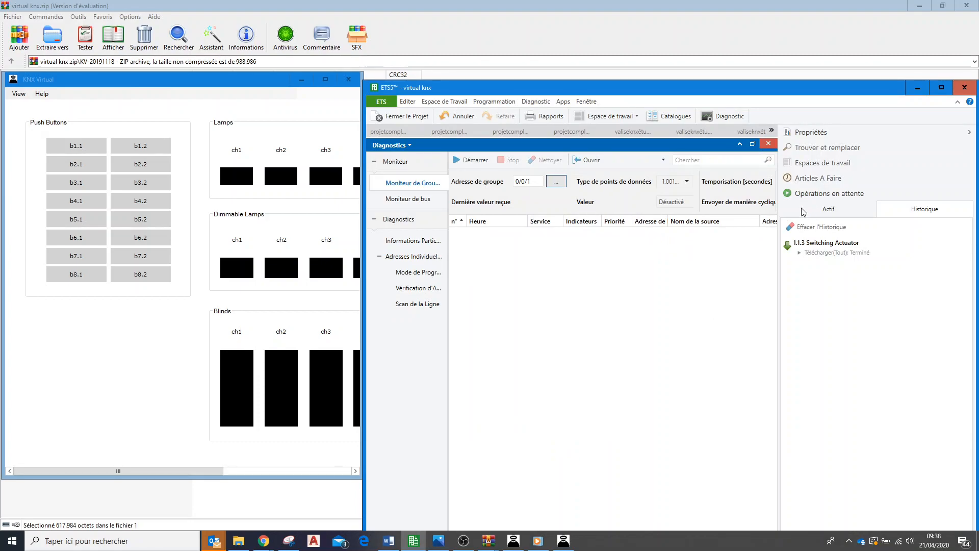
Step: Narrow the properties sidebar, widen the ETS5 window over KNX Virtual, and redock the detached Diagnostics panel
left_click_drag(779, 217, 887, 208)
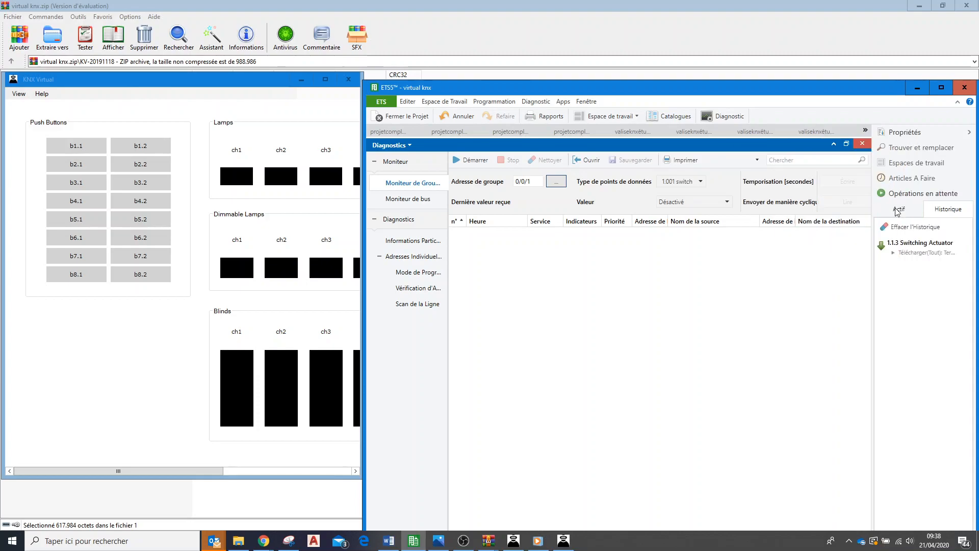
left_click_drag(519, 92, 269, 94)
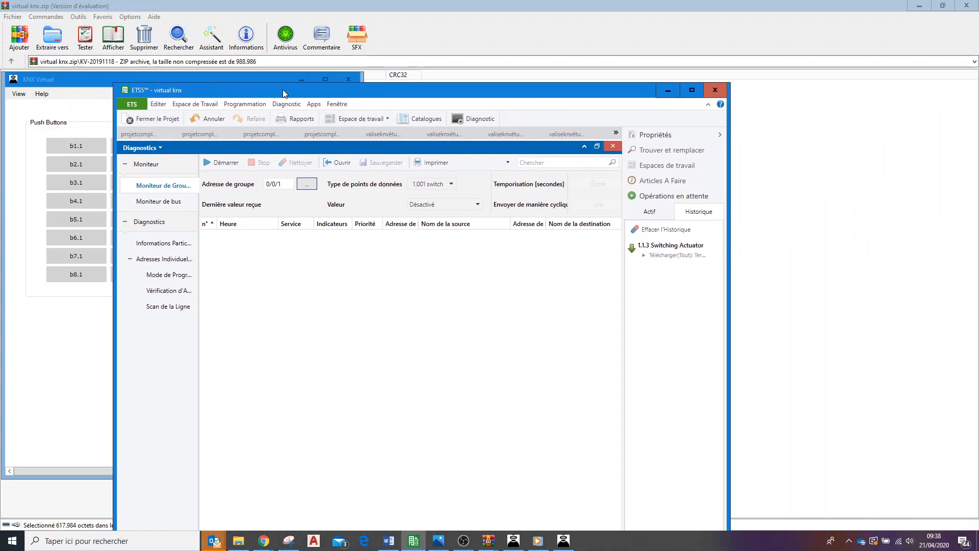
left_click_drag(624, 276, 624, 275)
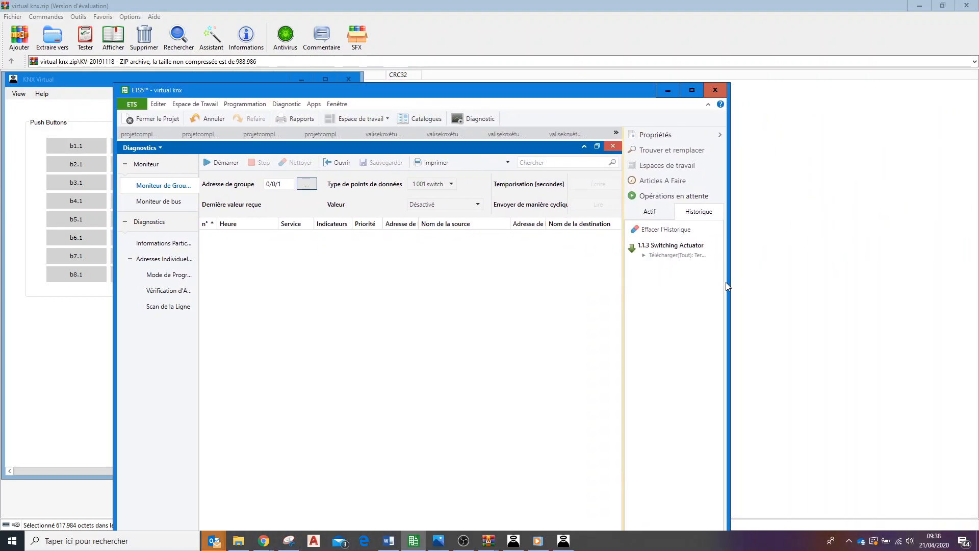
left_click_drag(729, 284, 975, 311)
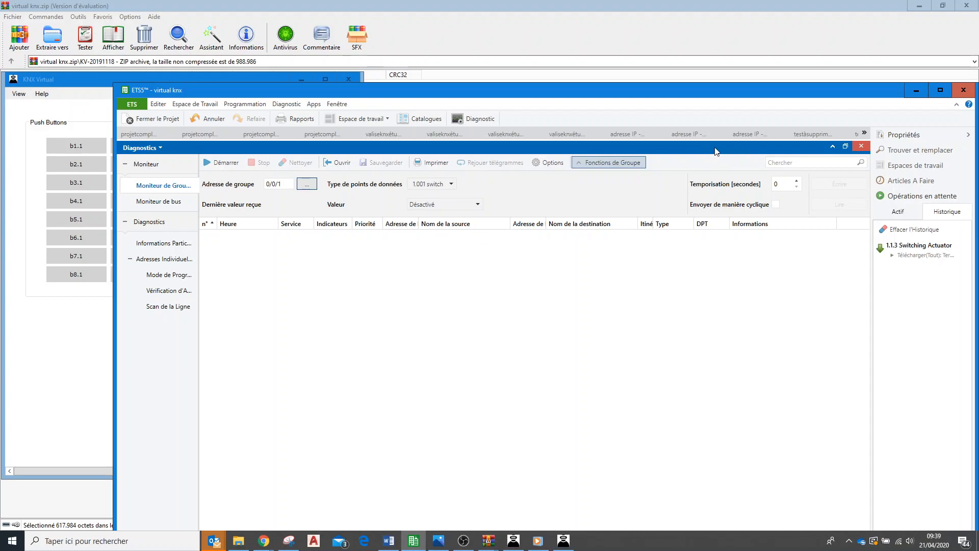
left_click_drag(821, 145, 822, 142)
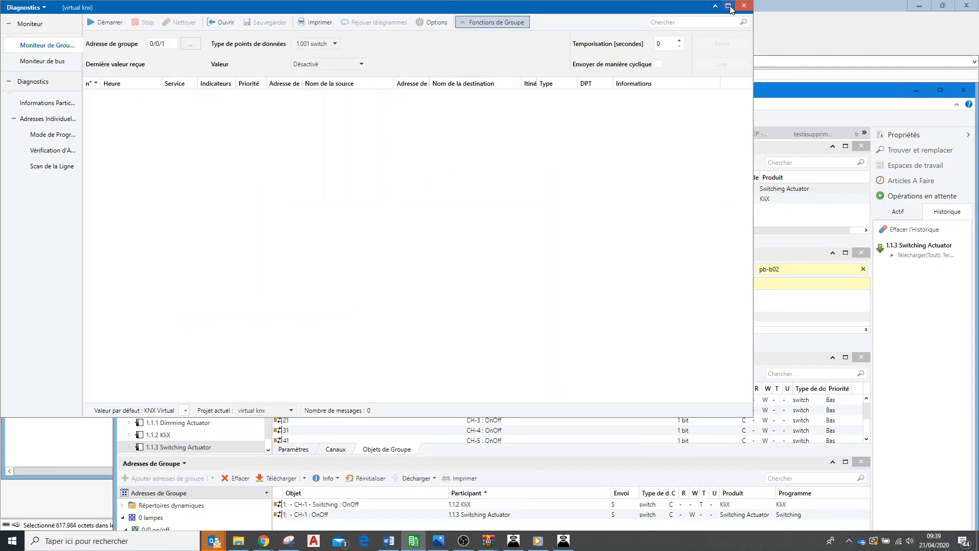
left_click(729, 6)
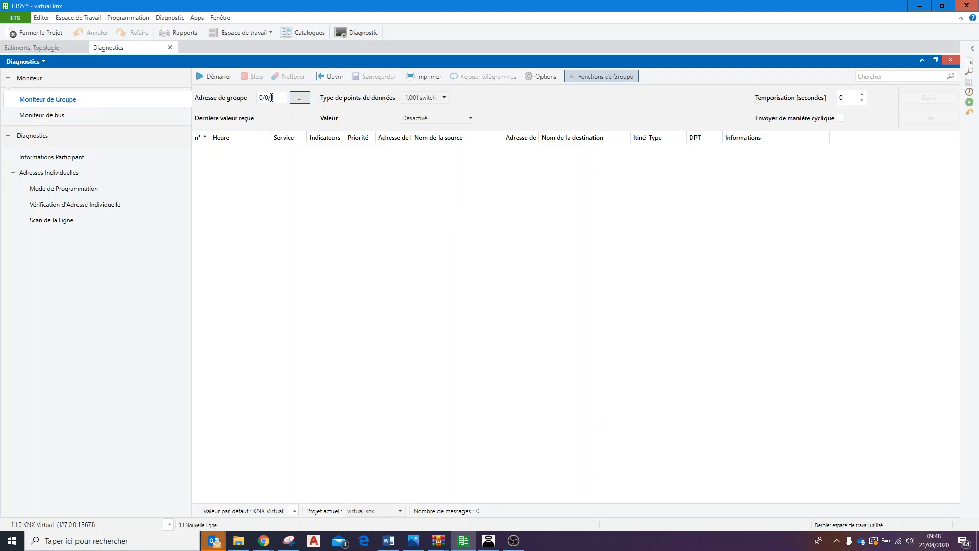
Step: Start the group monitor, then bring up KNX Virtual in its Base view and place it below the telegram list
left_click(212, 76)
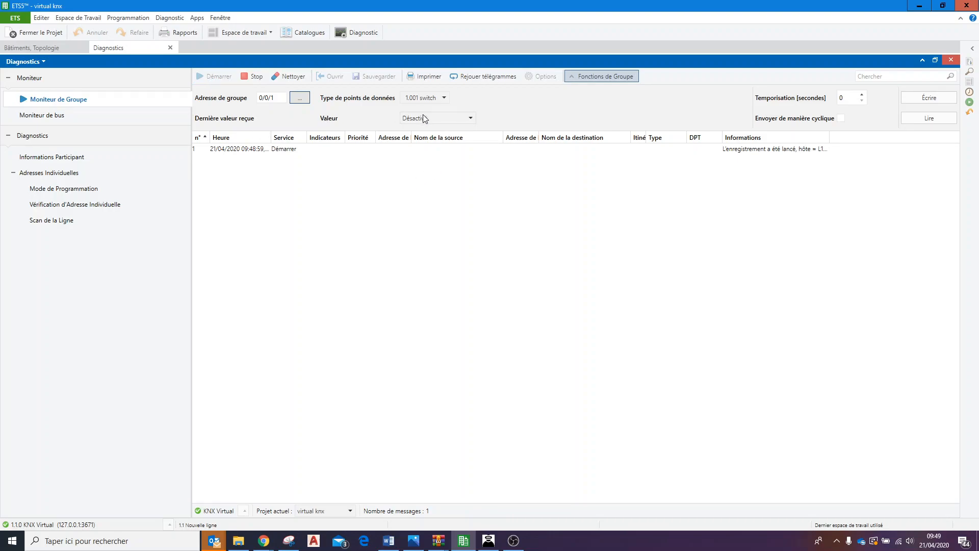
left_click(489, 541)
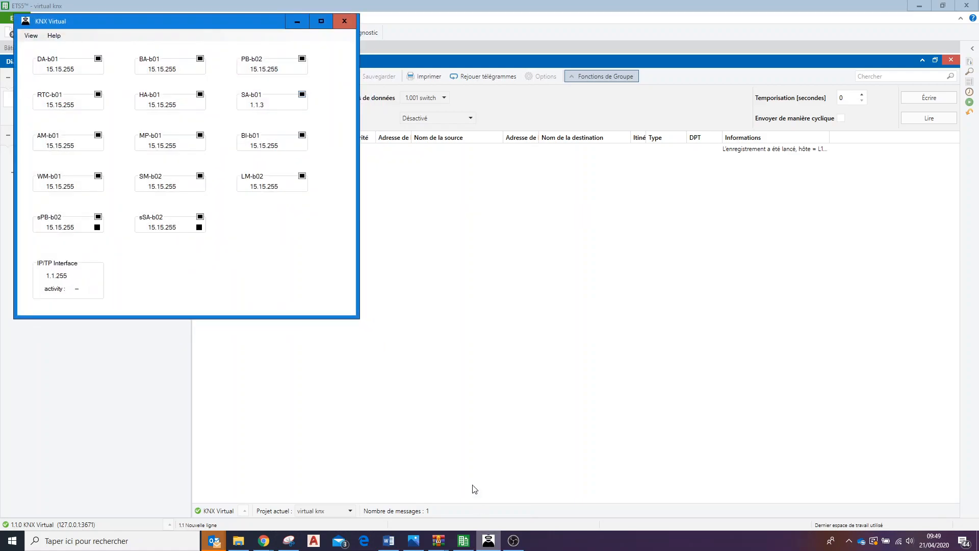
left_click(31, 35)
left_click(37, 50)
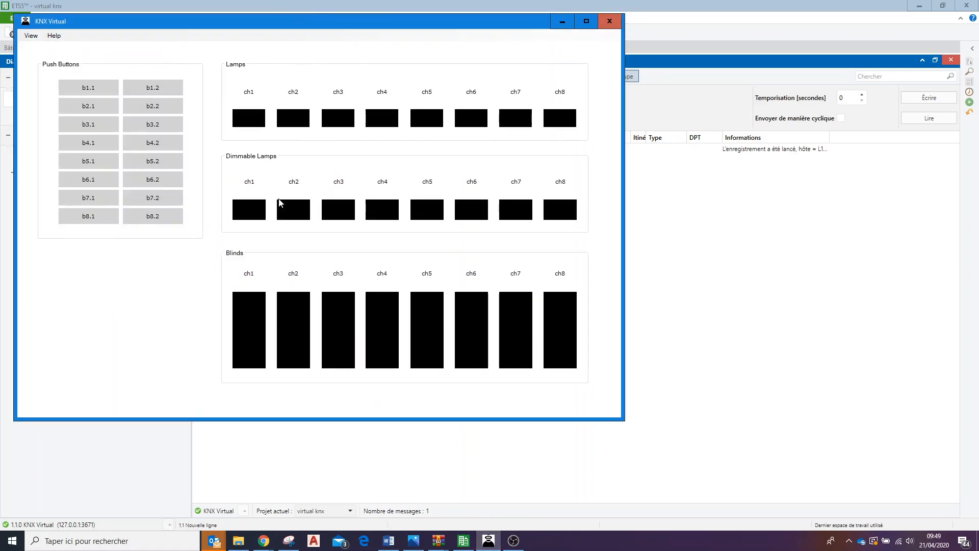
left_click_drag(291, 23, 369, 204)
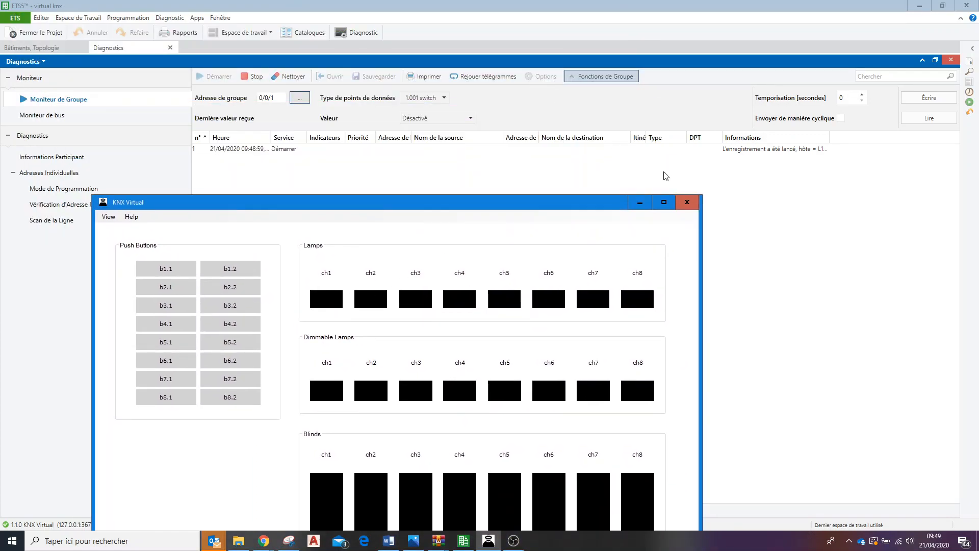
Step: Write the value Activé to group address 0/0/1, check lamp ch1 in KNX Virtual, and minimize KNX Virtual
left_click(471, 119)
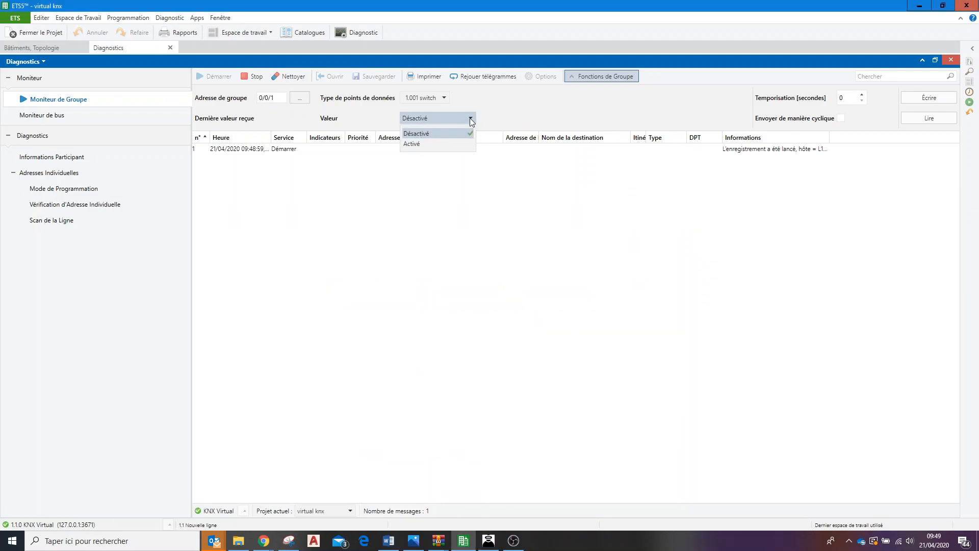
left_click(423, 143)
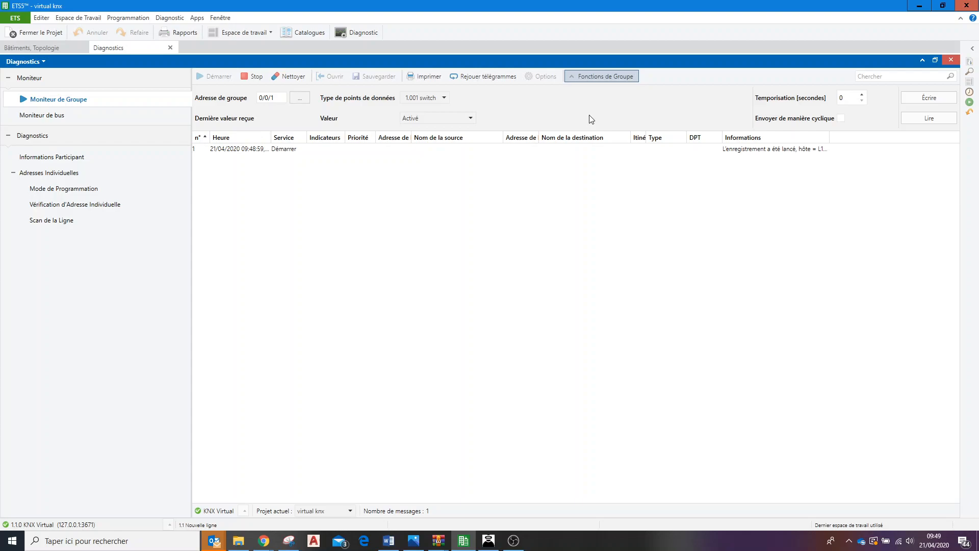
left_click(940, 99)
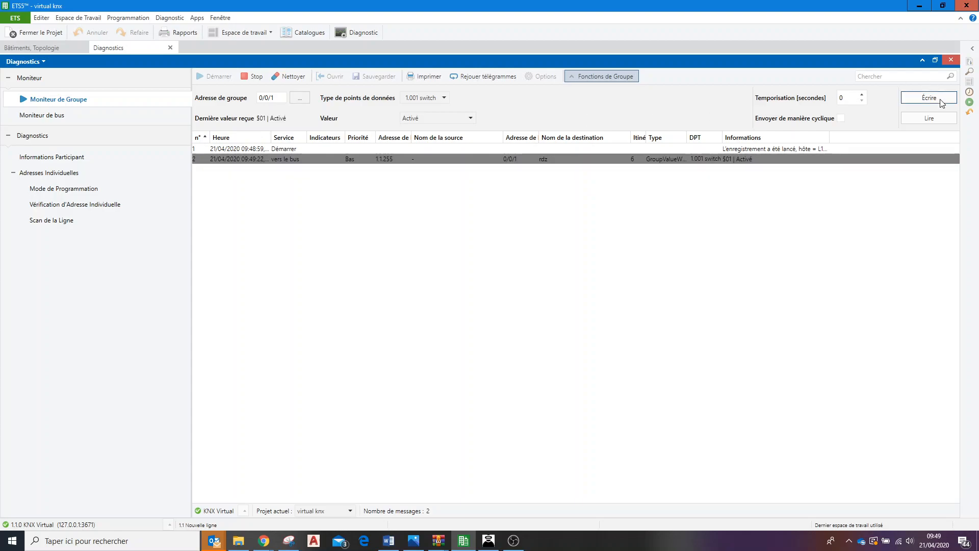
left_click(493, 538)
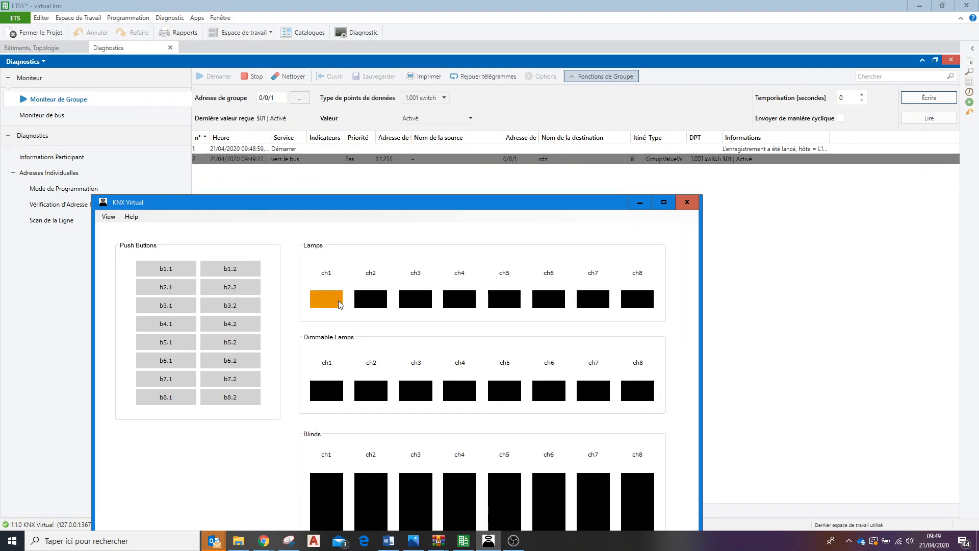
left_click(640, 203)
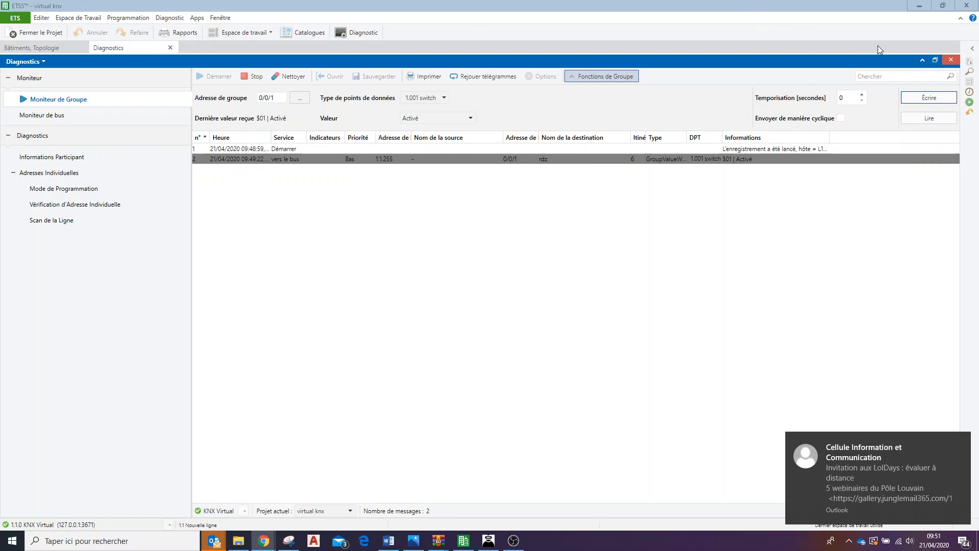
Step: Stop the group monitor recording and close the Diagnostics panel, discarding the unsaved telegrams
left_click(255, 78)
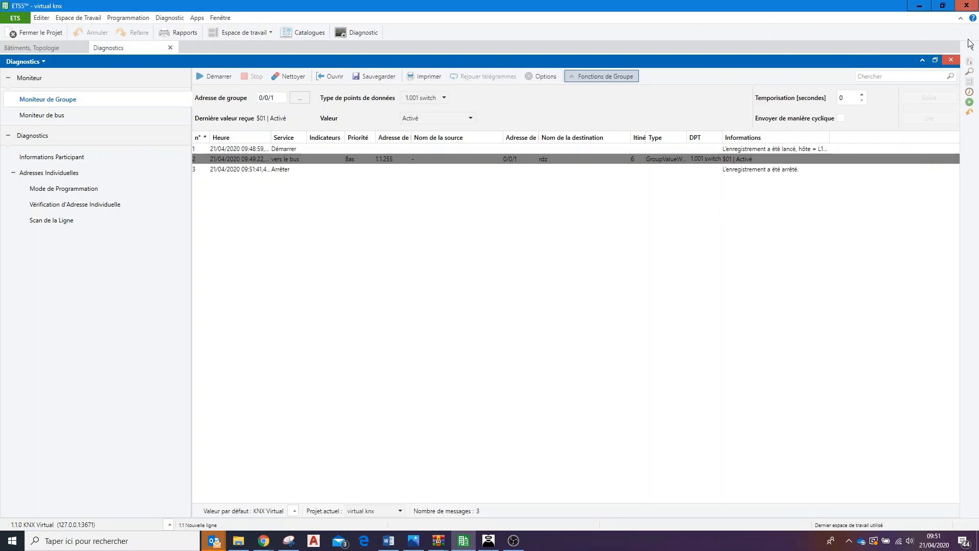
left_click(951, 61)
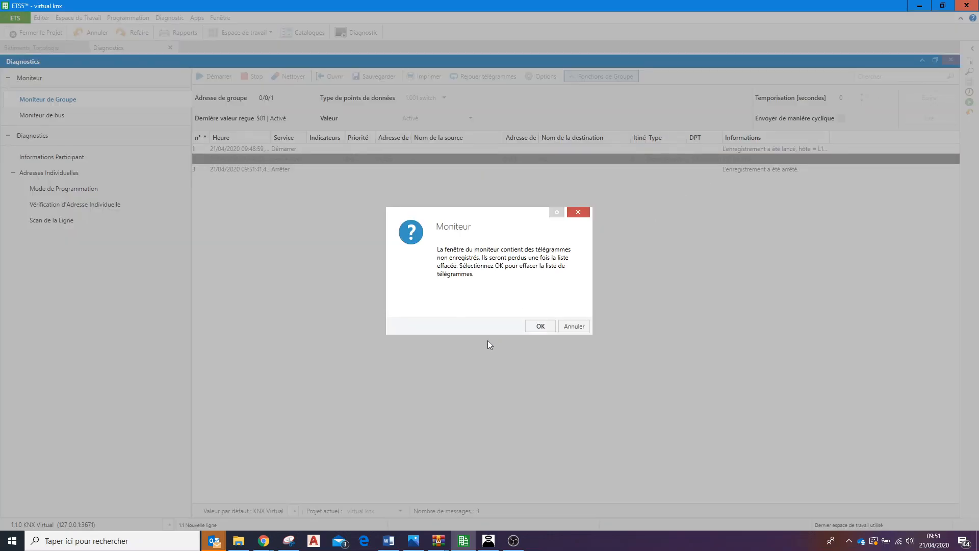
left_click(574, 325)
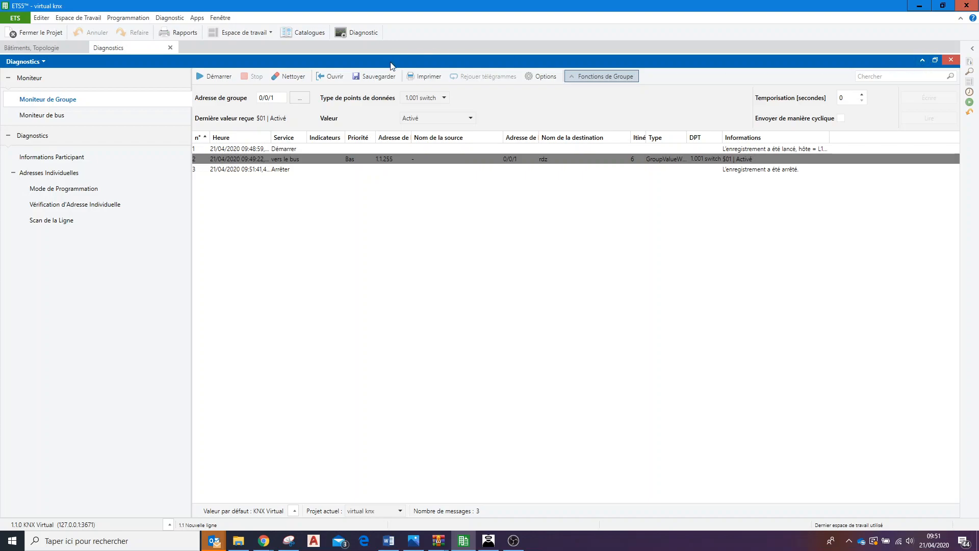
left_click(923, 62)
left_click(951, 61)
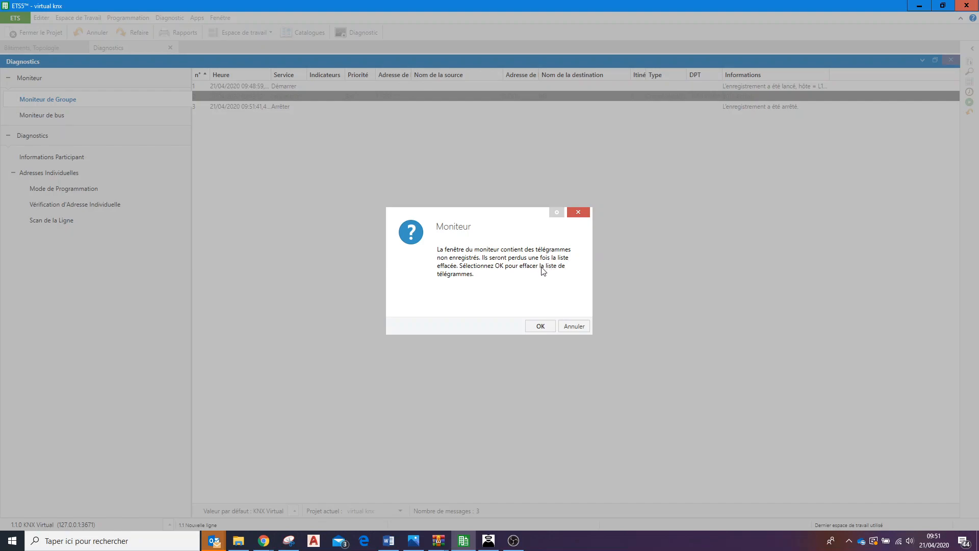
left_click(540, 326)
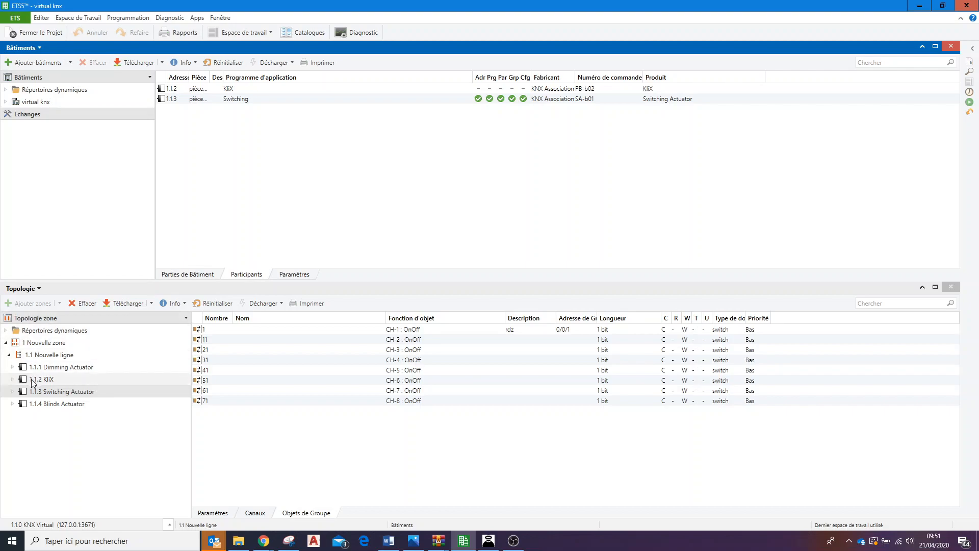
Step: Start a complete download to the KliX device 1.1.2 in the topology
left_click(80, 379)
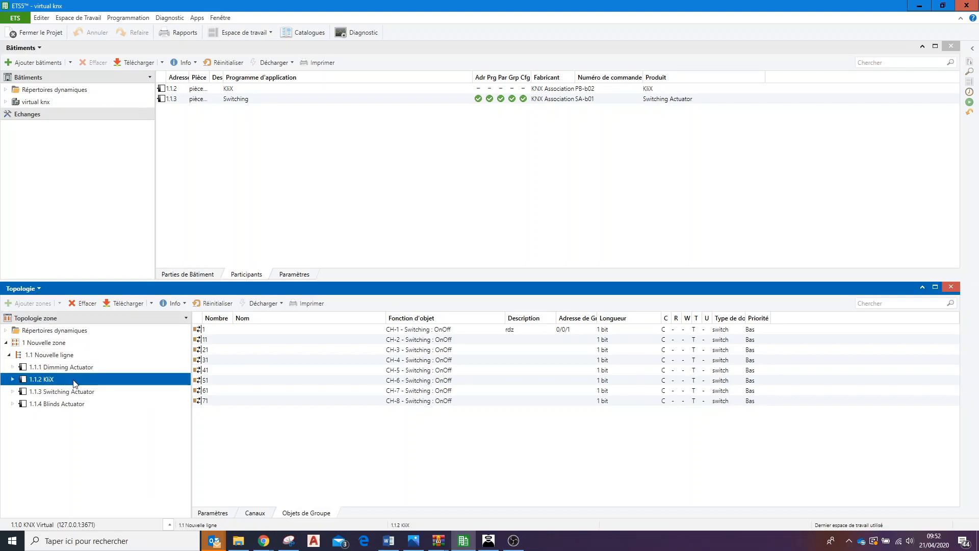
right_click(74, 384)
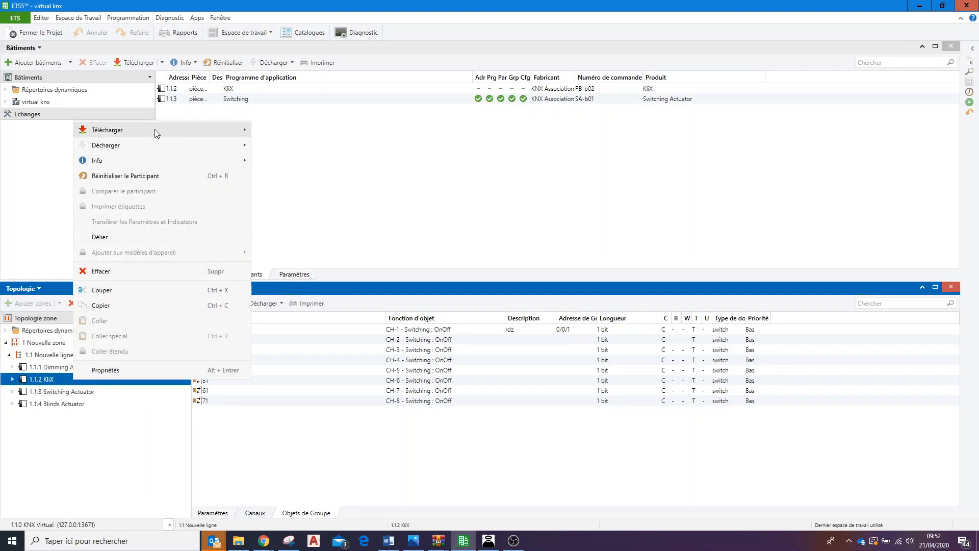
mouse_move(154, 129)
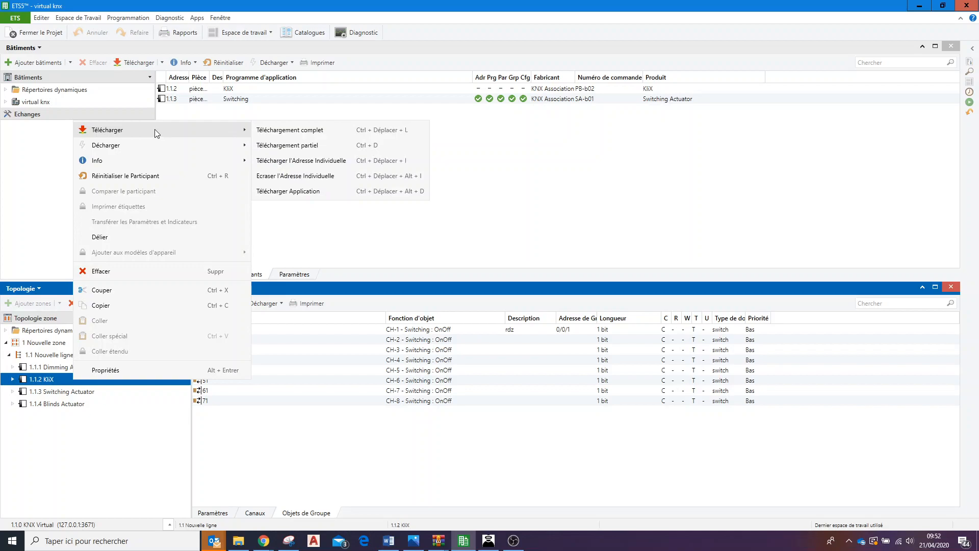
left_click(294, 134)
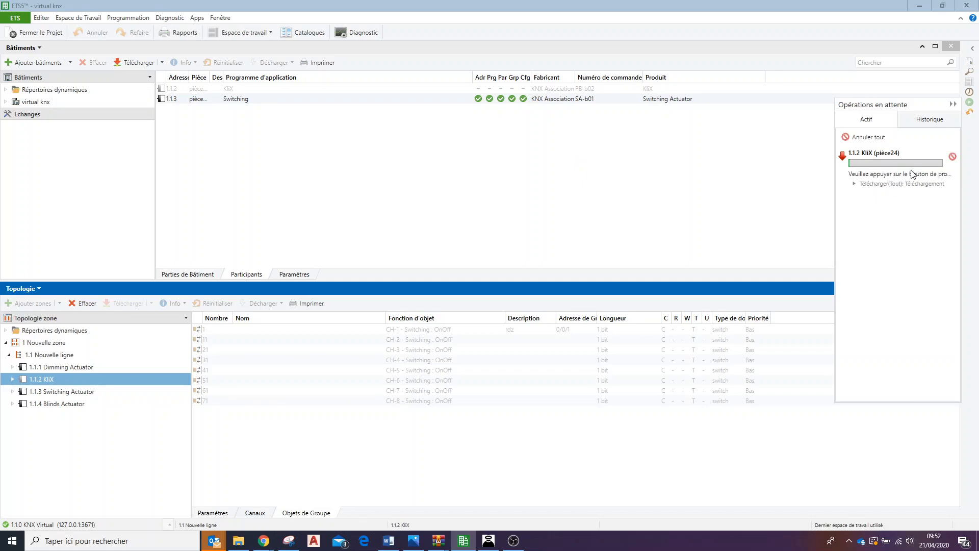
Step: Switch to KNX Virtual, activate programming on PB-b02 in the Devices view, and check the download history in ETS5
left_click(486, 543)
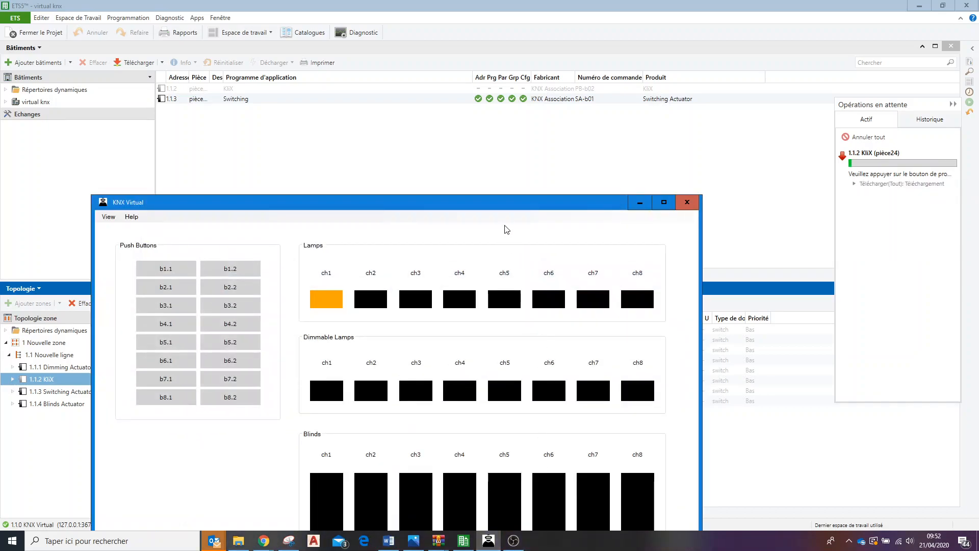
left_click_drag(507, 203, 427, 92)
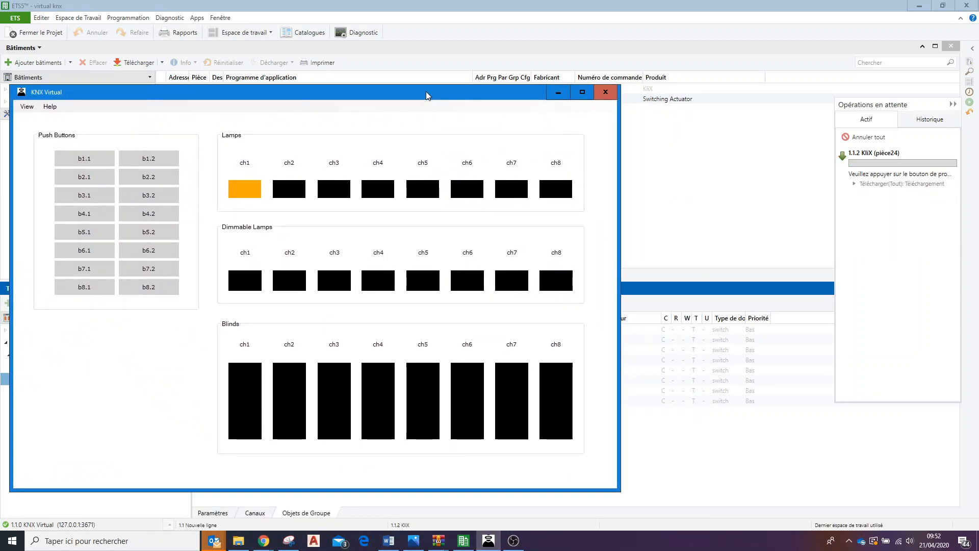
left_click(27, 107)
left_click(38, 185)
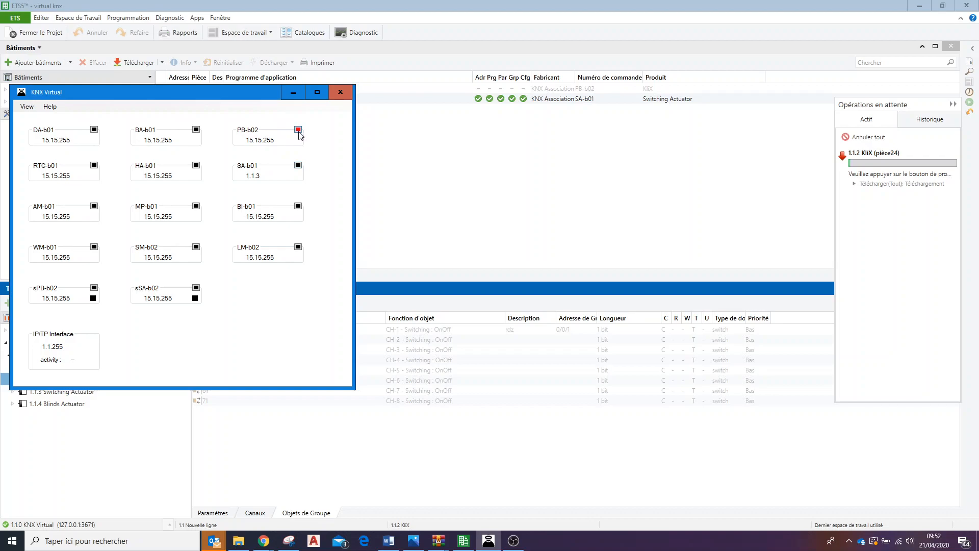
mouse_move(897, 196)
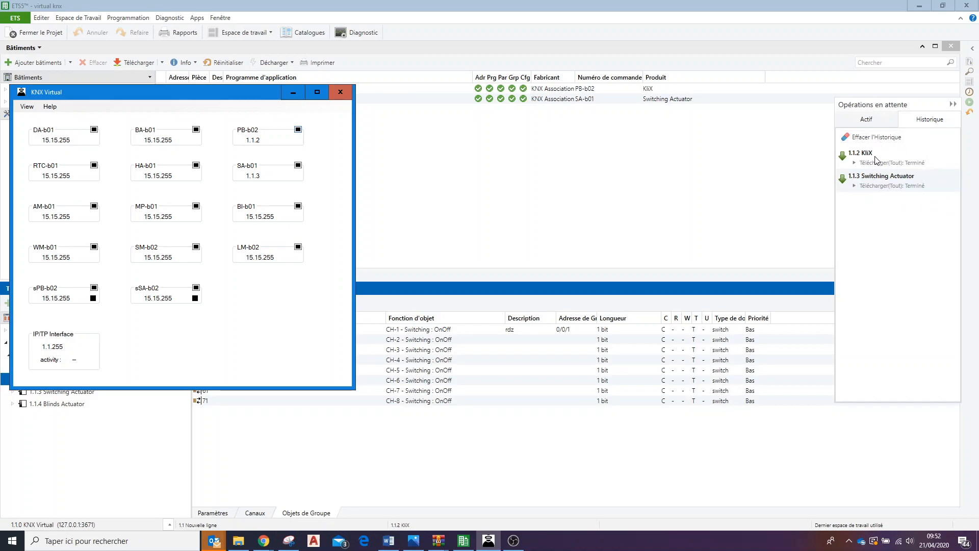
Step: Minimize KNX Virtual and open a new Group Addresses panel in the ETS5 workspace
left_click(292, 93)
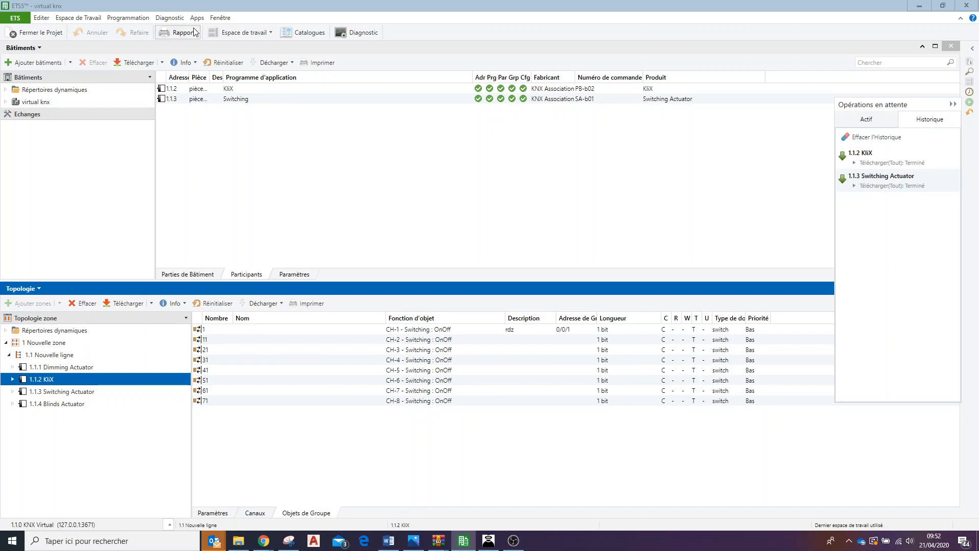
left_click(257, 32)
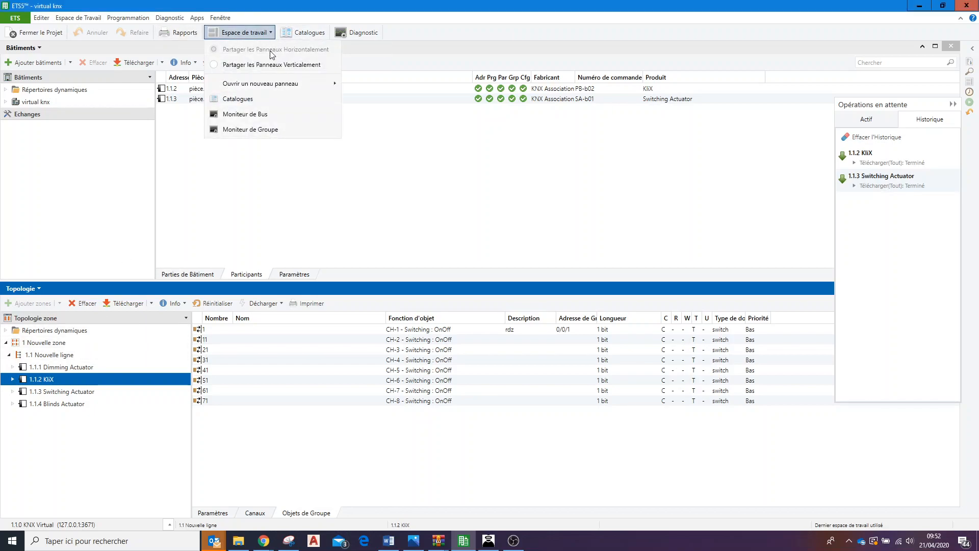
mouse_move(296, 83)
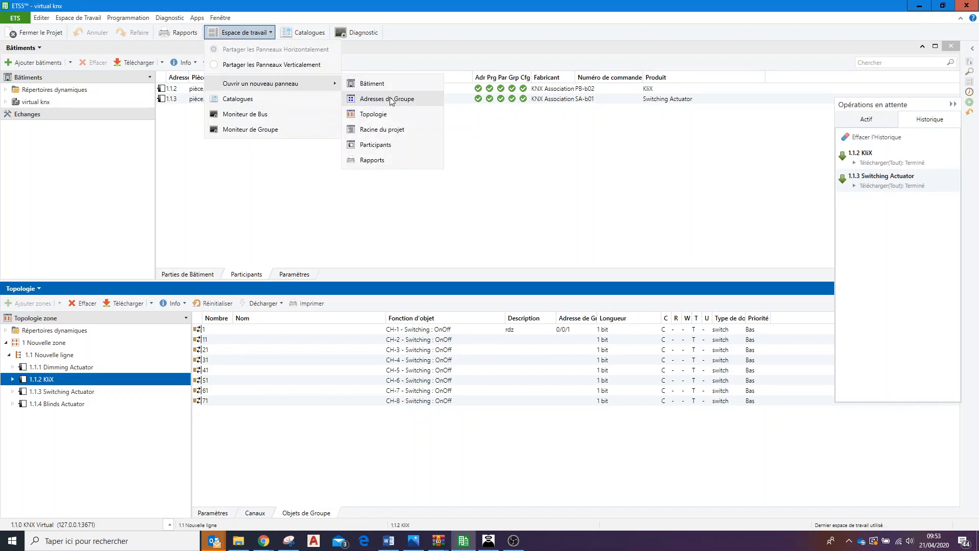
left_click(391, 101)
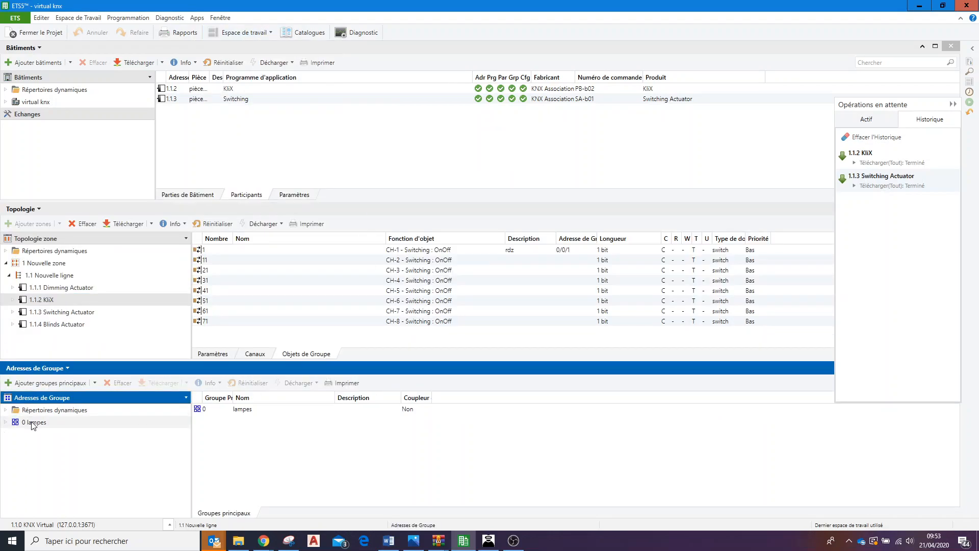
Step: Expand the group addresses down to 0/0/1 rdz and inspect its associated group objects
left_click(14, 423)
left_click(6, 422)
left_click(8, 436)
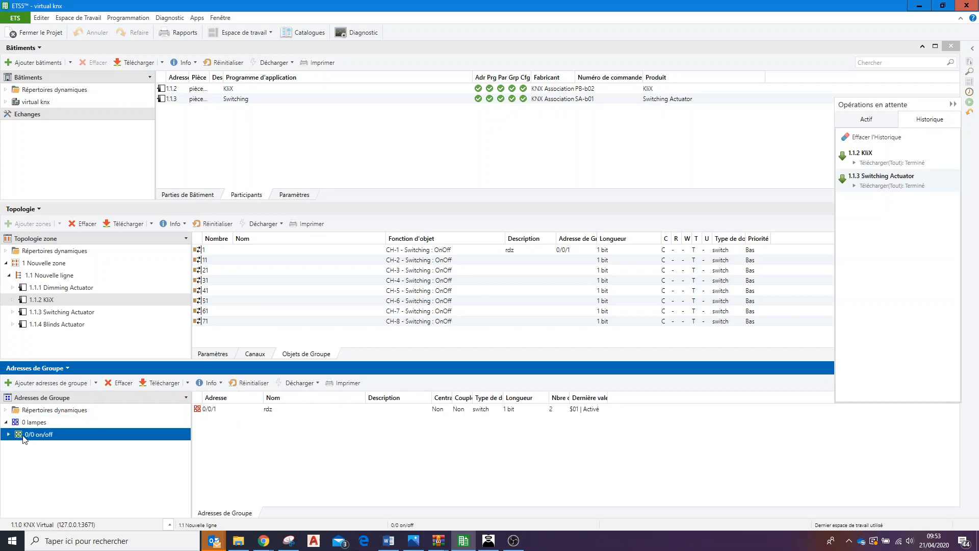
left_click(8, 437)
left_click(33, 447)
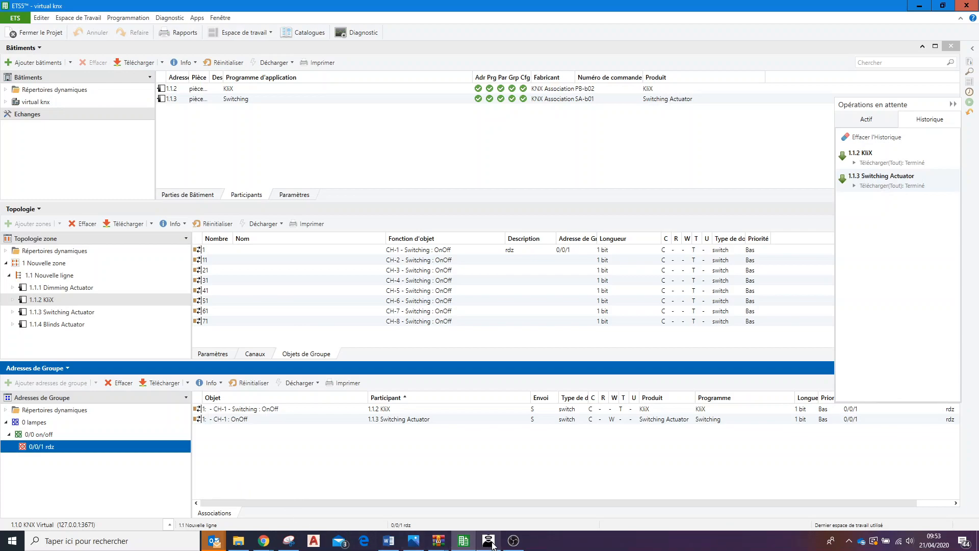
Step: Switch to KNX Virtual and display the view with push buttons, lamps, dimmable lamps and blinds
mouse_move(493, 545)
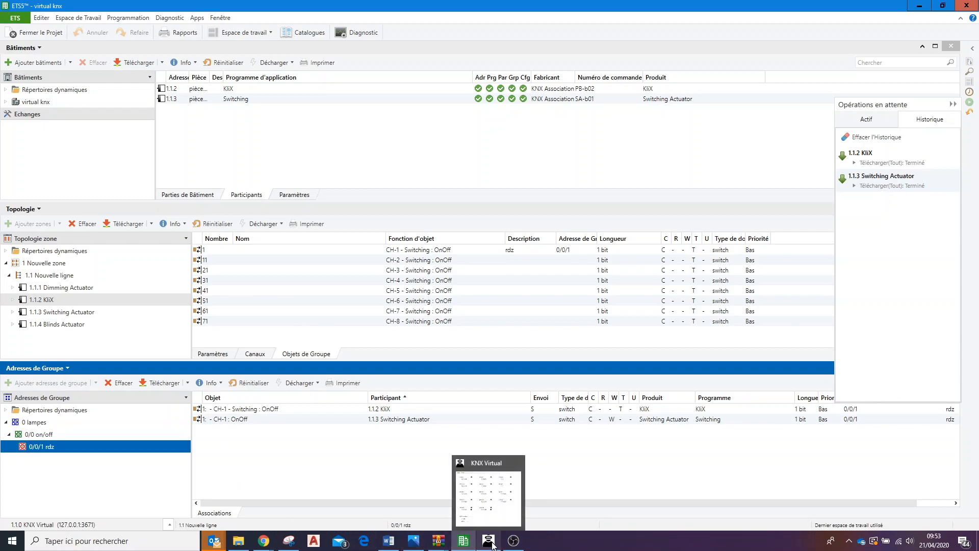
left_click(492, 545)
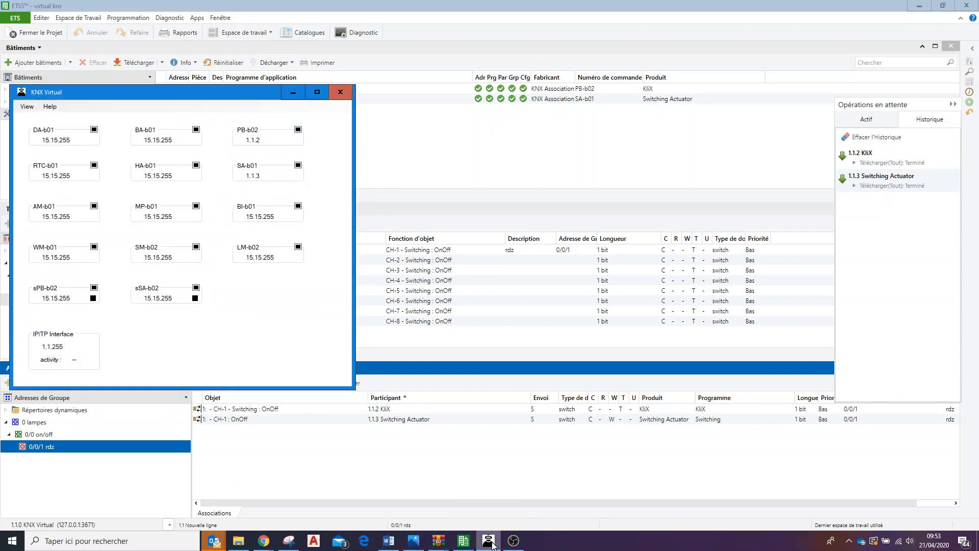
left_click(27, 106)
left_click(32, 118)
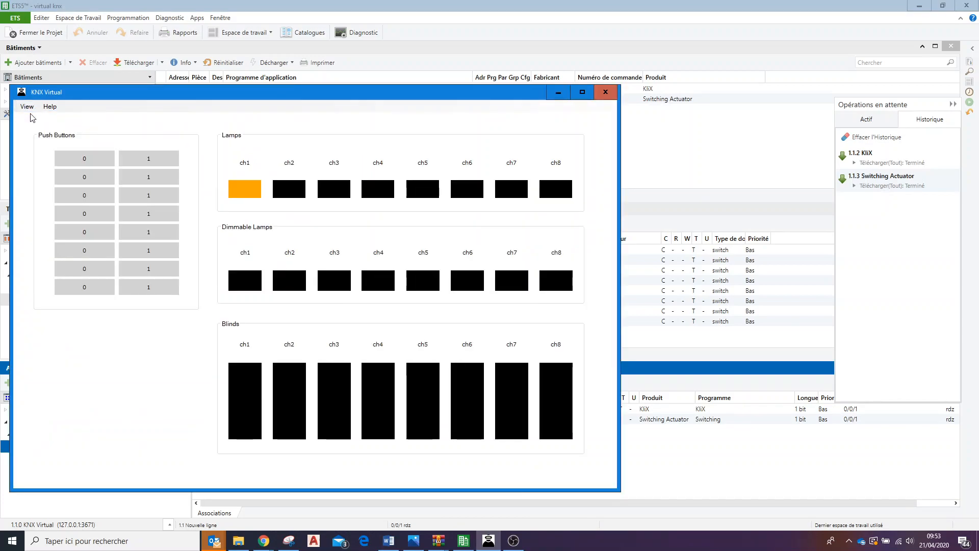
Step: Switch lamp ch1 off and on three times with the first push-button pair, ending on 1, and minimize KNX Virtual
left_click(95, 161)
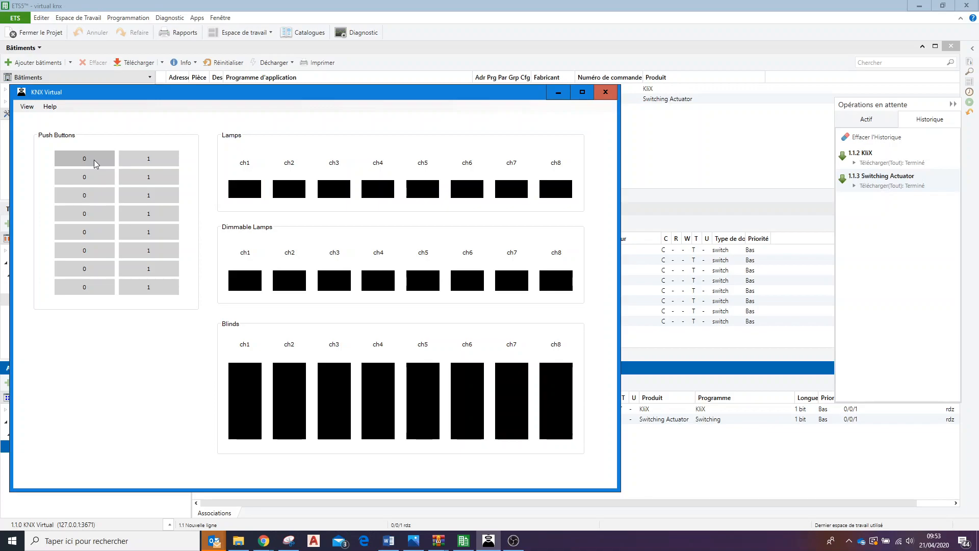
left_click(138, 161)
left_click(92, 162)
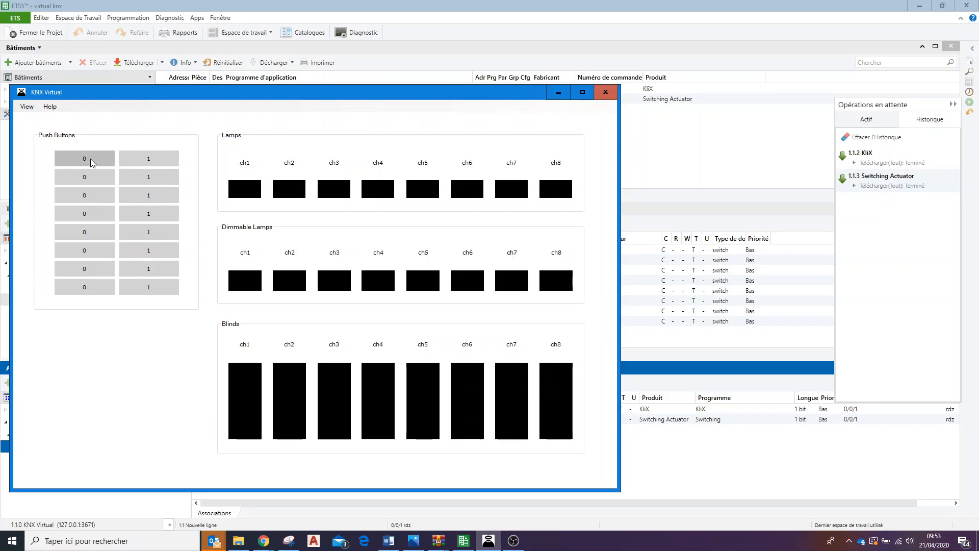
left_click(137, 160)
left_click(76, 163)
left_click(153, 163)
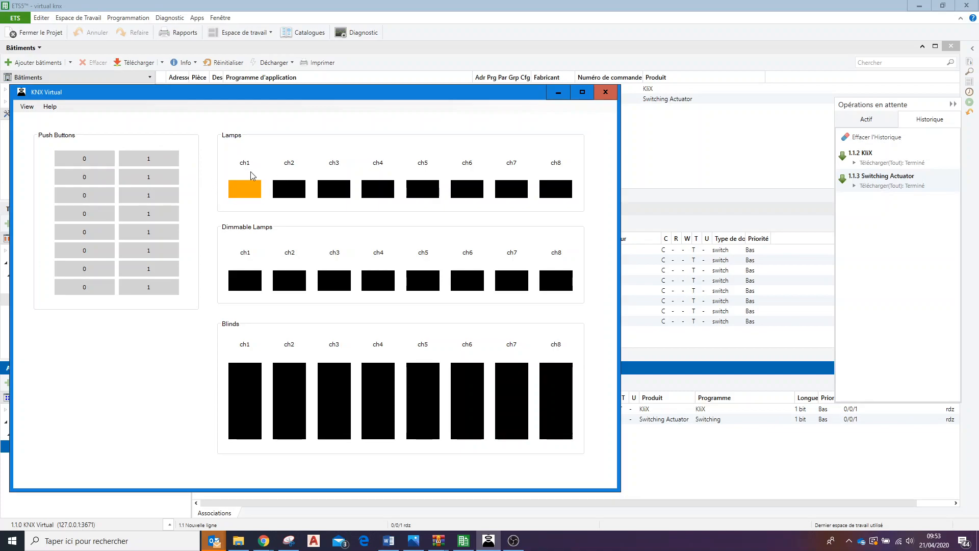
left_click(560, 93)
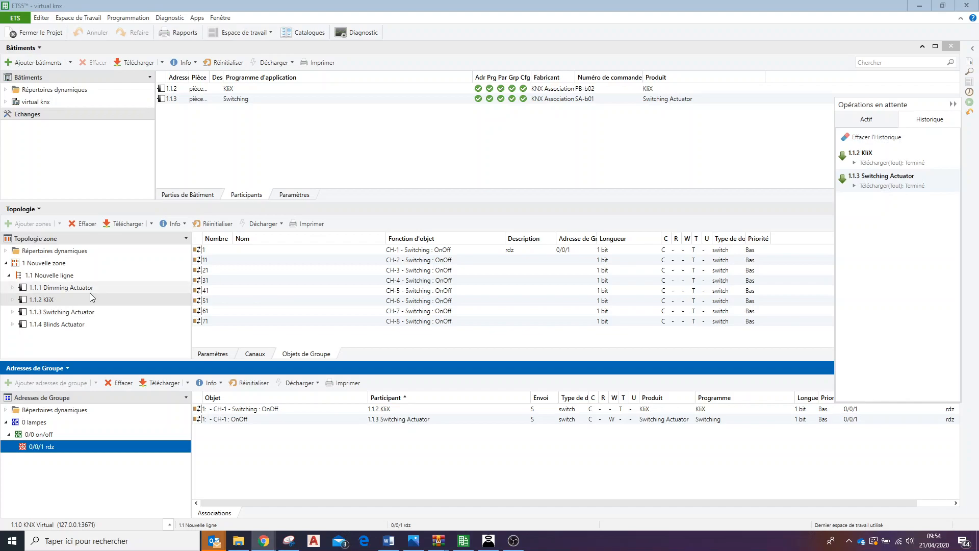
Step: Open the Diagnostics group monitor in ETS5, maximize it and start recording telegrams
left_click(409, 9)
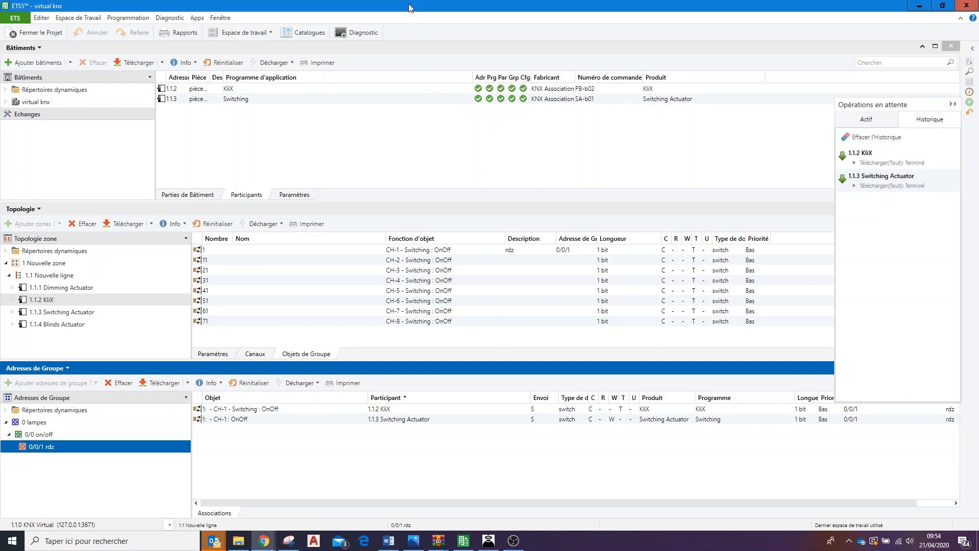
left_click(368, 33)
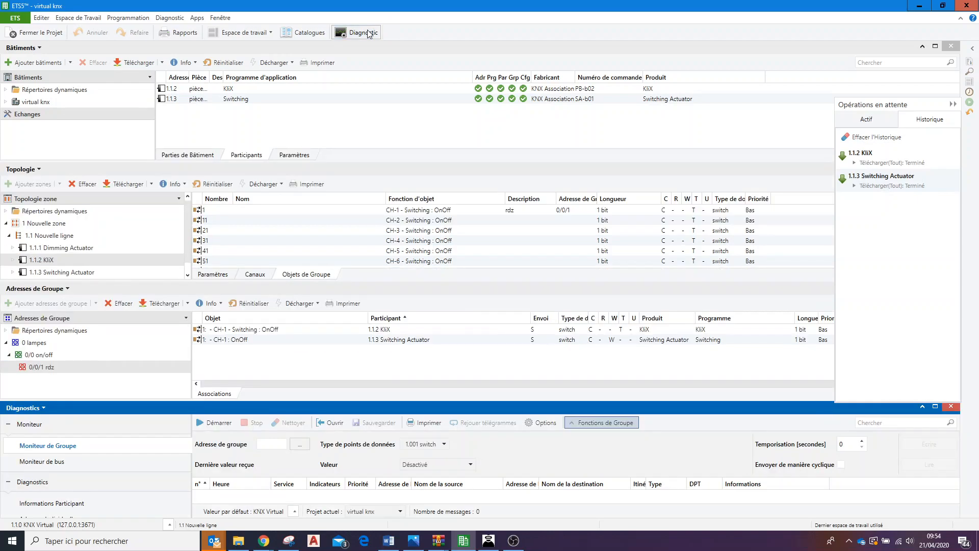
left_click(920, 408)
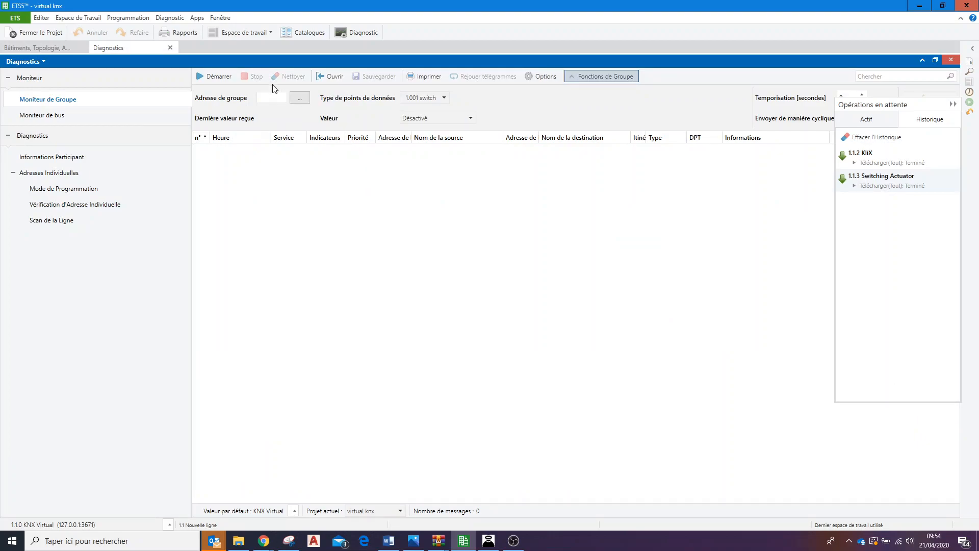
left_click(213, 79)
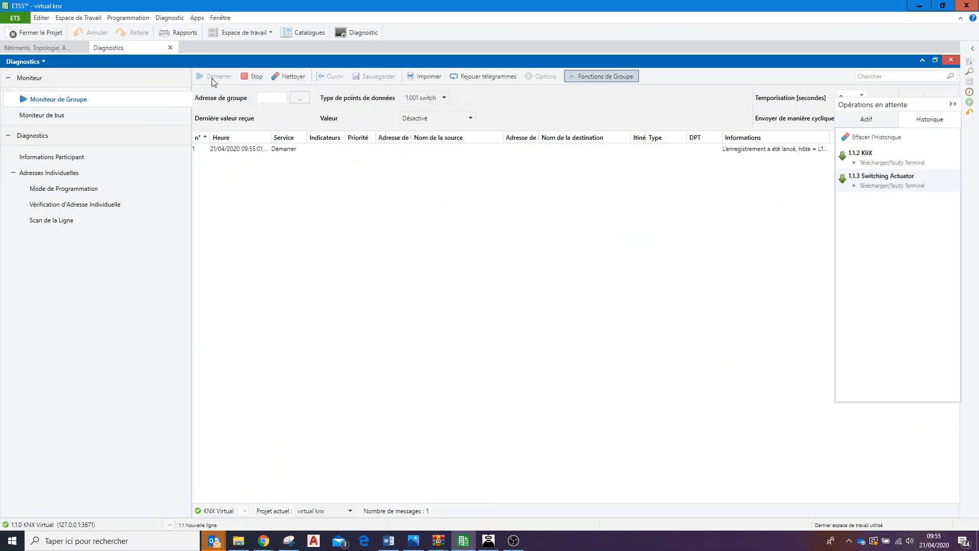
Step: Switch to KNX Virtual and move its window so the group monitor's telegram list is partly visible
left_click(488, 541)
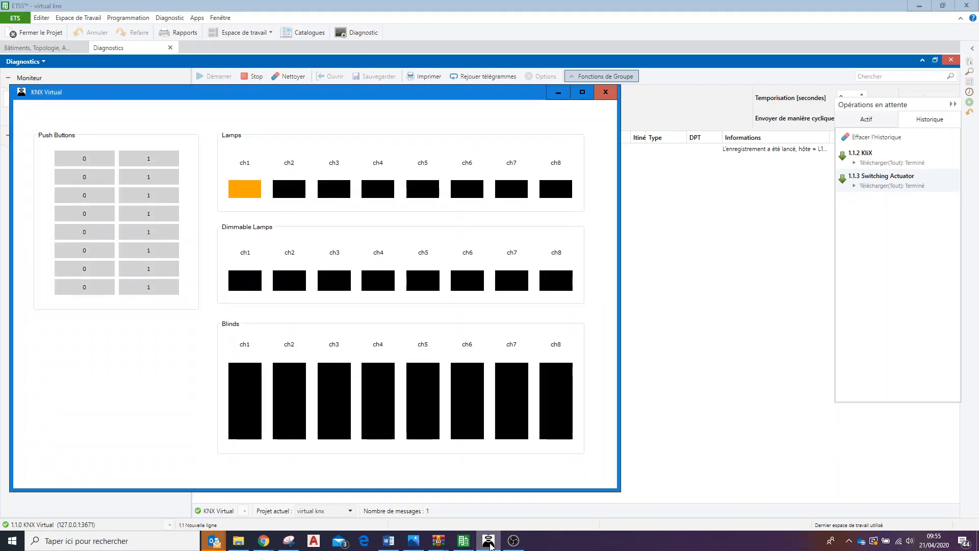
left_click_drag(320, 95, 978, 105)
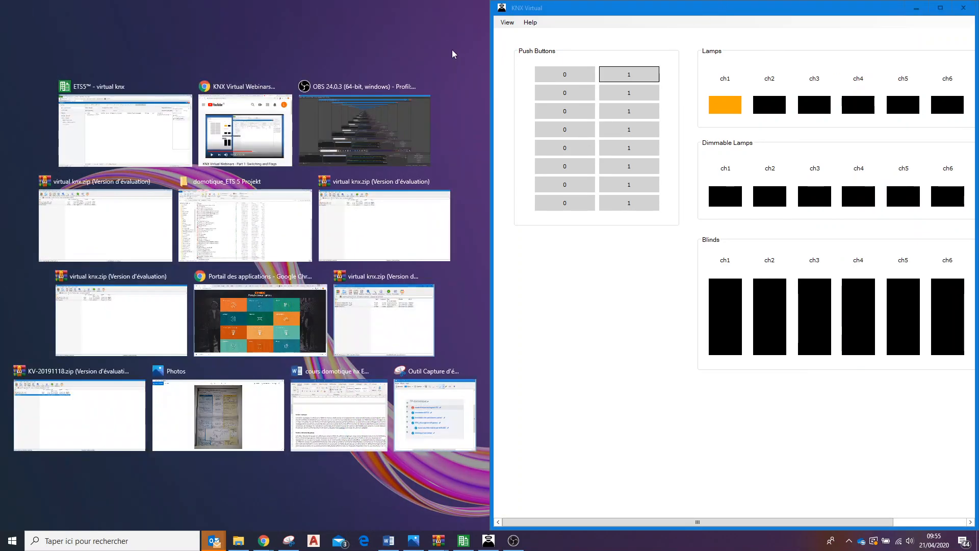
left_click_drag(605, 12, 406, 153)
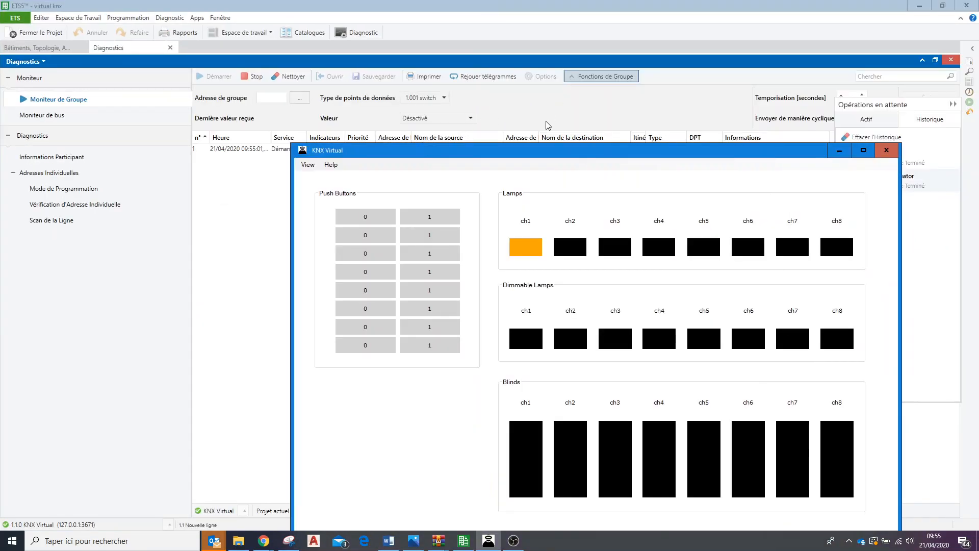
left_click_drag(565, 151, 696, 114)
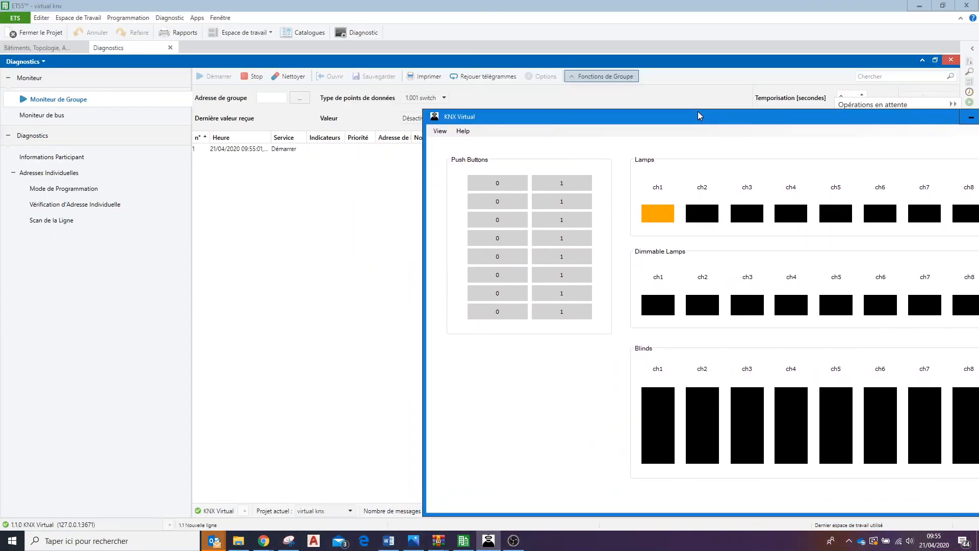
Step: Switch lamp ch1 off and on twice with the first push-button pair, keeping the monitor's telegram rows uncovered
left_click(503, 182)
left_click_drag(567, 111, 382, 202)
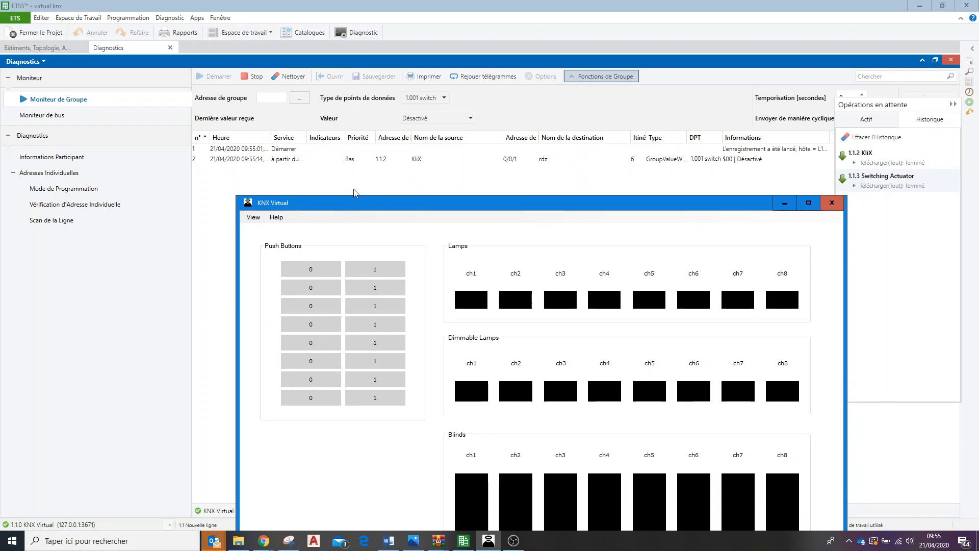
left_click(372, 272)
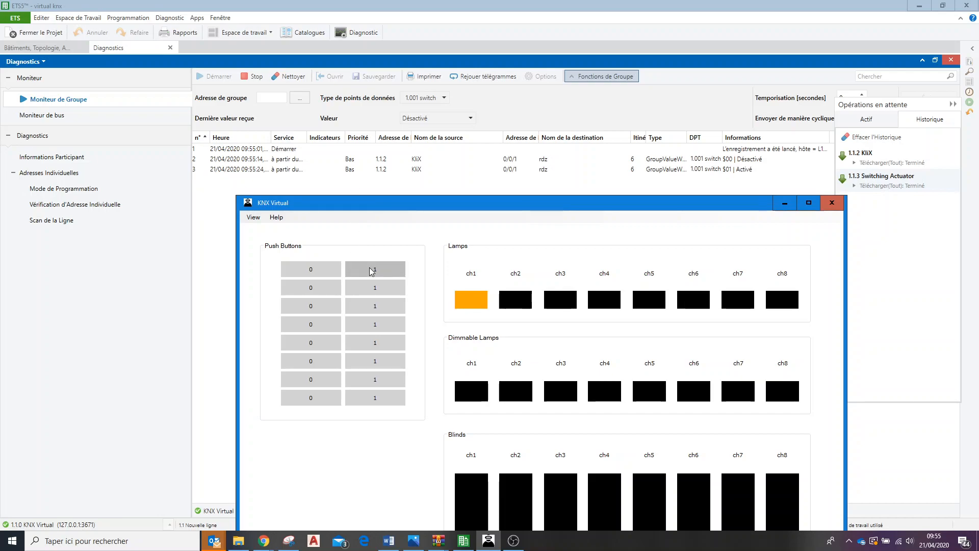
left_click(320, 274)
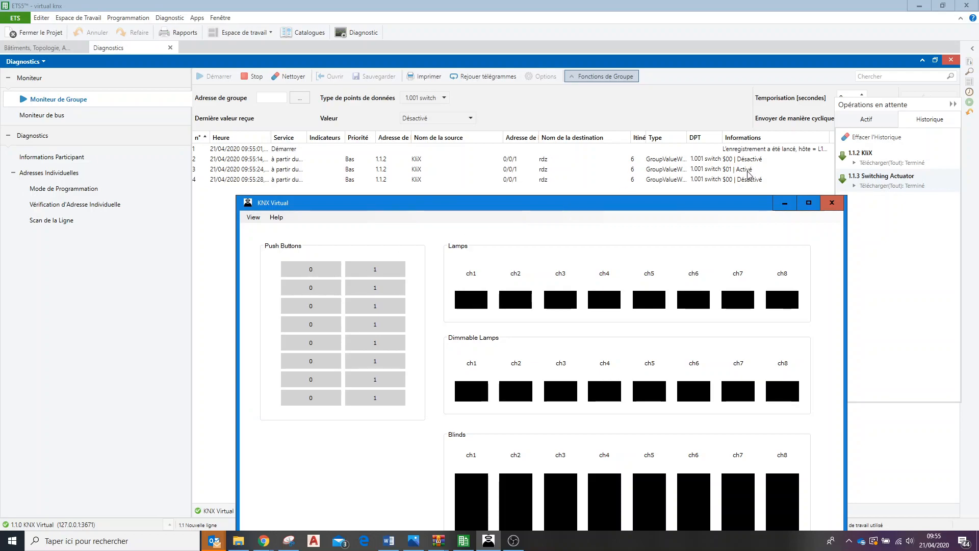
left_click(377, 270)
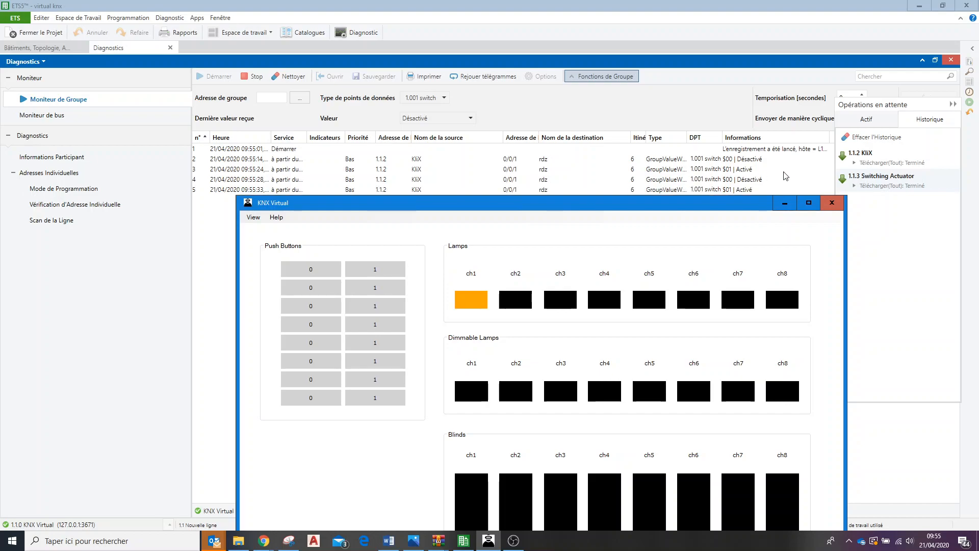
left_click_drag(748, 209, 746, 240)
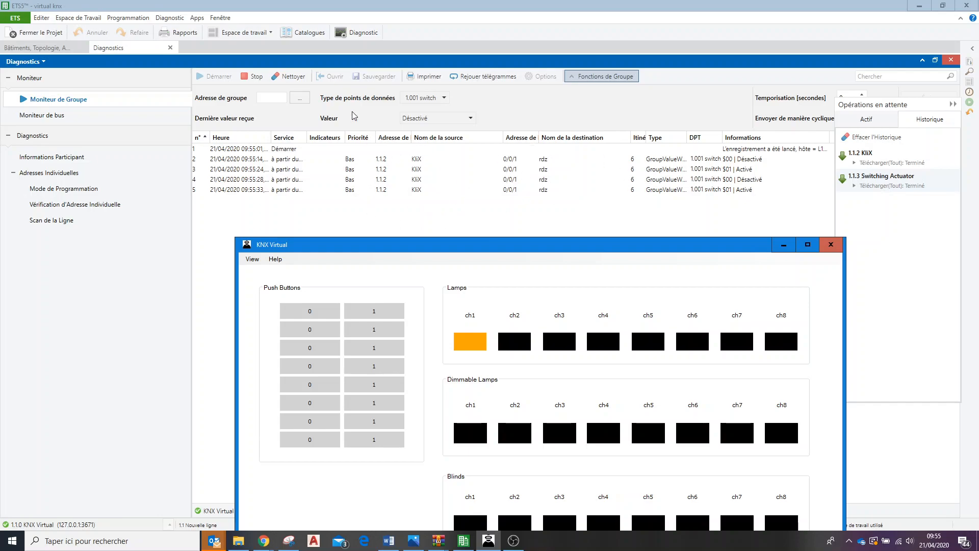
Step: Set the group monitor's group address to 0/0/1 rdz and clear the recorded telegrams
left_click(299, 98)
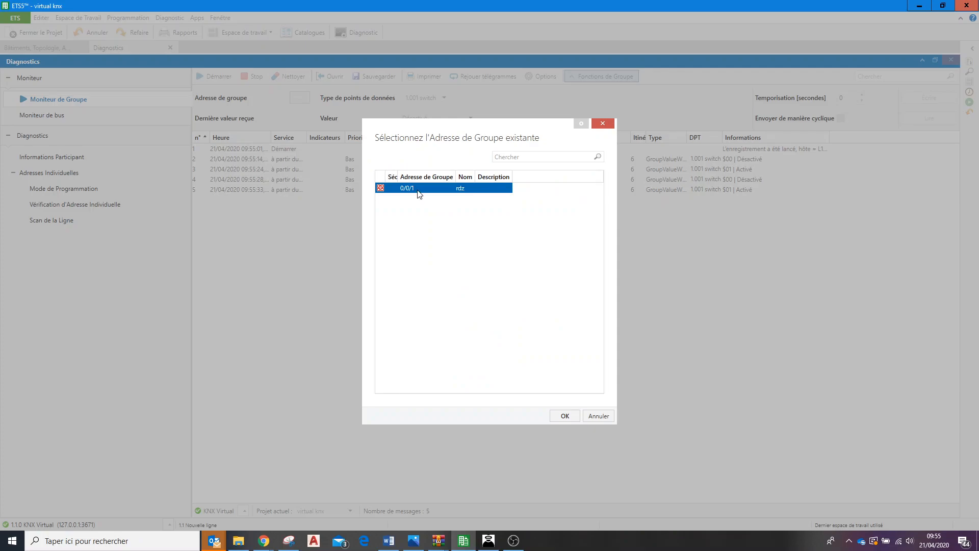
double_click(418, 189)
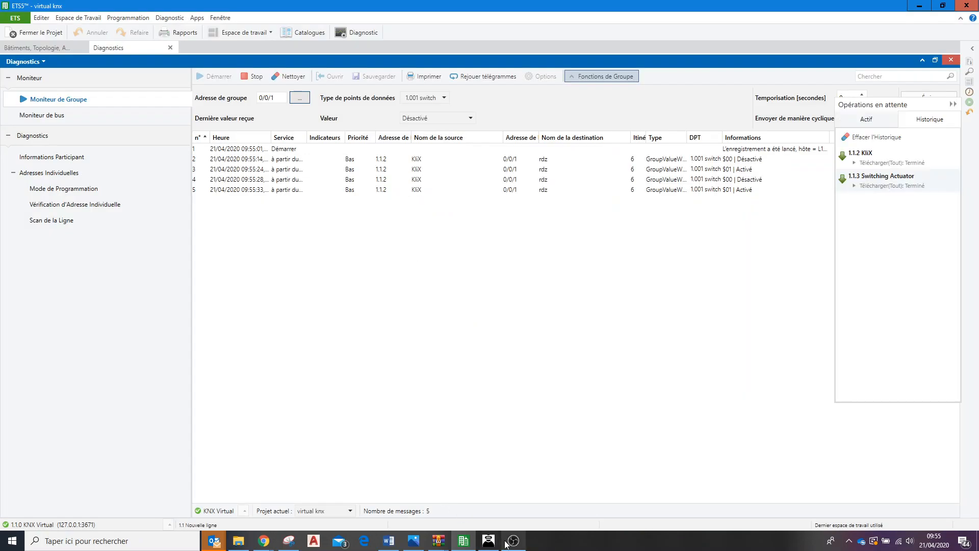
left_click(488, 541)
left_click(300, 76)
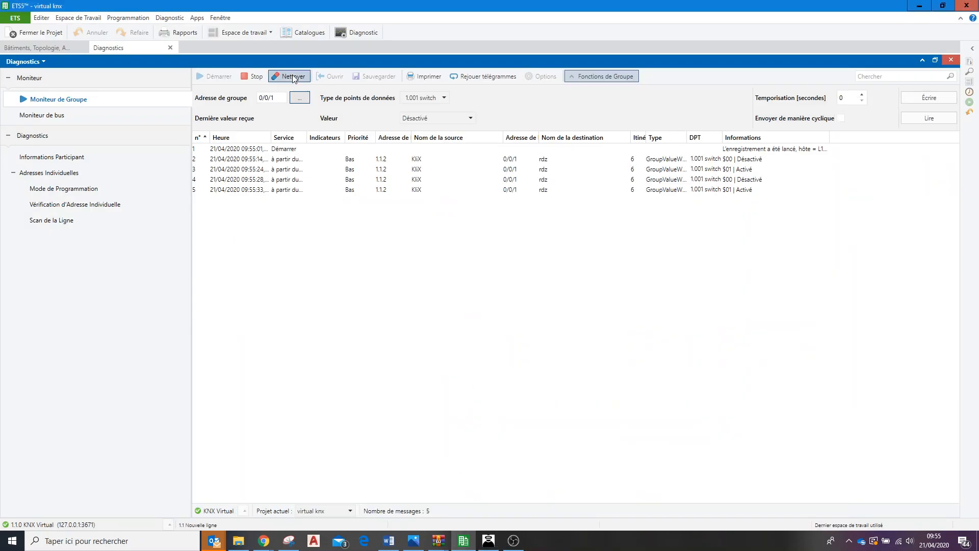
left_click(539, 326)
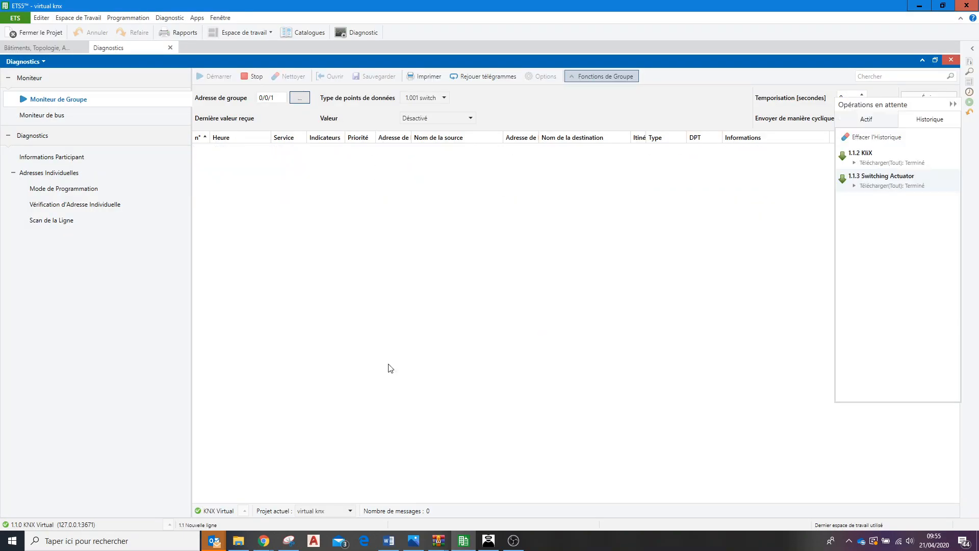
Step: Return to KNX Virtual and send 0 and then 1 to lamp ch1 with the first push-button pair
left_click(488, 541)
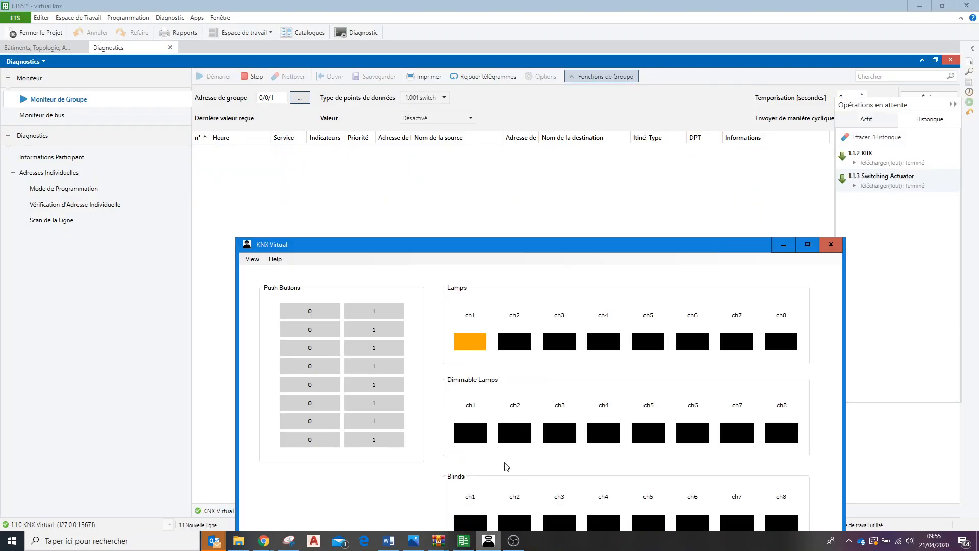
left_click(303, 312)
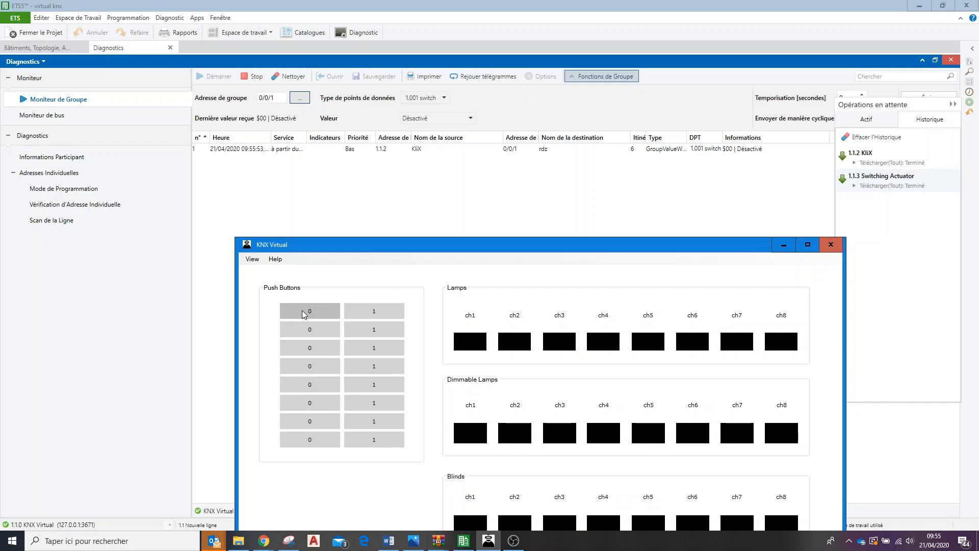
left_click(367, 312)
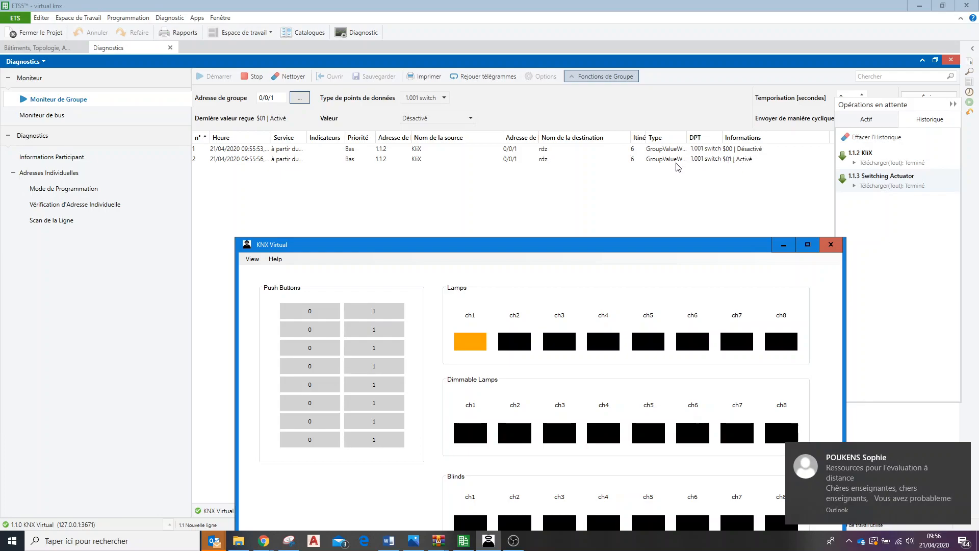
Step: Widen the Type, Itinéraire and Heure columns of the group monitor's telegram list
left_click_drag(685, 136, 712, 137)
left_click_drag(648, 137, 678, 136)
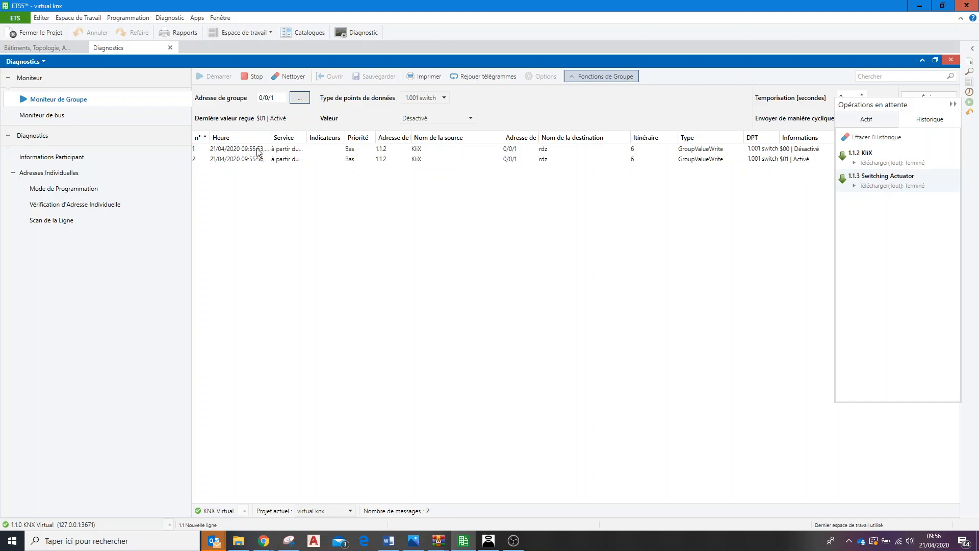
left_click_drag(269, 137, 367, 138)
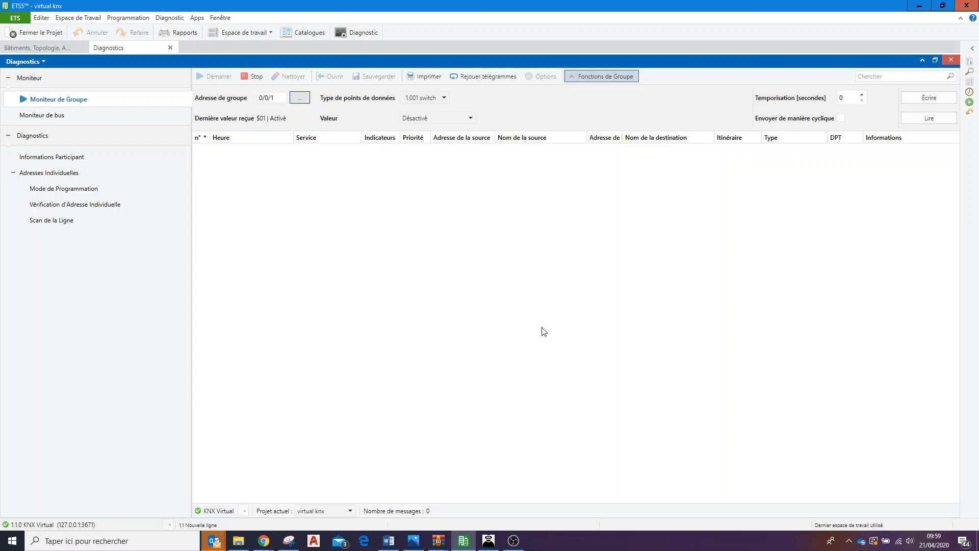
Step: Set lamp ch1 to kaputt in KNX Virtual and send 1 from the first push-button pair, with the telegram list uncovered
left_click(488, 540)
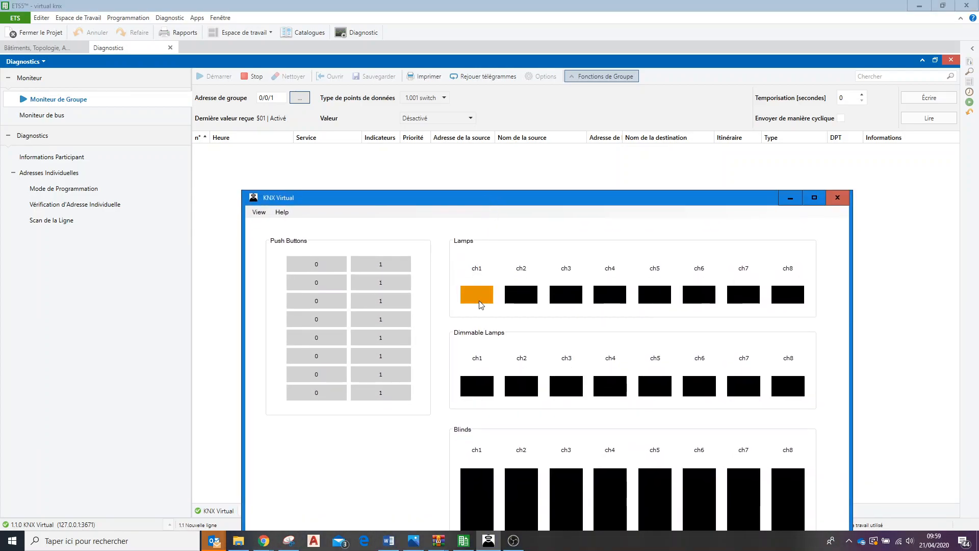
left_click(470, 300)
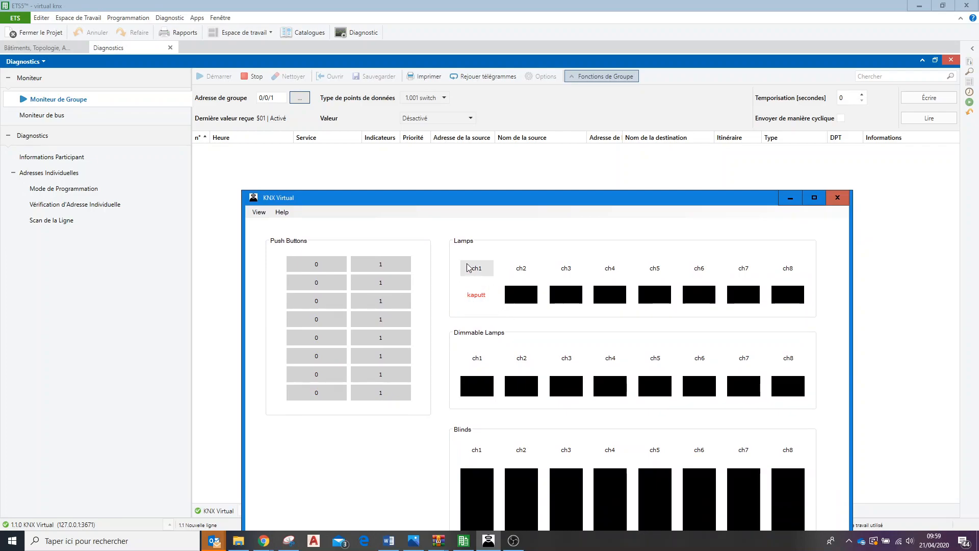
left_click_drag(499, 204, 424, 313)
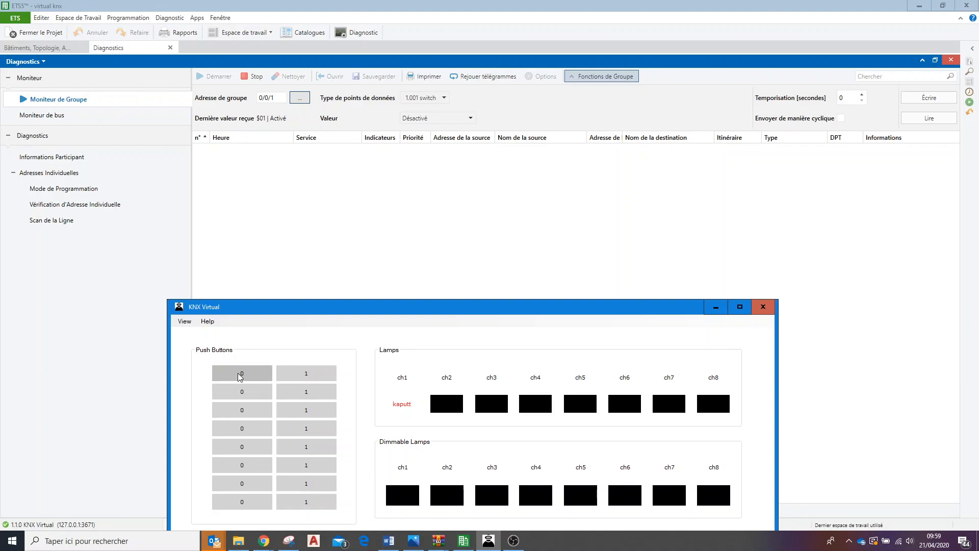
left_click(319, 376)
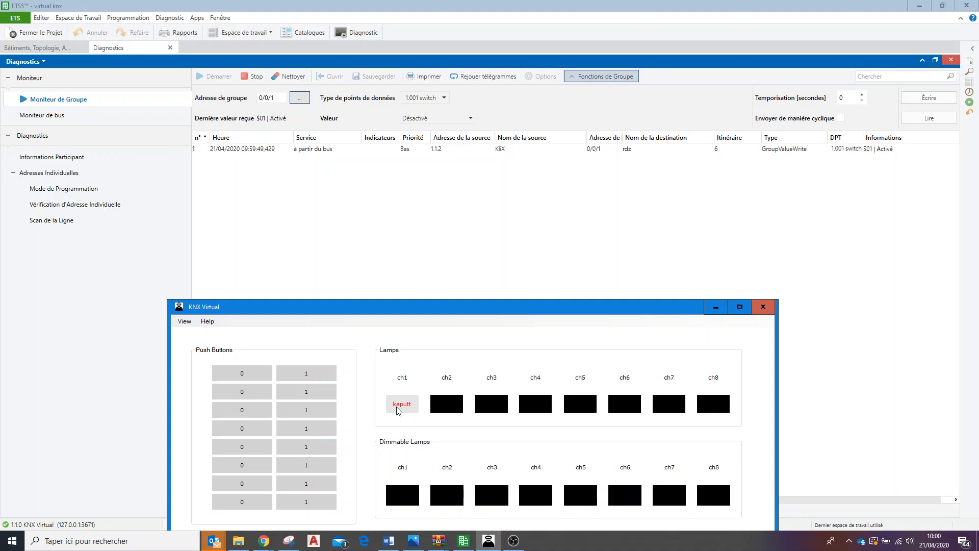
Step: Send 0 and then 1 from the first push-button pair while lamp ch1 is set to kaputt
left_click(238, 378)
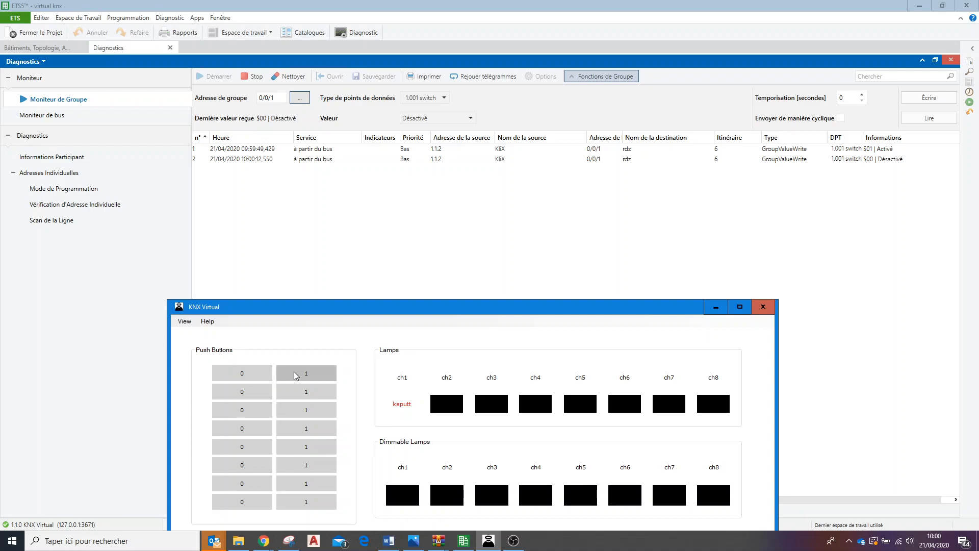
left_click(315, 375)
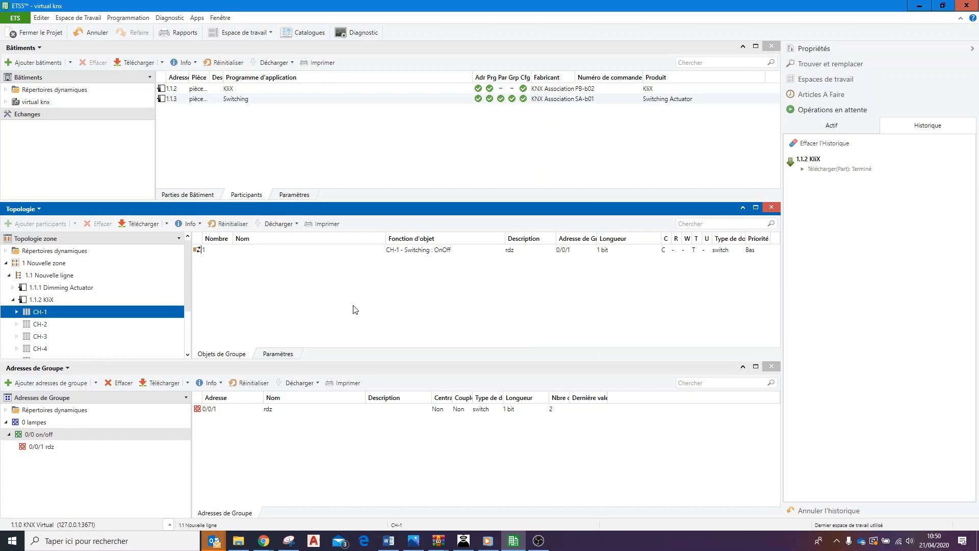
Step: Set the function of KliX channel CH-2 to Toggle - No Feedback and select its Toggle group object
left_click(52, 325)
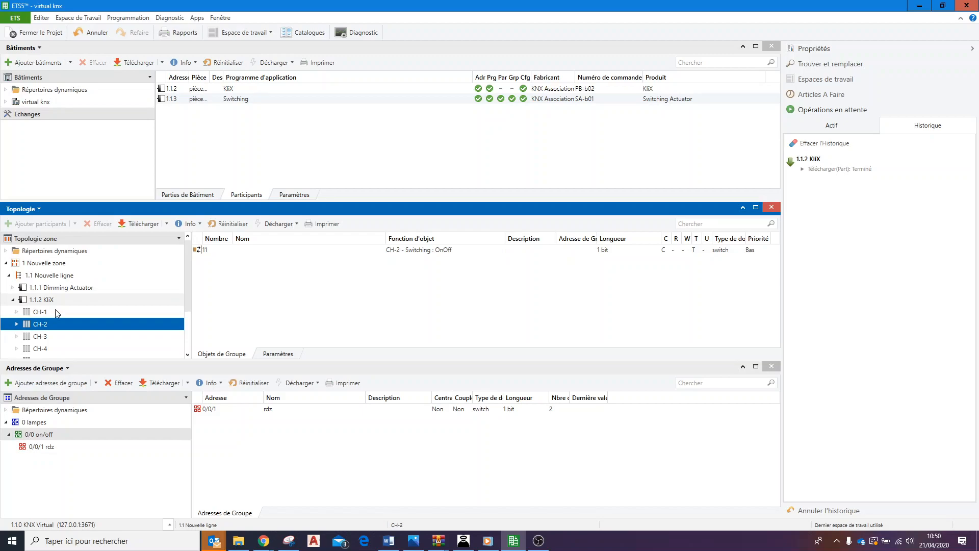
left_click(58, 313)
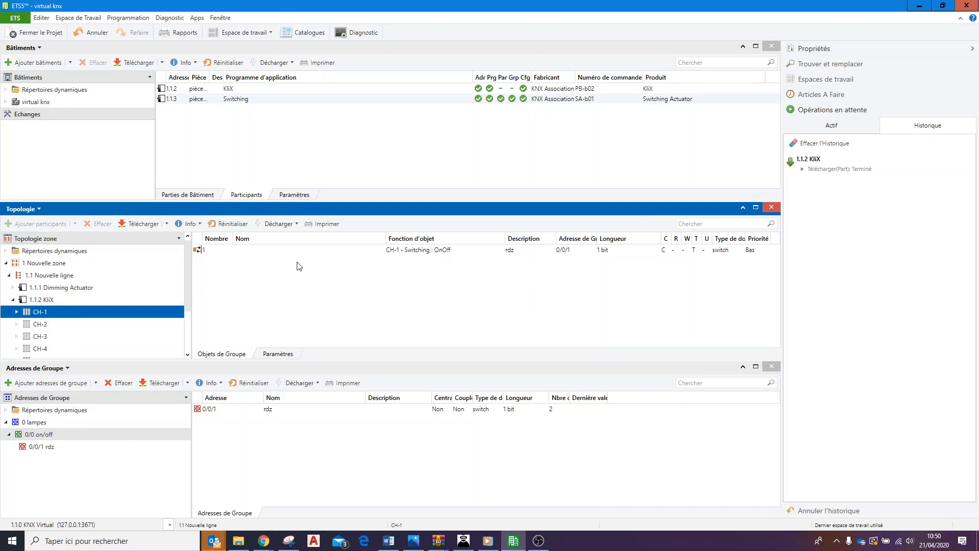
left_click(43, 323)
left_click(40, 337)
left_click(41, 324)
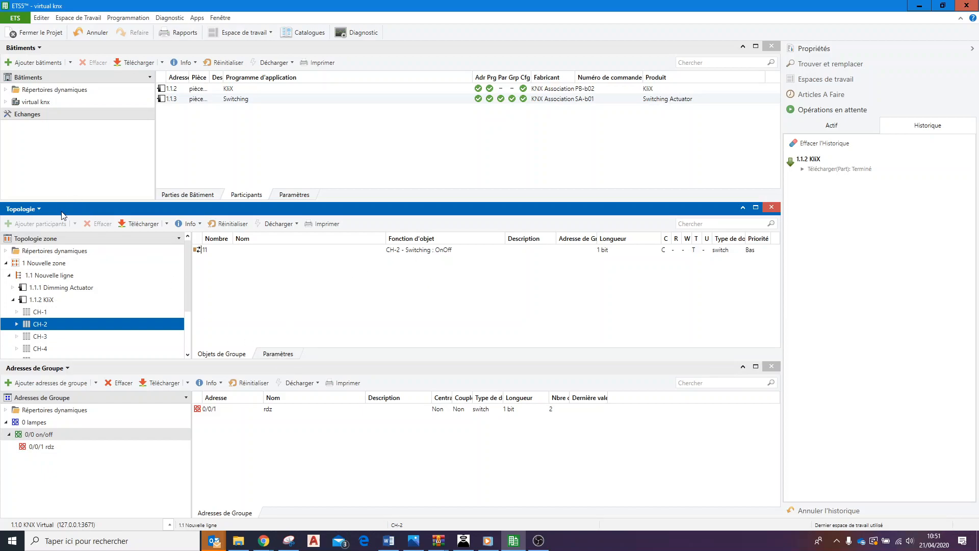
left_click(280, 357)
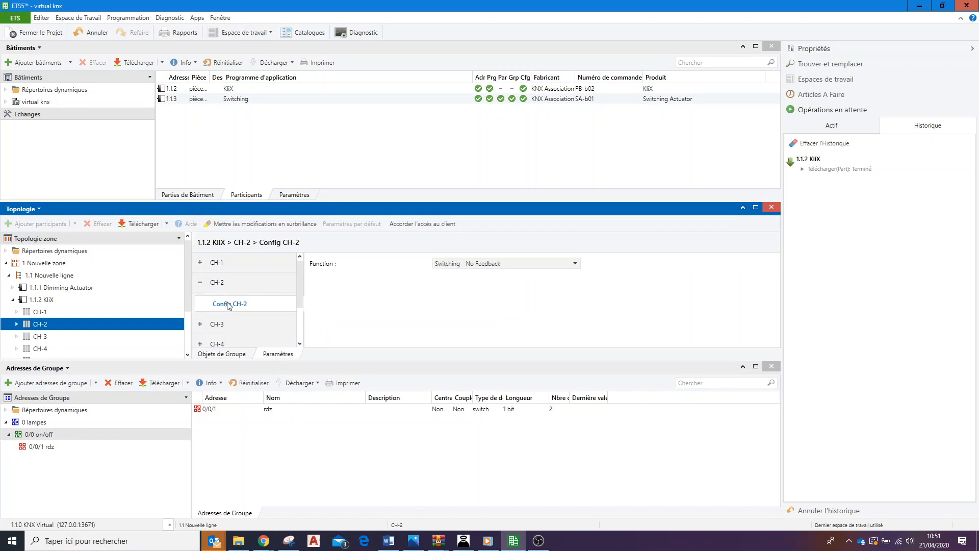
left_click(526, 264)
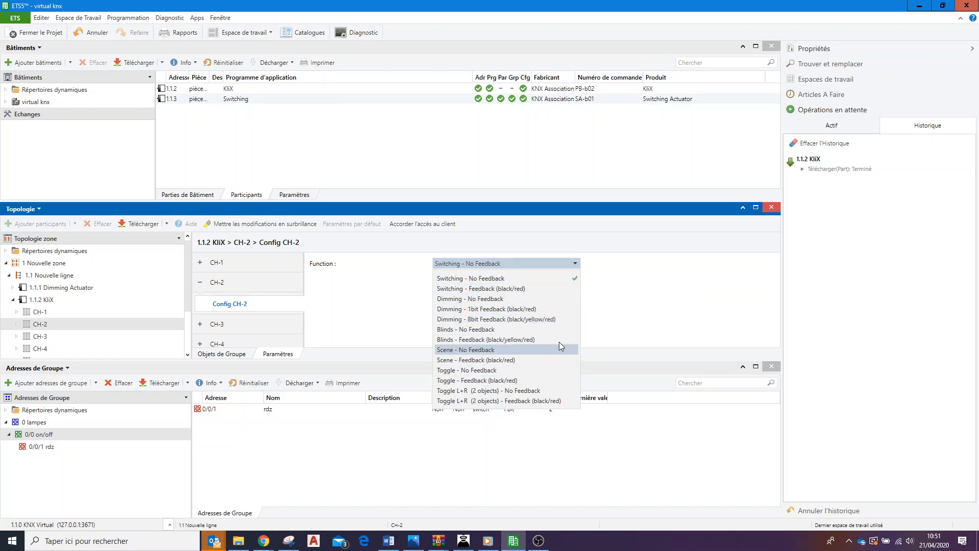
left_click(469, 370)
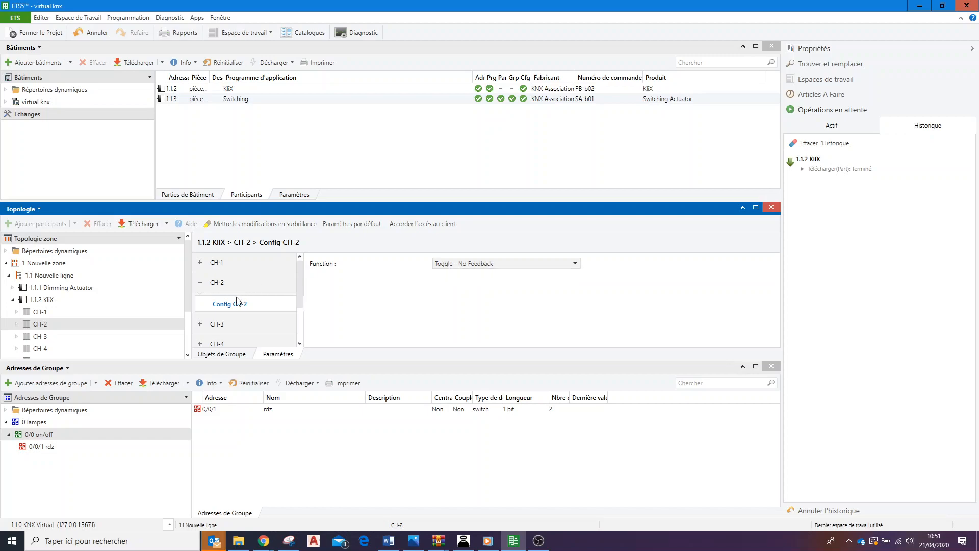
left_click(220, 355)
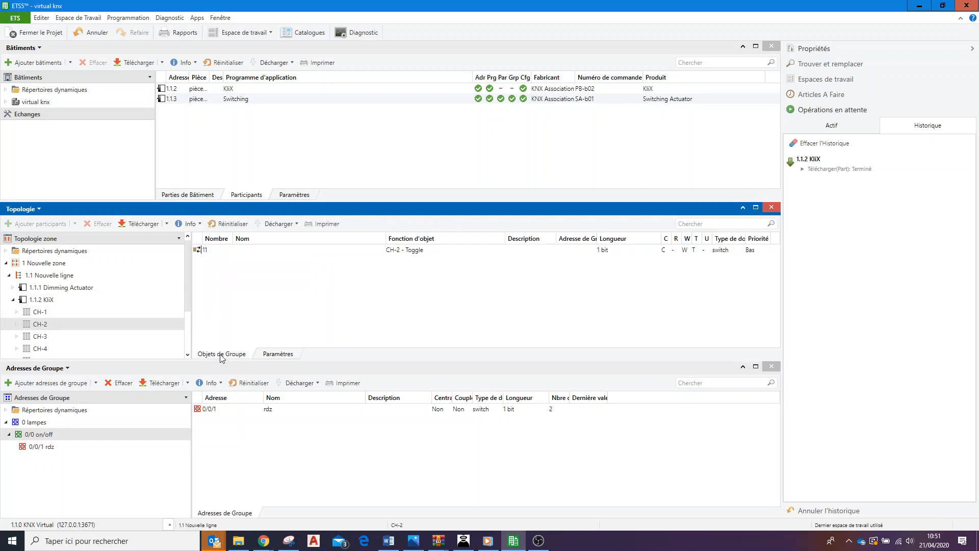
left_click(405, 253)
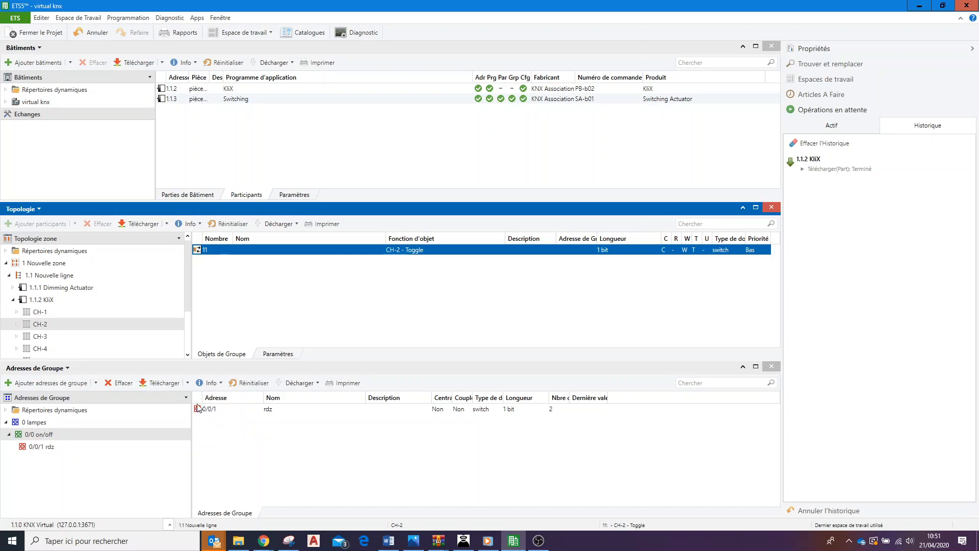
Step: Add a group address named telerupteur to the 0/0 on/off middle group
left_click(51, 449)
left_click(37, 435)
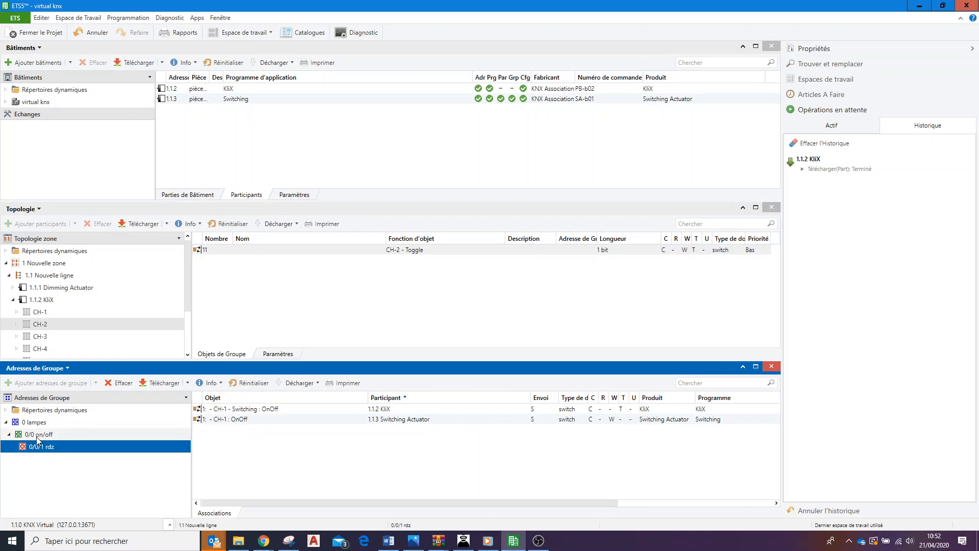
left_click(96, 383)
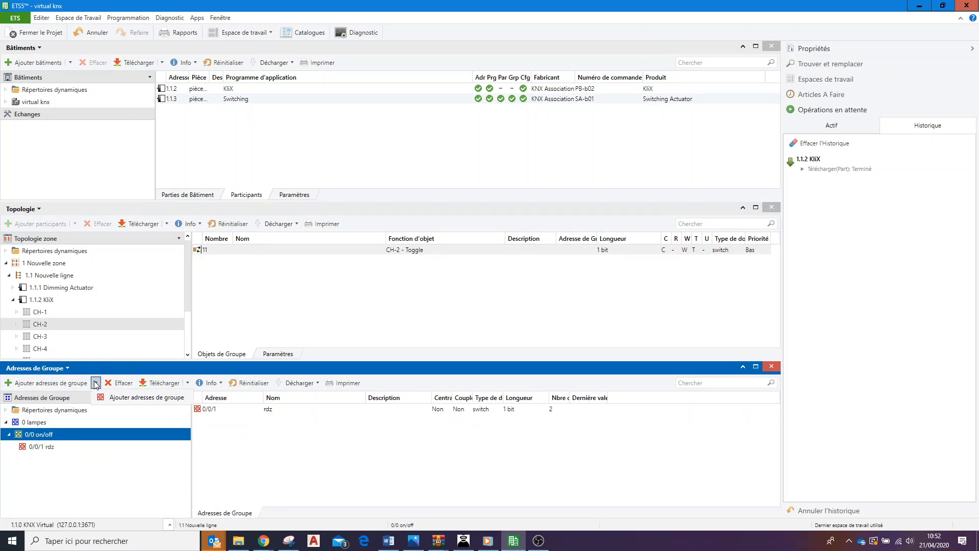
left_click(119, 393)
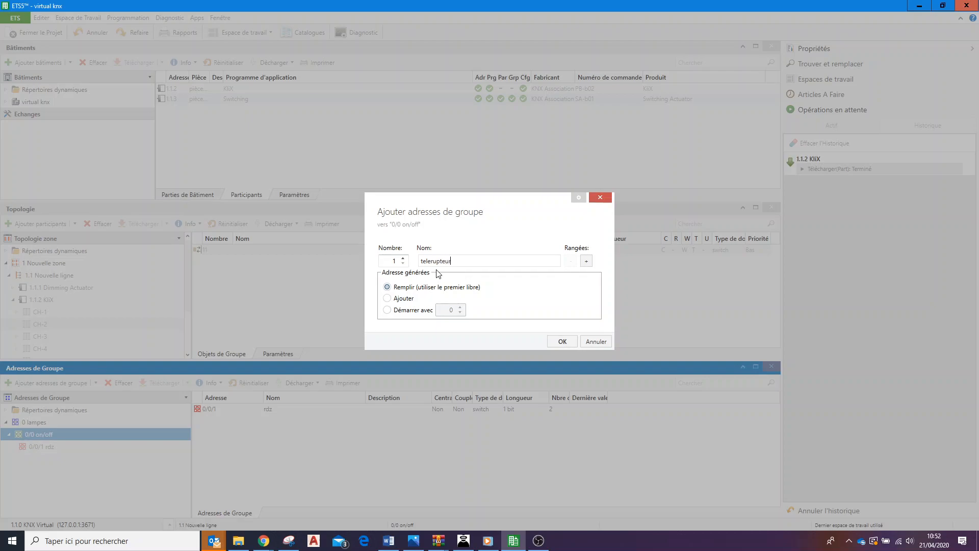
left_click(562, 341)
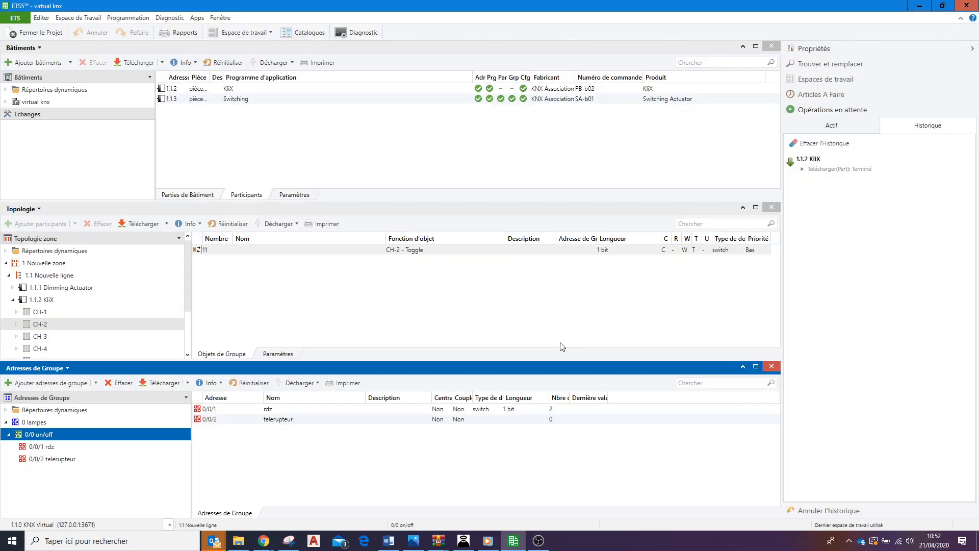
Step: Rename group address 0/0/1 as "on off" in its properties
left_click(55, 446)
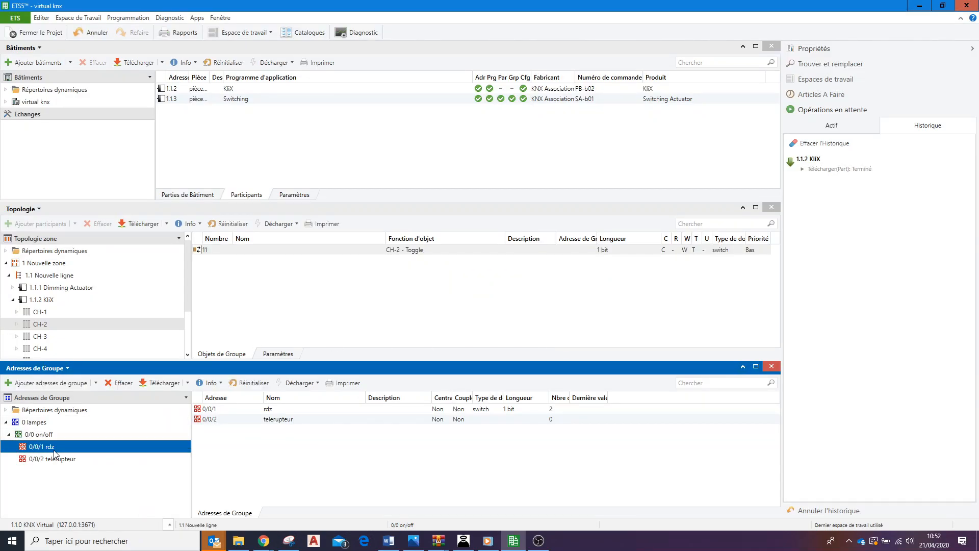
right_click(54, 446)
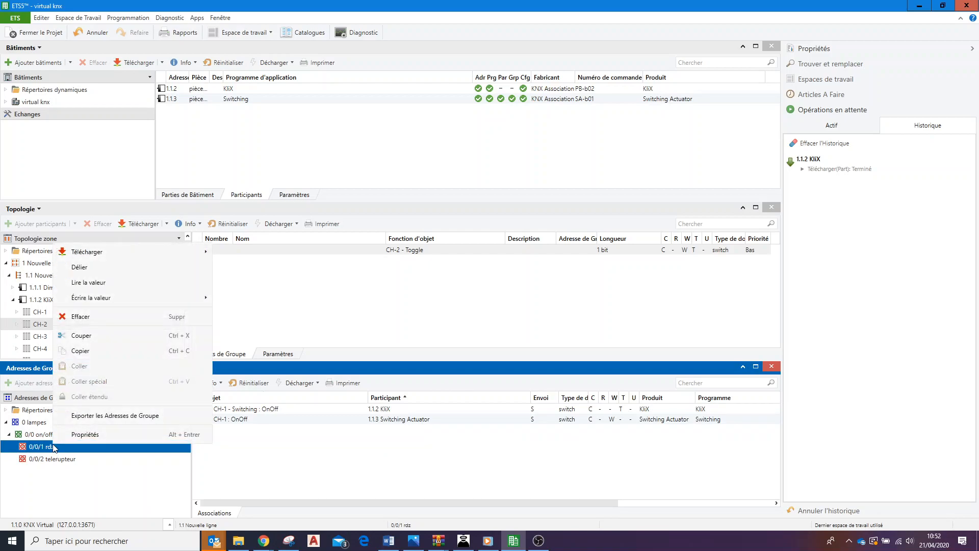
left_click(85, 435)
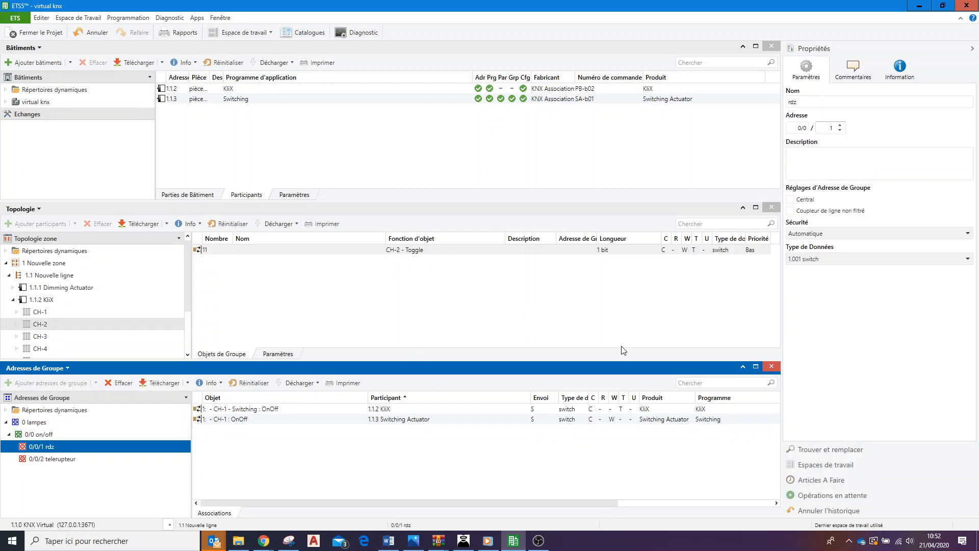
left_click(810, 99)
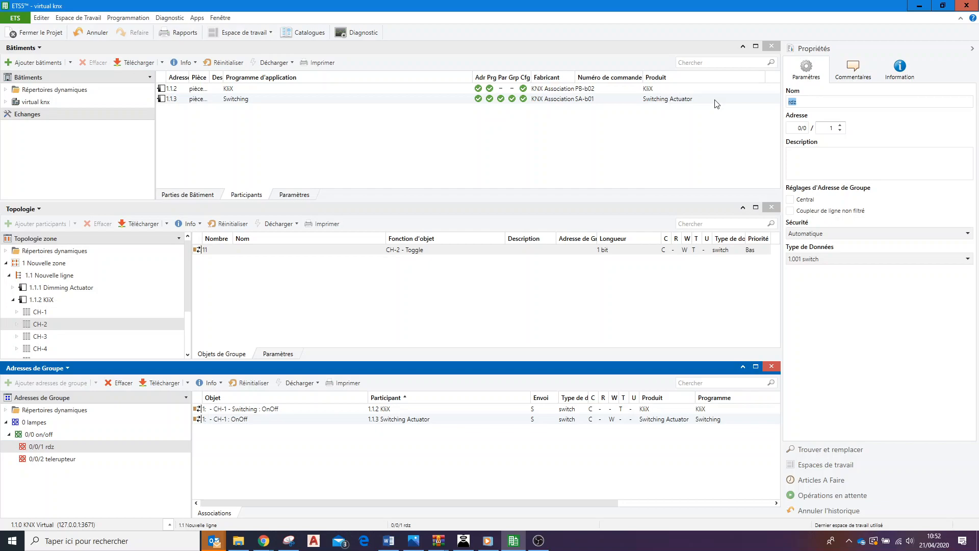
type("on off")
key("Return")
Step: Rename the 0/0 middle group as "binaire"
left_click(46, 458)
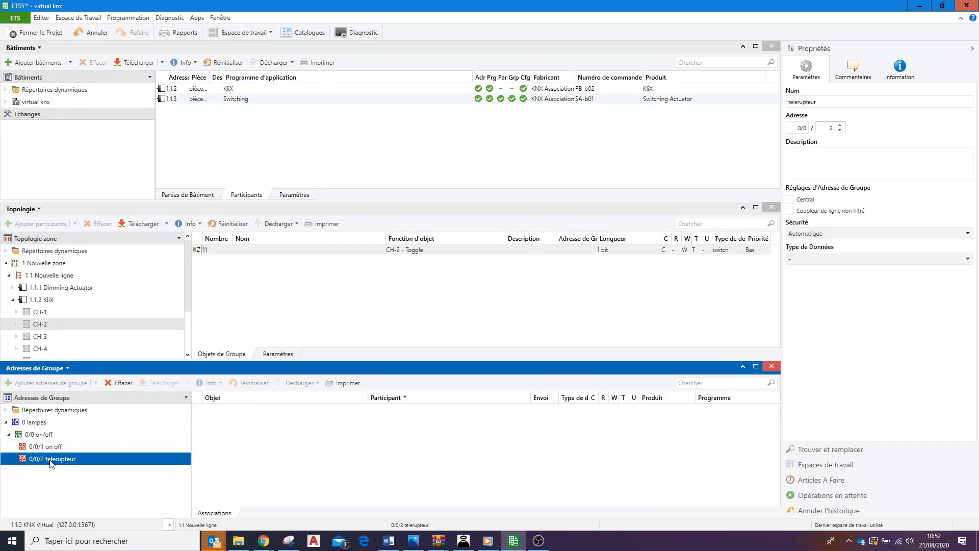
left_click(51, 435)
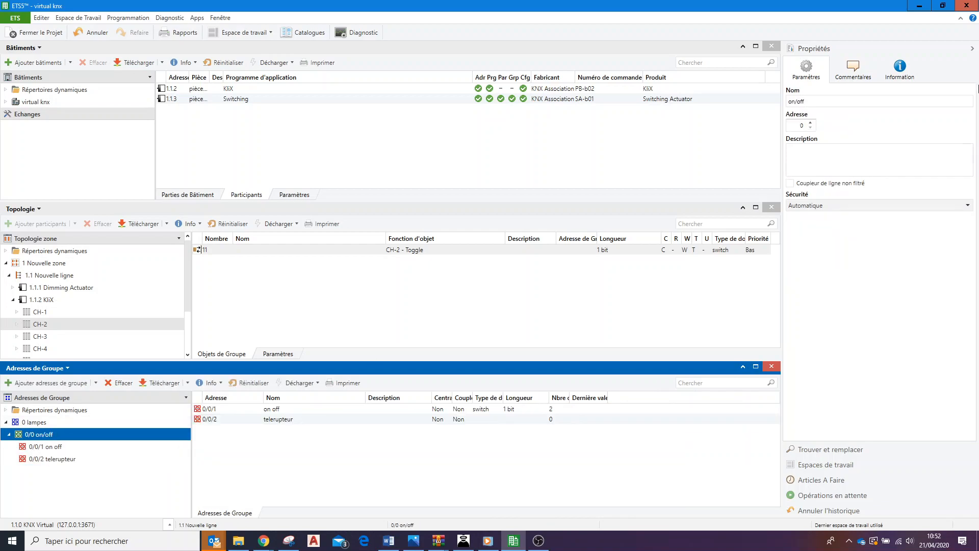
left_click(795, 101)
type("binaire")
Step: Link the KliX CH-2 Toggle object and the Switching Actuator CH-1 OnOff object to group address 0/0/2 telerupteur
left_click(62, 459)
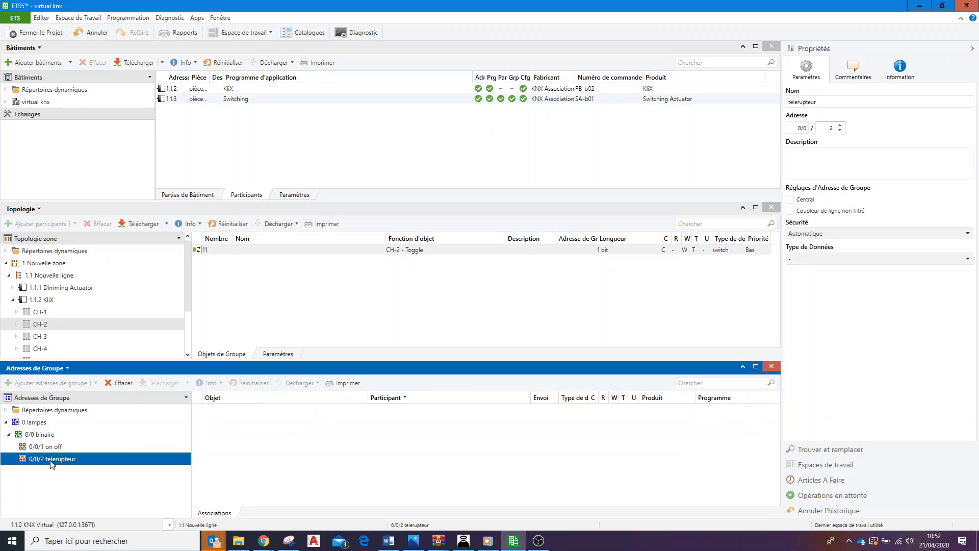
left_click_drag(281, 249, 254, 444)
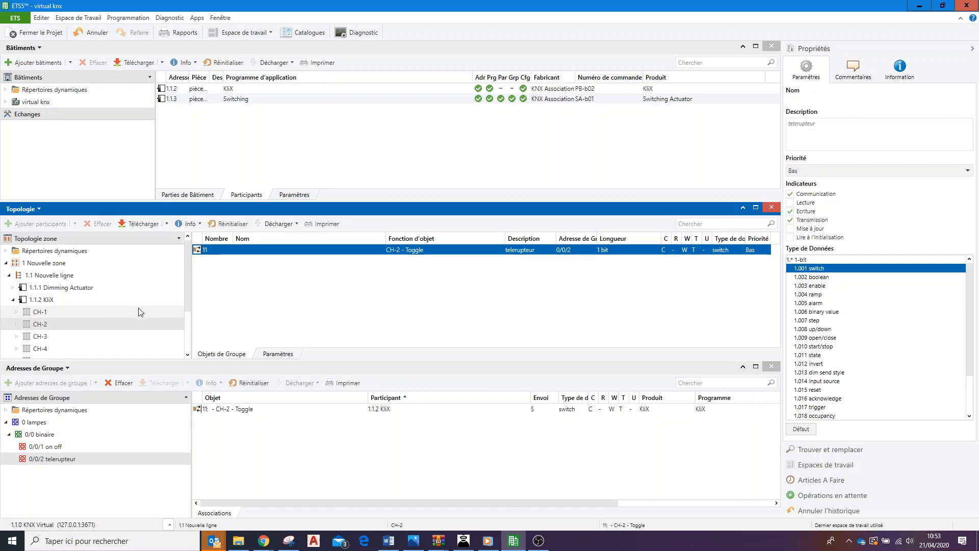
left_click(13, 300)
left_click(45, 312)
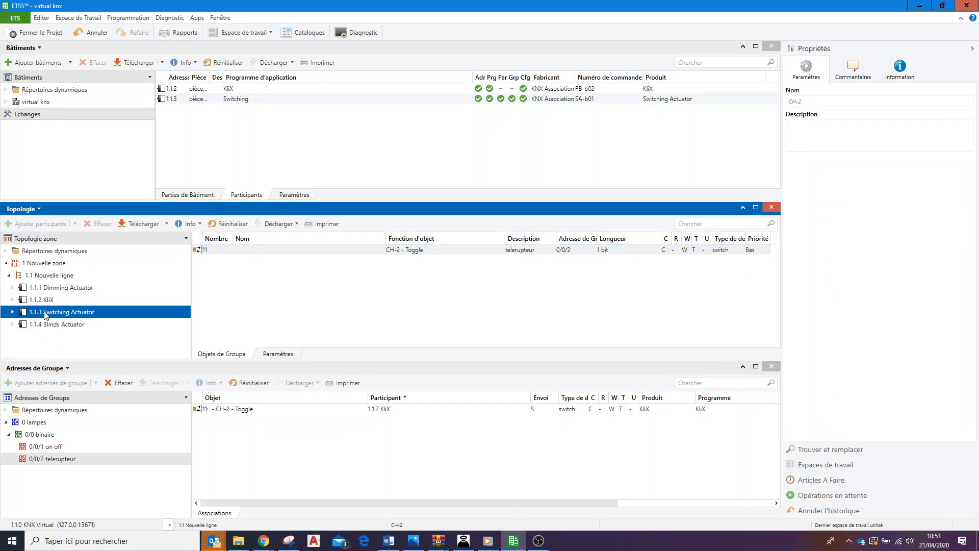
left_click(13, 312)
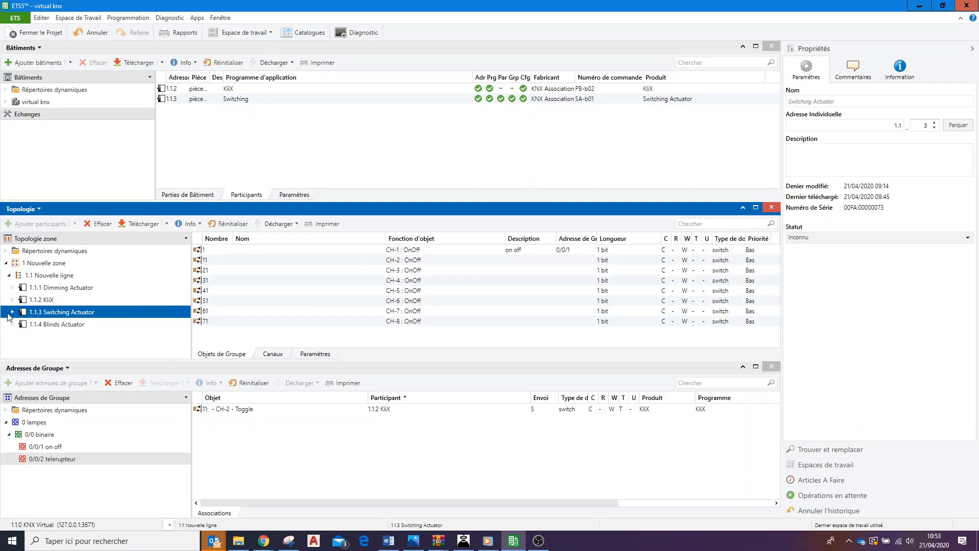
left_click(39, 324)
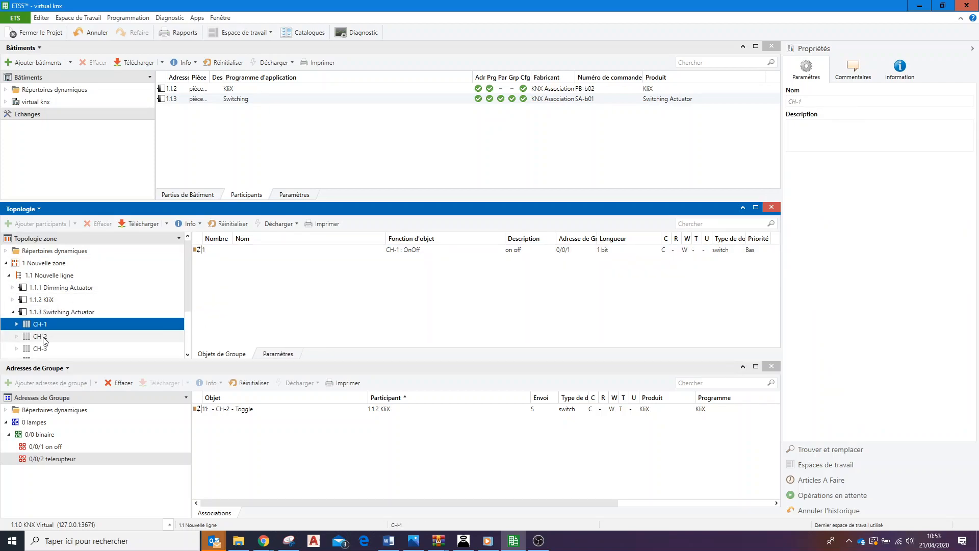
left_click(45, 337)
left_click(41, 324)
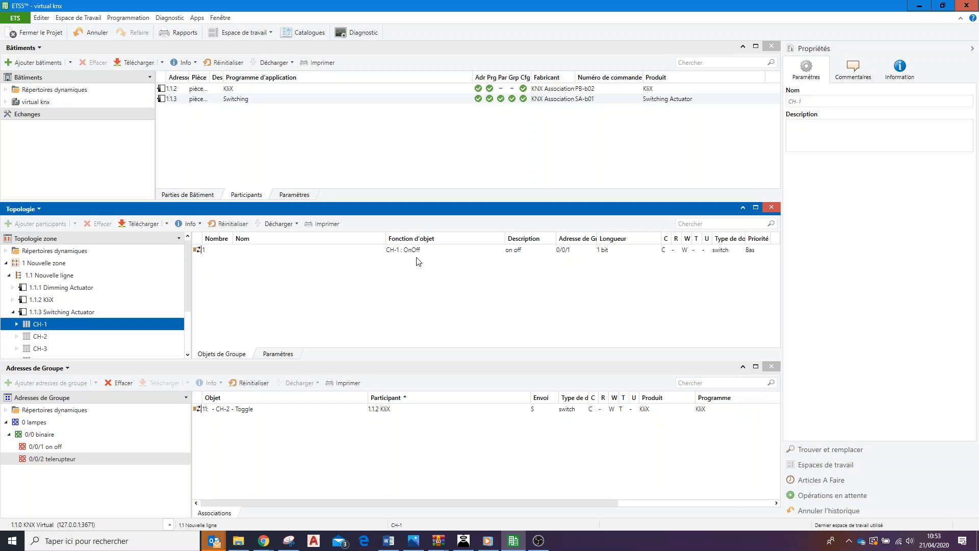
left_click_drag(206, 252, 228, 432)
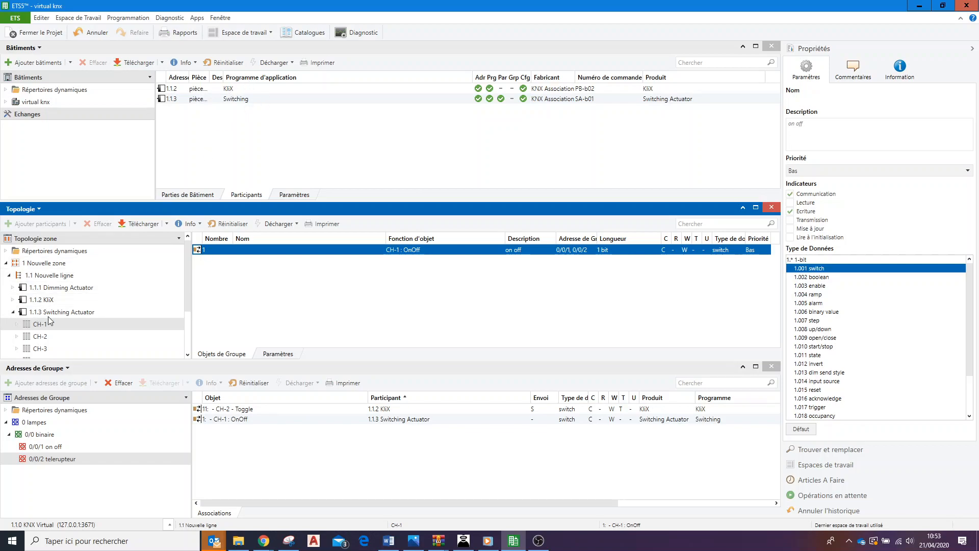
Step: Run a partial download to the 1.1.2 KliX device
left_click(13, 311)
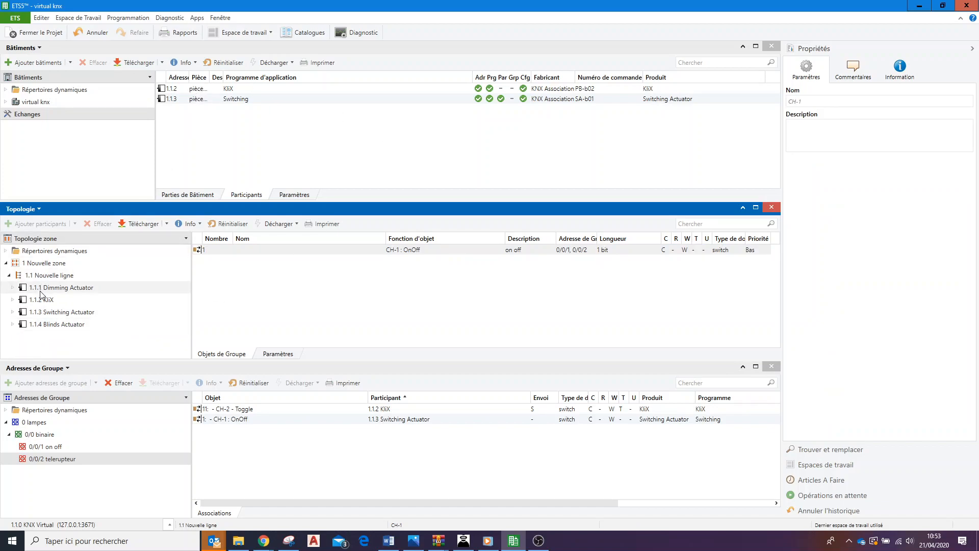
right_click(65, 300)
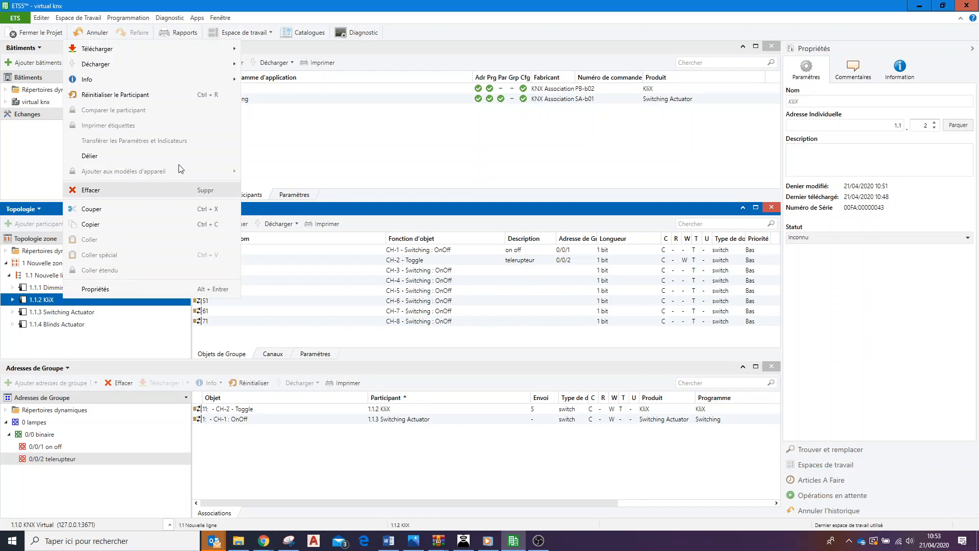
mouse_move(182, 46)
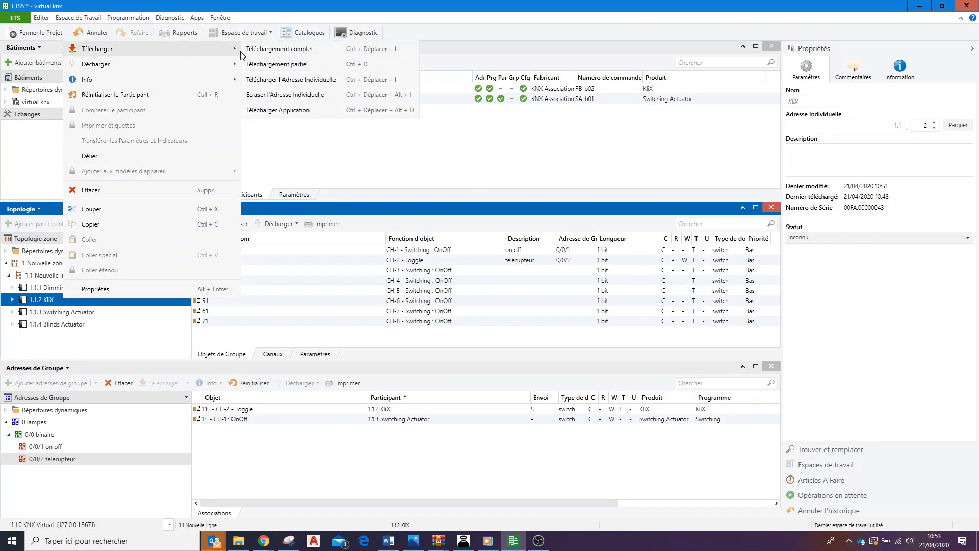
left_click(293, 65)
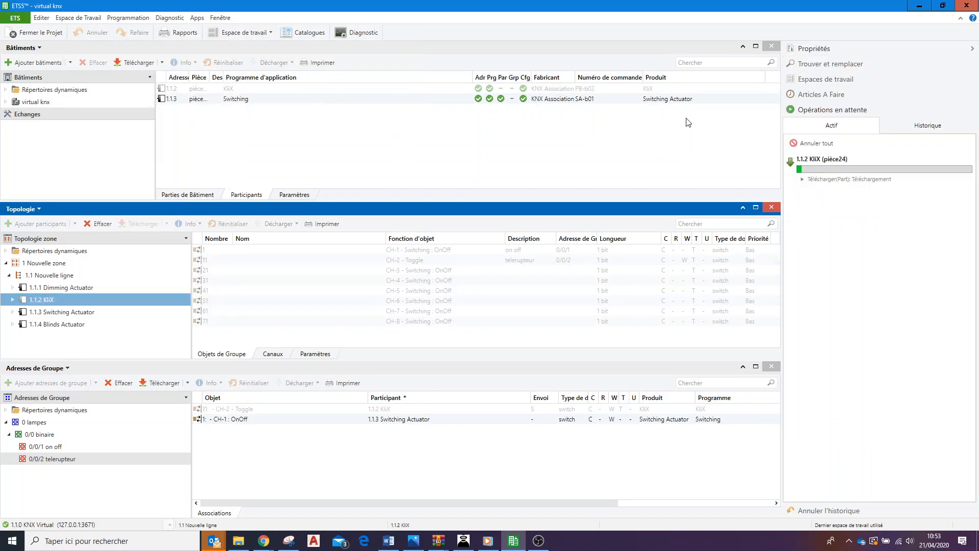
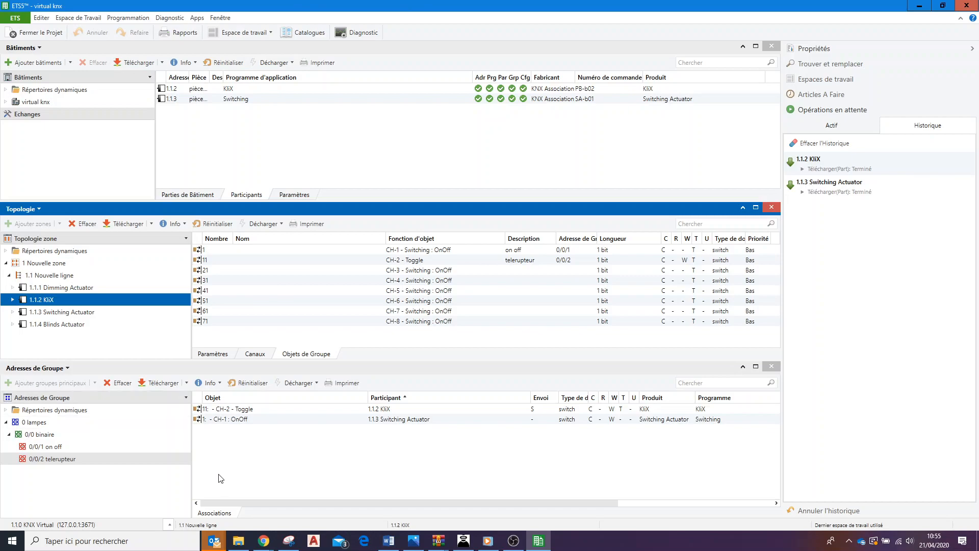
Step: List the group objects of the 1.1.3 Switching Actuator and switch to KNX Virtual
left_click(64, 312)
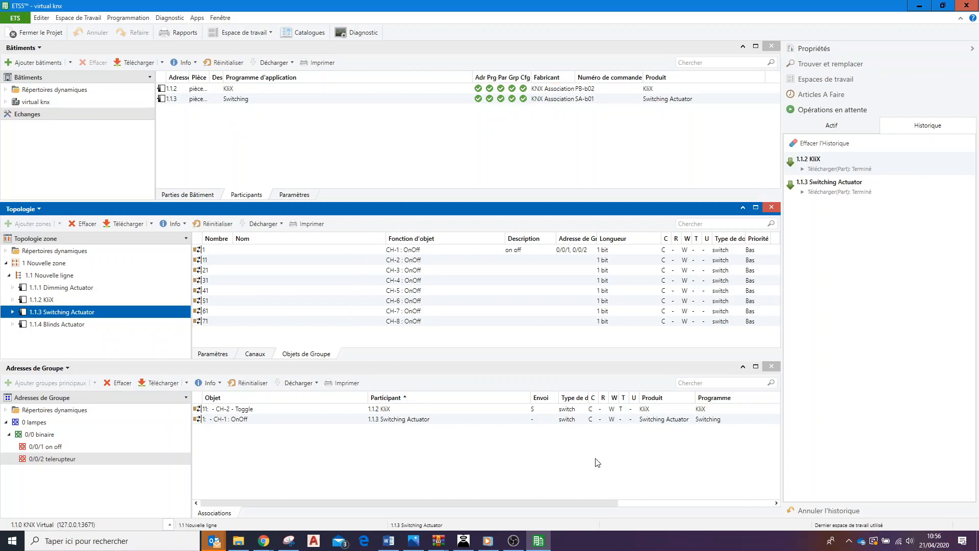
left_click(514, 545)
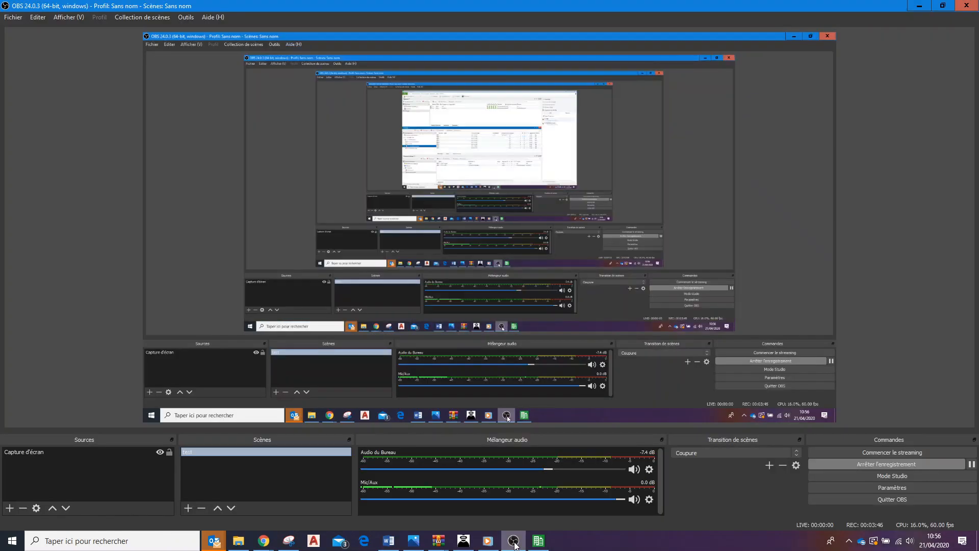
left_click(513, 545)
left_click(464, 541)
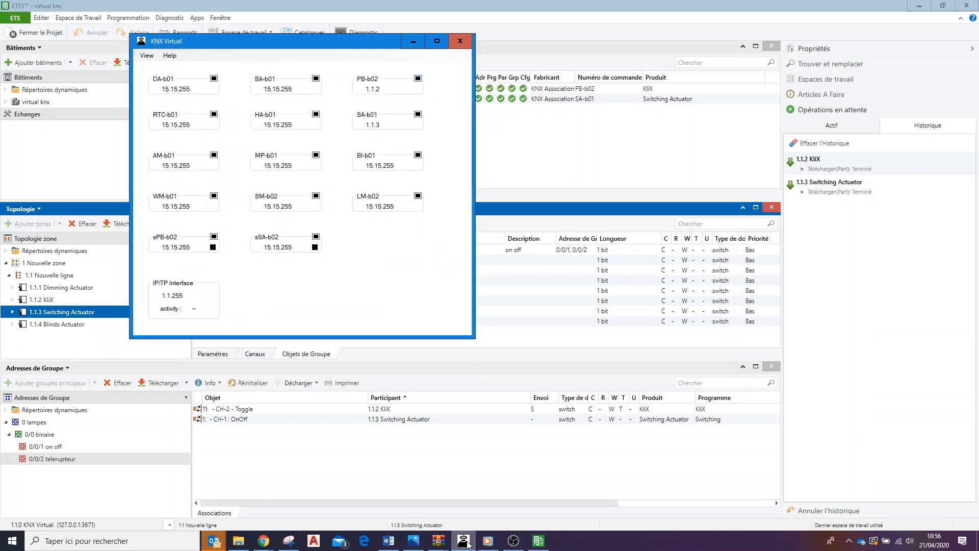
Step: Show the push buttons and lamps view, reset the kaputt ch1 lamp, and test switching it with the first-row 1 and 0 buttons
left_click(147, 56)
left_click(157, 68)
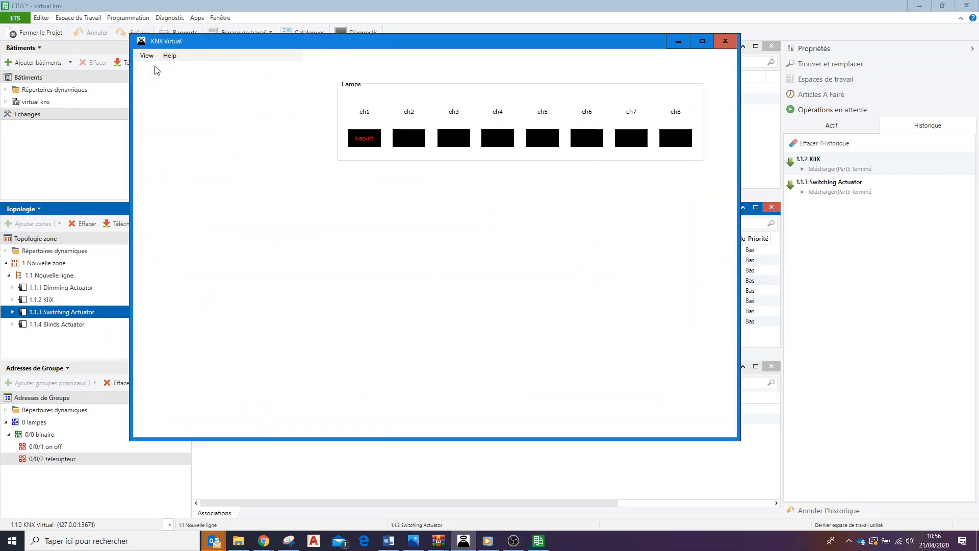
left_click(365, 139)
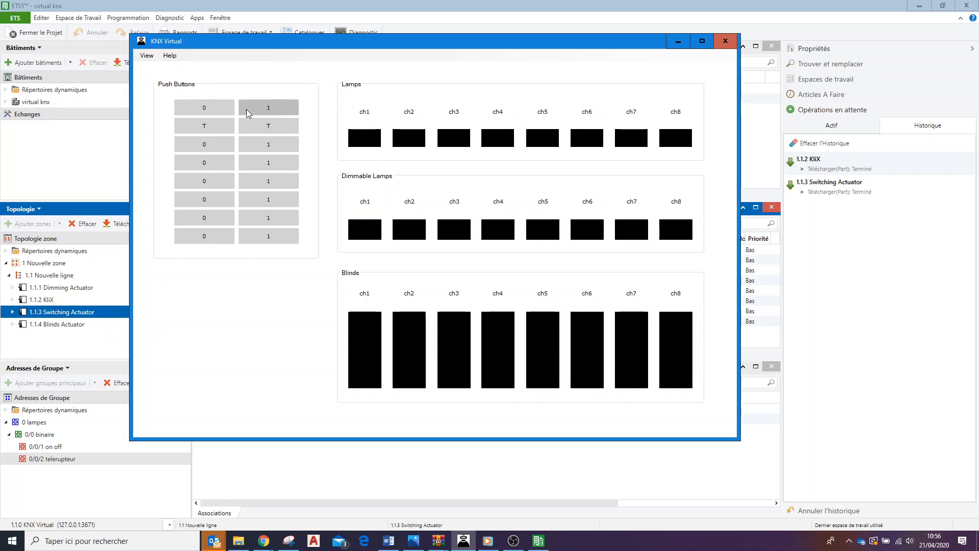
left_click(262, 110)
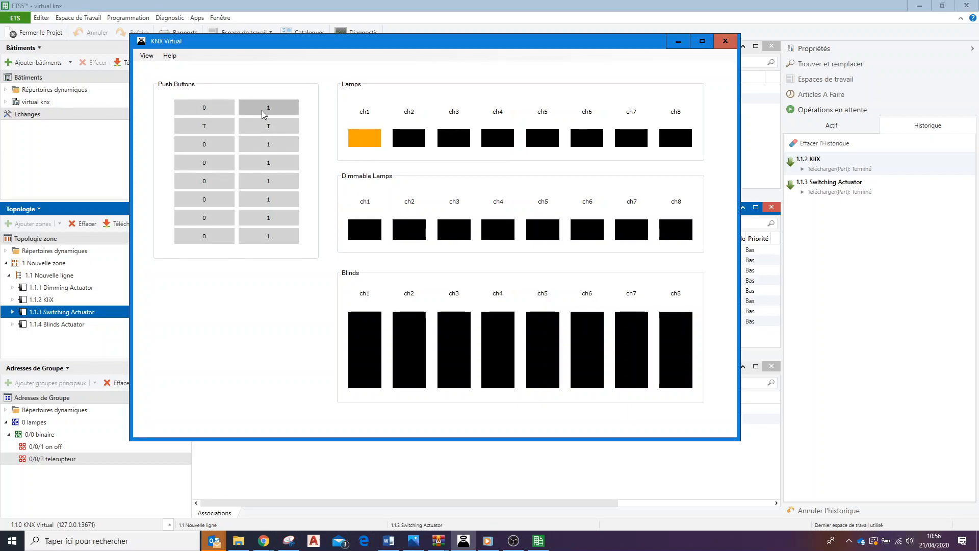
left_click(214, 109)
left_click(259, 104)
left_click(208, 102)
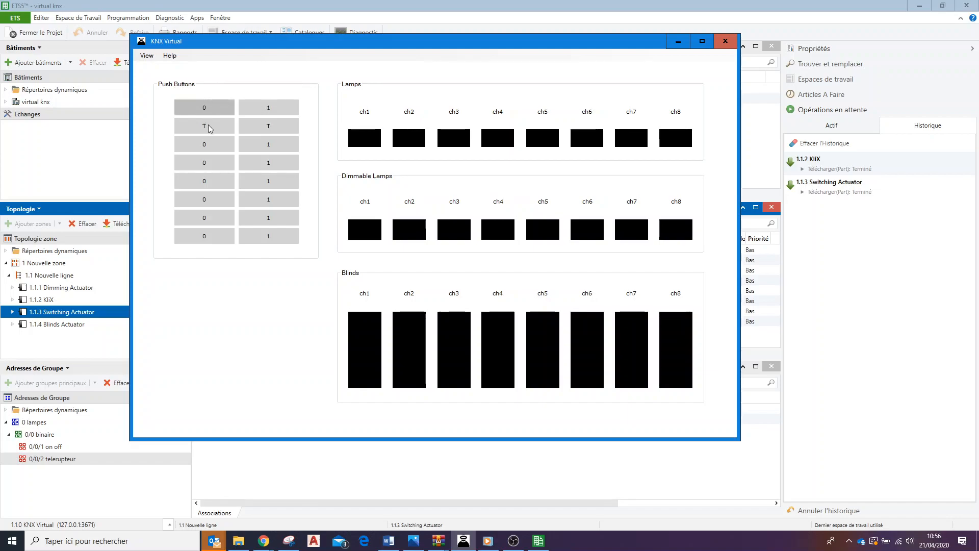
Step: Test toggling the ch1 lamp repeatedly with both T push buttons in the second row
left_click(269, 127)
left_click(269, 127)
left_click(268, 125)
left_click(267, 125)
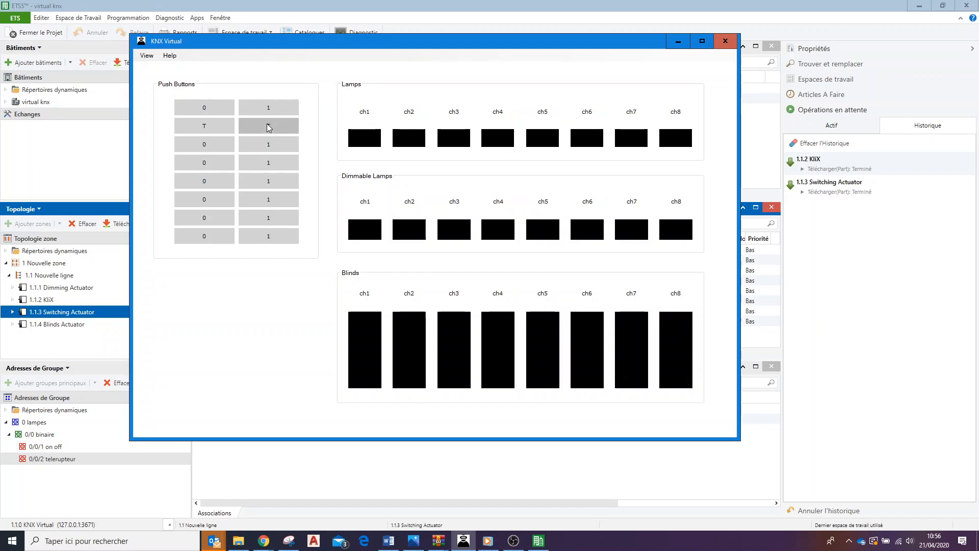
left_click(219, 122)
left_click(218, 123)
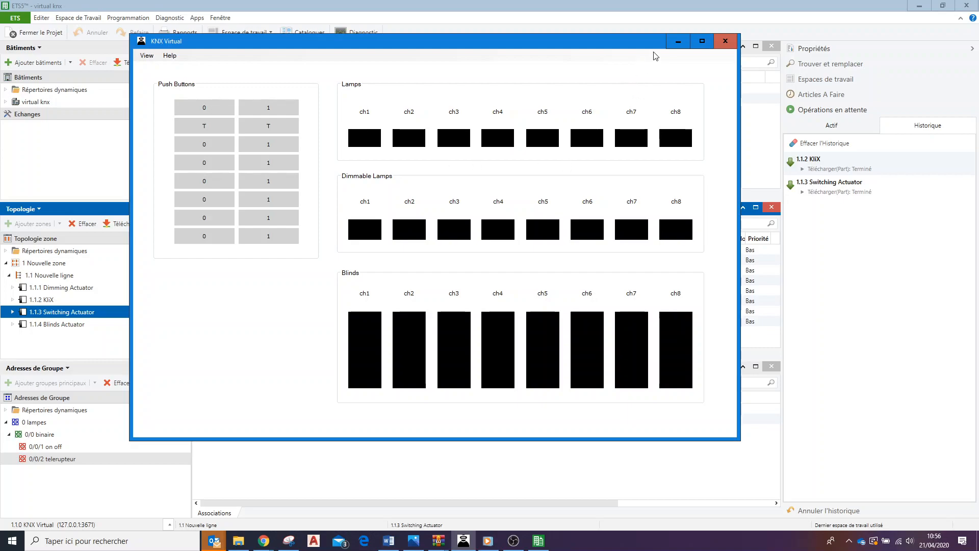
Step: Return to ETS5 and set the function of channel CH-3 on the 1.1.2 KliX device to Dimming - No Feedback
left_click(680, 42)
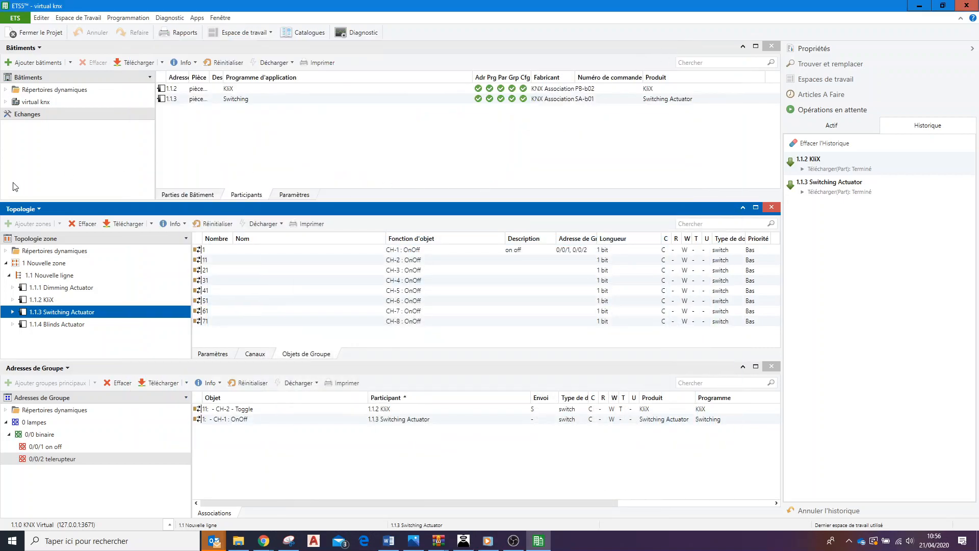
left_click(36, 301)
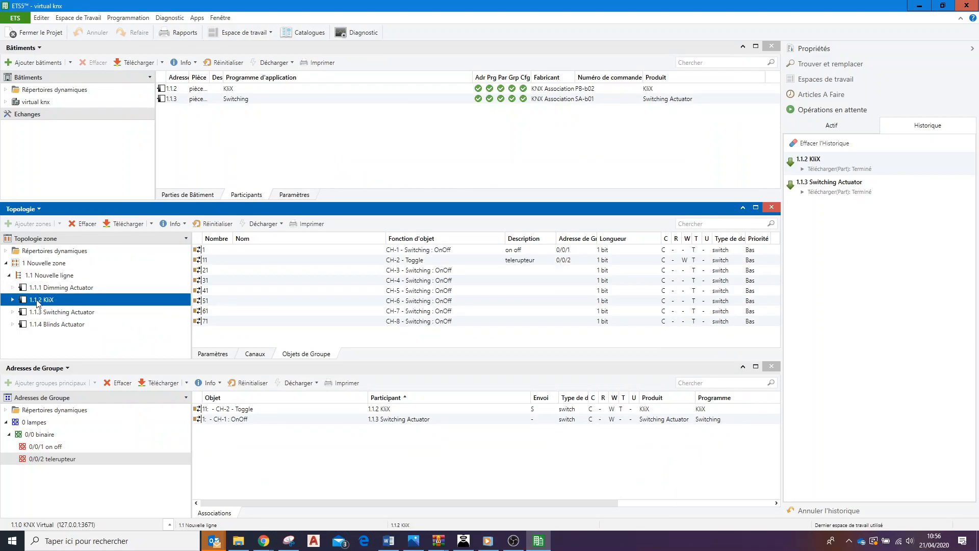
left_click(14, 300)
left_click(46, 336)
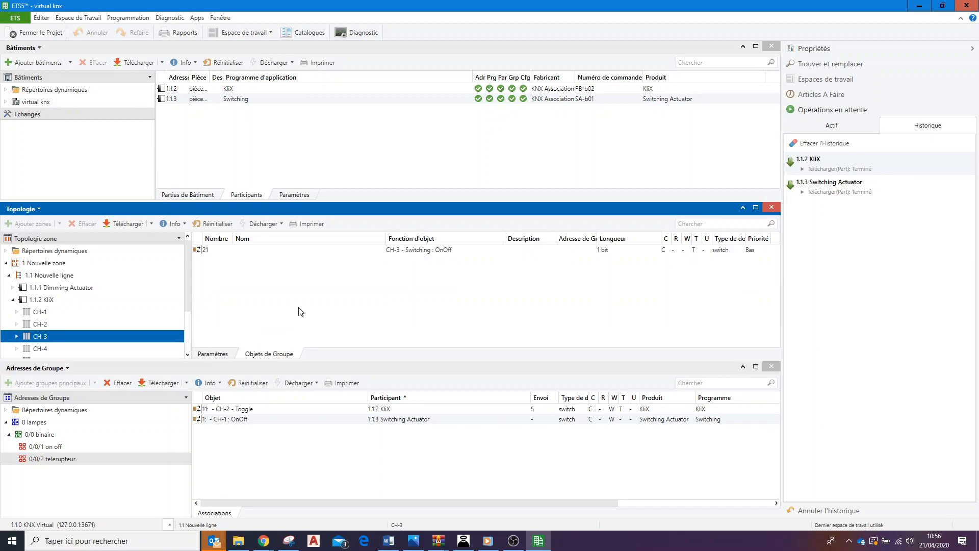
left_click(213, 354)
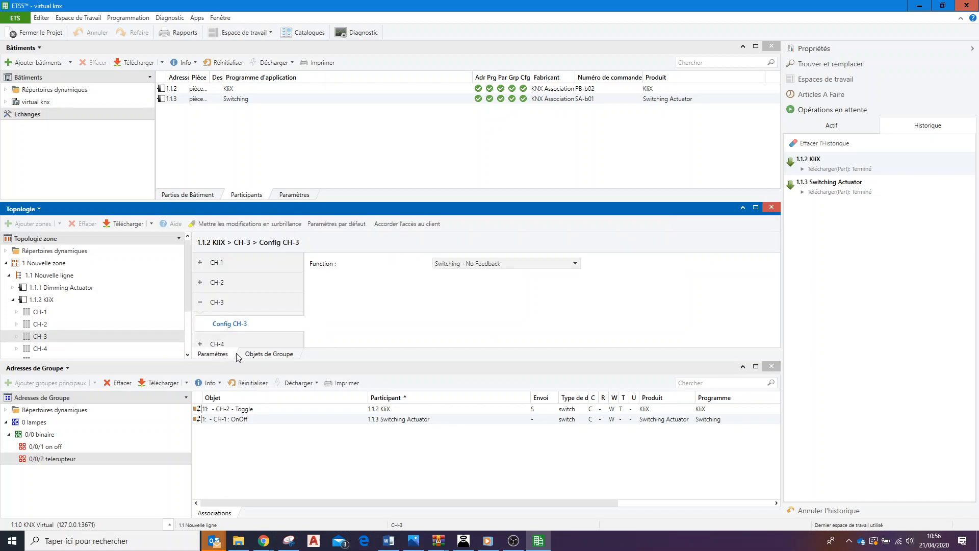
left_click(575, 264)
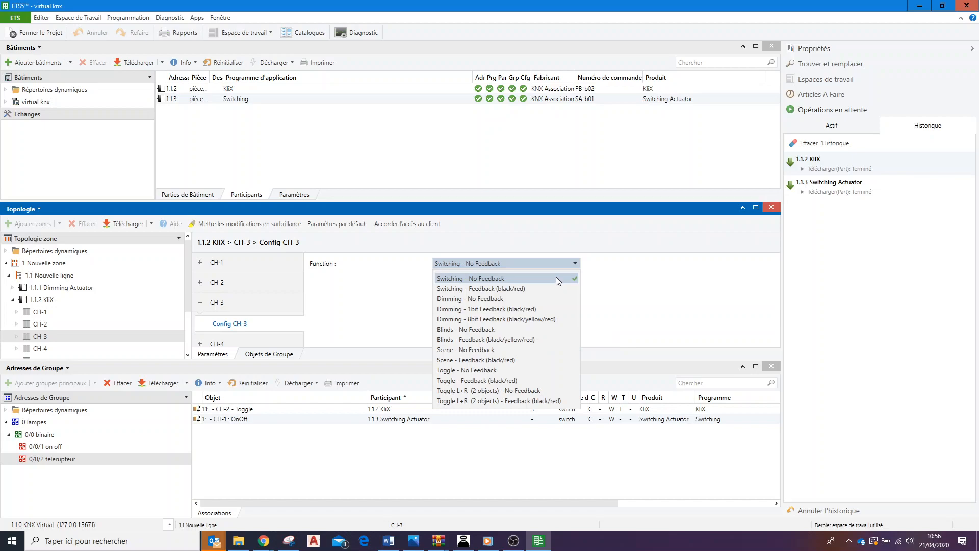
left_click(497, 301)
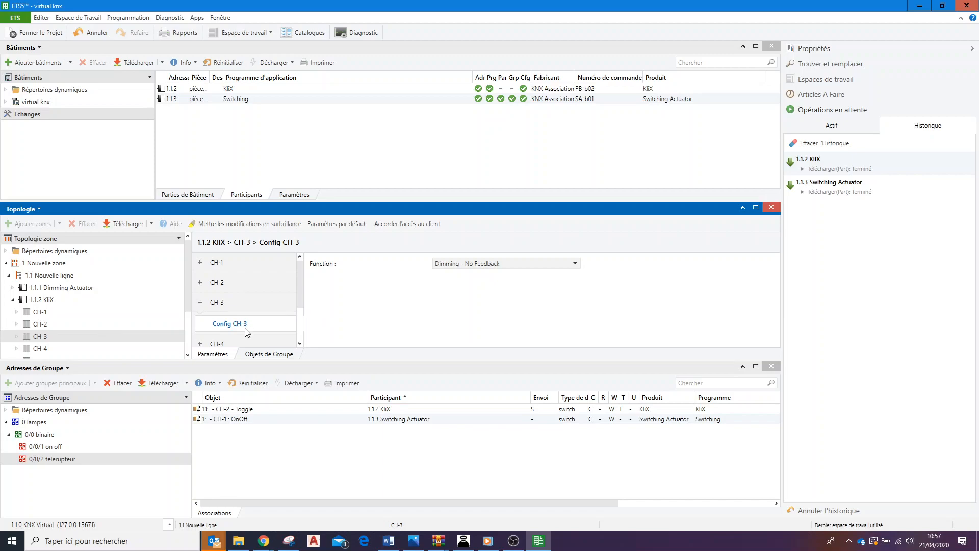
Step: List the group objects of KliX CH-3 and examine the Dimming OnOff and Dimming Control objects
left_click(262, 356)
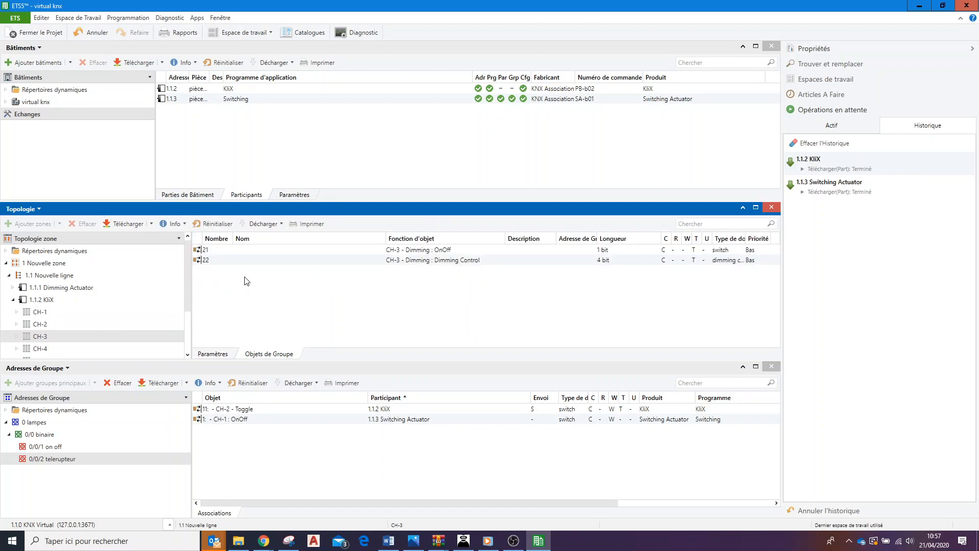
left_click(563, 261)
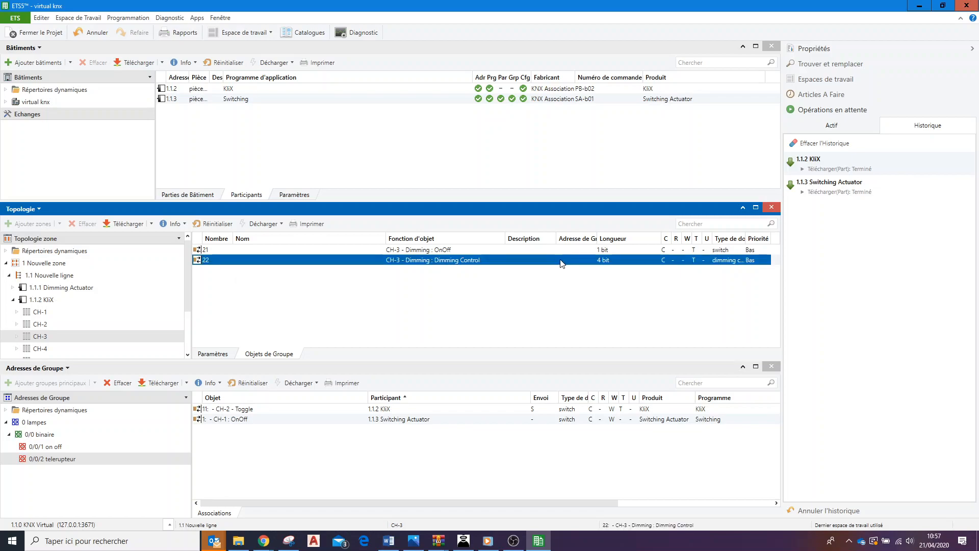
left_click(547, 253)
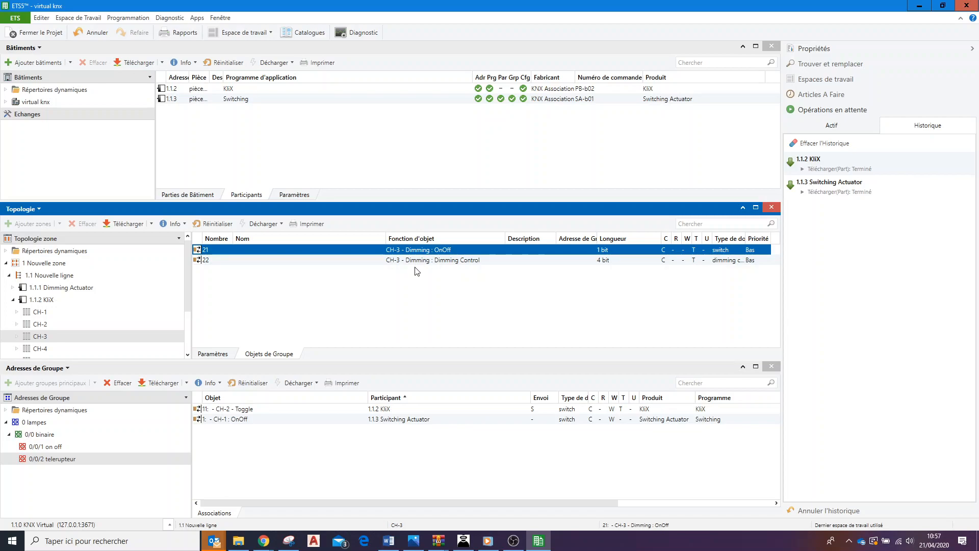
Step: Add one new group address under the 0/0 binaire middle group, using the first free address
left_click(54, 436)
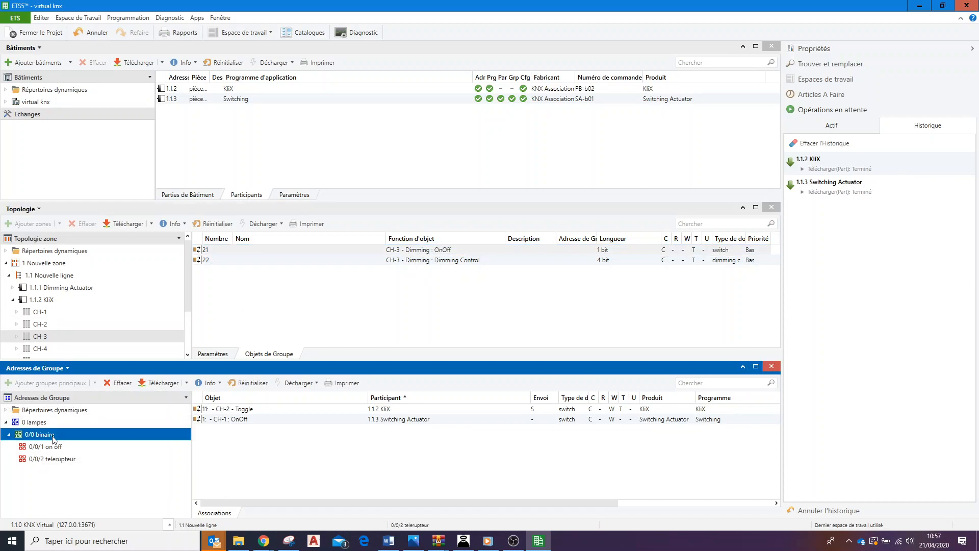
left_click(95, 384)
left_click(116, 396)
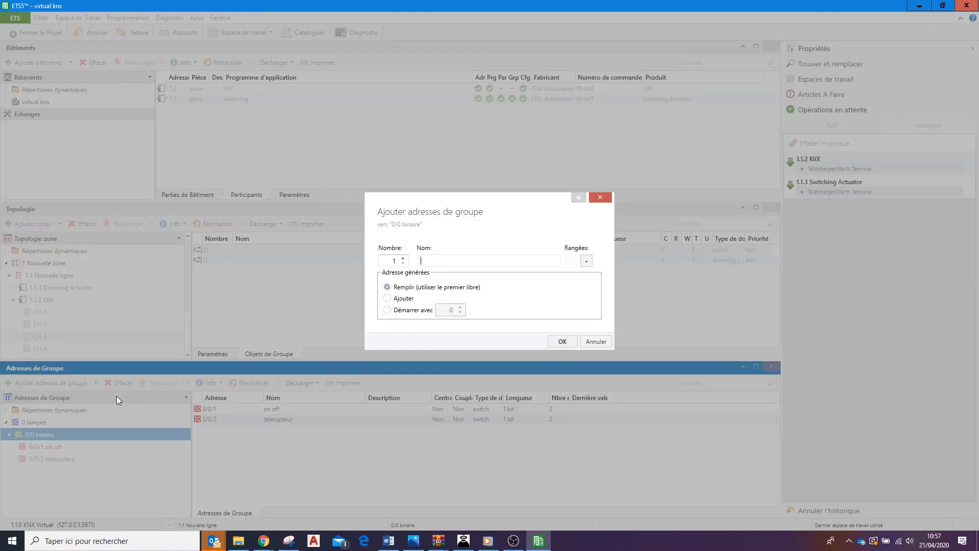
left_click(562, 341)
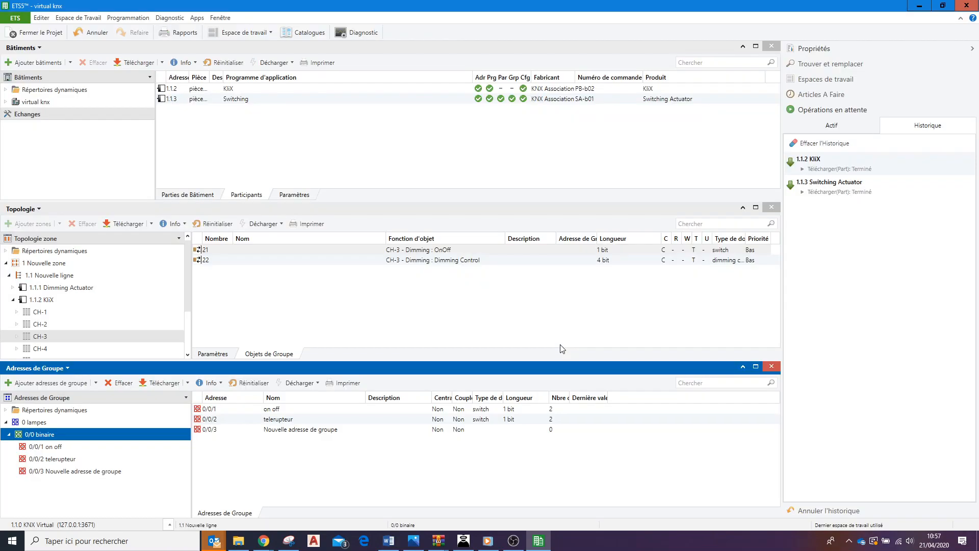
Step: Rename the new group address 0/0/3 as "dimming" in its properties
left_click(91, 472)
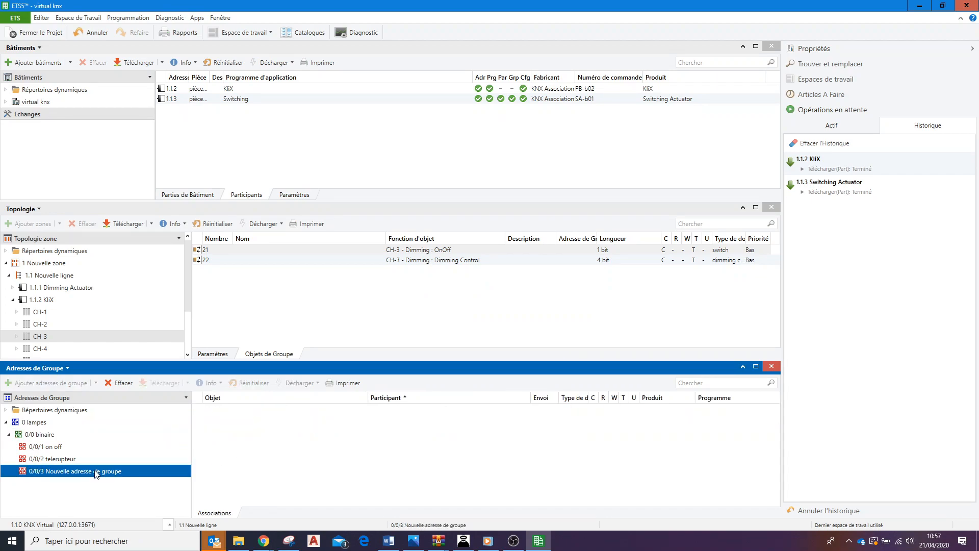
right_click(99, 475)
left_click(127, 461)
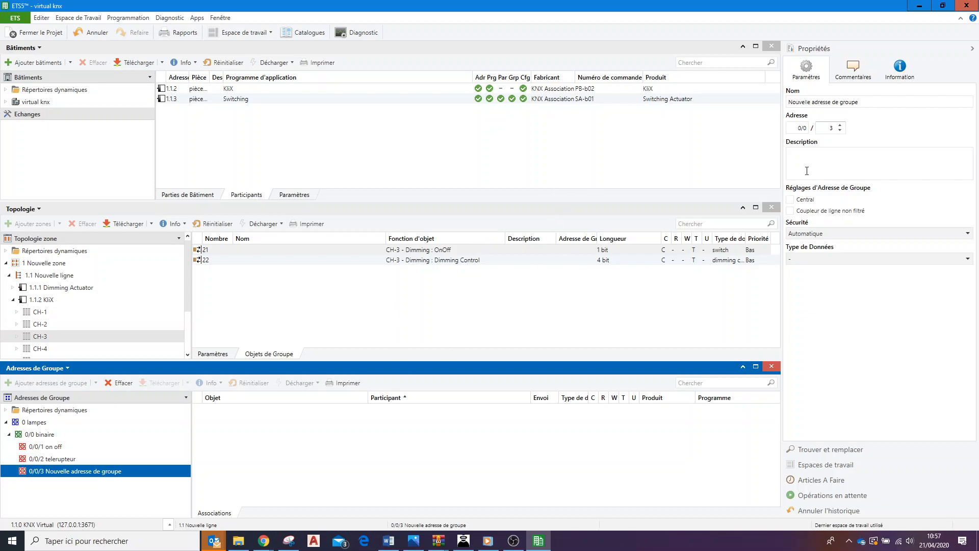
left_click(835, 101)
left_click_drag(860, 102, 726, 109)
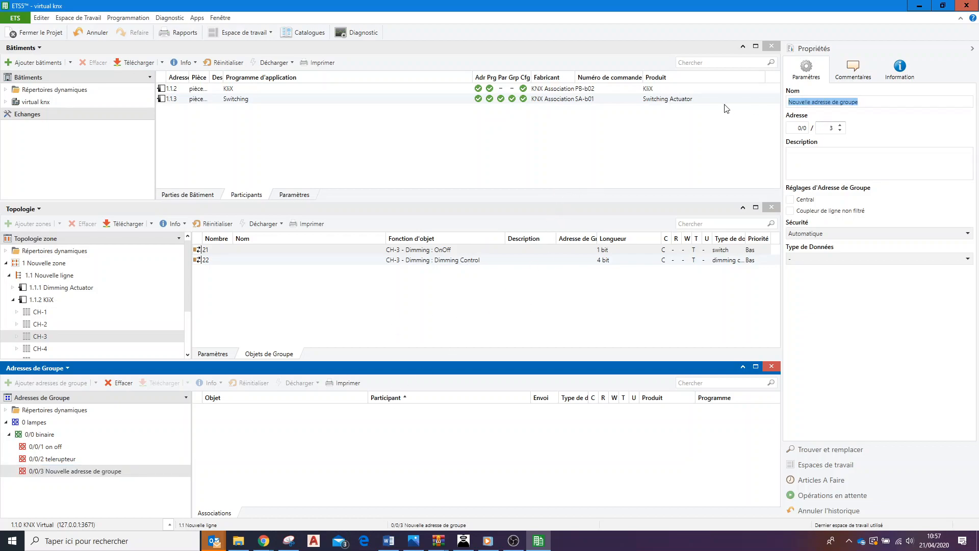
type("dimming")
key("Return")
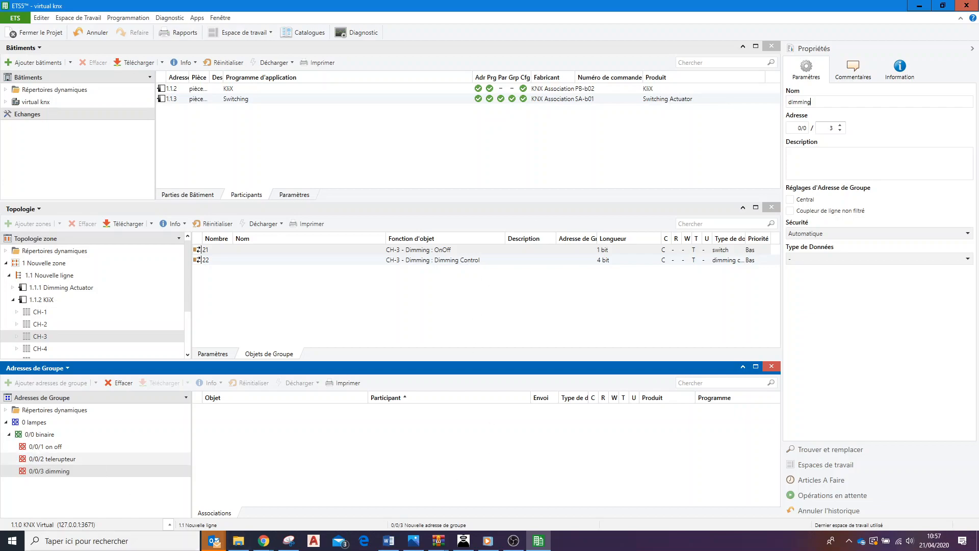
Step: Link the KliX CH-3 Dimming Control object to group address 0/0/3 dimming
left_click(66, 472)
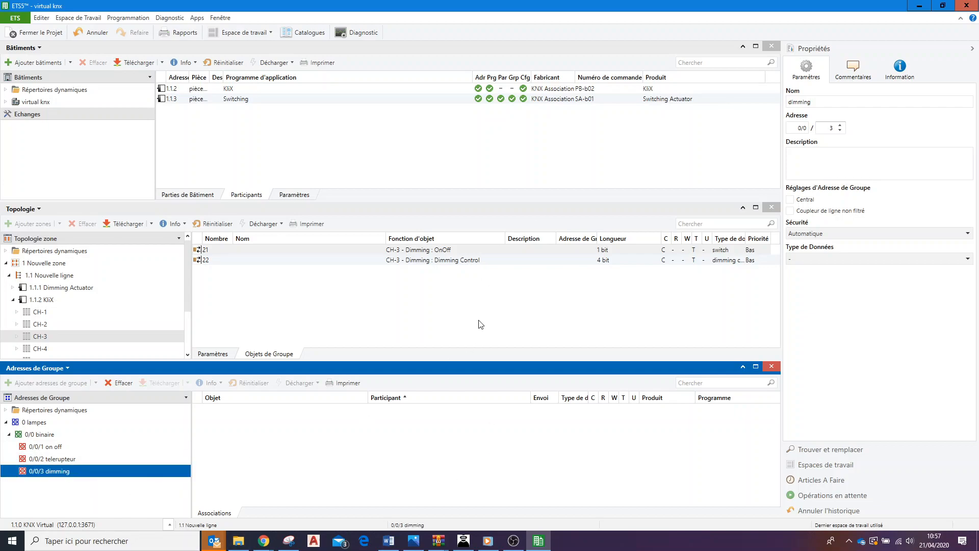
left_click(459, 261)
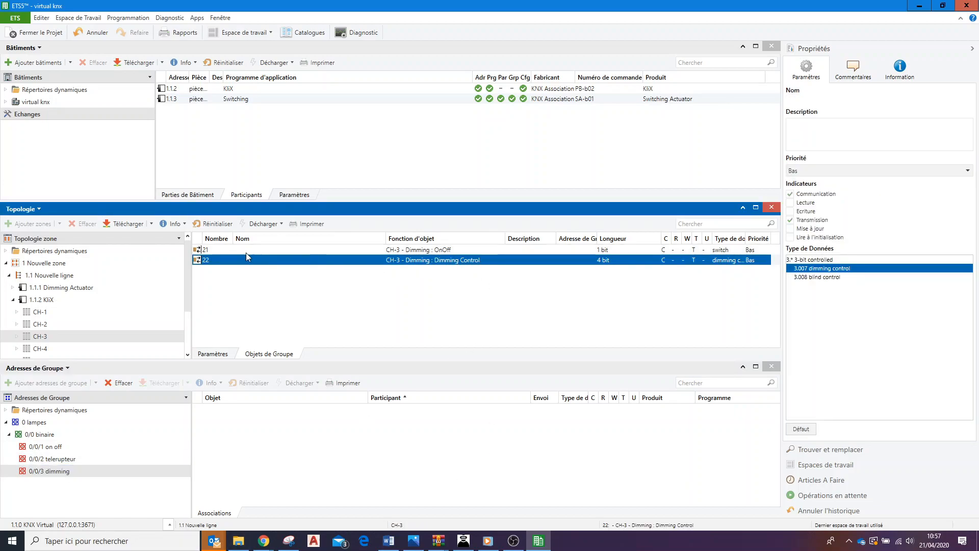
left_click_drag(246, 263, 246, 443)
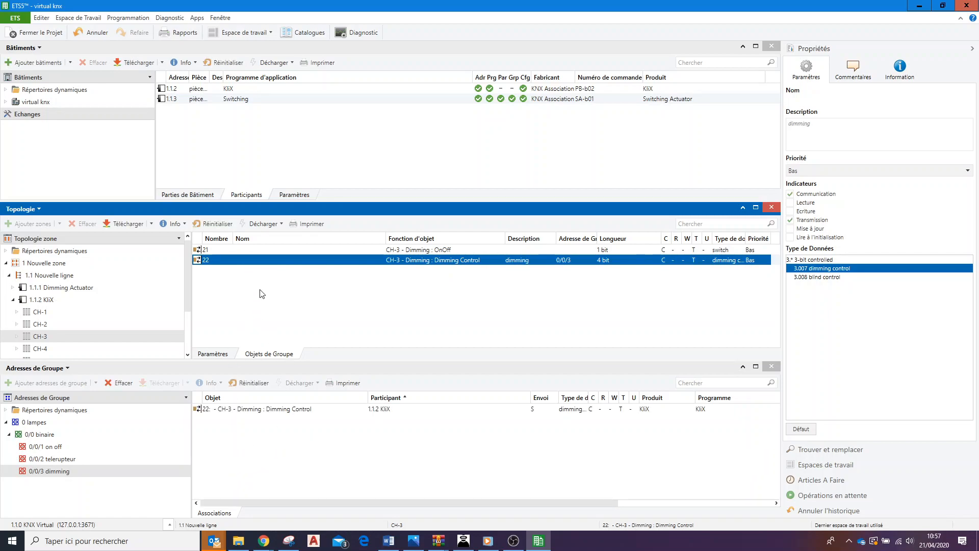
Step: Link the CH-1 Dimming Control object of the 1.1.1 Dimming Actuator to group address 0/0/3 dimming
left_click(14, 299)
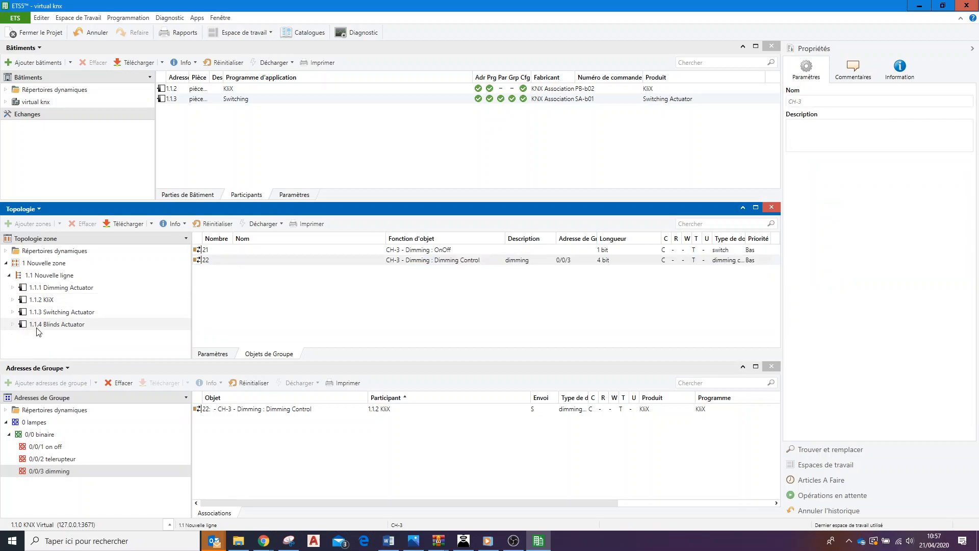
left_click(27, 288)
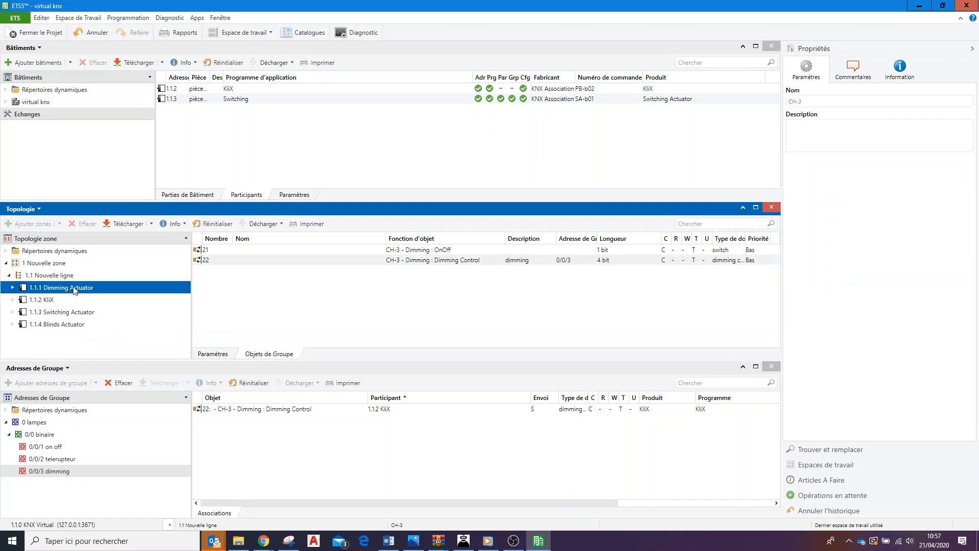
left_click(12, 288)
left_click(40, 300)
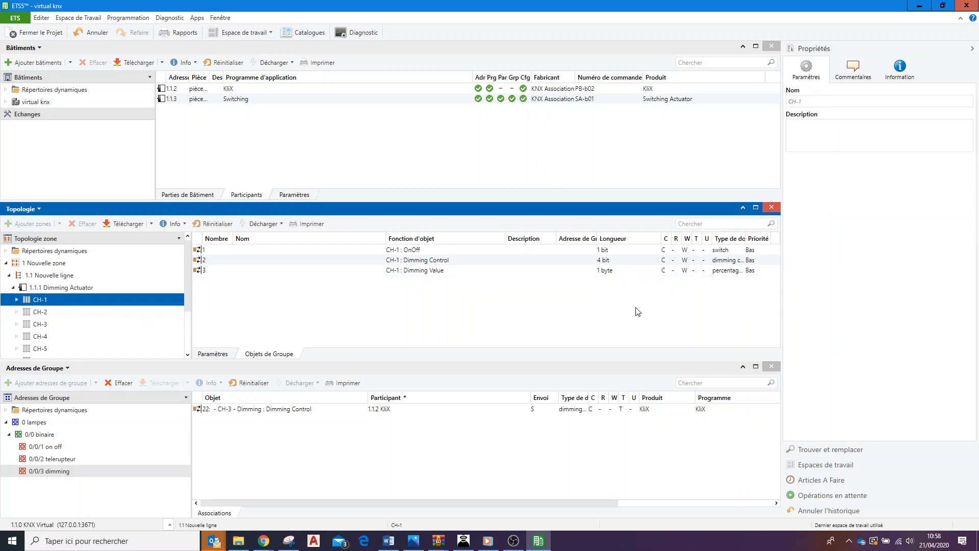
left_click(428, 261)
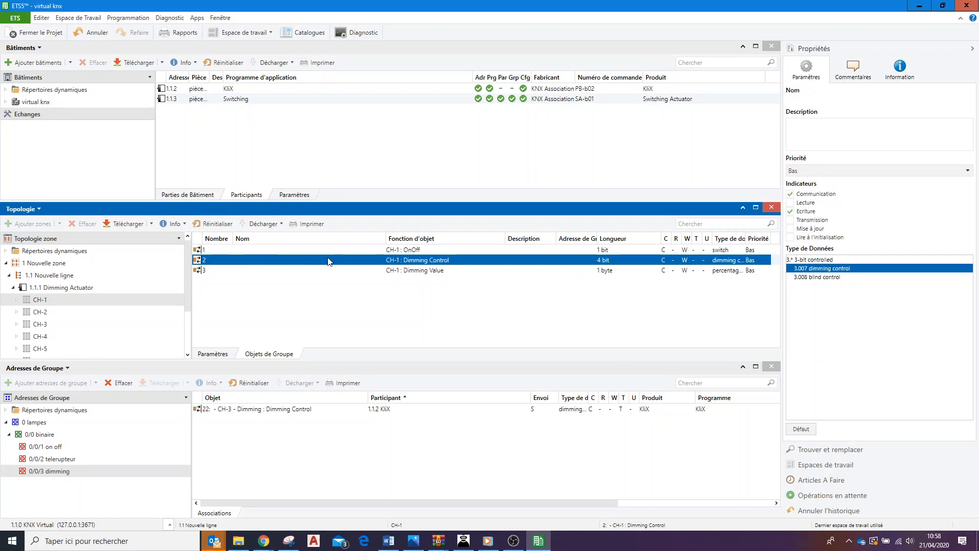
left_click_drag(419, 261, 260, 448)
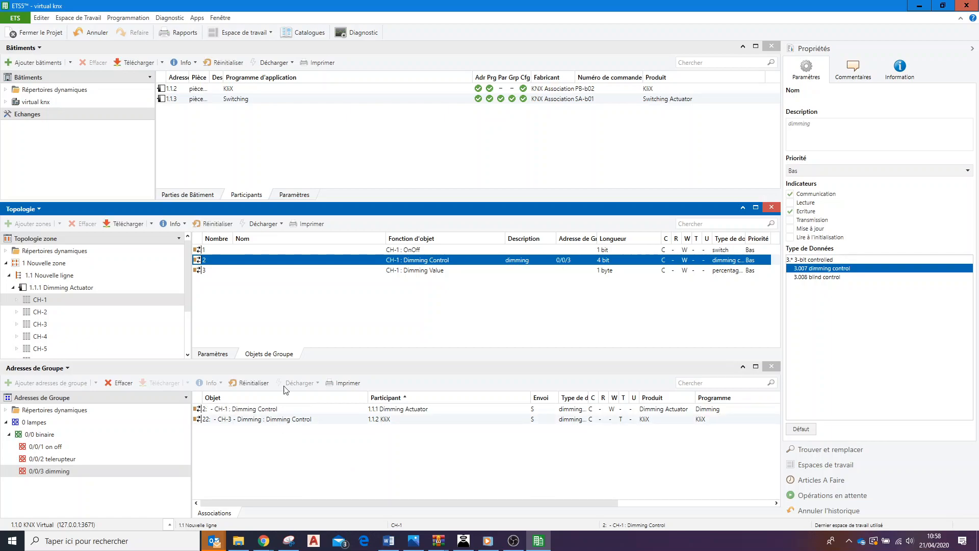
Step: Start a complete download to the 1.1.1 Dimming Actuator in the topology
left_click(13, 287)
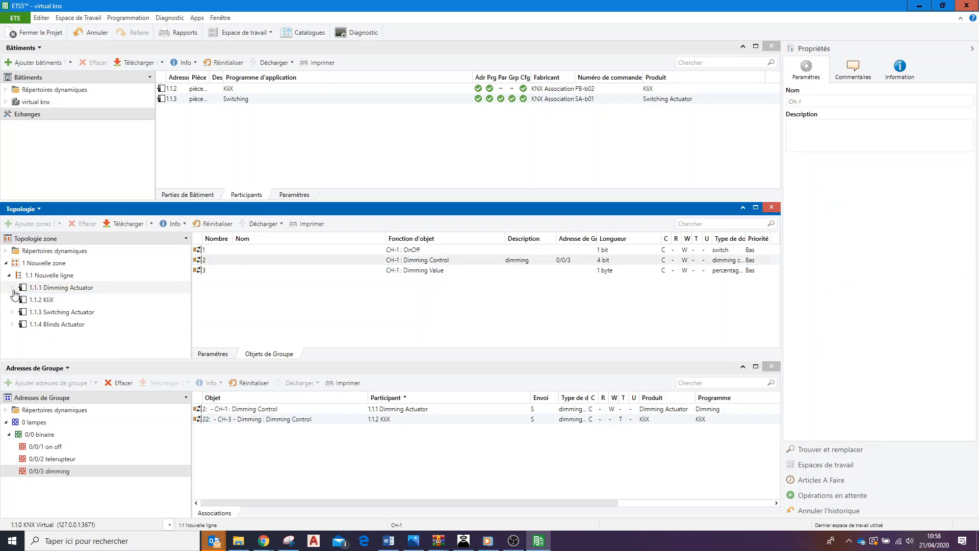
left_click(57, 287)
right_click(69, 290)
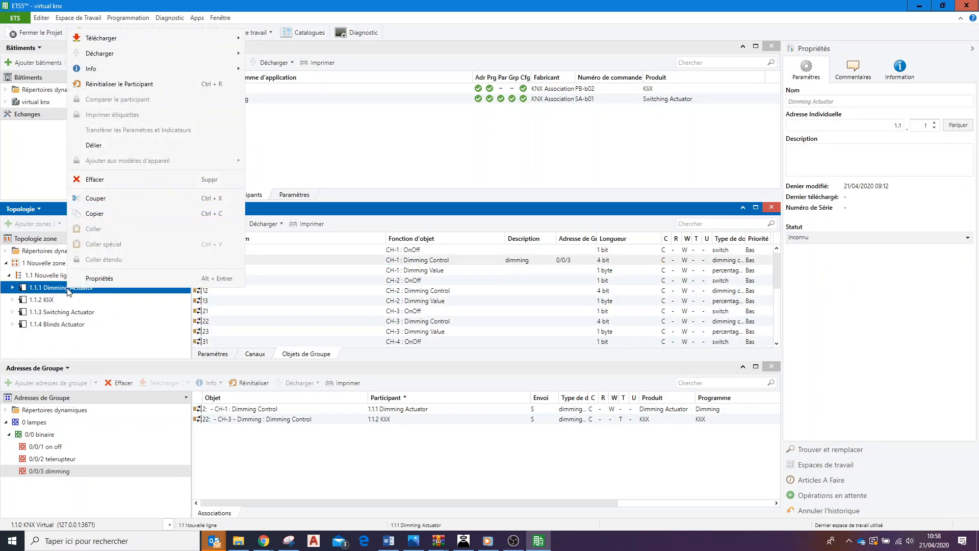
mouse_move(154, 38)
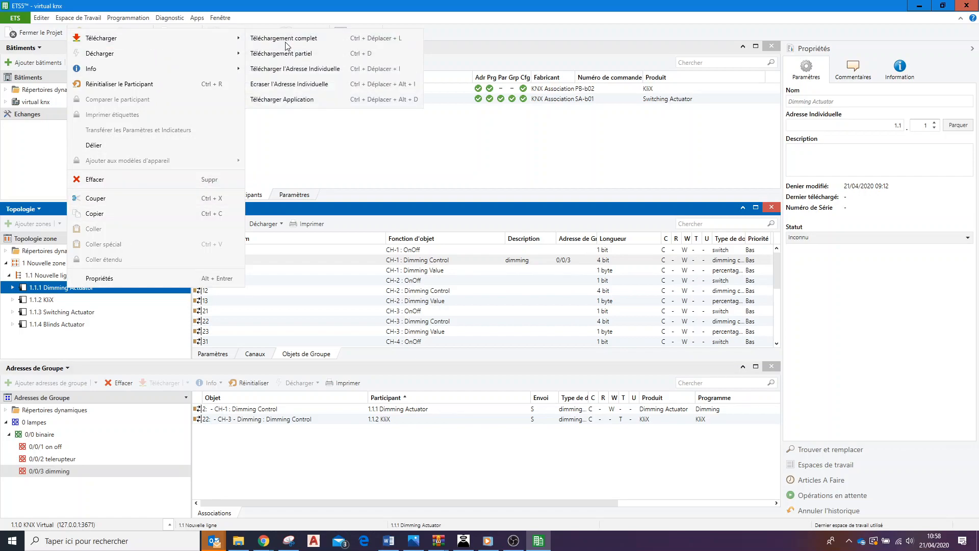
left_click(285, 41)
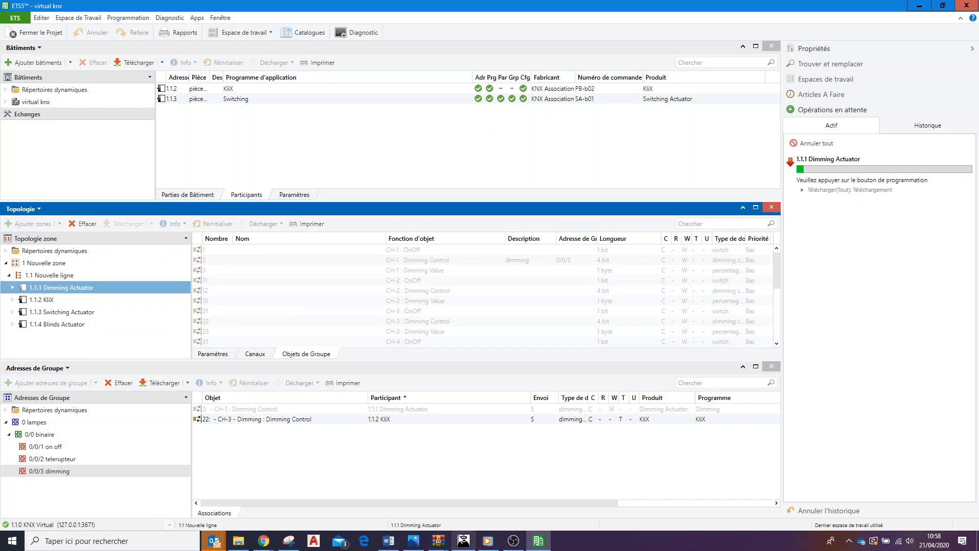
Step: Switch to KNX Virtual, show the Devices view and activate programming mode on device DA-b01
left_click(465, 544)
left_click(147, 56)
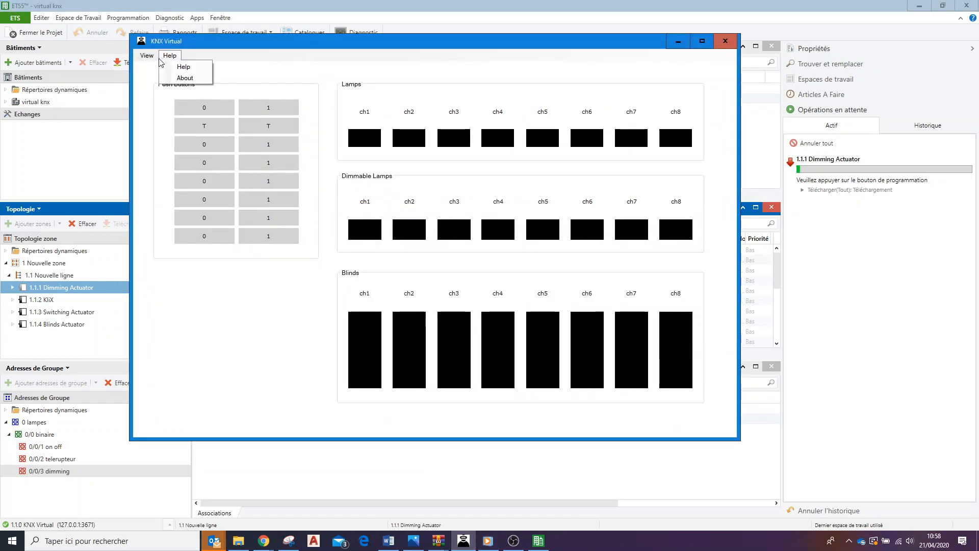
left_click(147, 56)
left_click(147, 55)
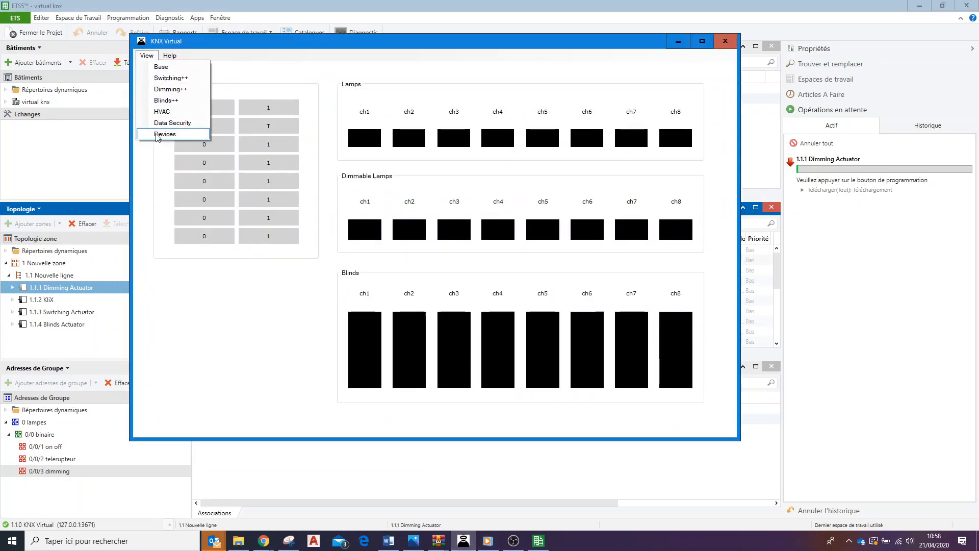
left_click(160, 134)
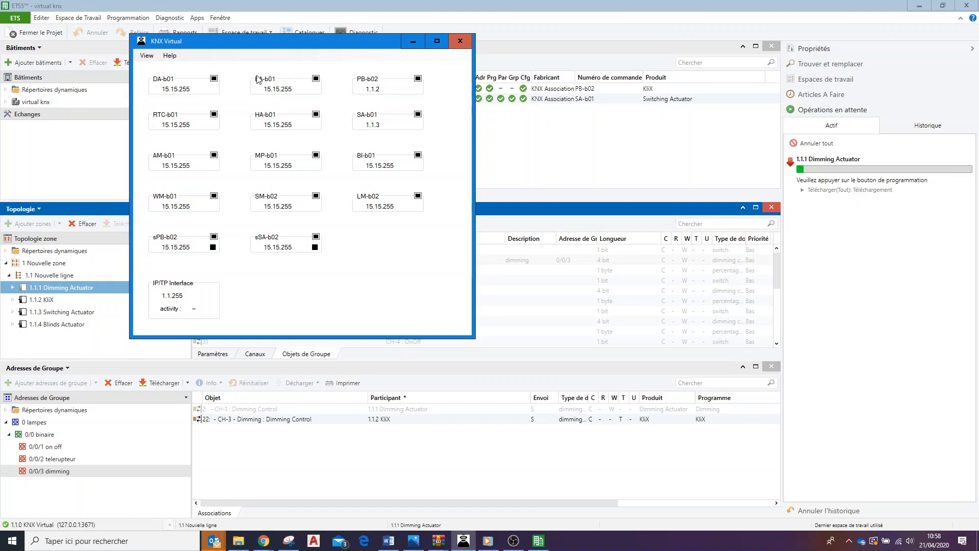
left_click(213, 78)
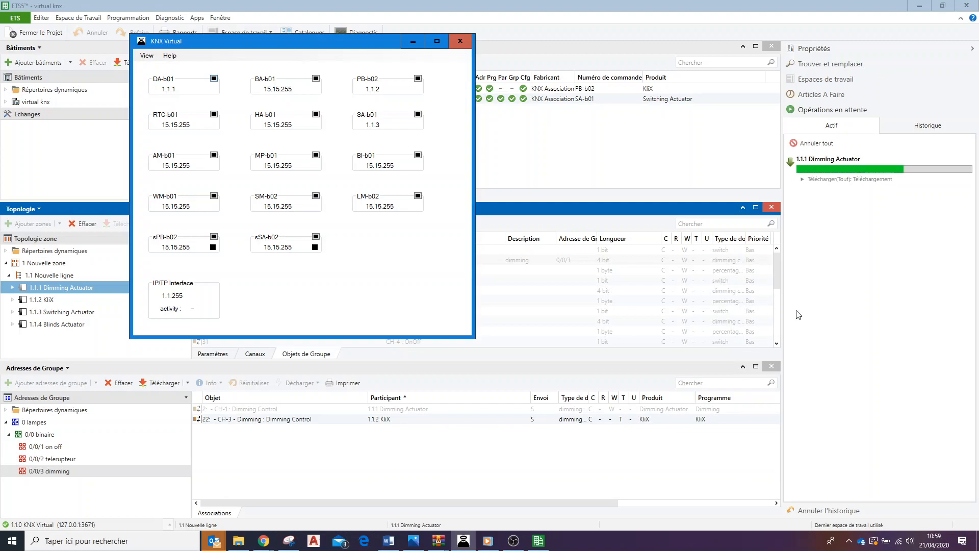
Step: Check the download history in ETS5, return KNX Virtual to its Base view and minimize it
left_click(903, 128)
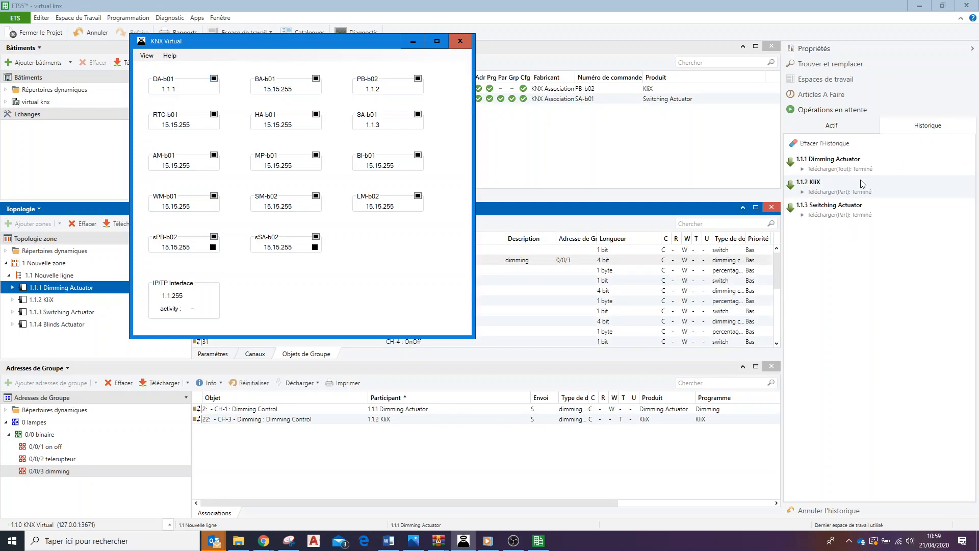
left_click(138, 57)
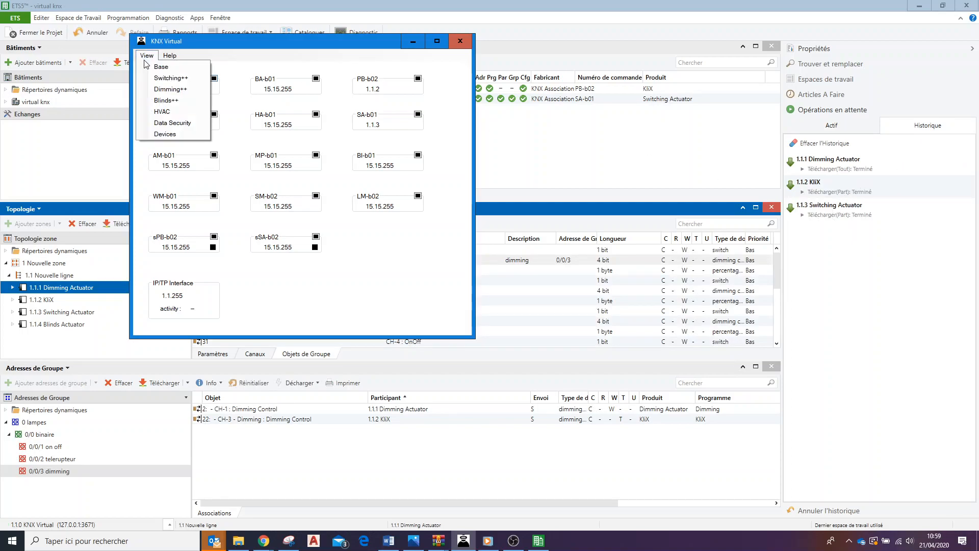
left_click(161, 67)
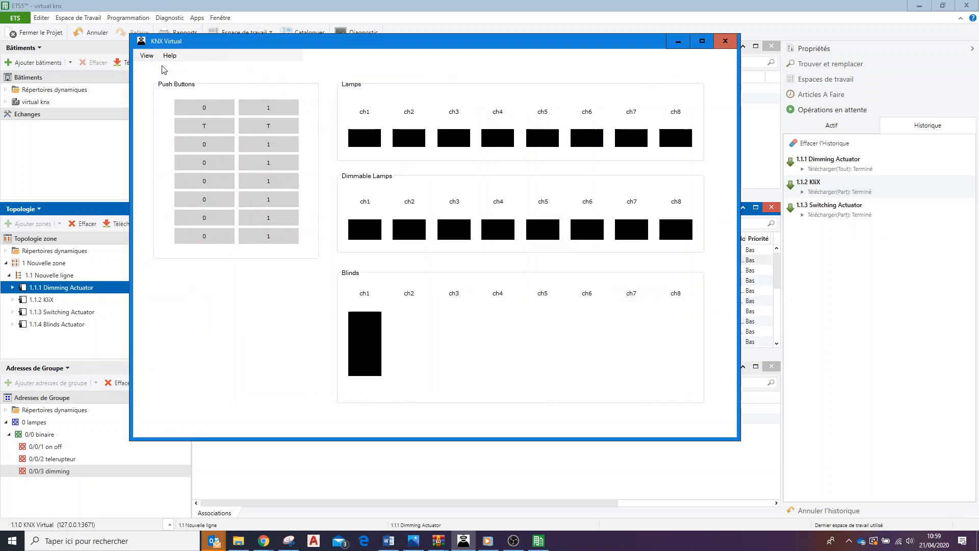
left_click(684, 49)
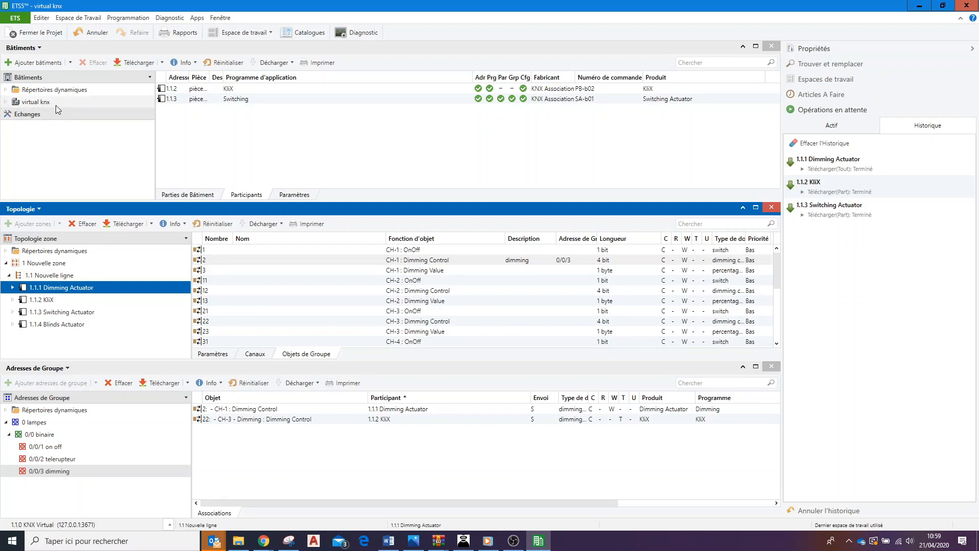
Step: Assign the 1.1.1 Dimming Actuator to room pièce24 under virtual knx > rdz in the building structure
left_click(8, 102)
left_click(24, 117)
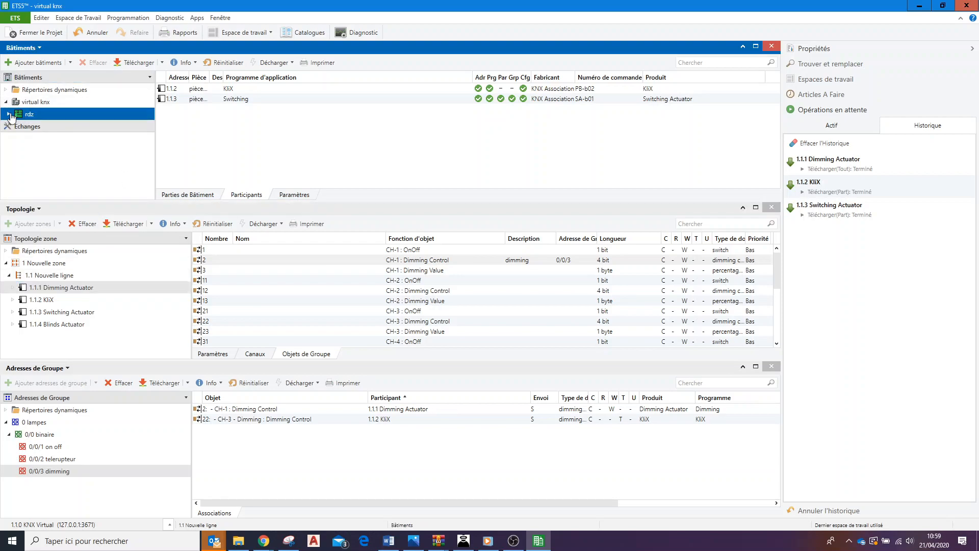
left_click(8, 114)
left_click(32, 127)
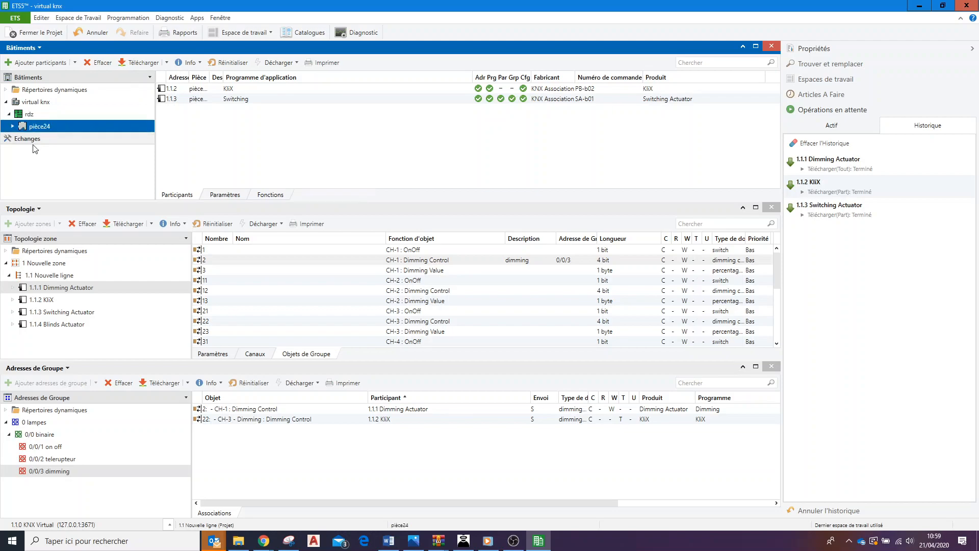
left_click(12, 126)
left_click(12, 126)
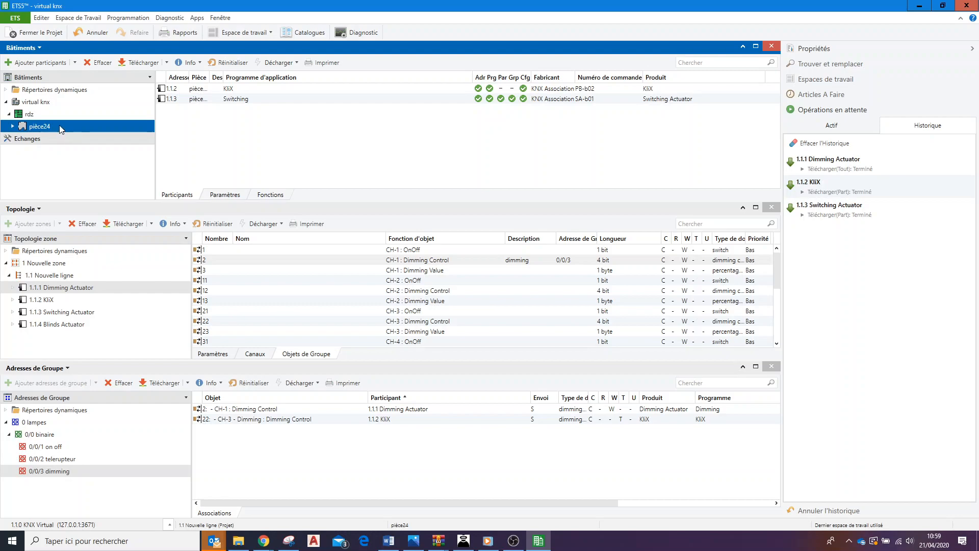
left_click_drag(49, 291, 37, 129)
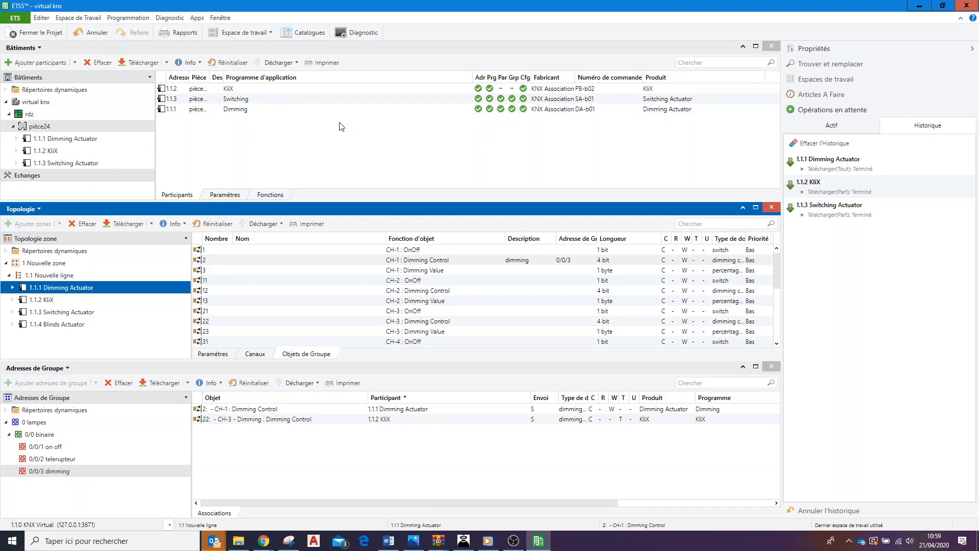
Step: Run a partial download to the 1.1.2 KliX push button from the building's device list
left_click(243, 94)
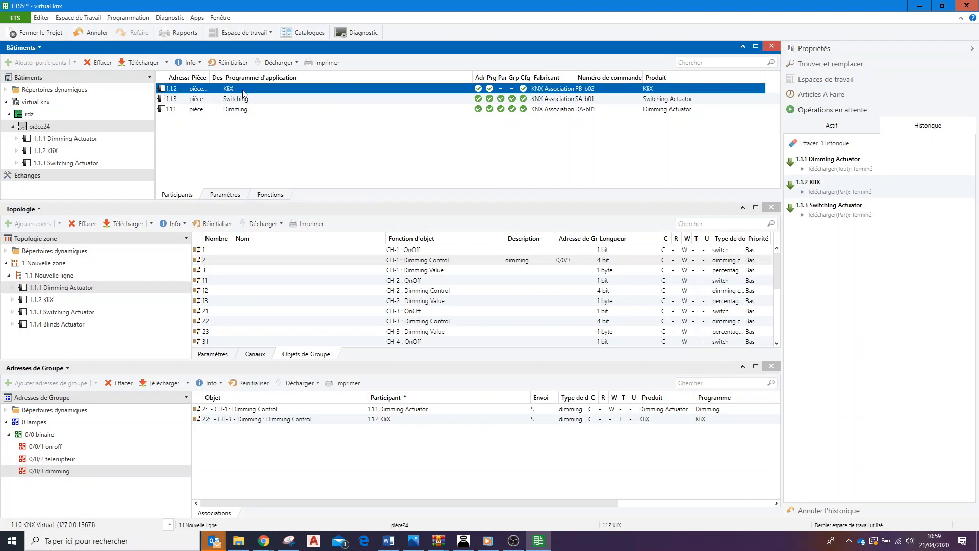
right_click(288, 94)
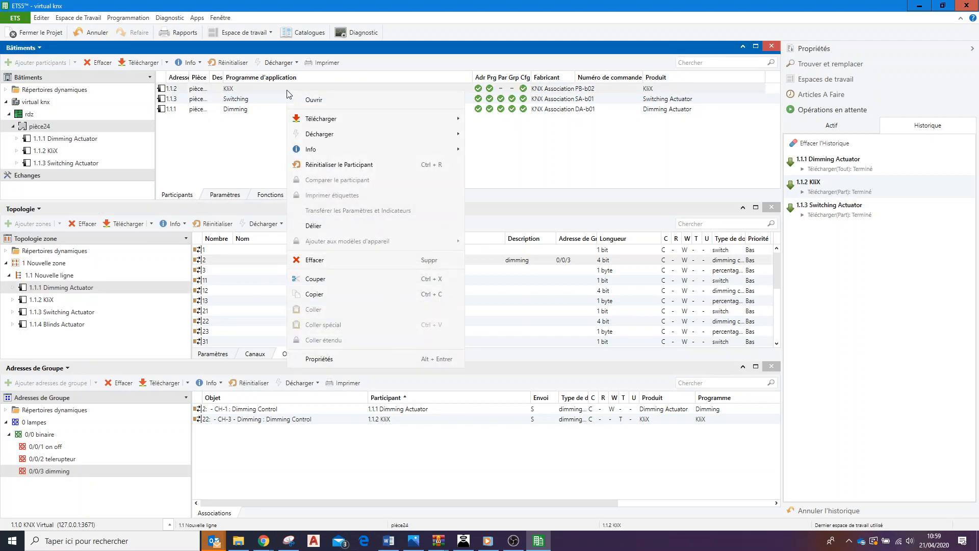
left_click(256, 89)
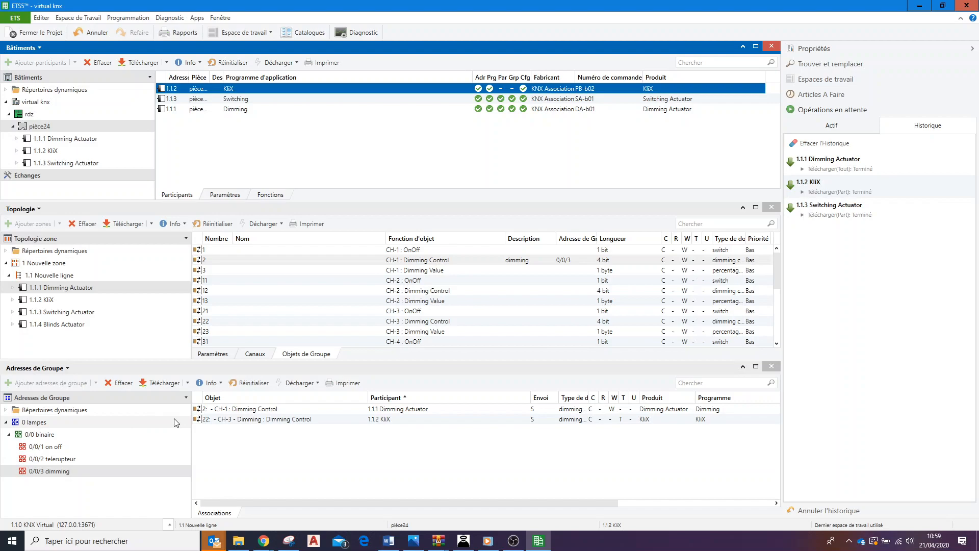
right_click(357, 94)
mouse_move(389, 121)
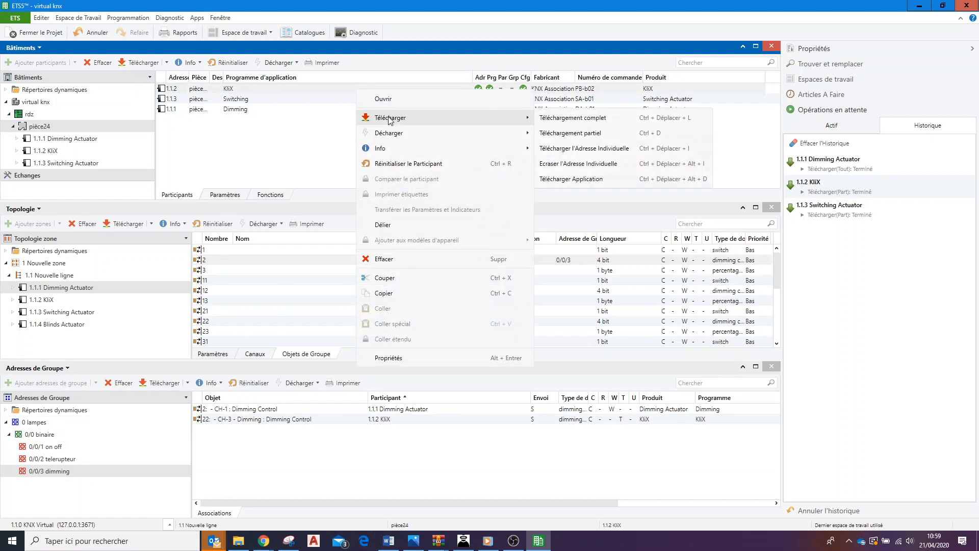
left_click(628, 133)
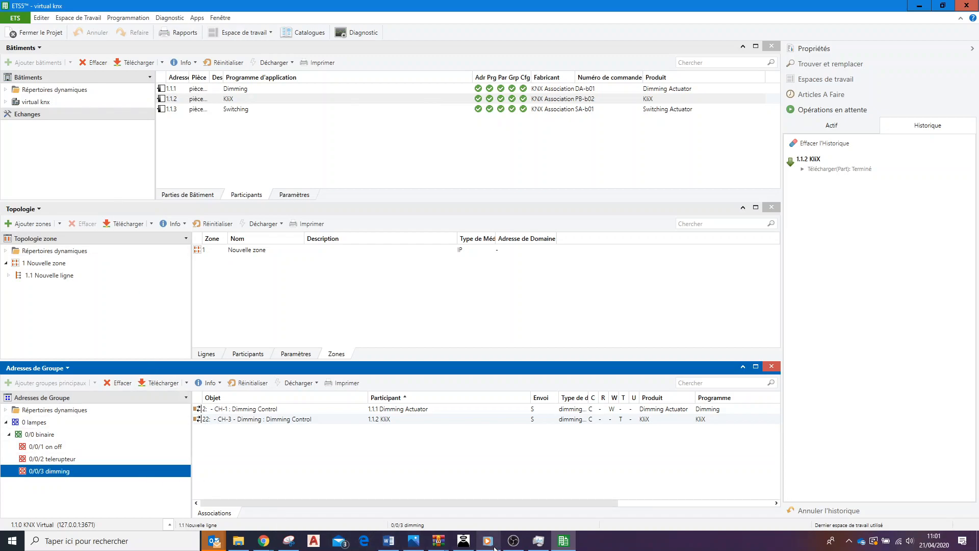
Step: Switch to KNX Virtual and test the first push-button row on and off, plus both toggle buttons of the second row
left_click(463, 540)
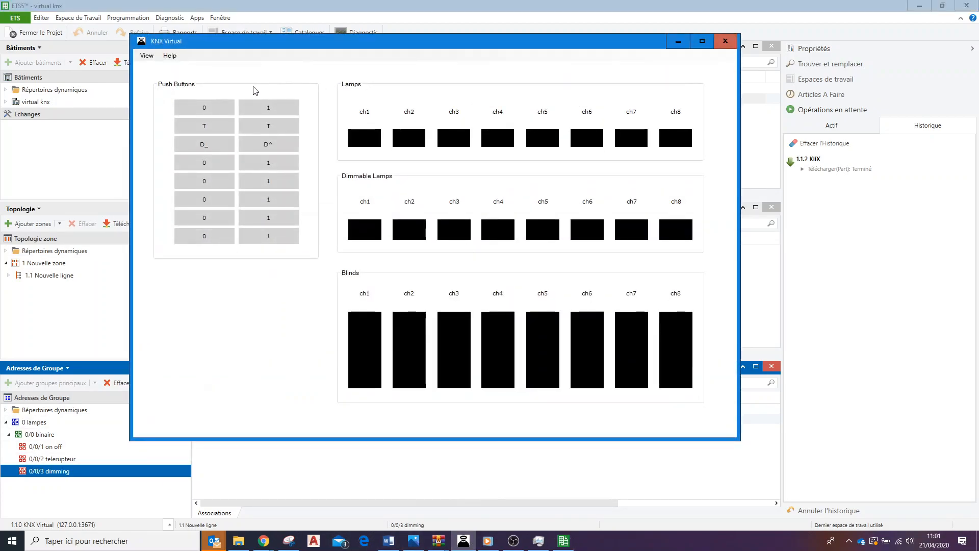
left_click(269, 108)
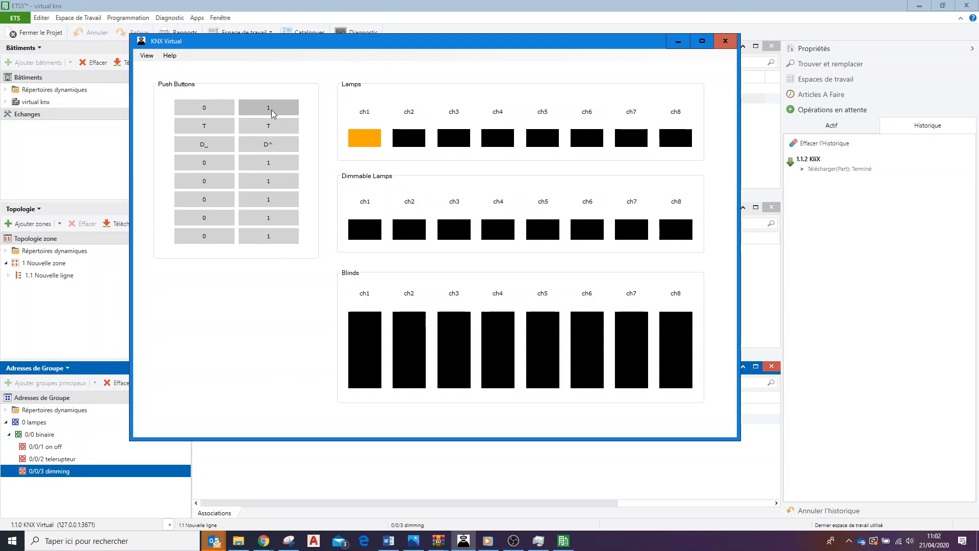
left_click(218, 111)
left_click(269, 126)
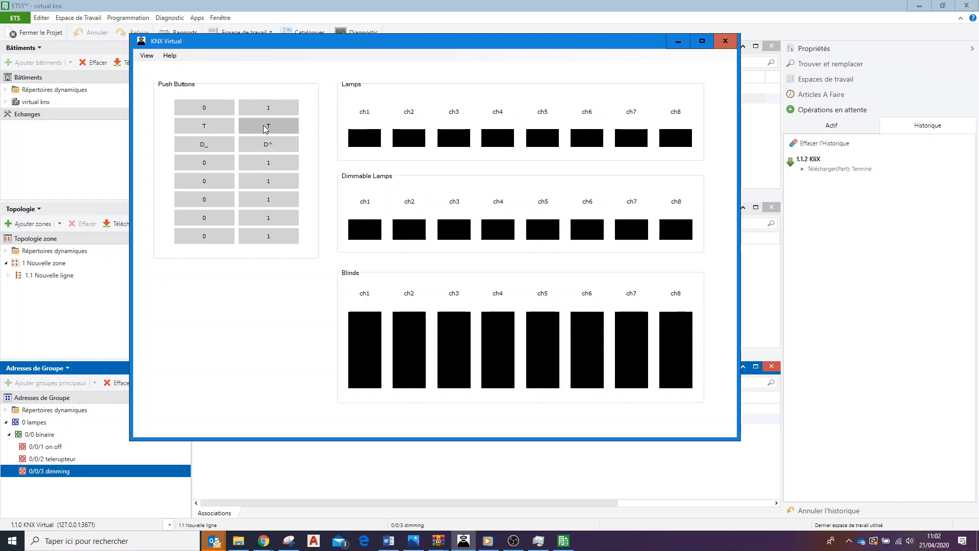
left_click(216, 129)
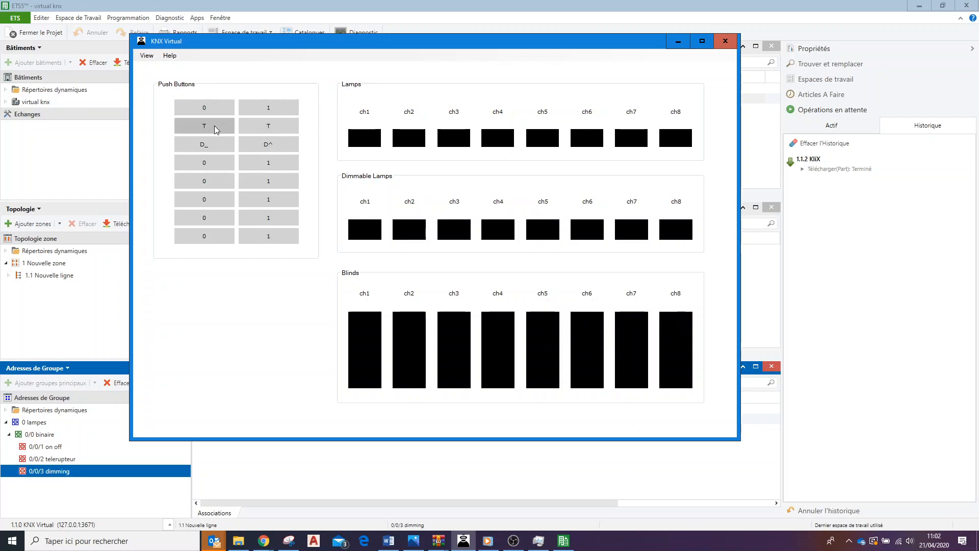
Step: Test dimming of dimmable lamp ch1 up and down with the third push-button row, and return to ETS5
left_click(264, 148)
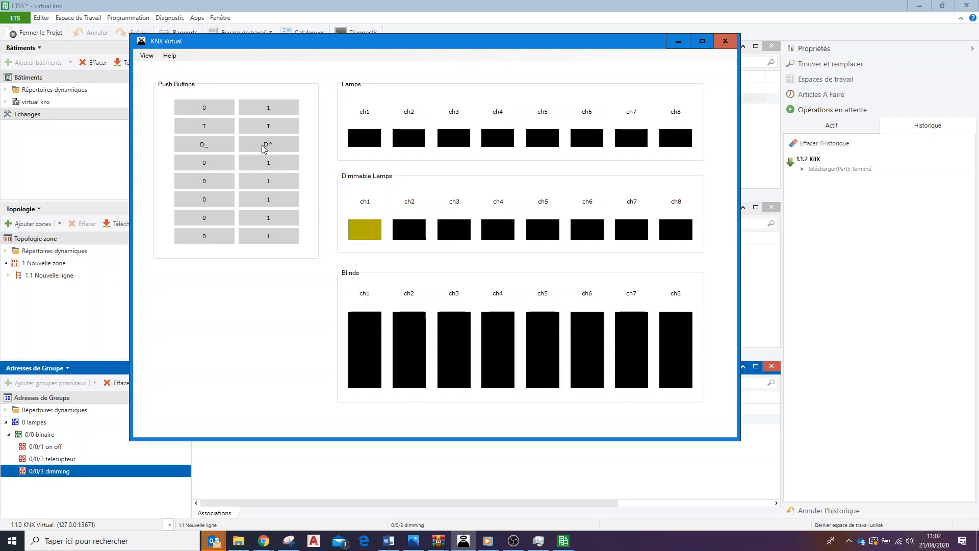
left_click(264, 149)
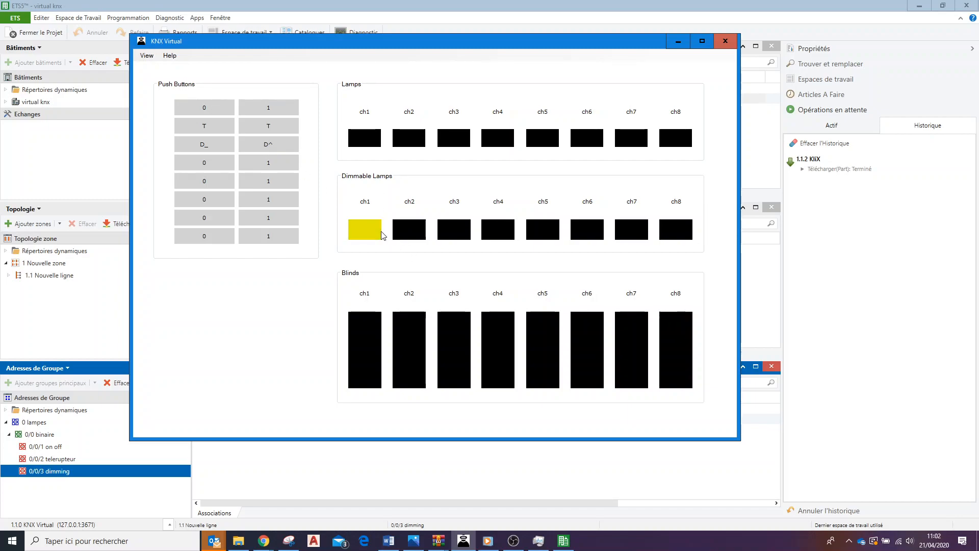
left_click(281, 147)
left_click(206, 147)
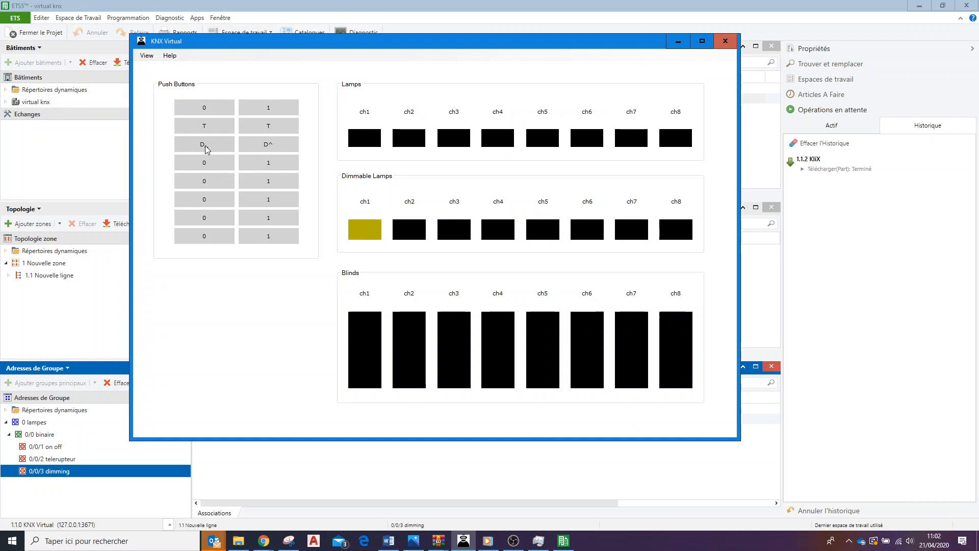
left_click(205, 148)
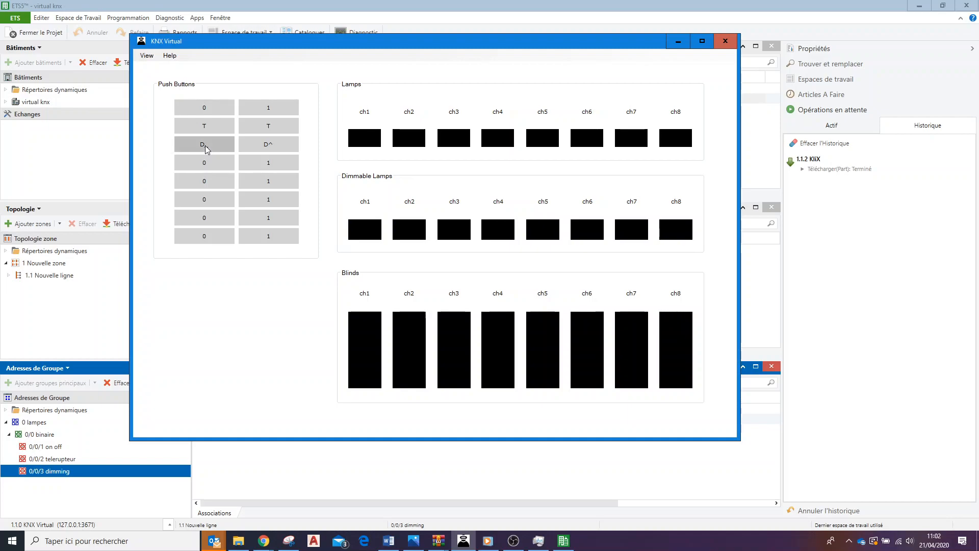
left_click(678, 42)
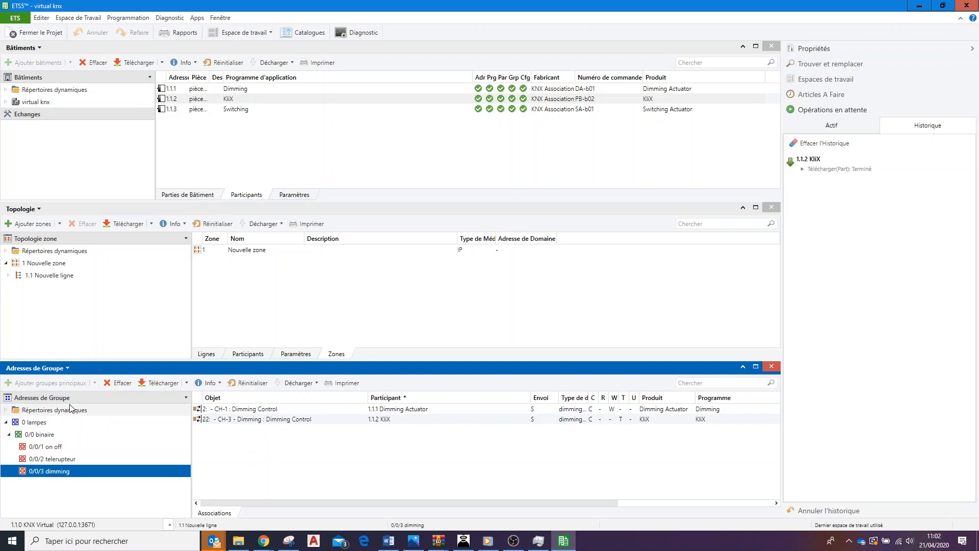
Step: Add one group address named "on off dimming" under 0/0 binaire, using the first free address
left_click(39, 435)
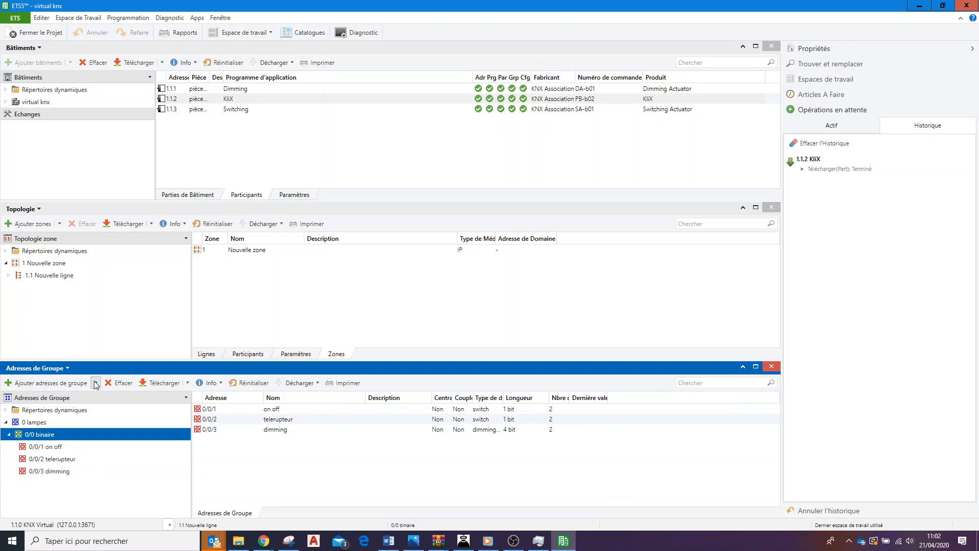
left_click(83, 383)
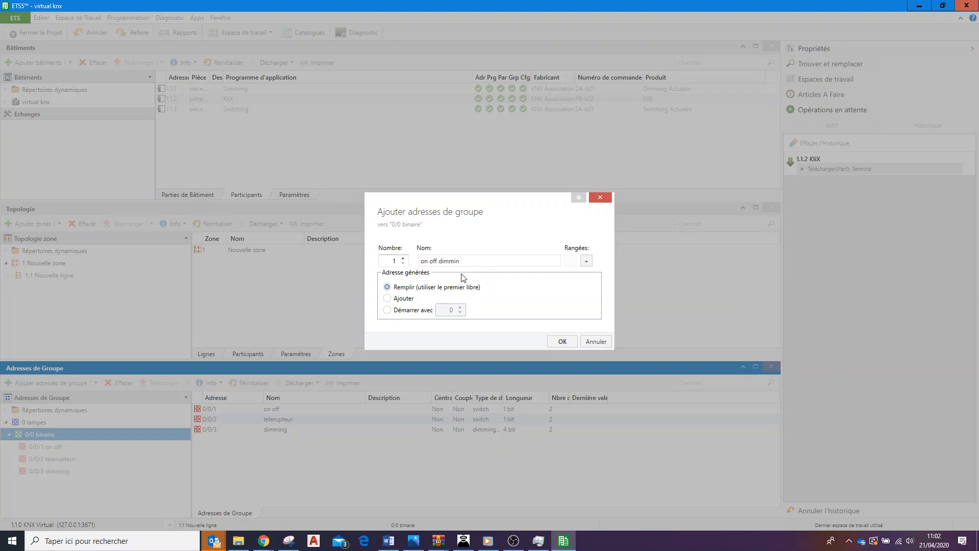
key("Return")
Step: Link the CH-1 OnOff object of the 1.1.1 Dimming Actuator to group address 0/0/4 on off dimming
left_click(63, 484)
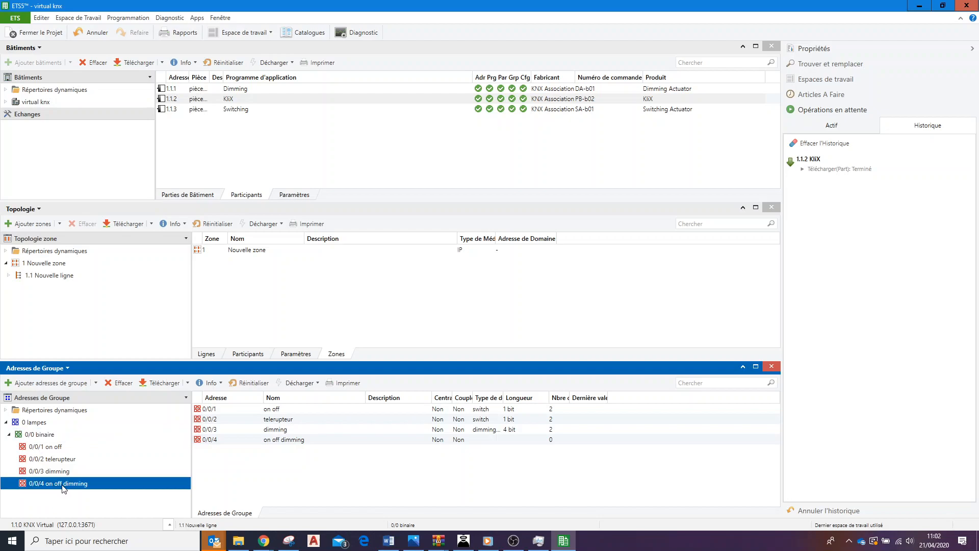
left_click(9, 275)
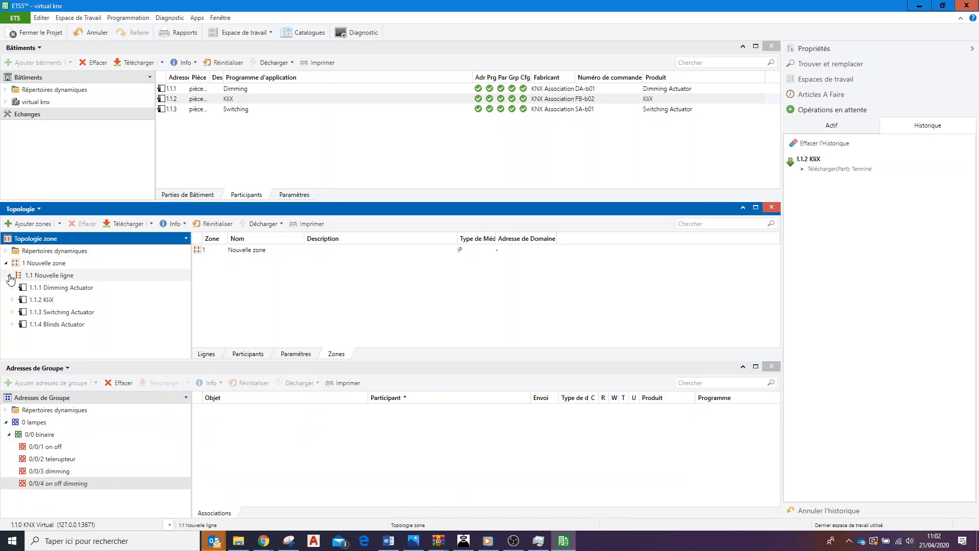
left_click(74, 291)
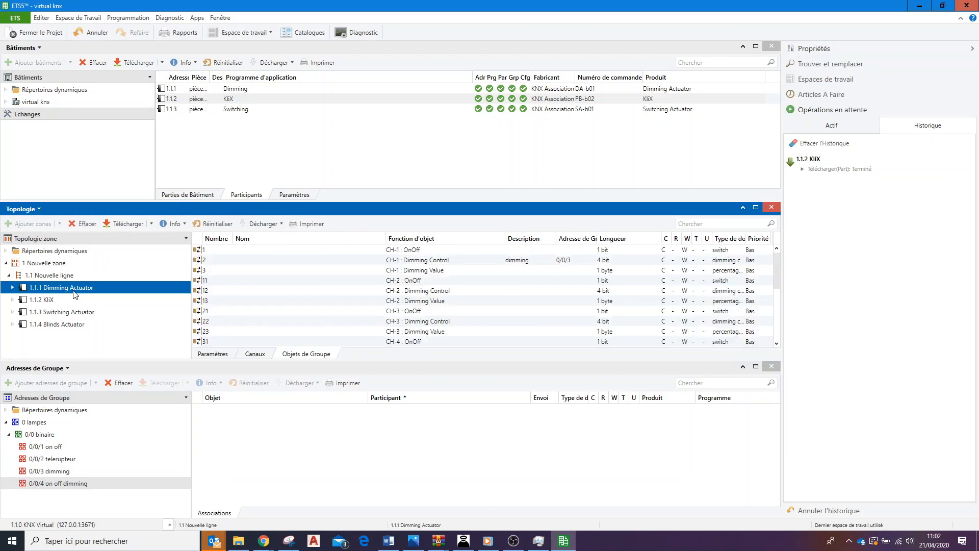
left_click(13, 288)
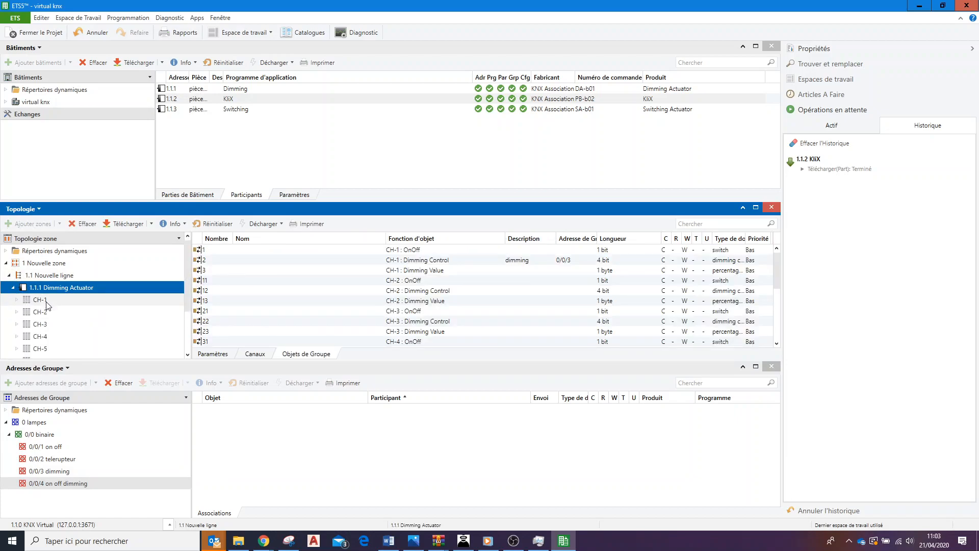
left_click(49, 300)
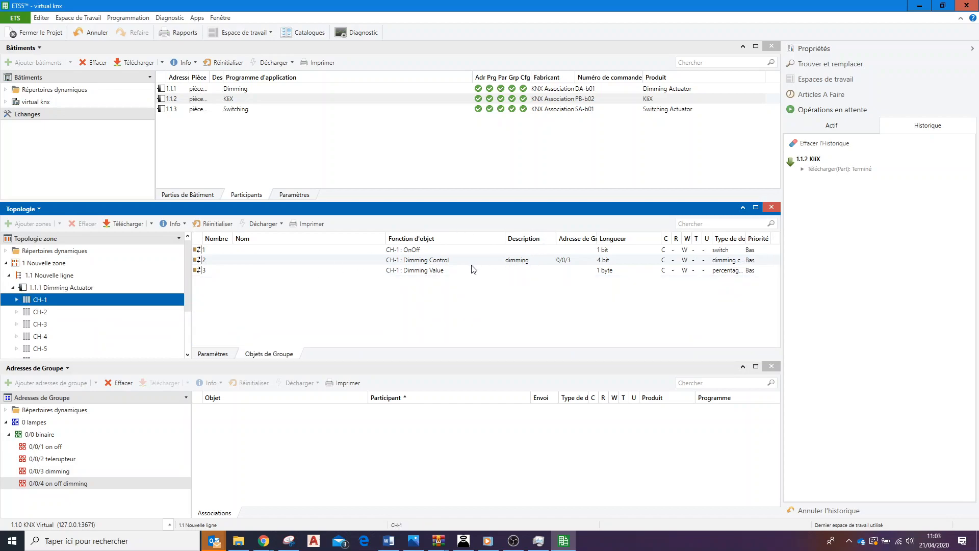
left_click(427, 252)
left_click_drag(427, 251, 286, 441)
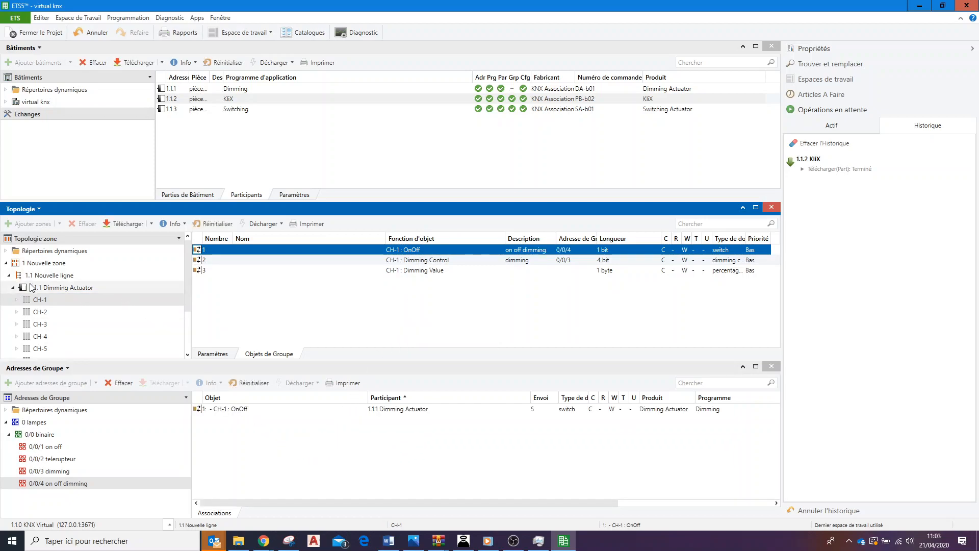
Step: Link the CH-3 OnOff object of the 1.1.3 Switching Actuator to group address 0/0/4 on off dimming
left_click(13, 289)
left_click(16, 312)
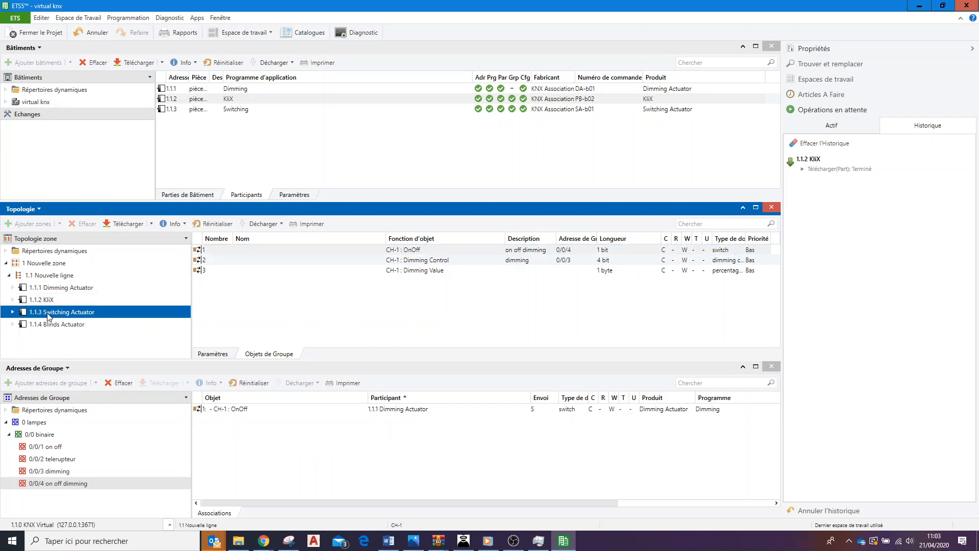
left_click(13, 312)
left_click(38, 324)
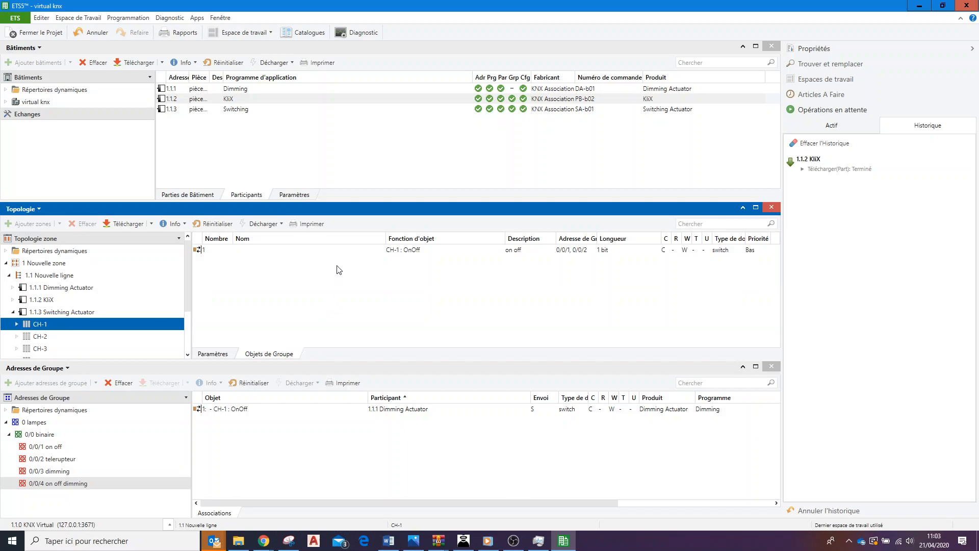
left_click(56, 349)
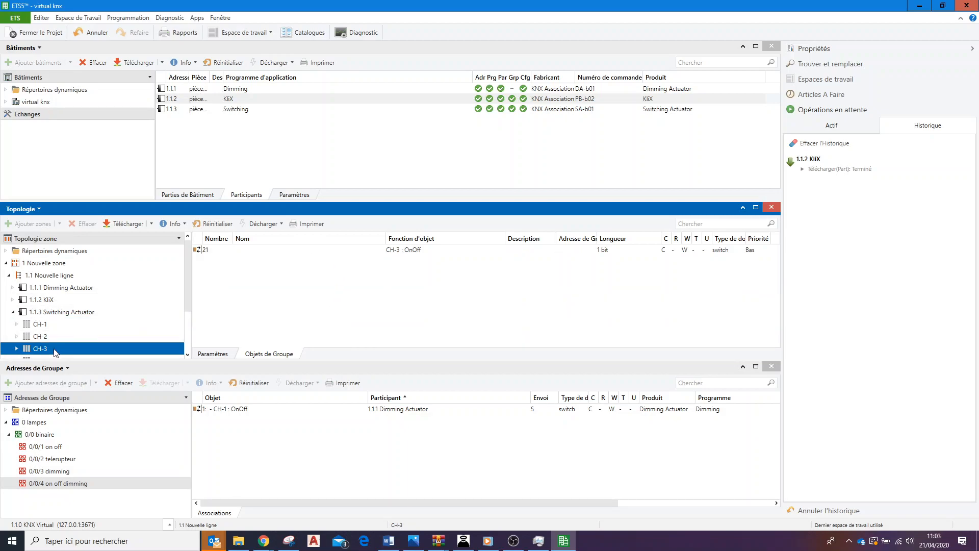
left_click_drag(200, 250, 220, 428)
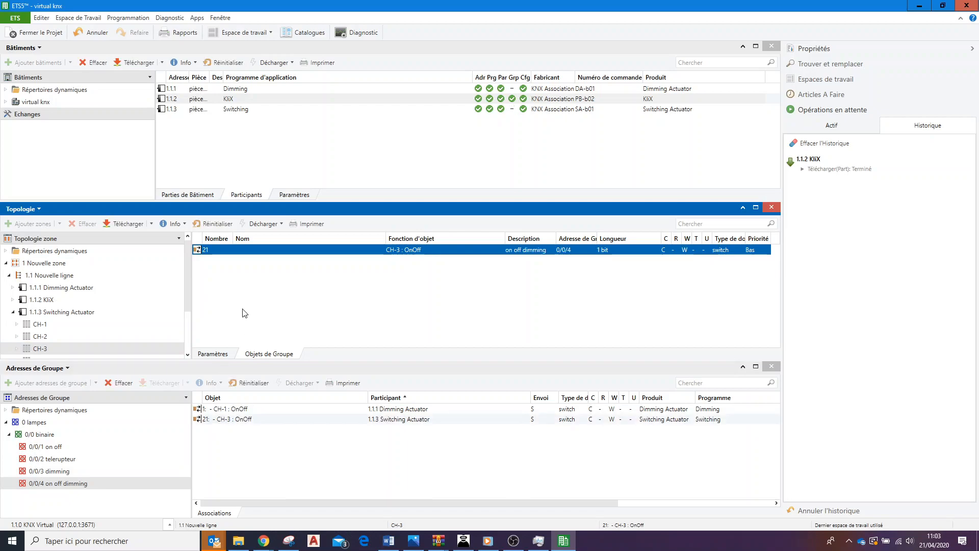
Step: Run partial downloads to the 1.1.1 Dimming Actuator and the 1.1.3 Switching Actuator from the building's device list
right_click(234, 91)
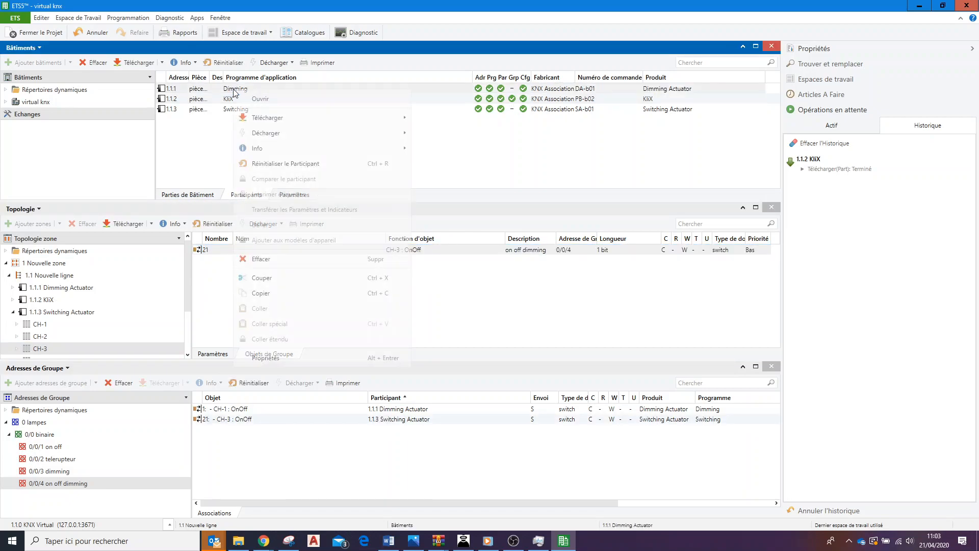
mouse_move(266, 119)
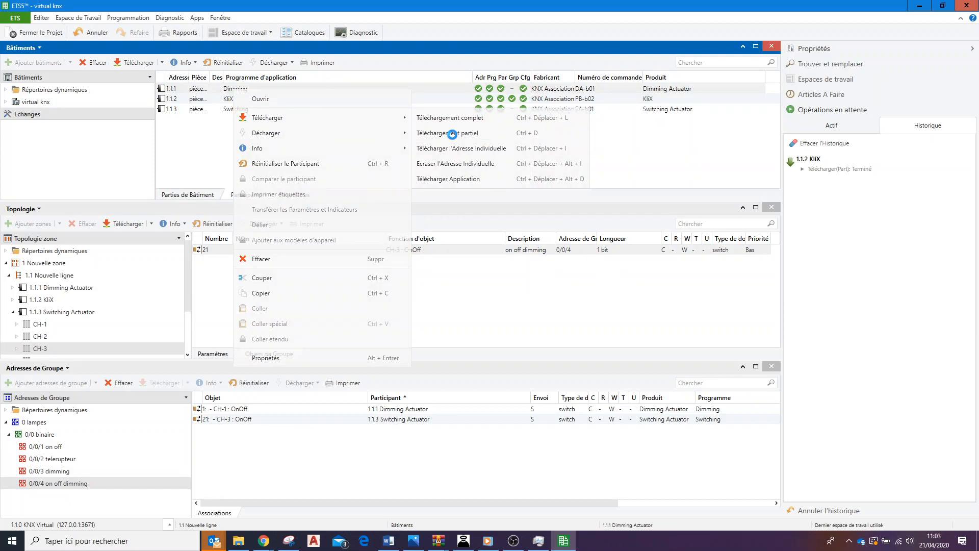
left_click(453, 134)
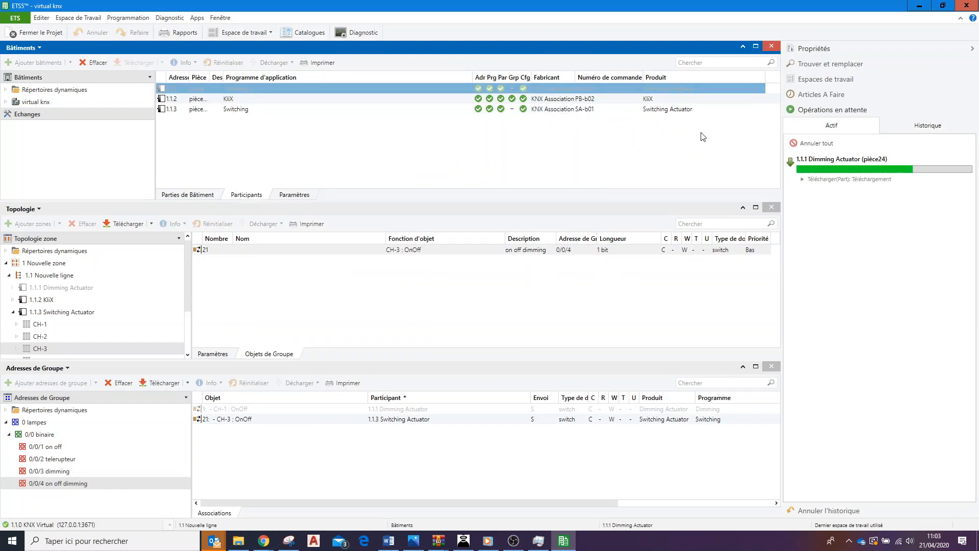
right_click(244, 112)
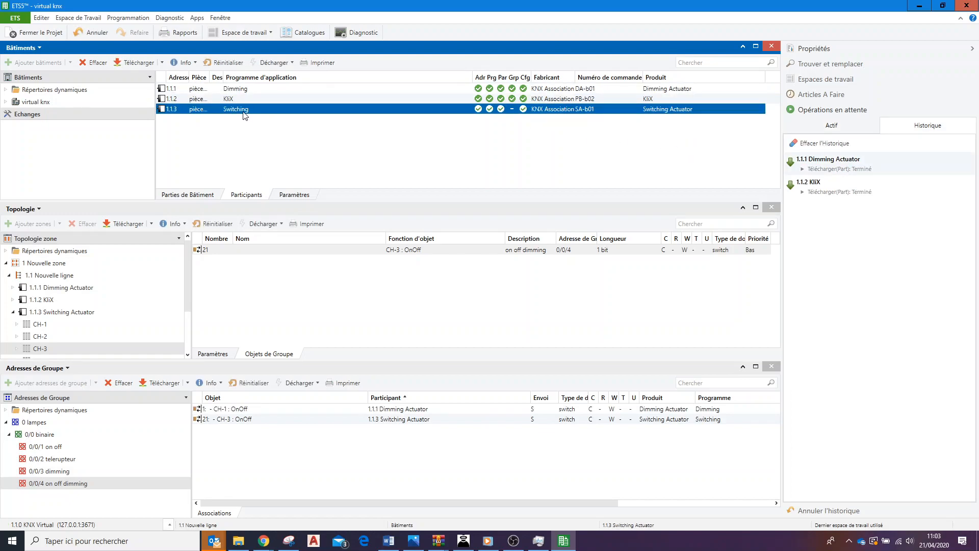
mouse_move(294, 144)
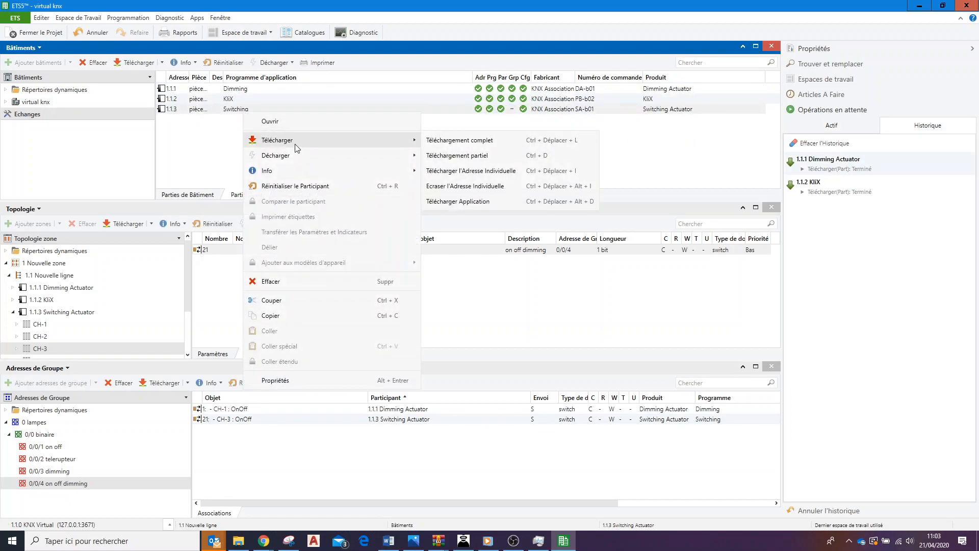
left_click(474, 156)
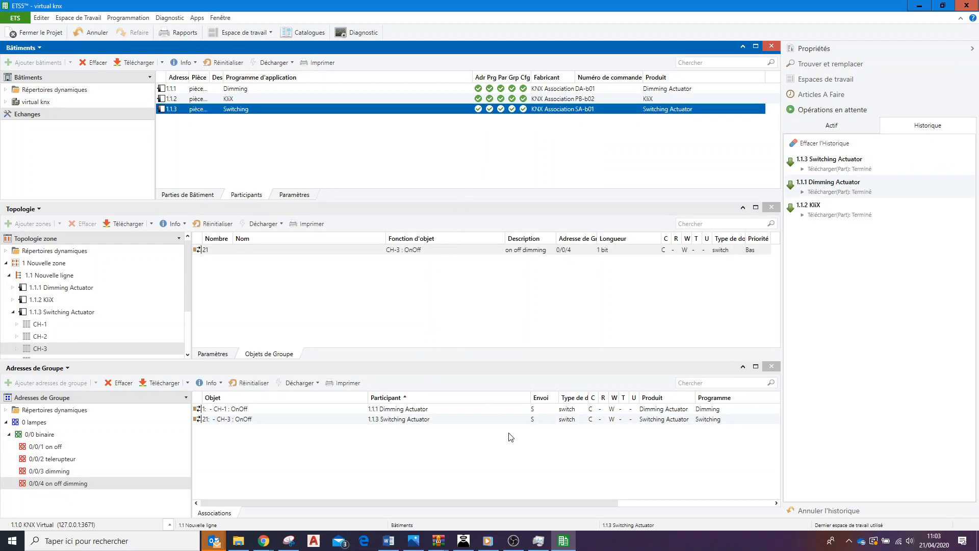
Step: Switch to KNX Virtual and test the on/off push buttons, the second-row 1-side toggle button and the third-row dimming buttons
left_click(464, 541)
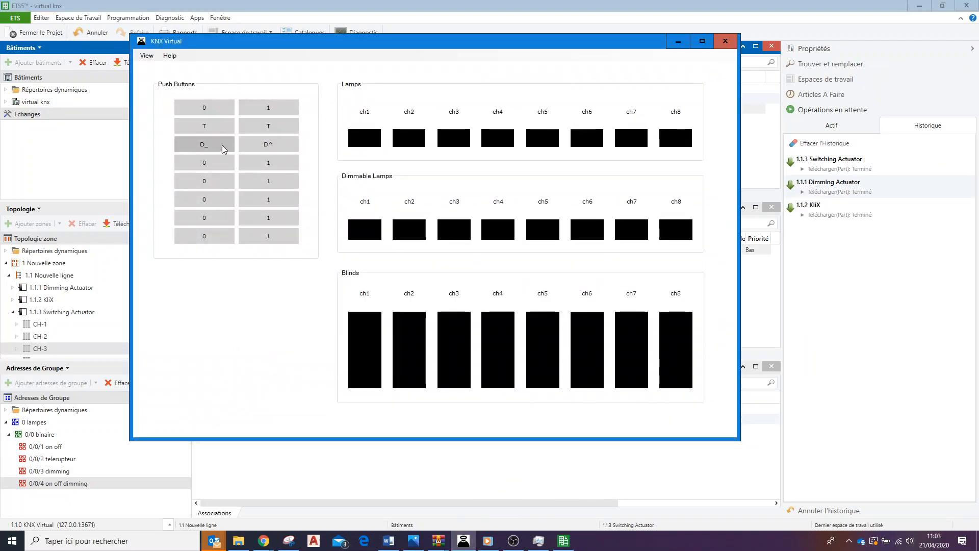
left_click(263, 107)
left_click(232, 108)
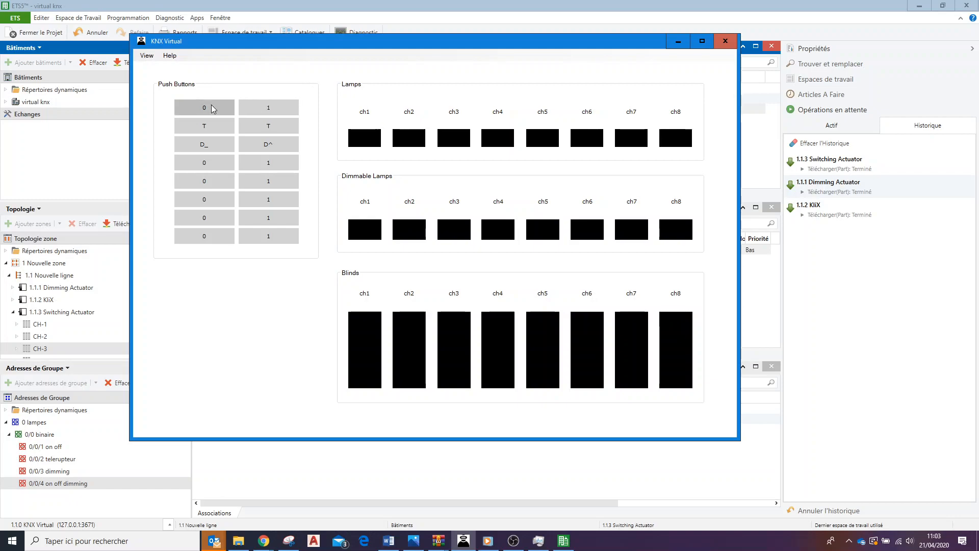
left_click(258, 126)
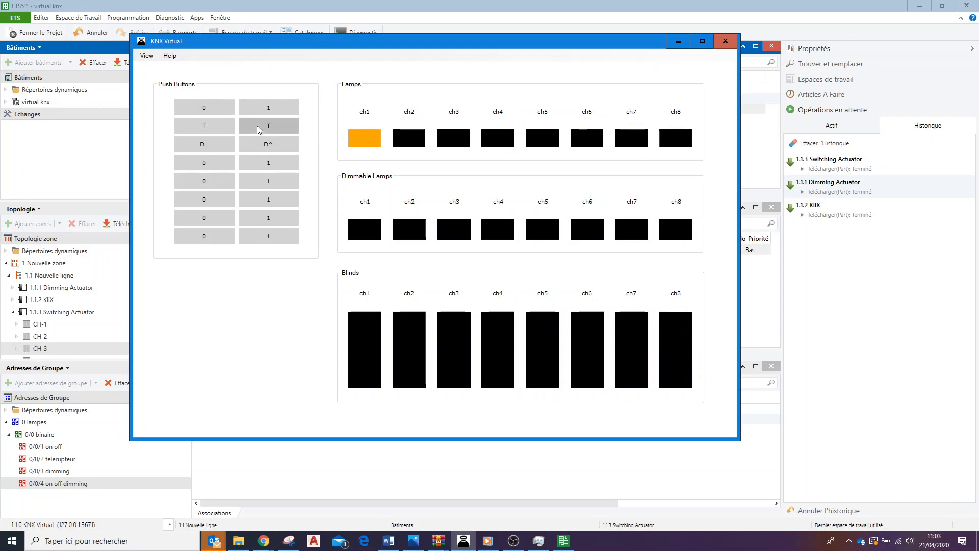
left_click(262, 125)
left_click(268, 145)
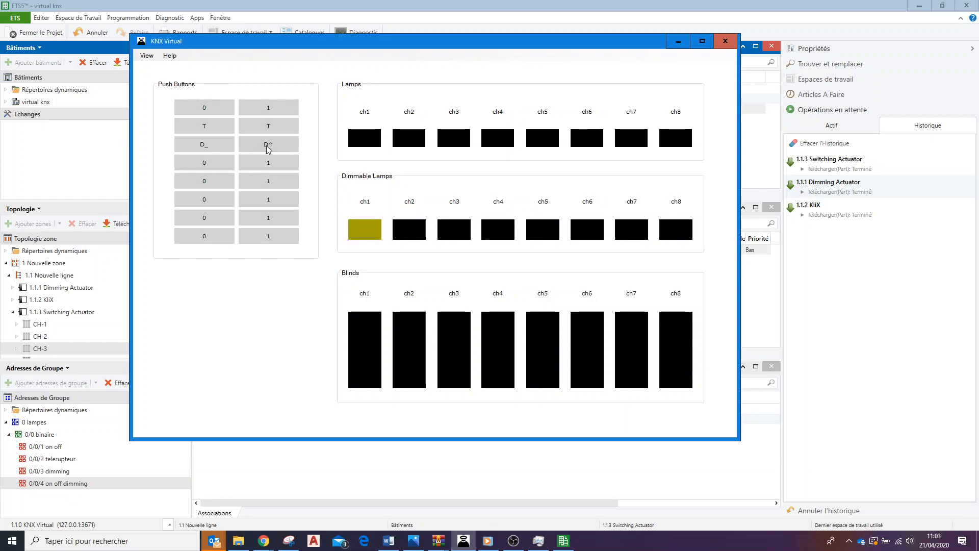
left_click(210, 146)
Step: Move the KNX Virtual window clear of the ETS5 device tree and retest dimming up and down with the third push-button row
left_click_drag(630, 46, 730, 436)
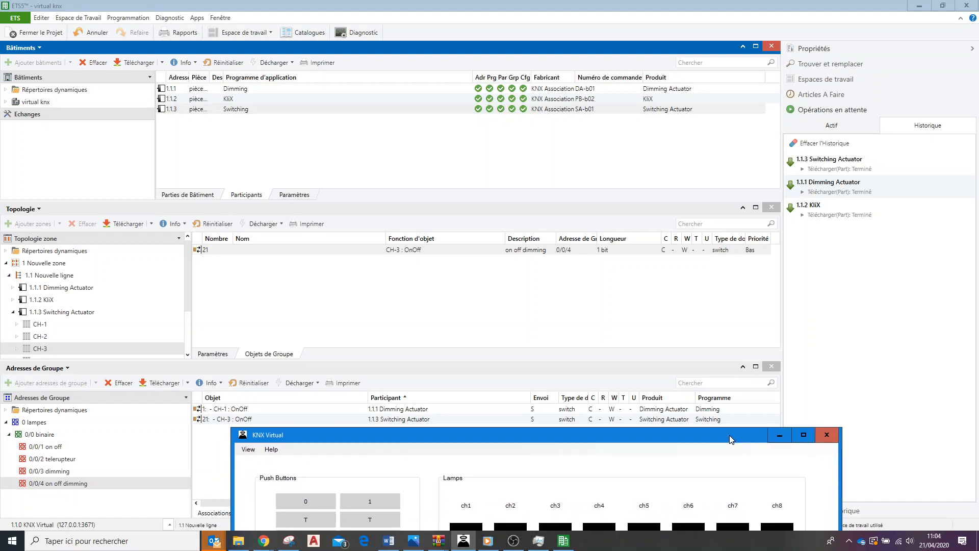
left_click_drag(729, 435, 722, 449)
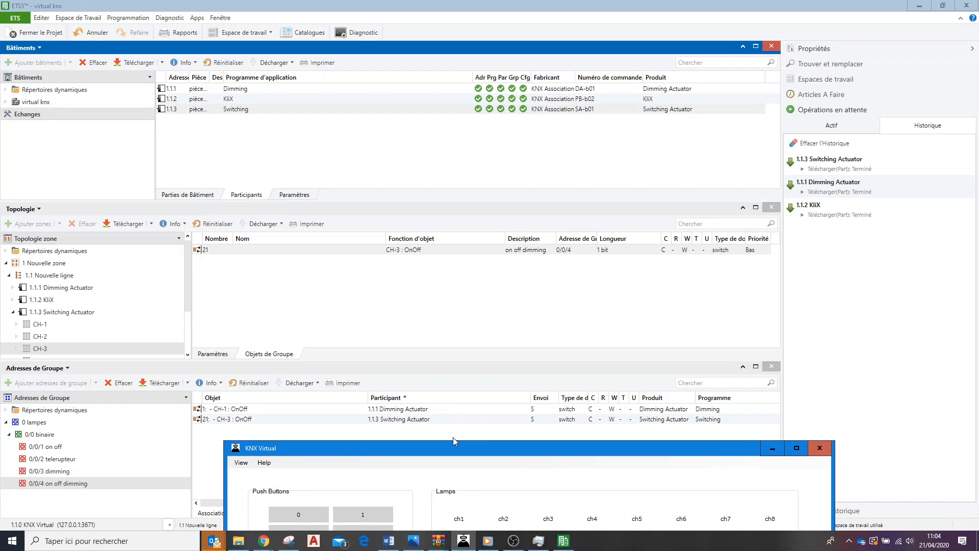
left_click_drag(457, 447, 627, 119)
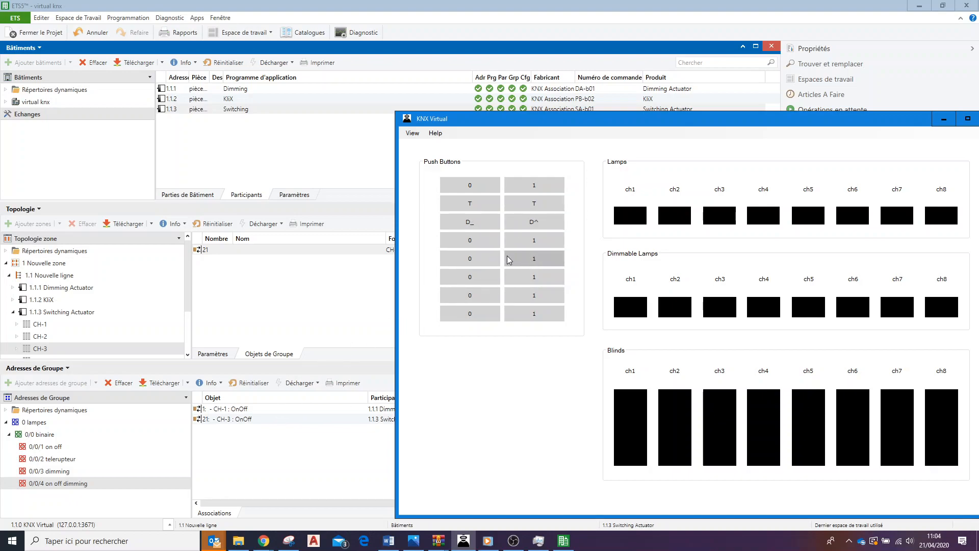
left_click(547, 225)
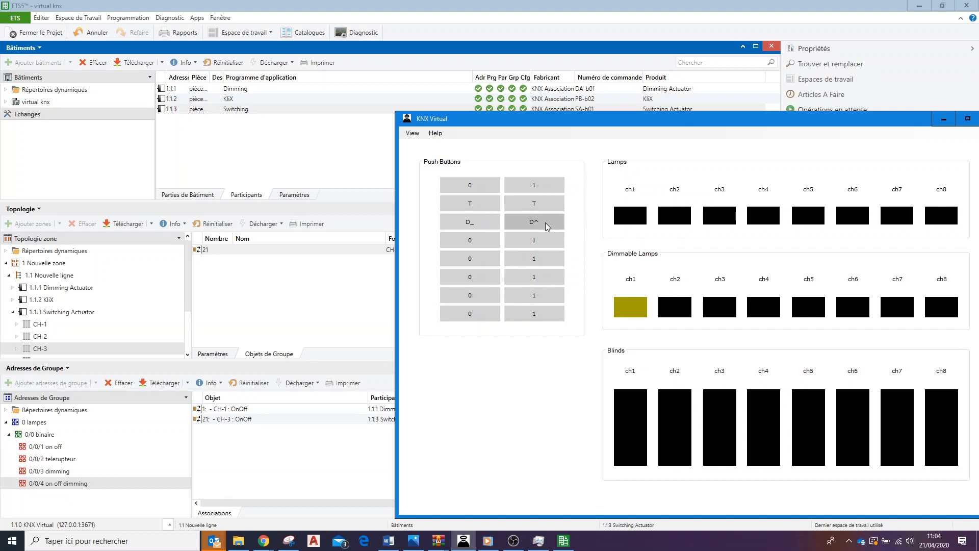
left_click(486, 222)
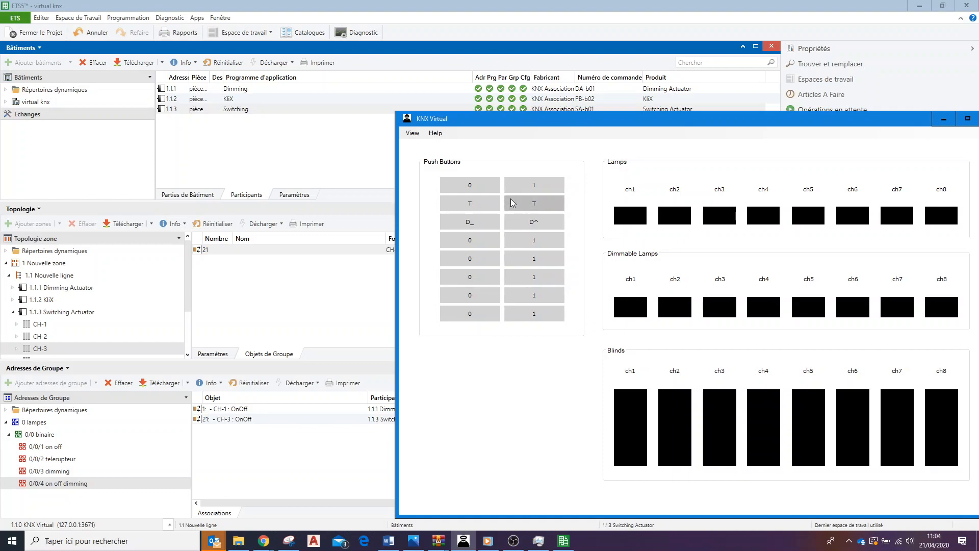
Step: Return to ETS5 and examine the 0/0/4 associations, the Switching Actuator's CH-3 object and the Dimming Actuator's CH-3, CH-2 and CH-1 objects
left_click(259, 448)
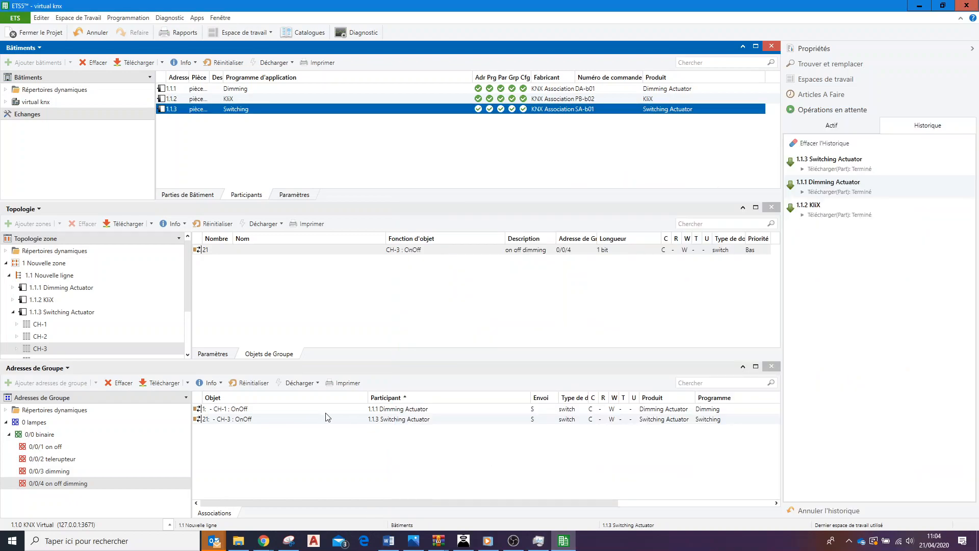
left_click(451, 410)
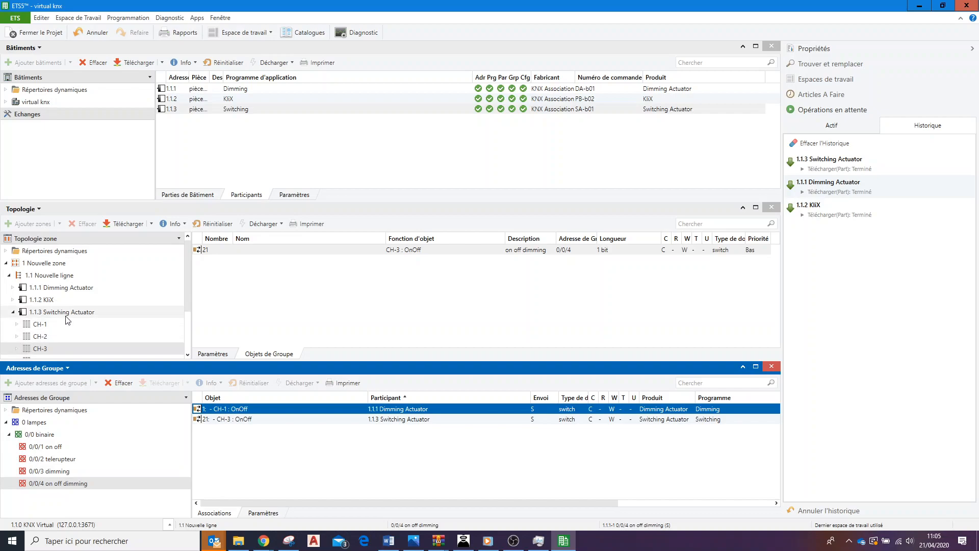
left_click(54, 348)
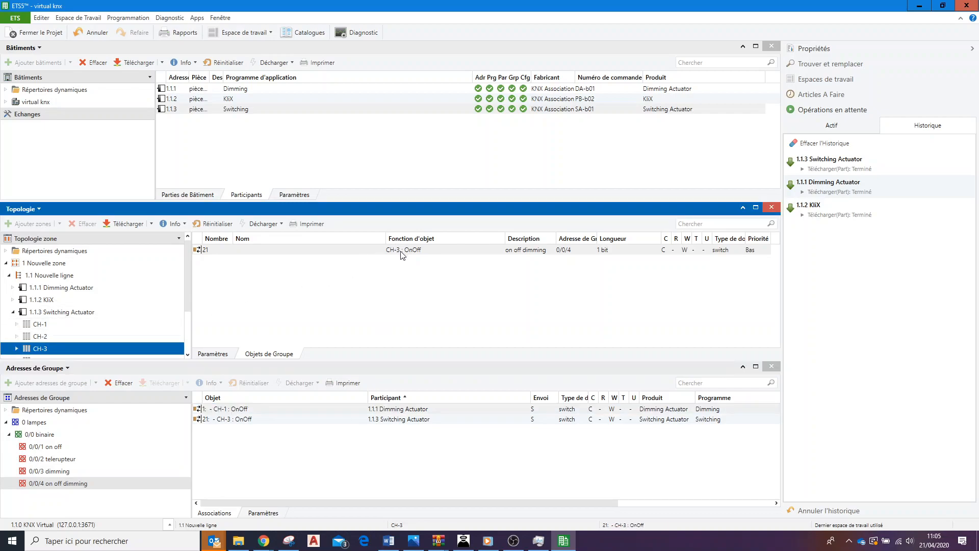
left_click(45, 289)
left_click(12, 287)
left_click(54, 324)
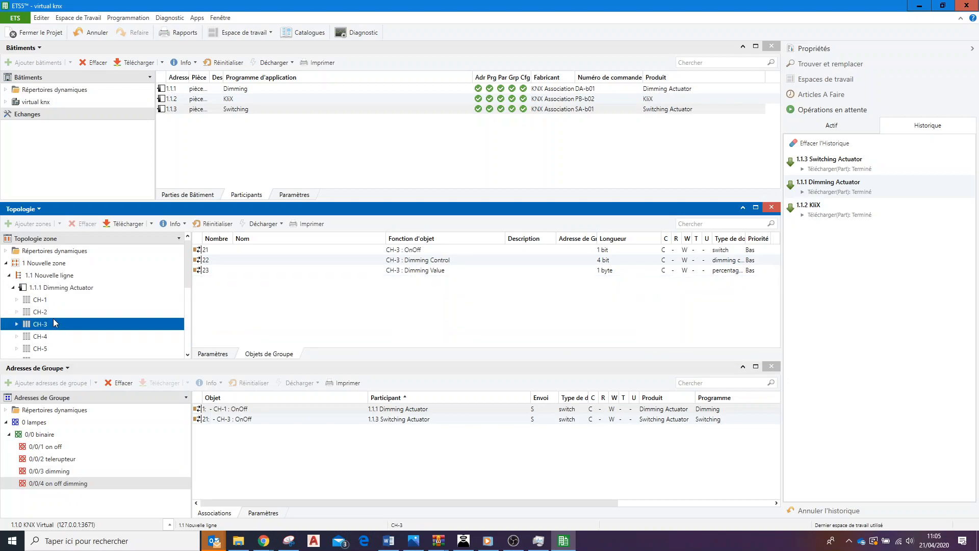
left_click(41, 312)
left_click(59, 301)
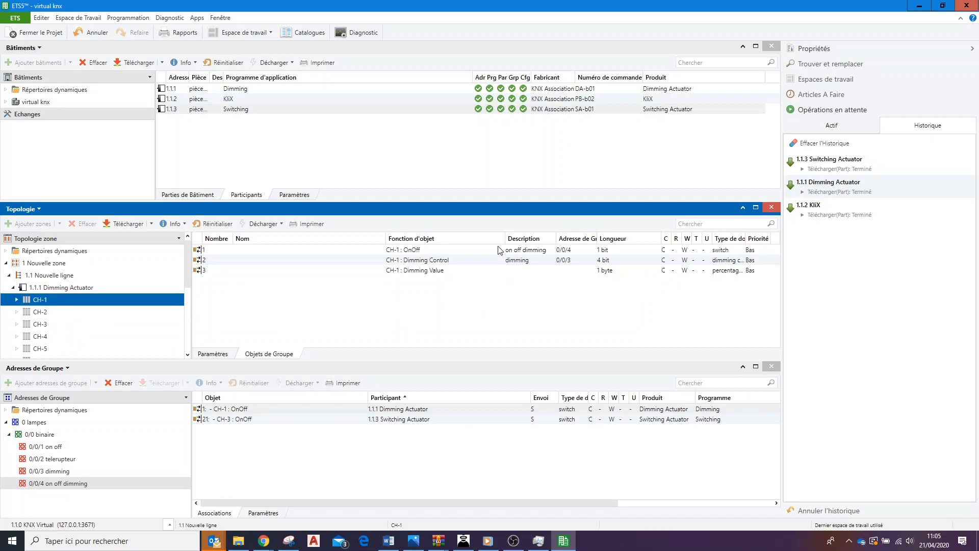
left_click(462, 250)
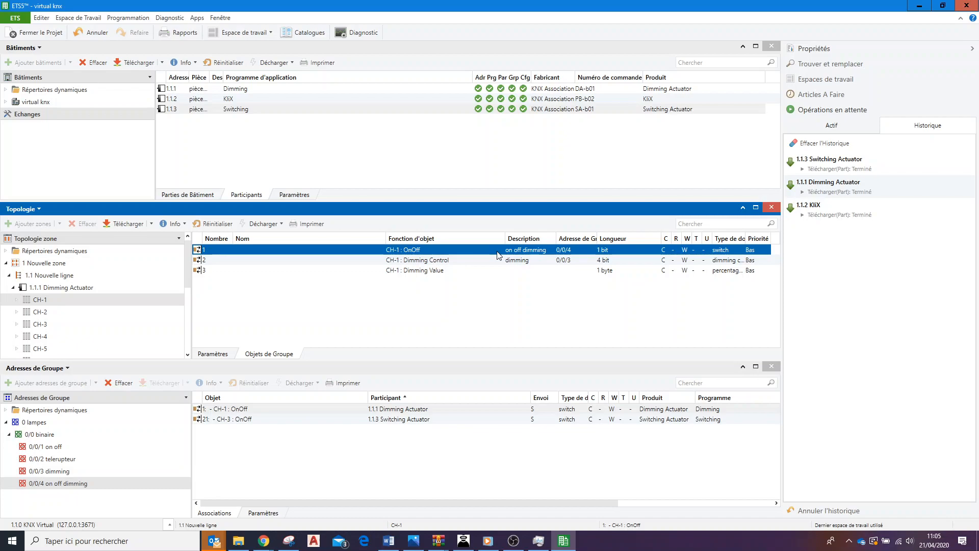
Step: Delete the 1.1.3 Switching Actuator's CH-3 OnOff association from group address 0/0/4 on off dimming
left_click(478, 410)
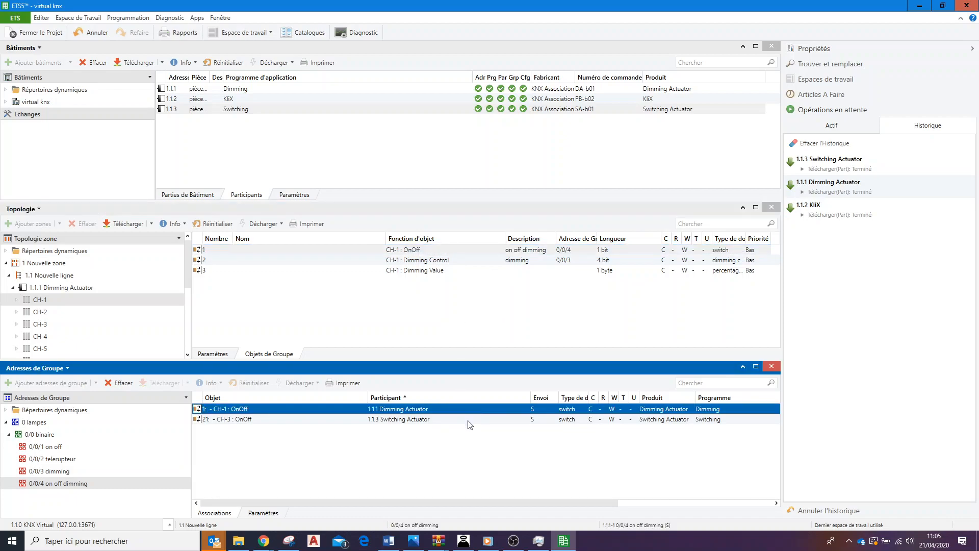
left_click(469, 419)
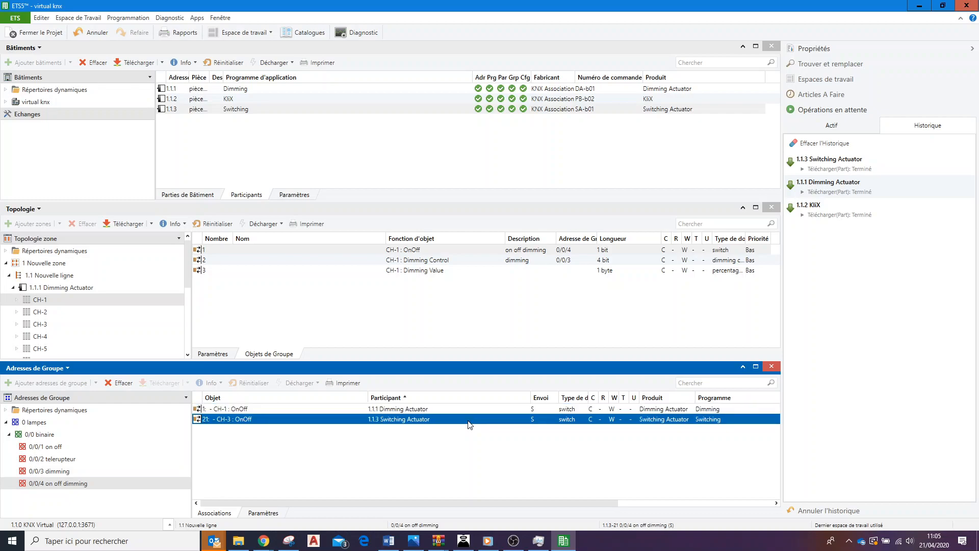
right_click(469, 419)
left_click(408, 423)
right_click(409, 423)
left_click(384, 422)
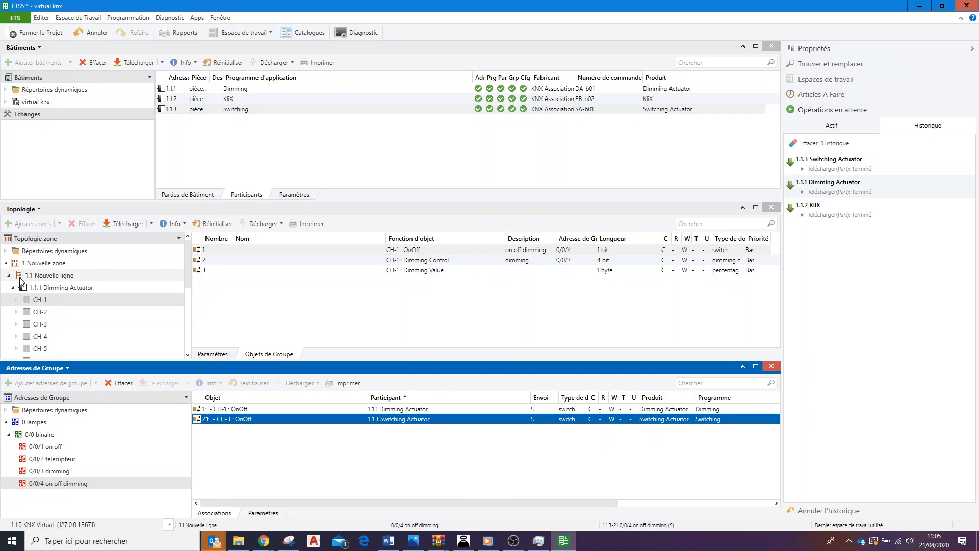
key("Delete")
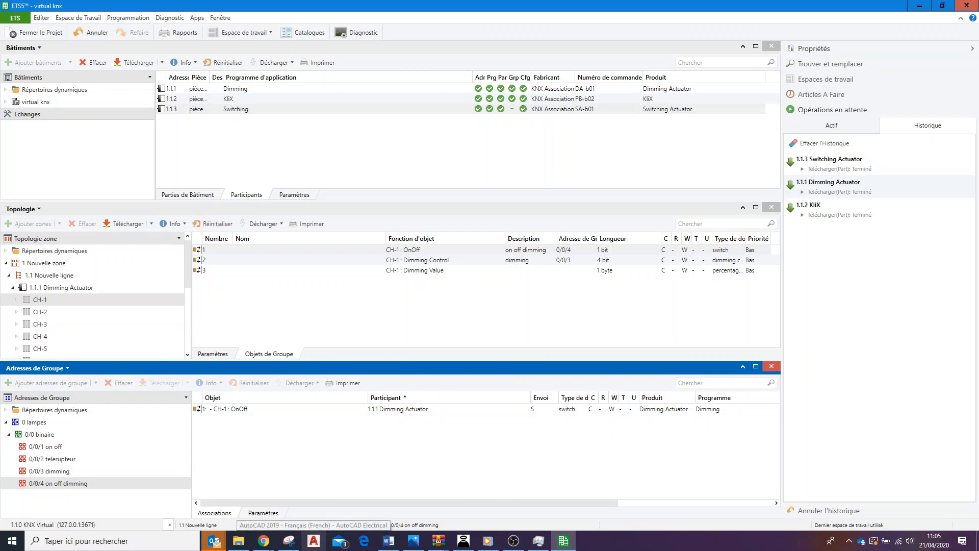
Step: Link the 1.1.2 KliX CH-4 Switching OnOff object to group address 0/0/4 on off dimming
left_click(13, 289)
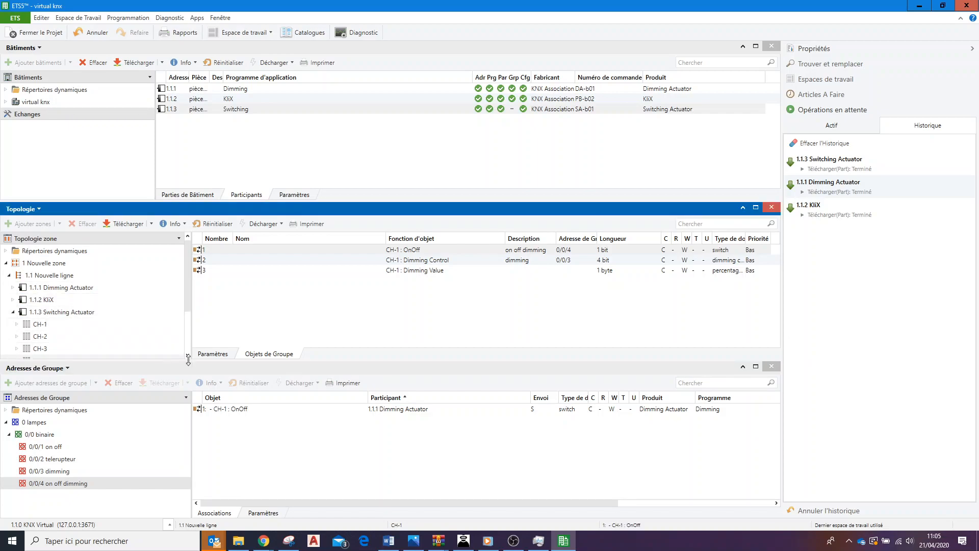
left_click(12, 312)
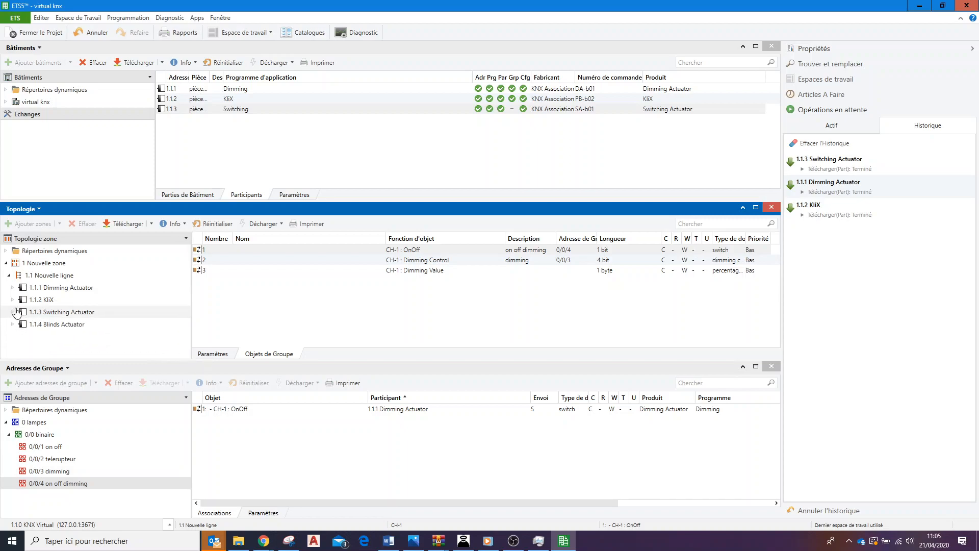
left_click(31, 301)
left_click(13, 300)
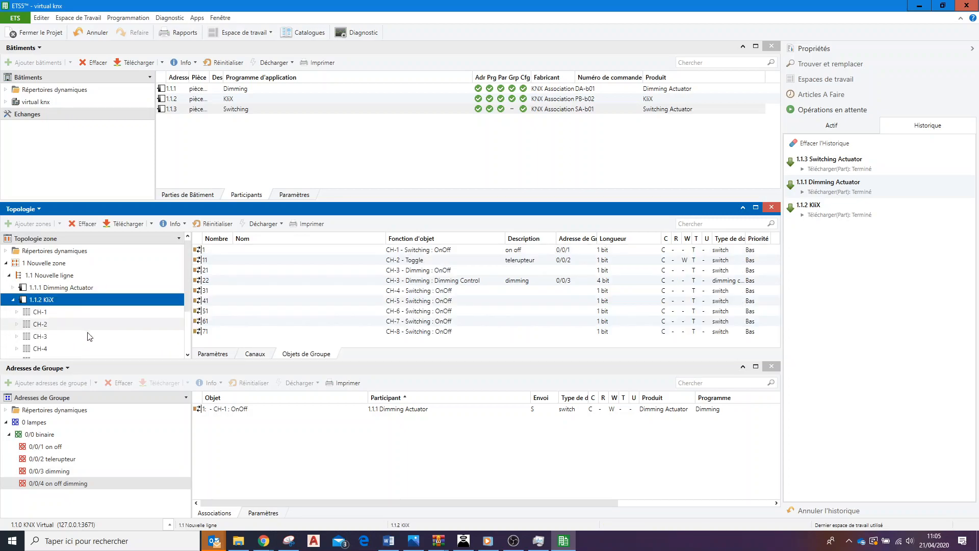
scroll(76, 332, "down", 1)
left_click(75, 313)
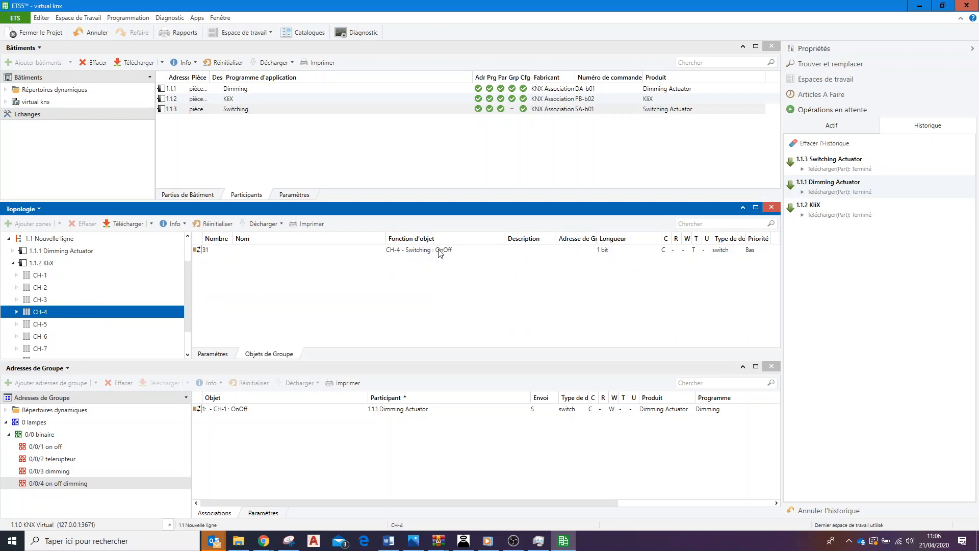
left_click_drag(440, 252, 408, 452)
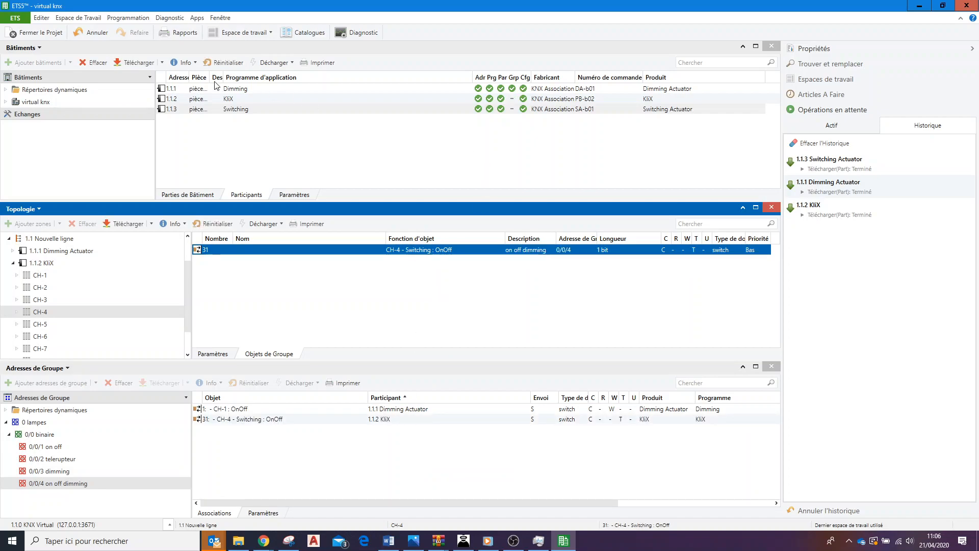
Step: Perform a partial download to the 1.1.2 KliX and the 1.1.3 Switching Actuator
right_click(236, 101)
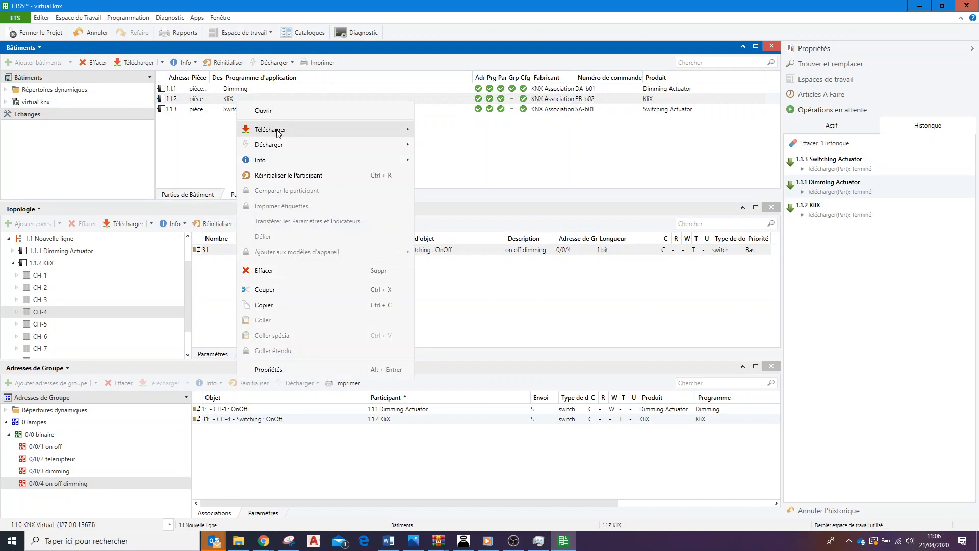
mouse_move(289, 132)
left_click(436, 145)
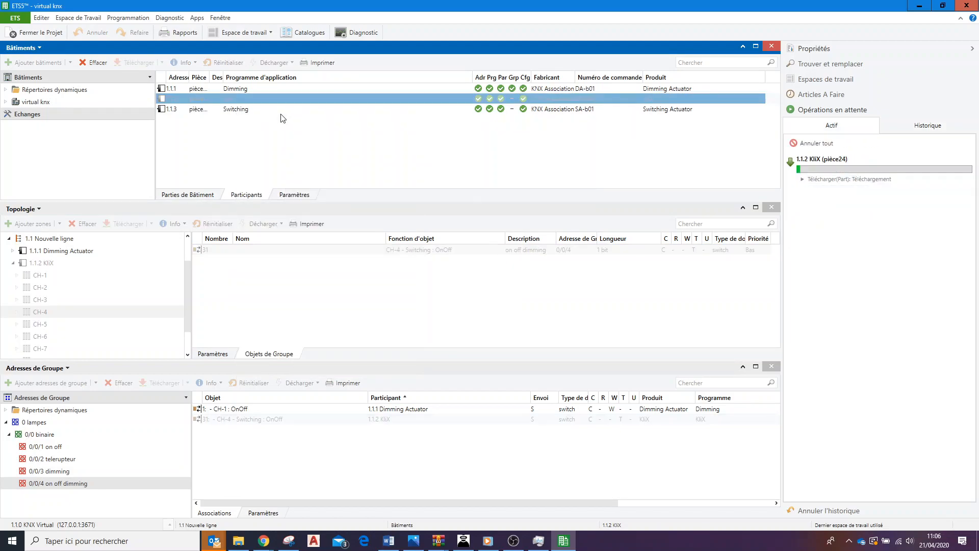
left_click(247, 110)
right_click(246, 112)
mouse_move(284, 137)
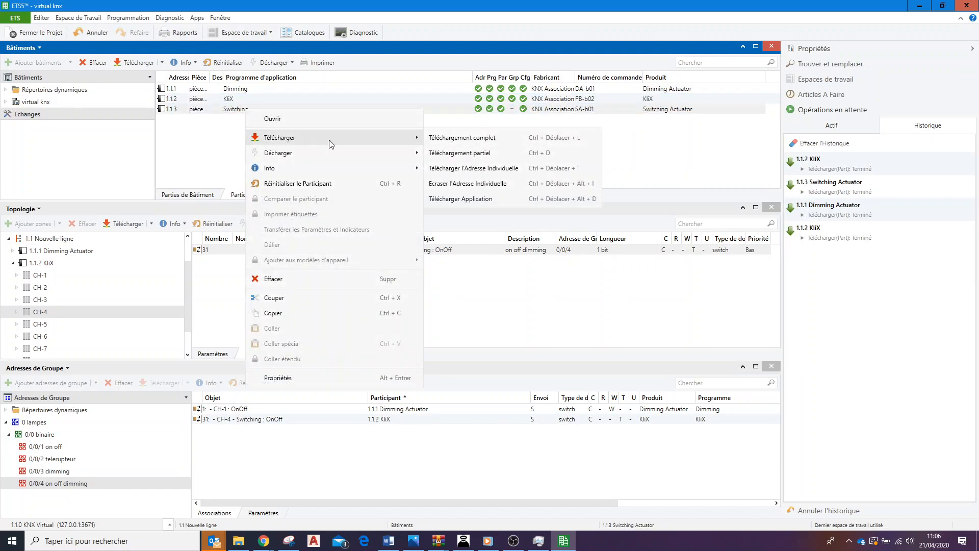
left_click(472, 153)
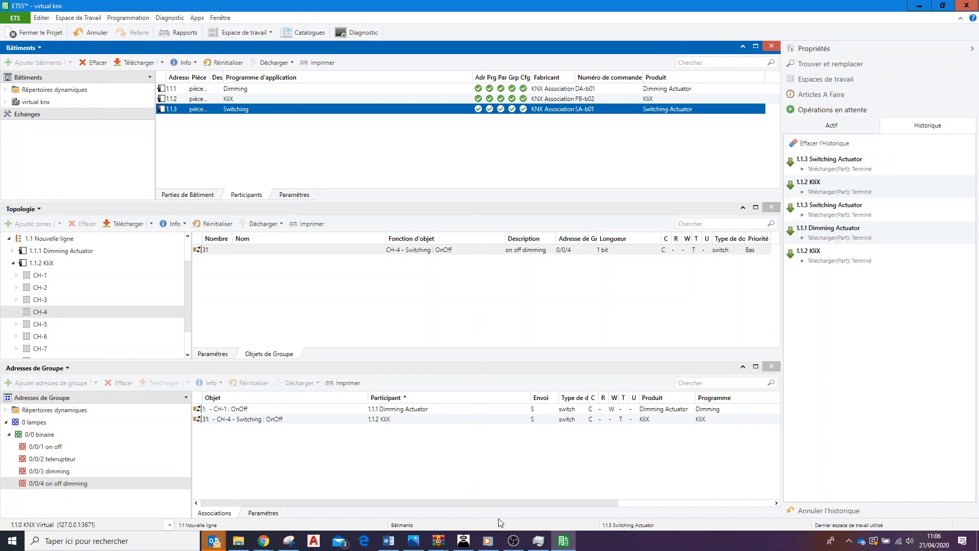
Step: Switch to KNX Virtual and test the first-row on/off, second-row toggle and third-row dimming push buttons
left_click(463, 540)
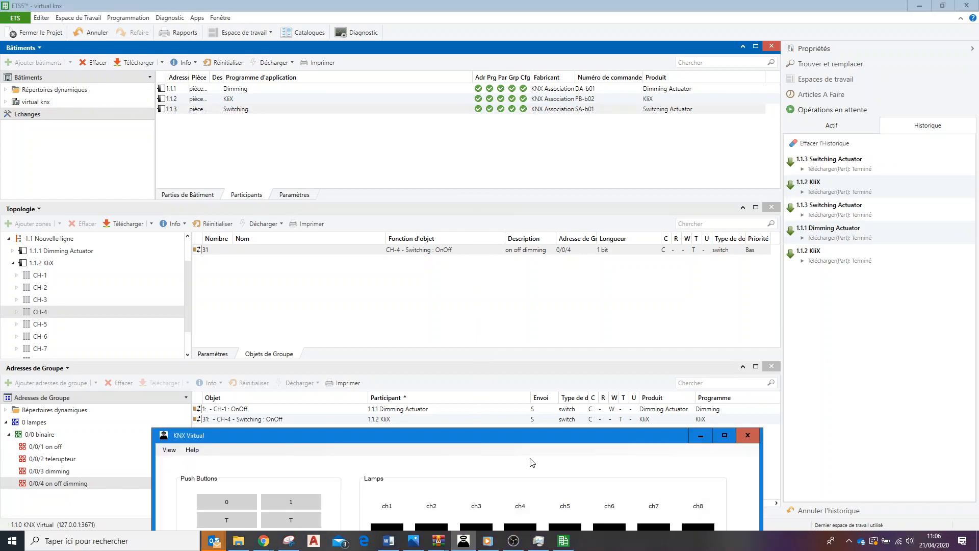
left_click_drag(540, 443, 699, 87)
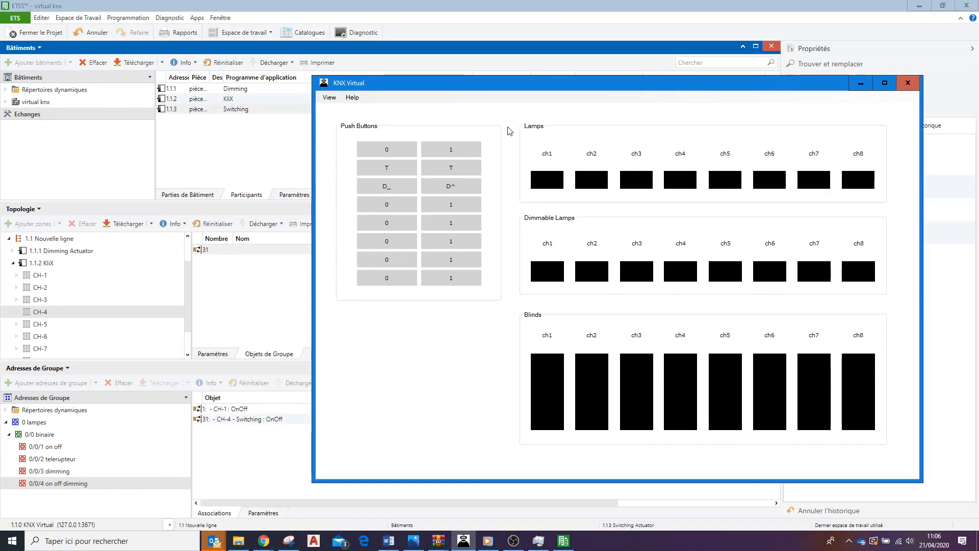
left_click(458, 149)
left_click(396, 149)
left_click(459, 170)
left_click(459, 169)
left_click(453, 196)
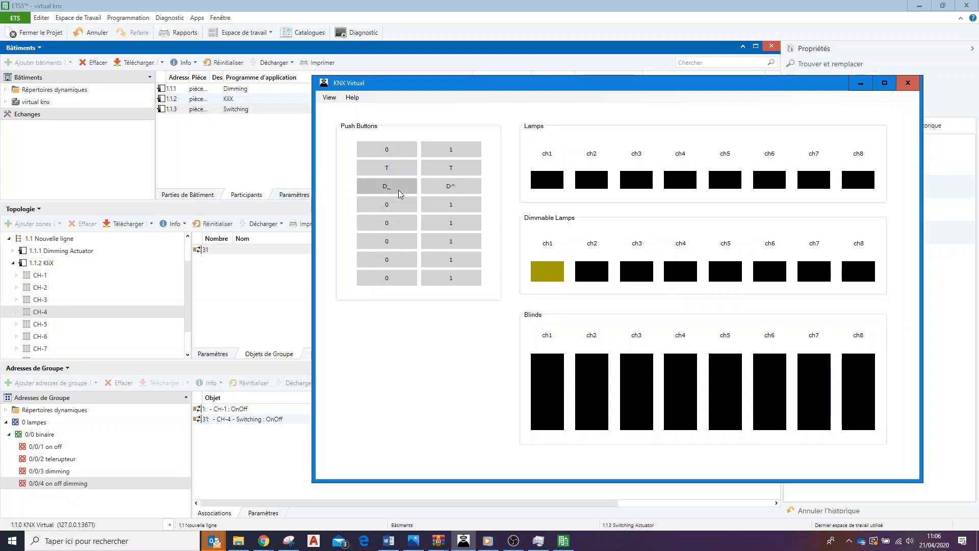
left_click(447, 186)
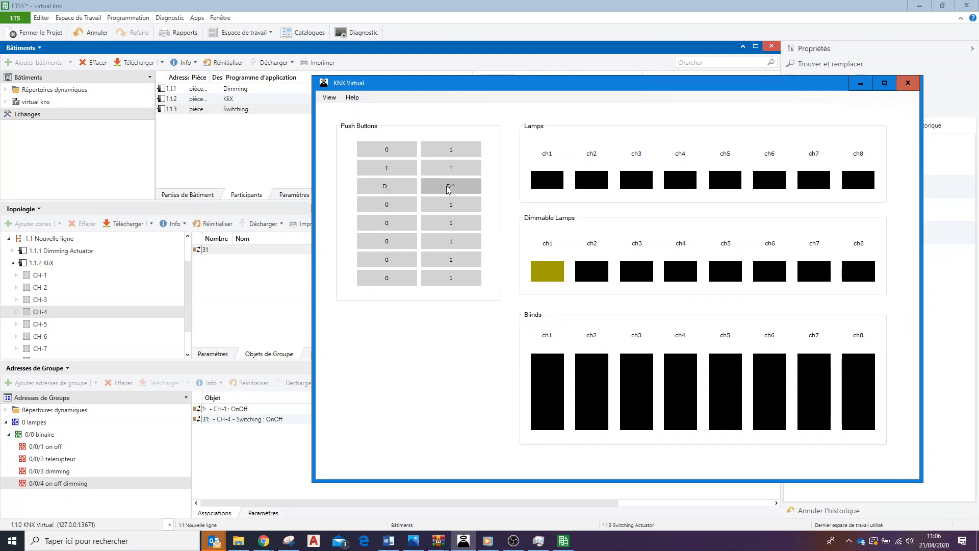
left_click(447, 186)
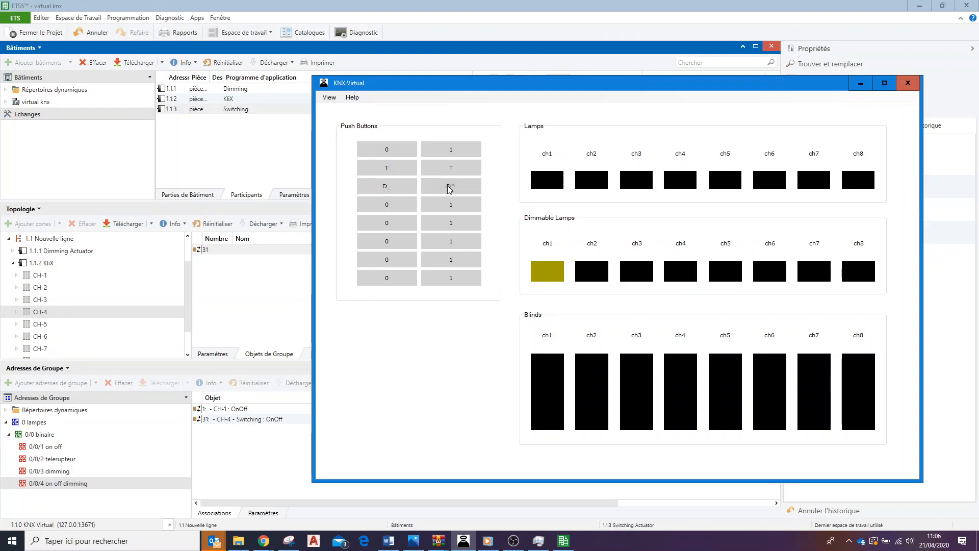
left_click(450, 187)
left_click(450, 187)
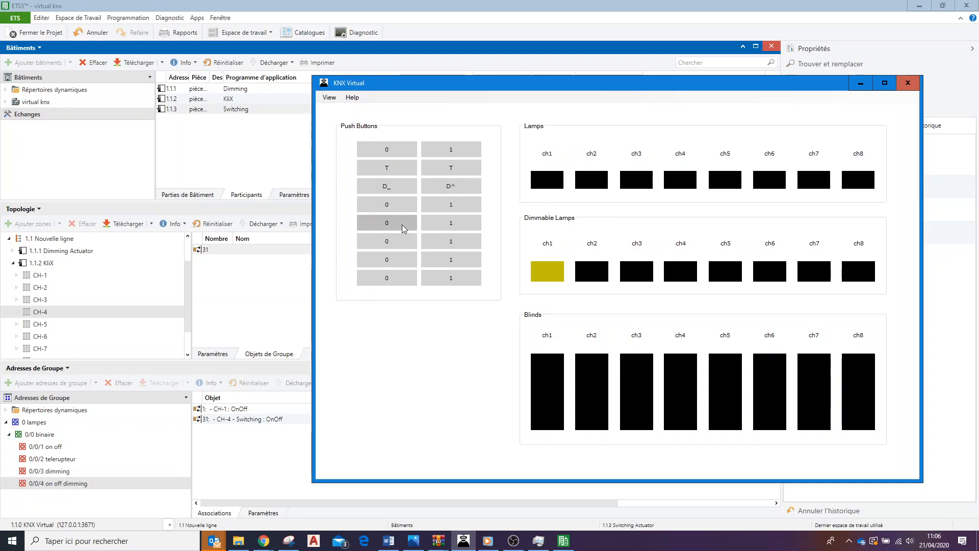
Step: Check the 0/0/4 on off dimming associations in ETS5 and bring KNX Virtual back beside the group address list
left_click(77, 484)
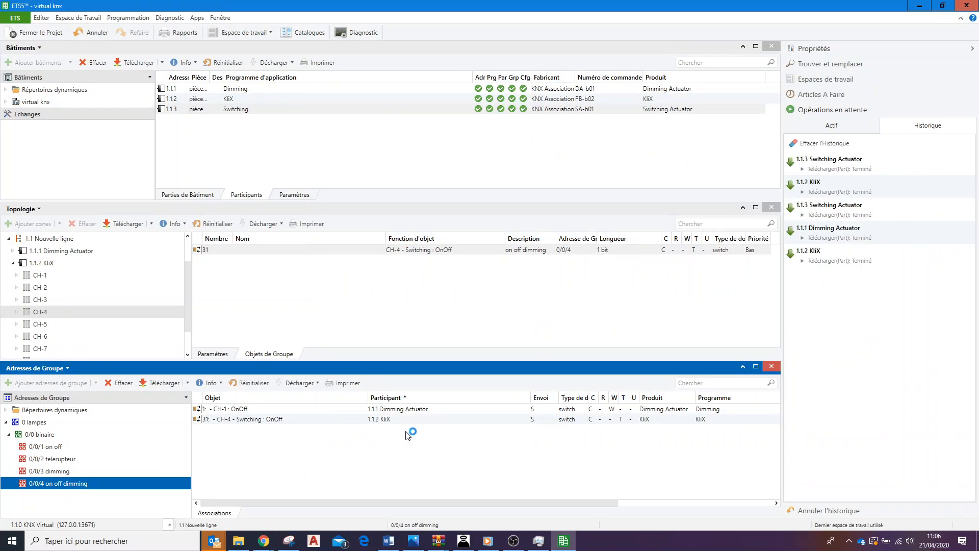
left_click(463, 540)
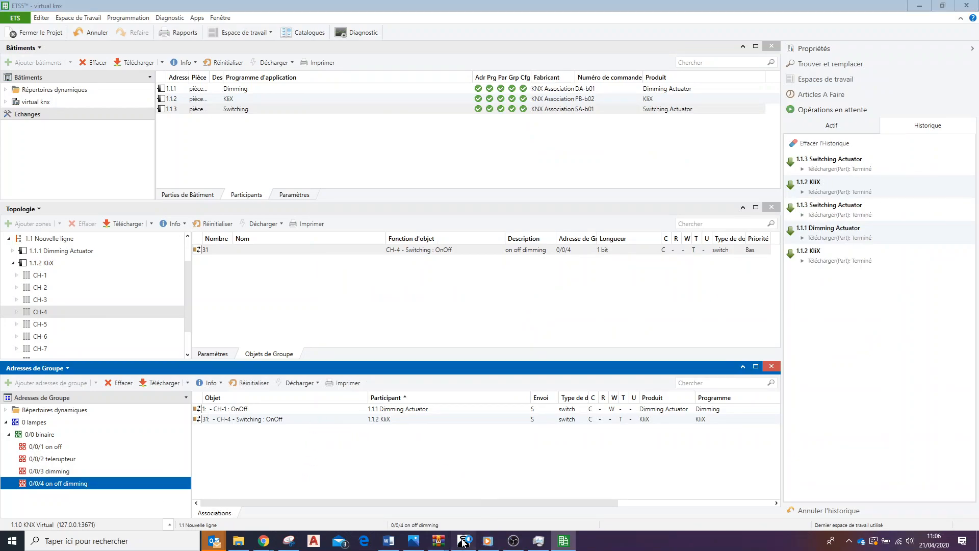
left_click_drag(620, 81, 496, 453)
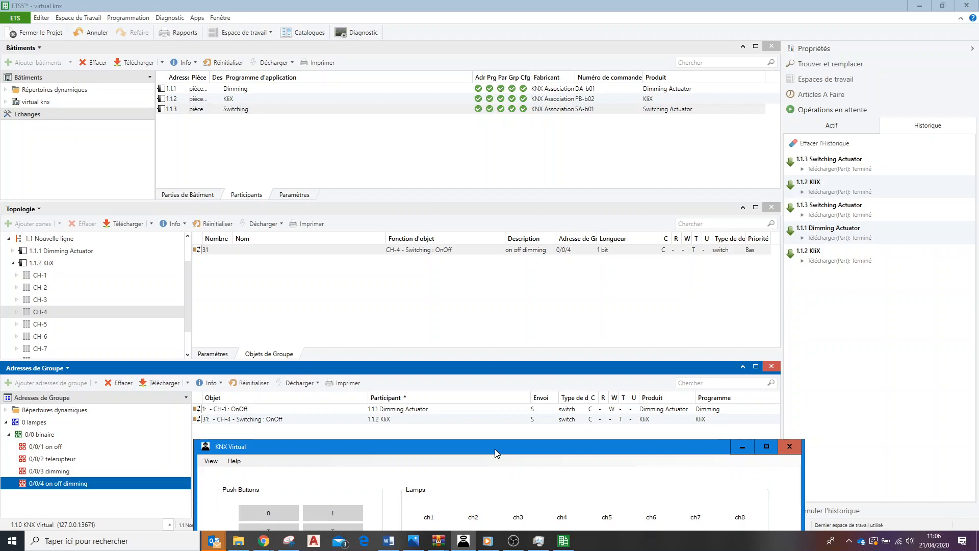
mouse_move(495, 448)
left_mouse_down()
mouse_move(493, 428)
mouse_move(640, 159)
mouse_move(644, 50)
left_mouse_up()
Step: Test switching dimmable lamp ch1 off and on repeatedly with the fourth-row 0 and 1 push buttons
left_click(434, 170)
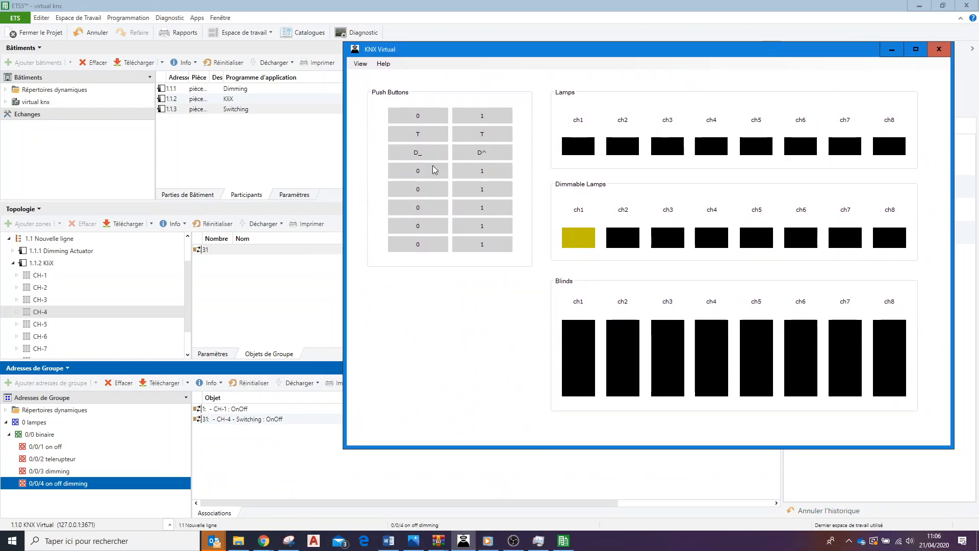
left_click(435, 170)
left_click(479, 170)
double_click(571, 49)
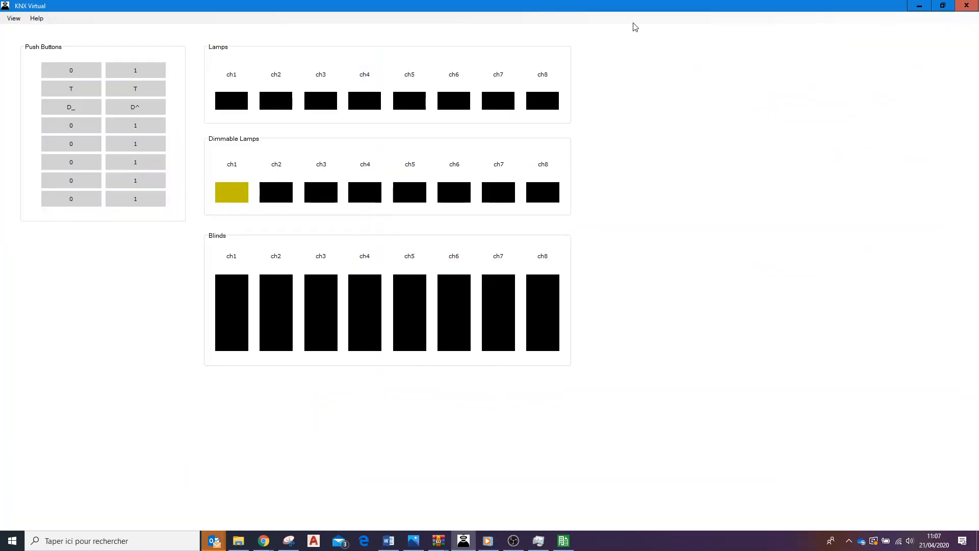
double_click(637, 5)
left_click(446, 118)
left_click(508, 120)
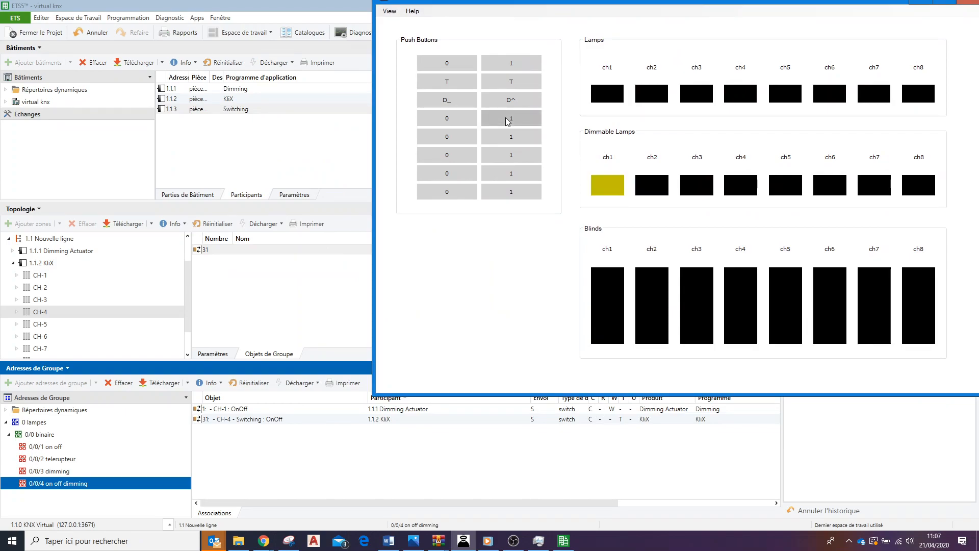
left_click(465, 125)
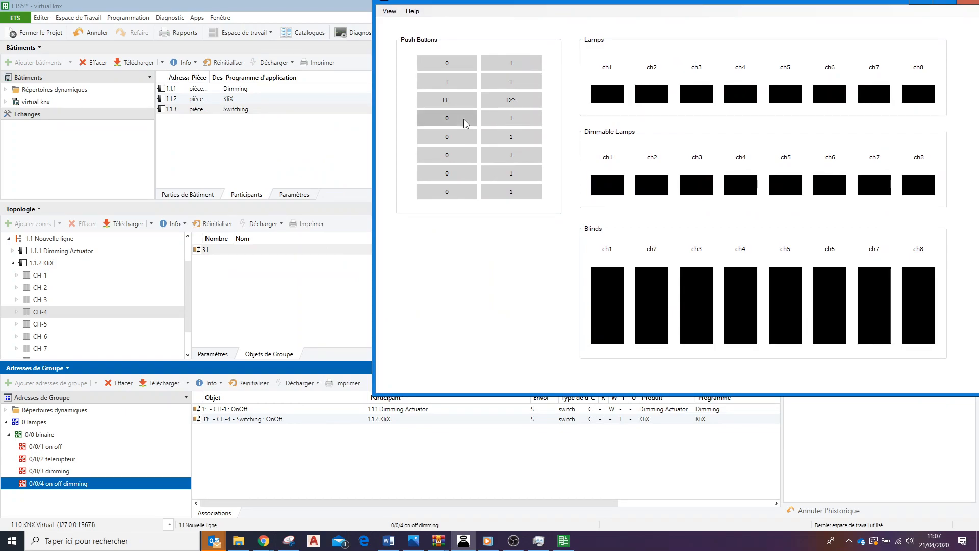
left_click(515, 121)
left_click(465, 119)
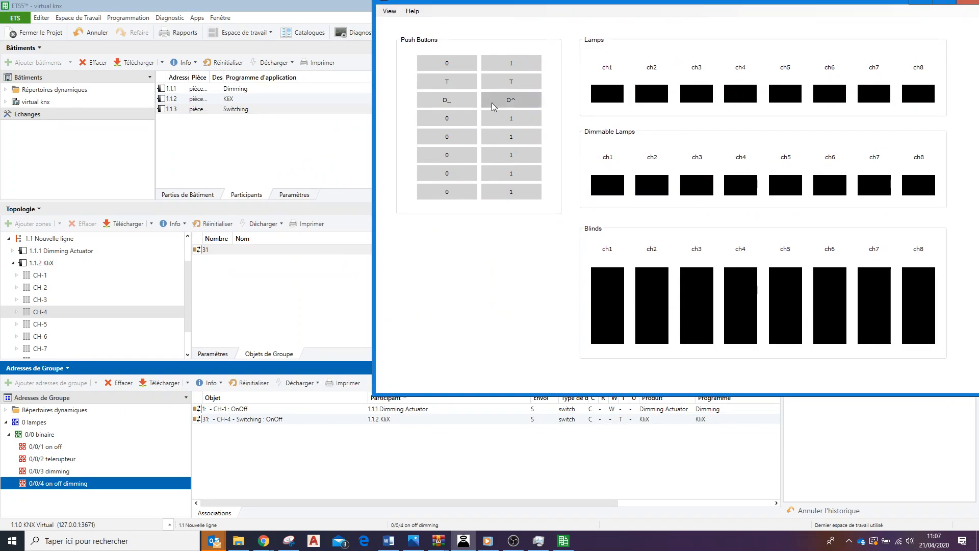
left_click(517, 122)
left_click(459, 122)
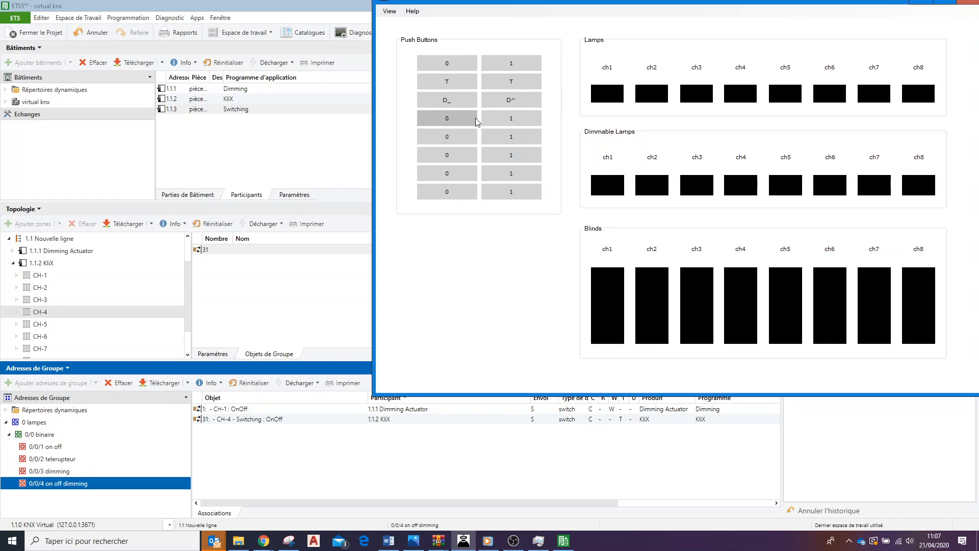
Step: Test dimming dimmable lamp ch1 up and down with the third-row push buttons
left_click(500, 101)
left_click(500, 105)
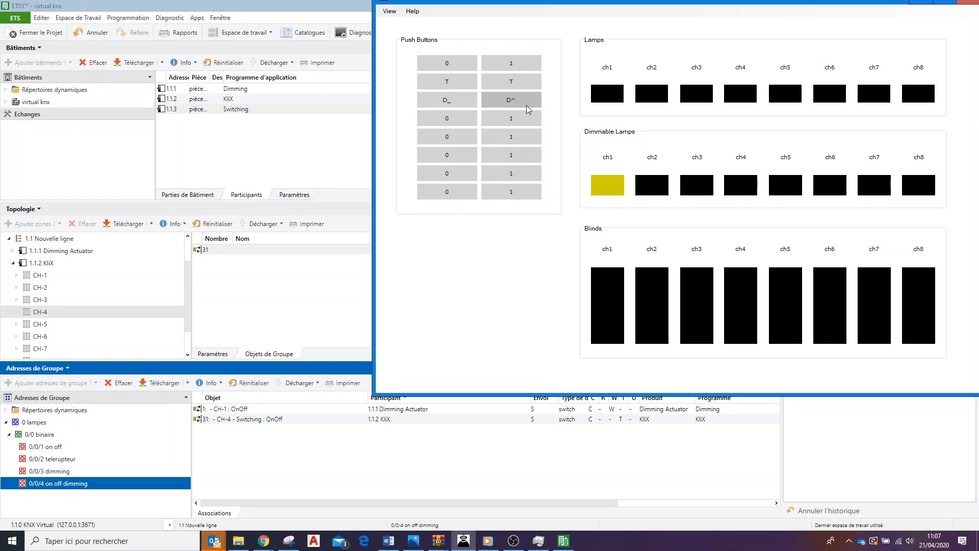
left_click(520, 103)
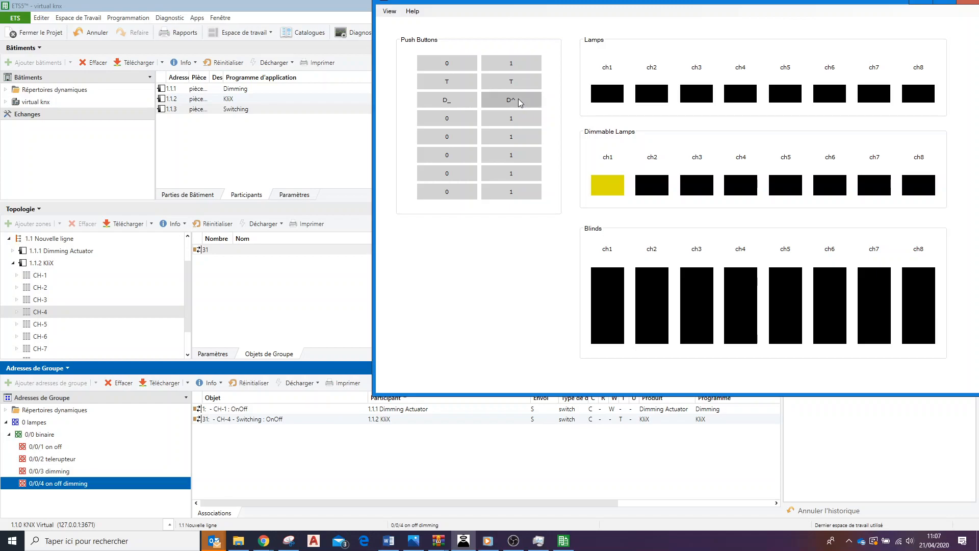
left_click(456, 103)
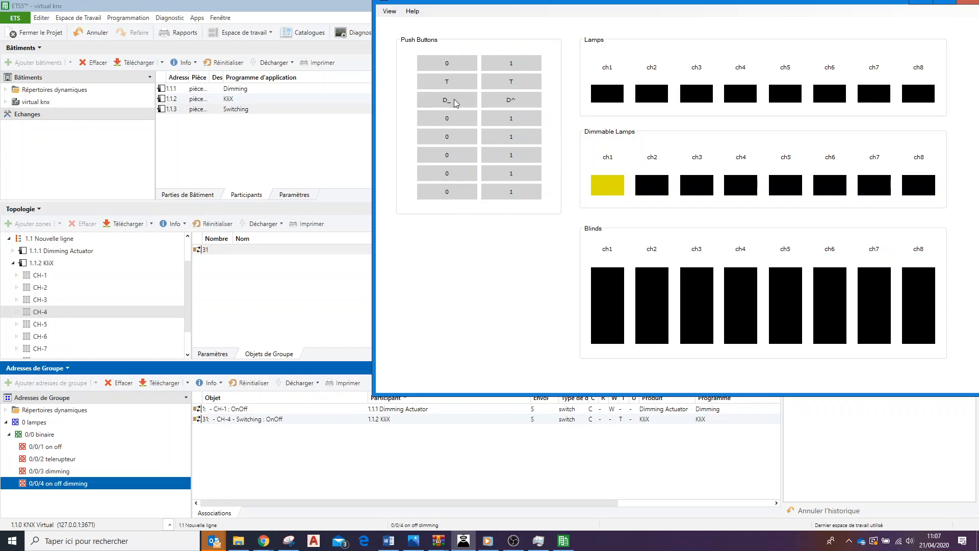
left_click(455, 103)
left_click(456, 103)
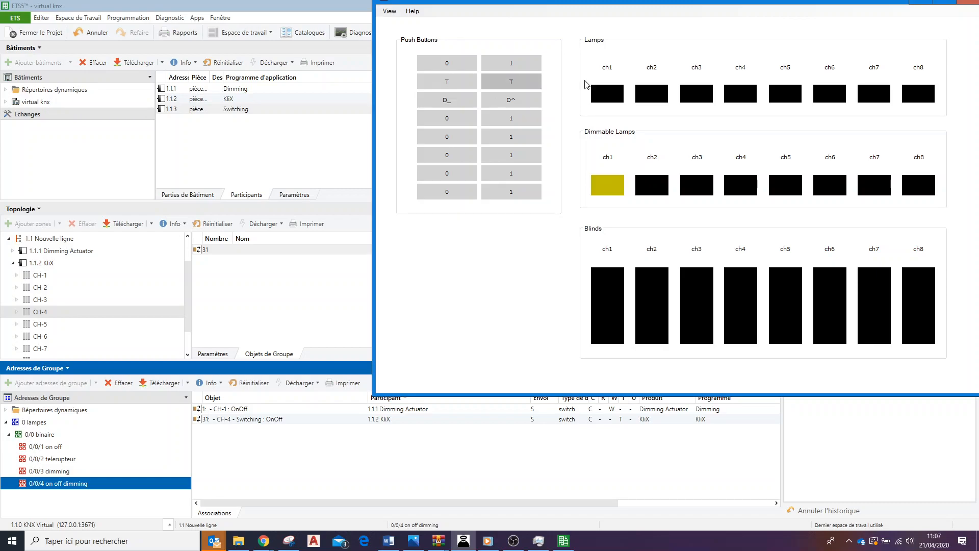
Step: Put KNX Virtual away and examine the CH-1 group objects of the 1.1.1 Dimming Actuator in ETS5
left_click_drag(866, 2, 805, 59)
left_click(854, 54)
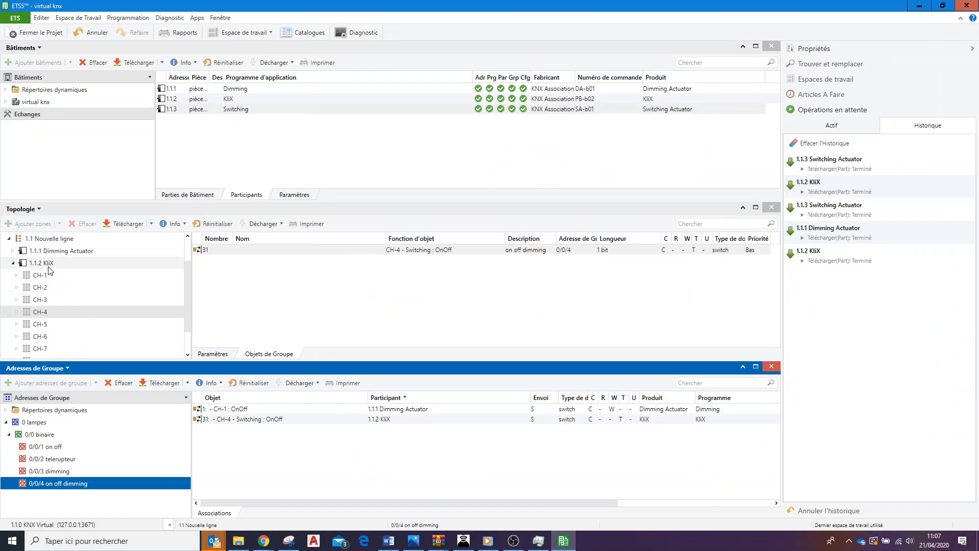
left_click(12, 263)
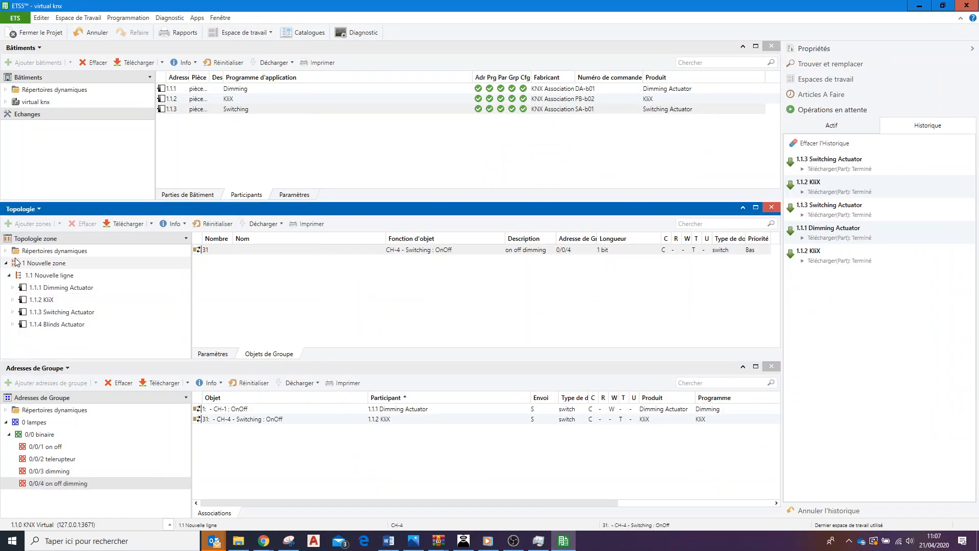
left_click(76, 288)
left_click(13, 288)
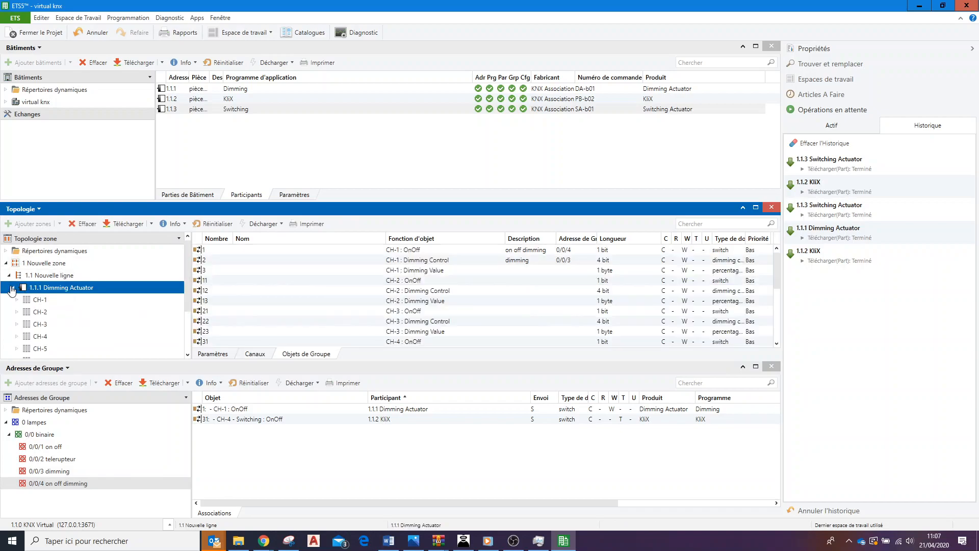
left_click(48, 301)
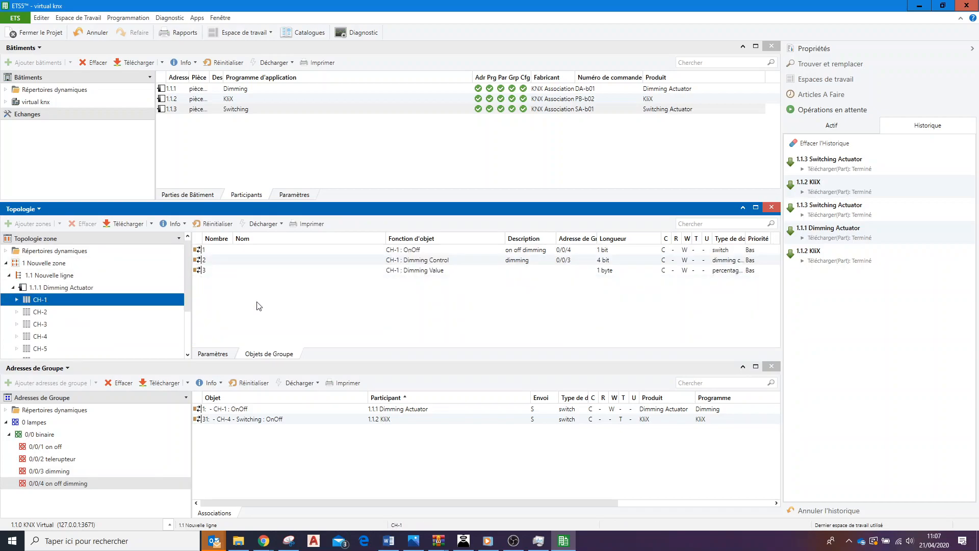
left_click(442, 250)
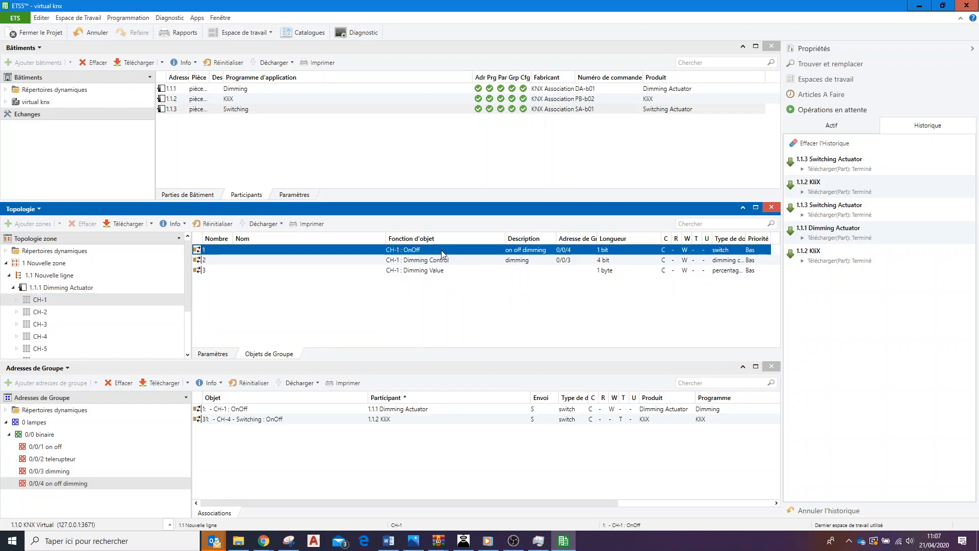
Step: Examine the Dimming Actuator's CH-1 parameters, including the available colour and dimming step options
left_click(217, 354)
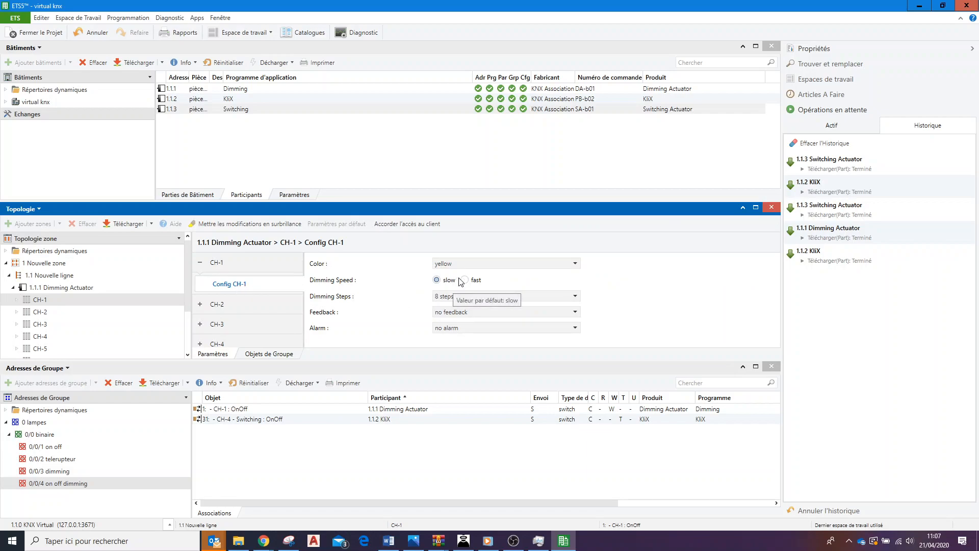
left_click(483, 264)
left_click(483, 269)
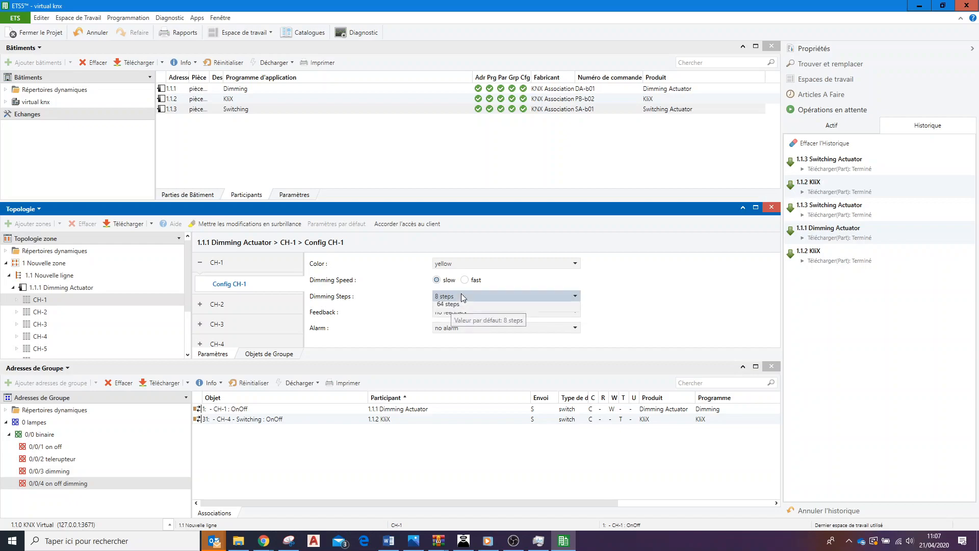
left_click(462, 296)
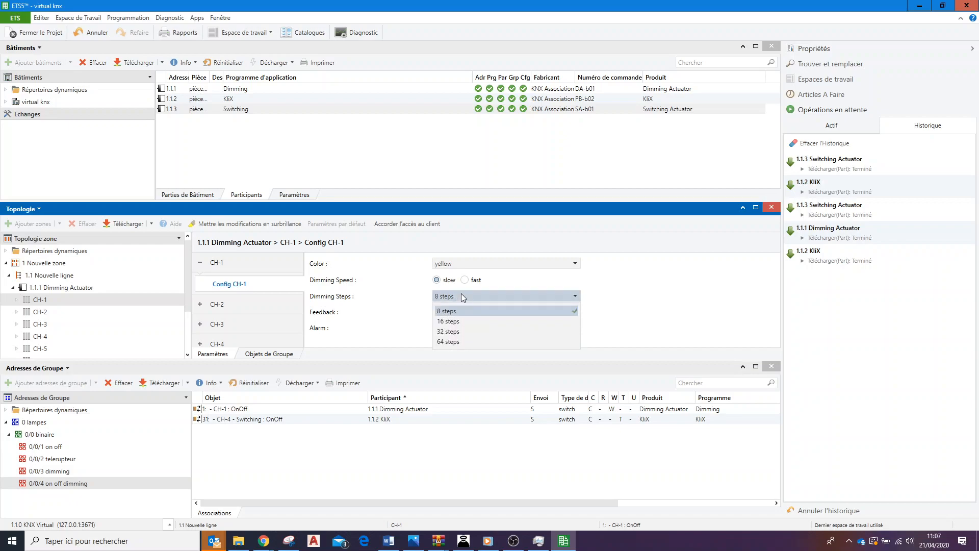
left_click(367, 307)
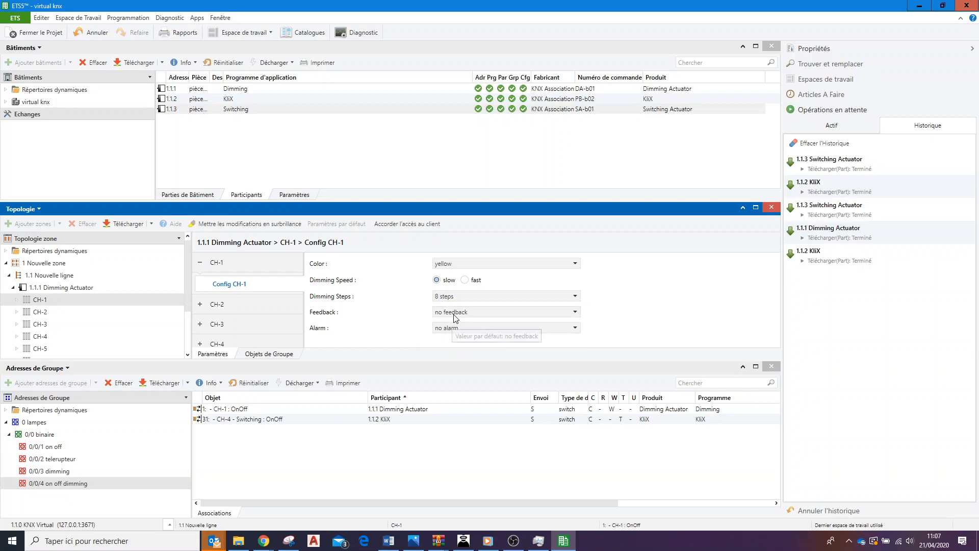